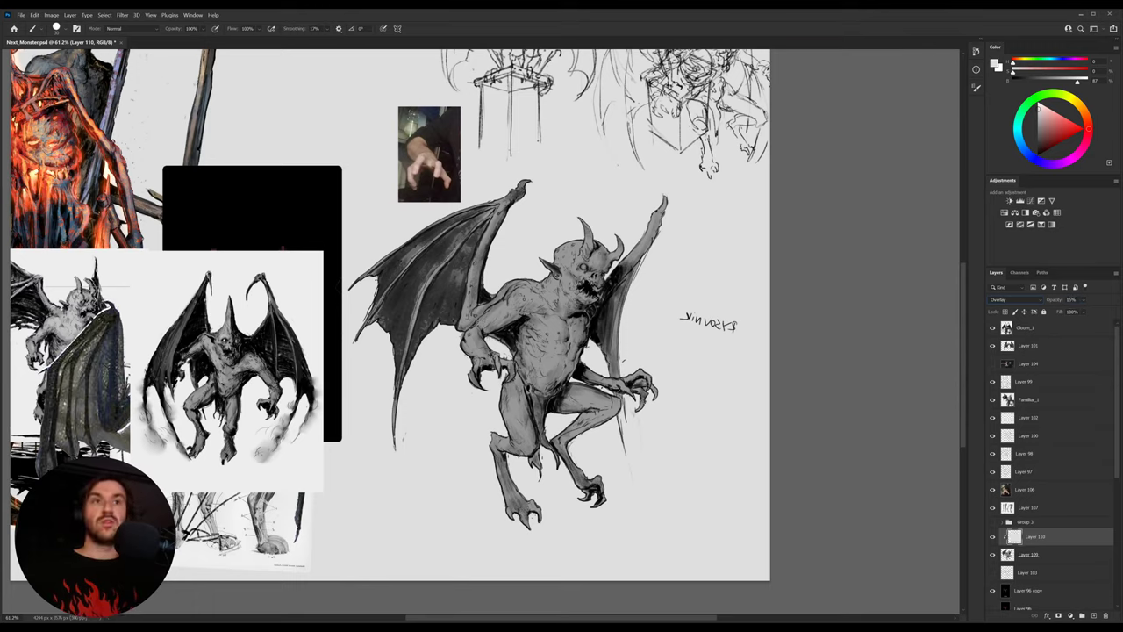
Paint soft light strokes over the monster's head, shoulder and chest on the overlay layer
mouse_move(564, 257)
mouse_down()
mouse_move(572, 251)
mouse_move(580, 267)
mouse_up()
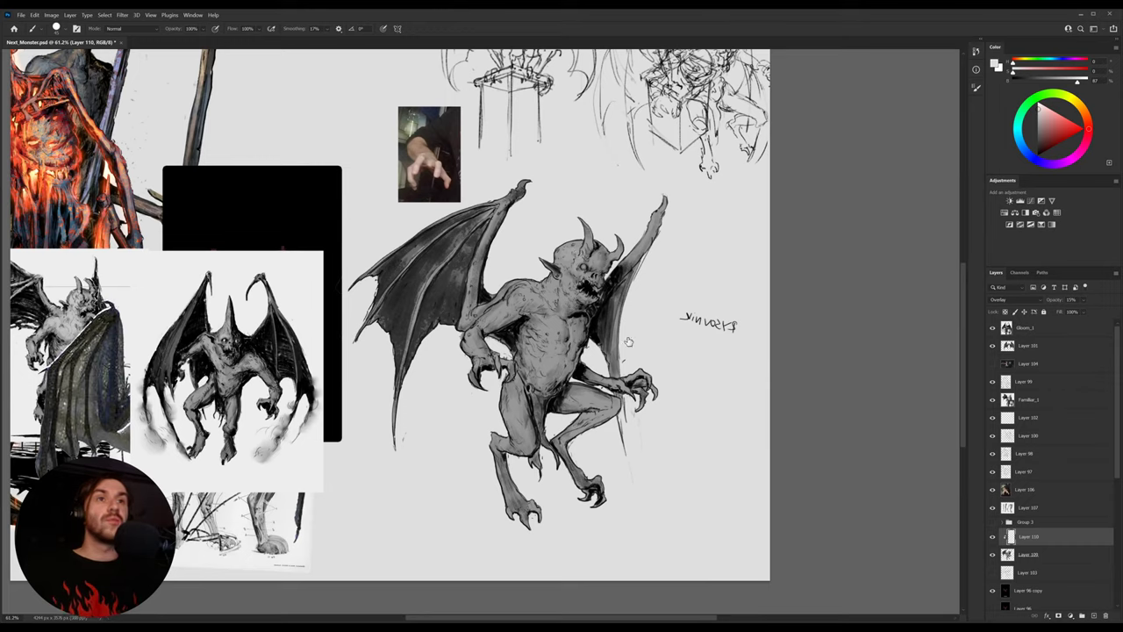
key(.)
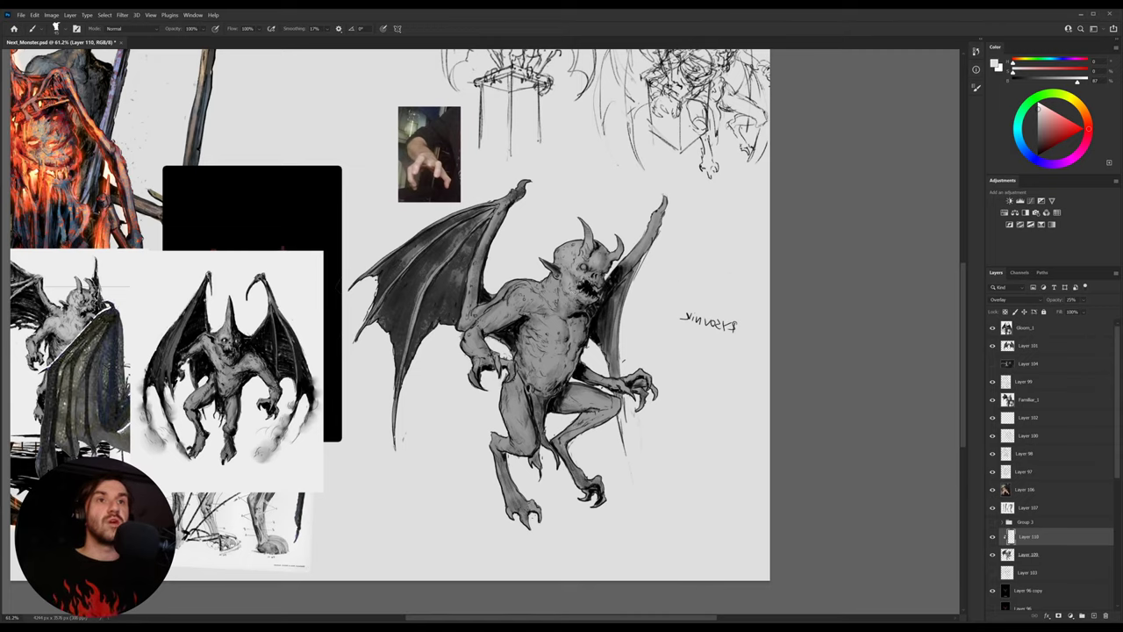
drag(511, 317, 514, 299)
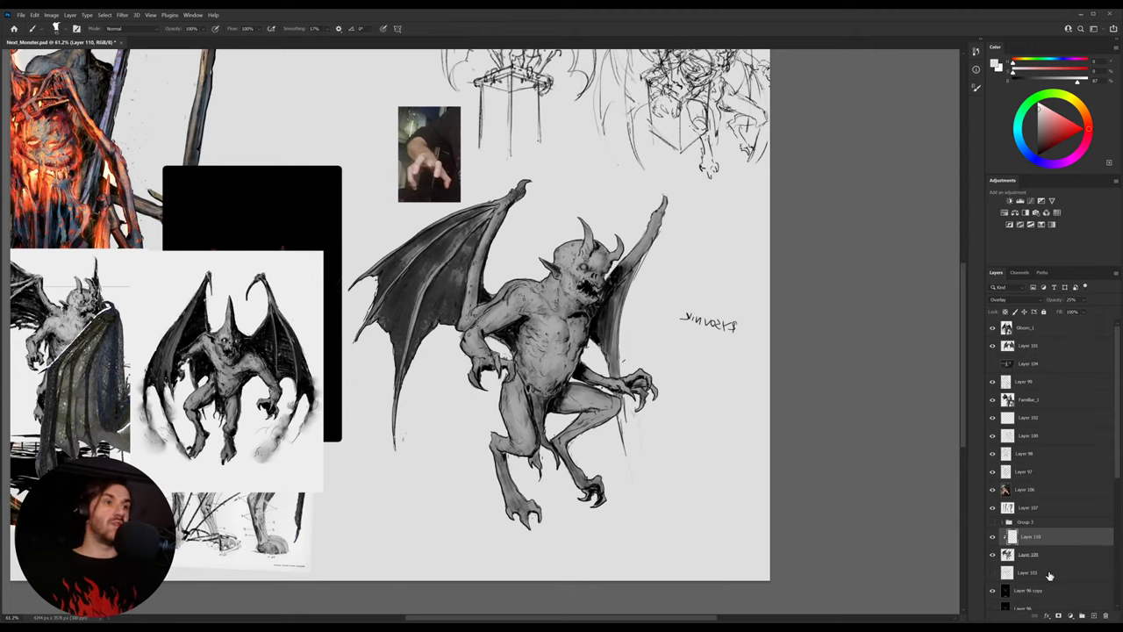
Add a fresh layer clipped to the monster and sample a near-black colour from the drawing
key(Delete)
click(1095, 616)
key(ctrl+alt+g)
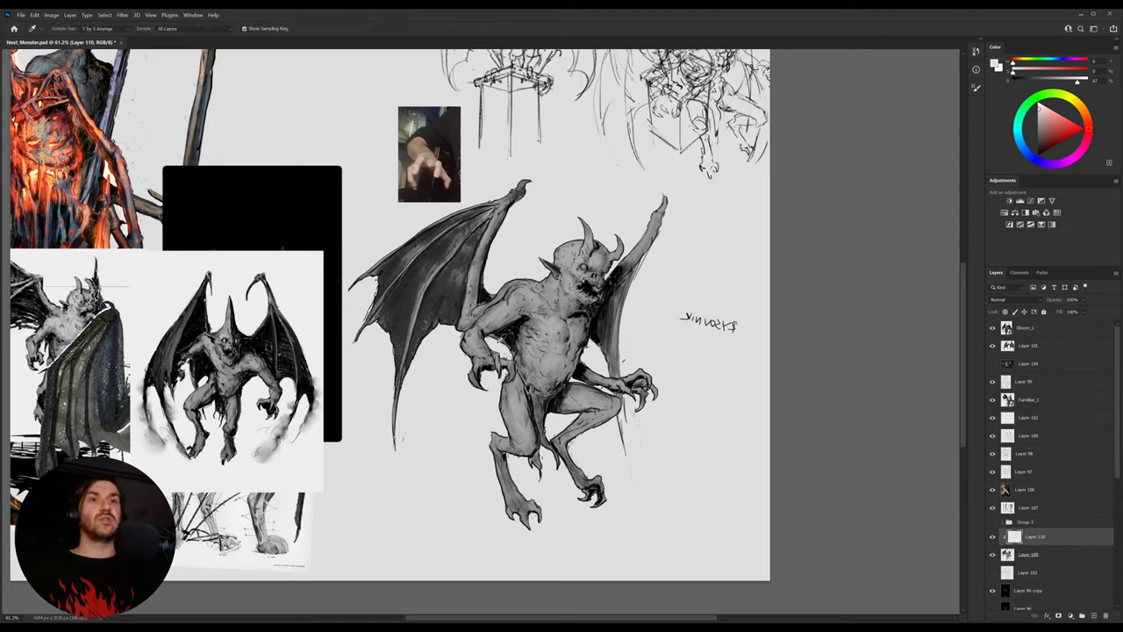
alt+click(507, 336)
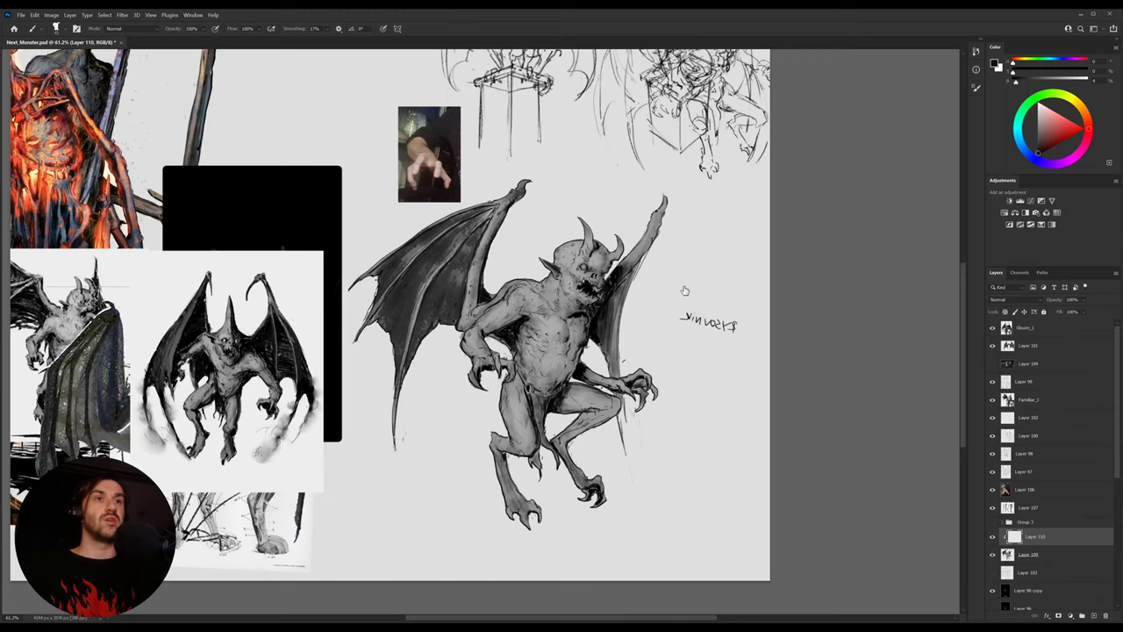
Paint a very large soft black area over the monster's legs and a white one over its upper body
key(bracketright)
key(bracketright)
key(bracketright)
key(bracketright)
key(bracketright)
key(bracketright)
key(bracketright)
key(bracketright)
key(bracketright)
key(bracketright)
key(bracketright)
key(bracketright)
key(bracketright)
key(bracketright)
key(bracketright)
mouse_move(359, 493)
mouse_down()
mouse_move(700, 462)
mouse_move(673, 459)
mouse_up()
key(ctrl+z)
mouse_move(394, 474)
mouse_down()
mouse_move(537, 494)
mouse_move(753, 454)
mouse_move(729, 445)
mouse_up()
key(x)
drag(465, 279, 652, 268)
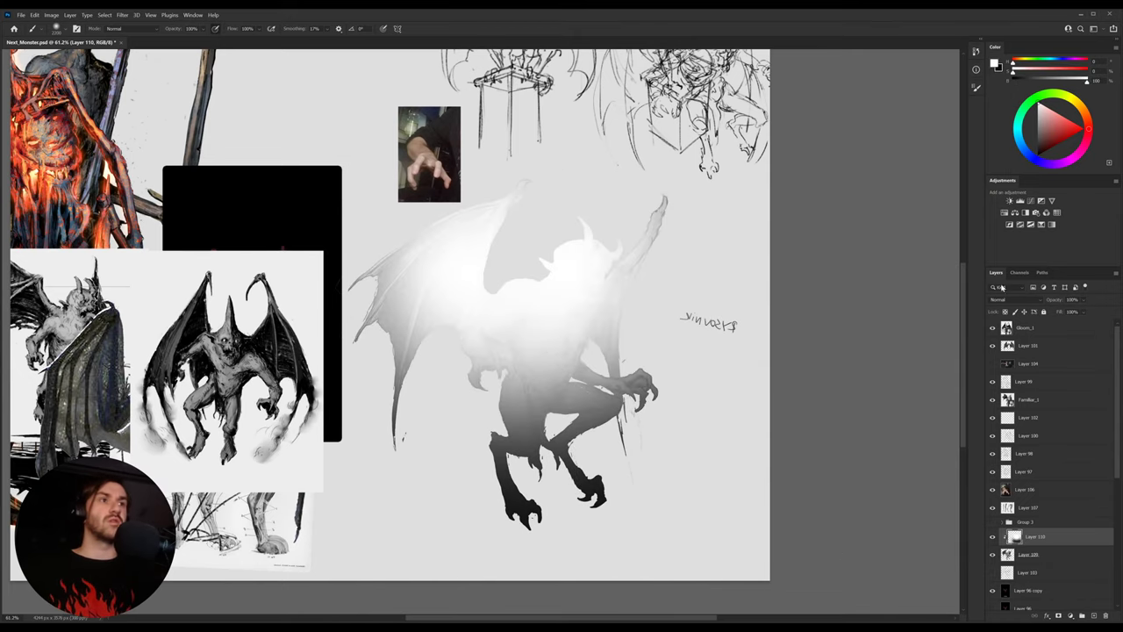
Set the black-and-white gradient layer to Overlay at 10% opacity and merge it into the monster layer
click(1017, 410)
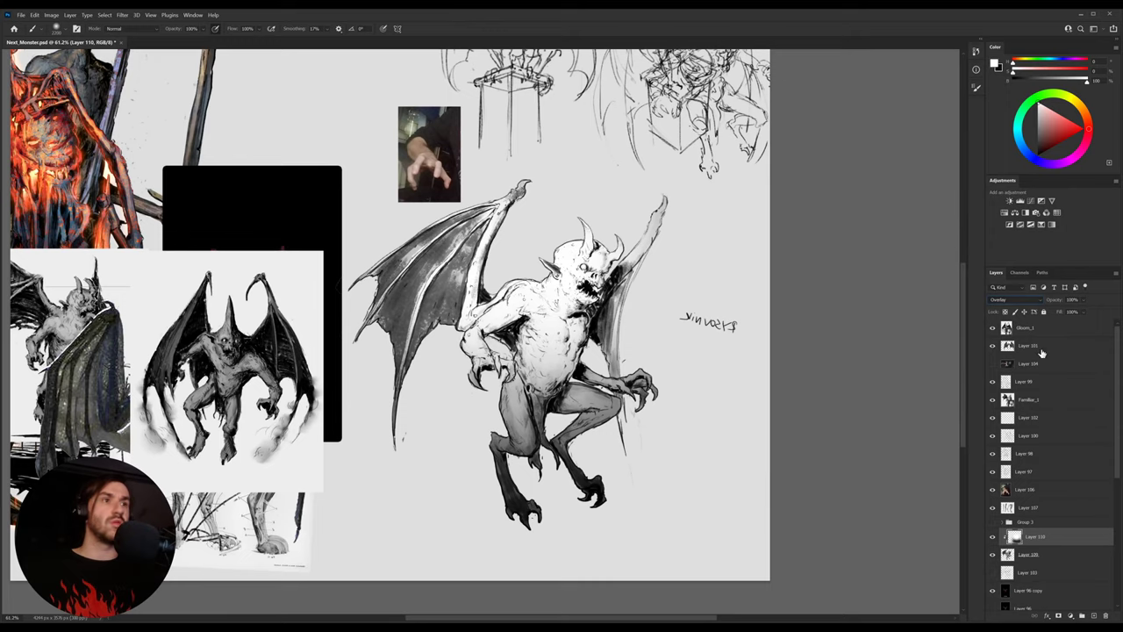
mouse_move(1054, 303)
mouse_down()
mouse_move(994, 315)
mouse_move(1007, 315)
mouse_move(1009, 338)
mouse_move(985, 376)
mouse_up()
click(995, 539)
click(994, 541)
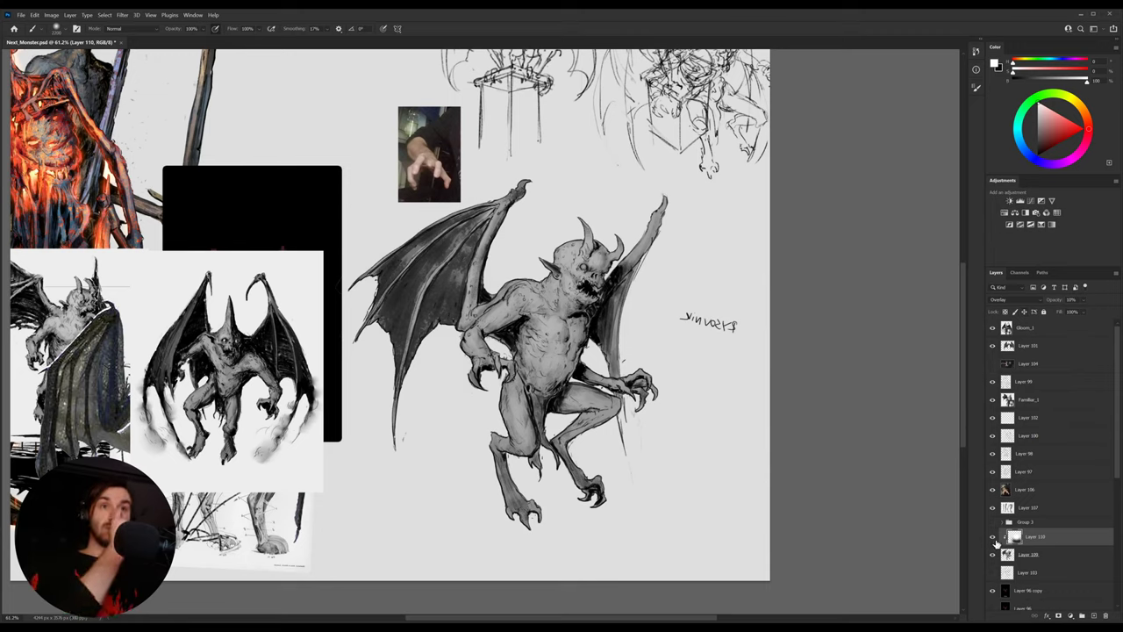
key(ctrl+e)
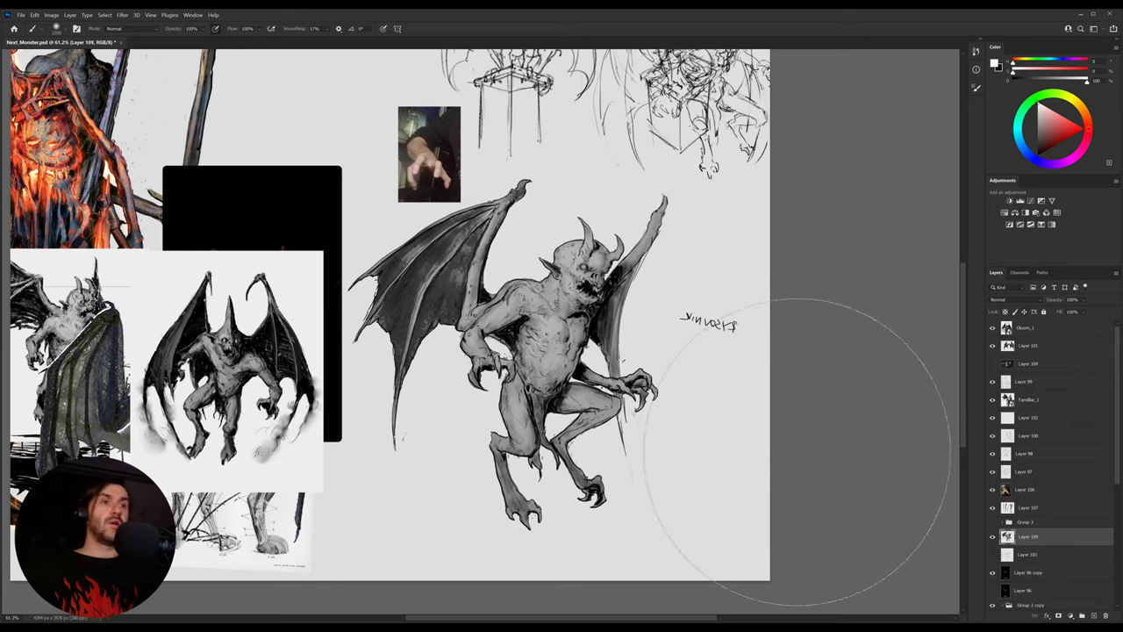
Lighten the monster's highlights with a greatly enlarged Dodge brush at 25% exposure
key(o)
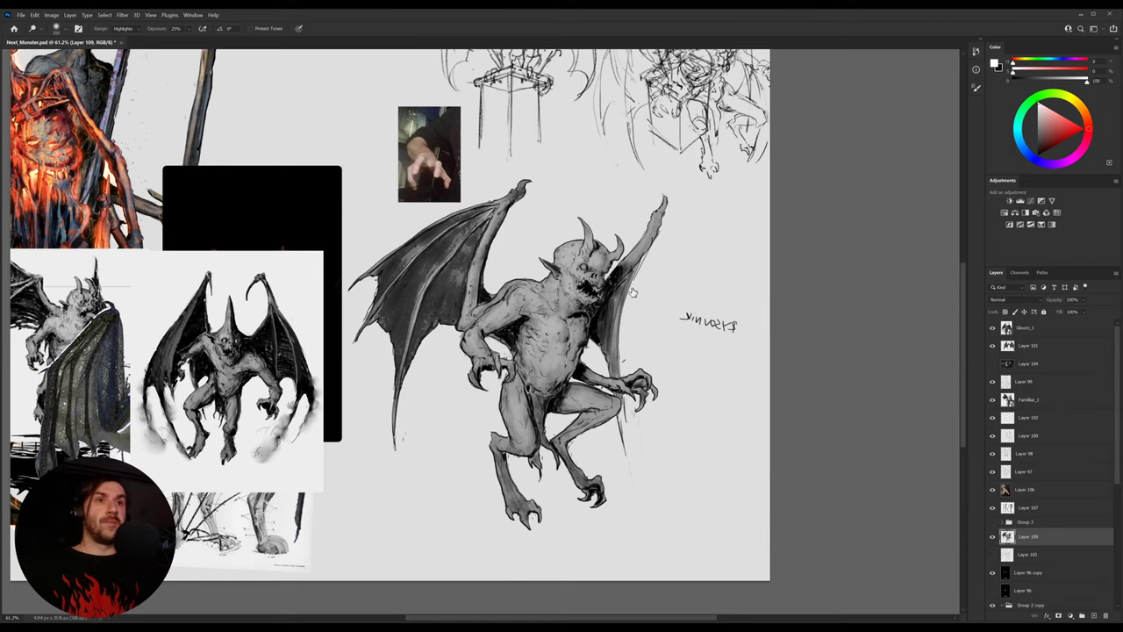
key(bracketright)
key(bracketright)
key(bracketright)
key(bracketright)
key(bracketright)
key(bracketright)
key(bracketright)
key(bracketright)
key(bracketright)
key(bracketright)
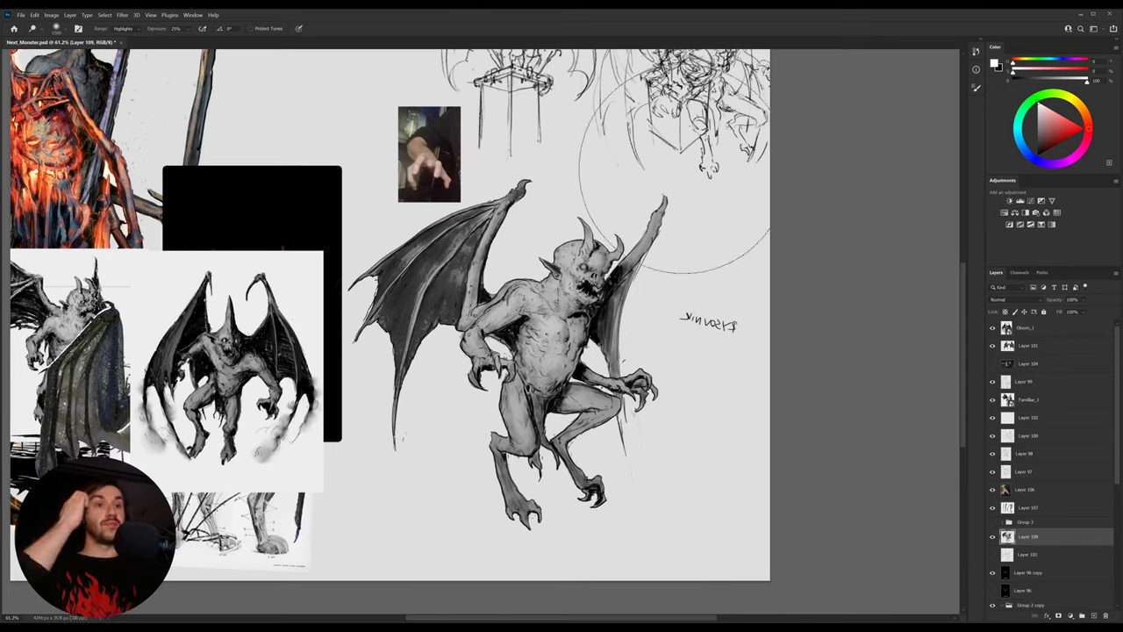
Move the Fiend reference card up and over beside the monster and bring its layer to the front
key(e)
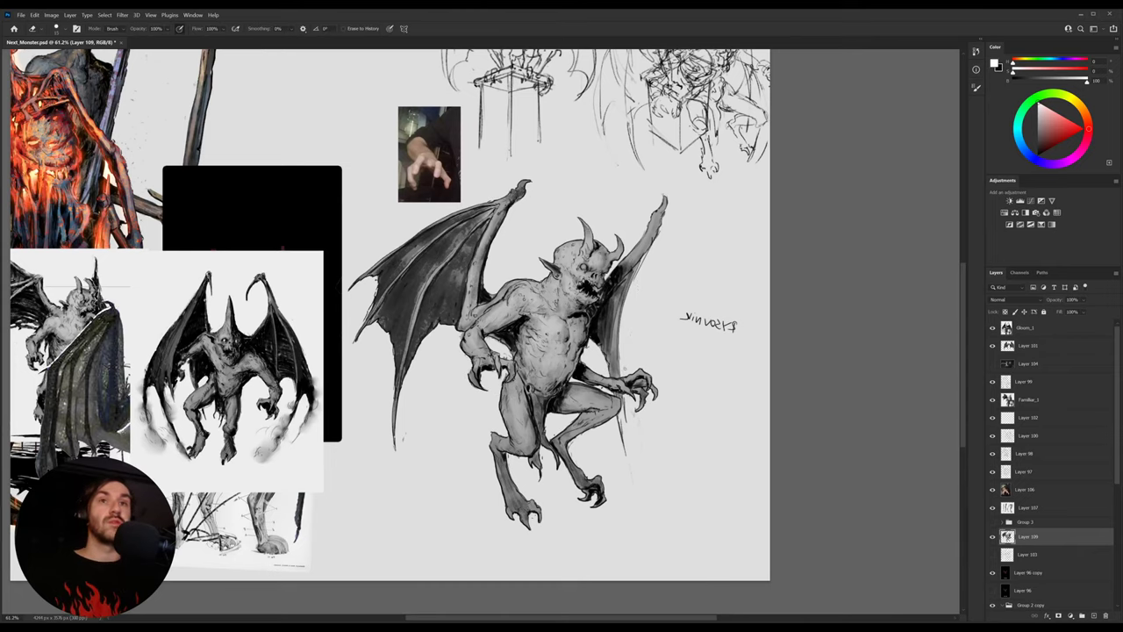
key(v)
drag(239, 235, 273, 147)
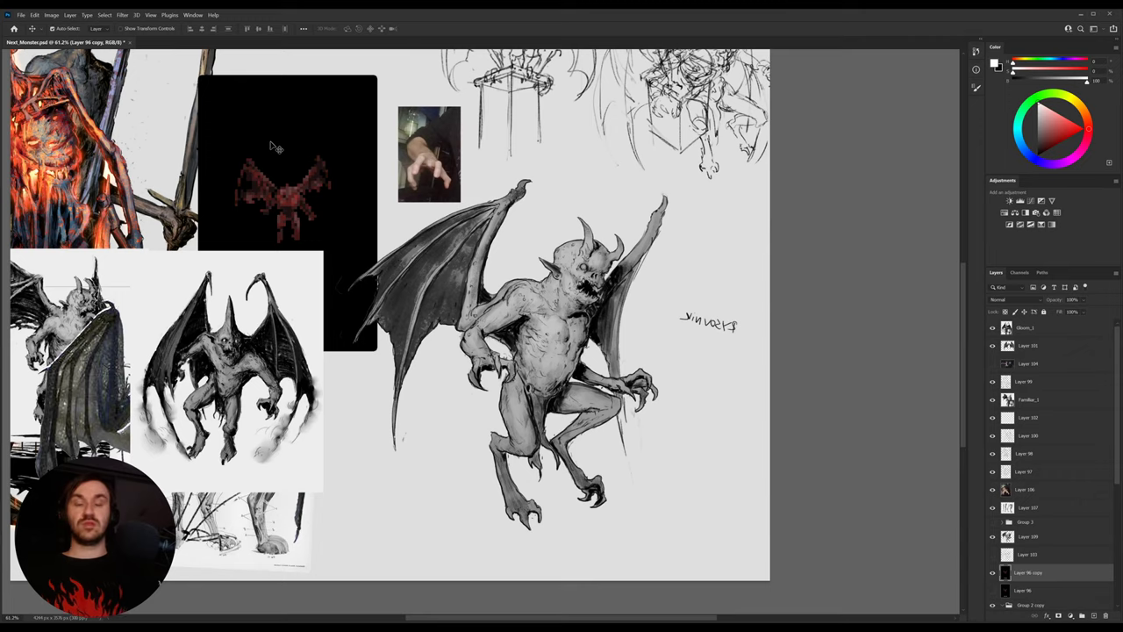
key(ctrl+shift+bracketright)
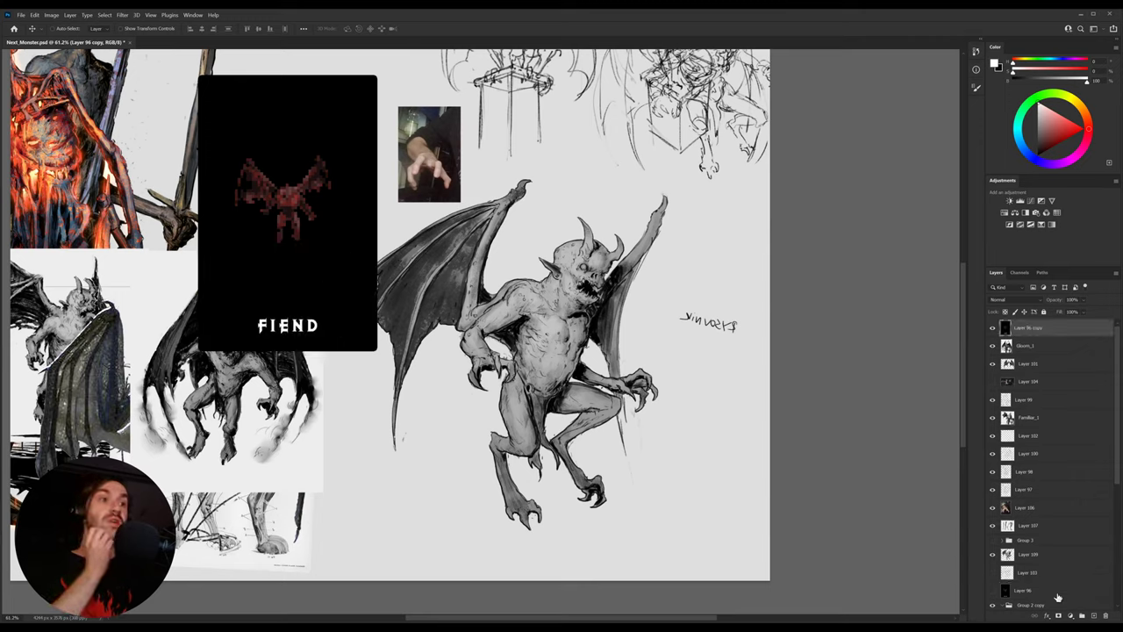
Select the monster drawing's layer, shift it slightly and erase the handwritten note beside the monster
ctrl+click(566, 354)
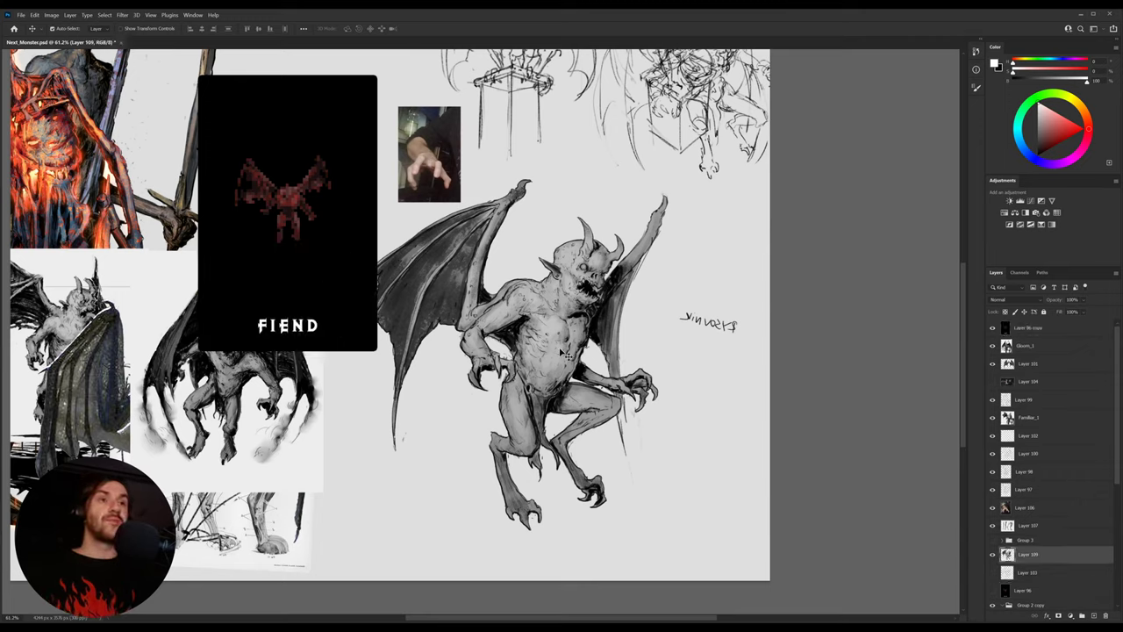
mouse_move(566, 355)
mouse_down()
mouse_move(605, 354)
mouse_move(554, 362)
mouse_up()
key(e)
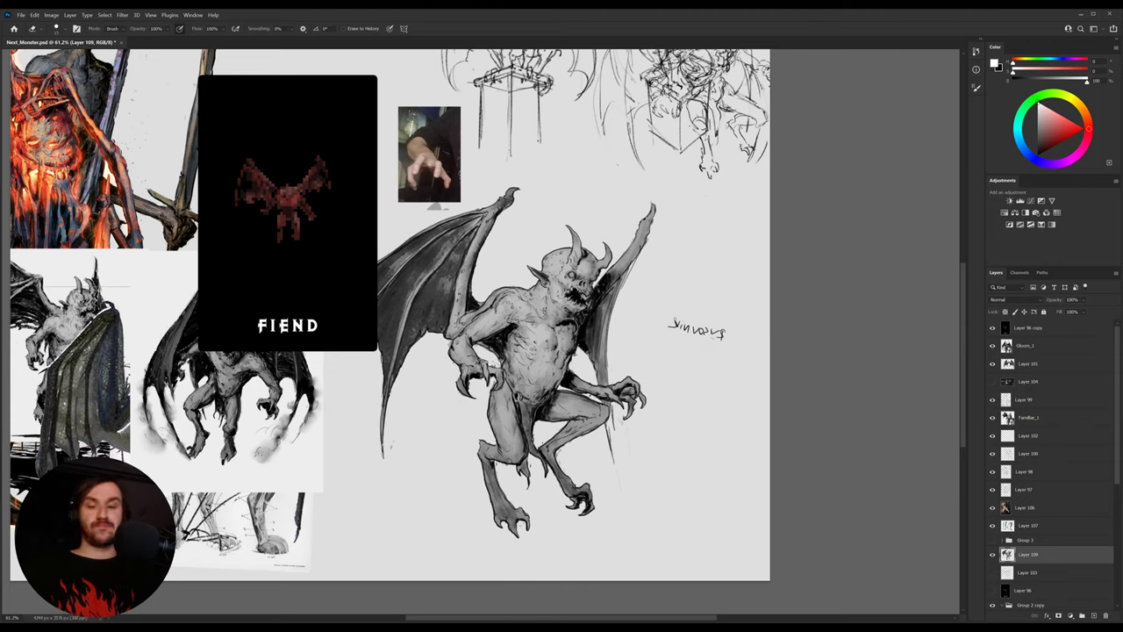
key(bracketright)
key(bracketright)
key(bracketright)
key(bracketright)
key(bracketright)
key(bracketright)
key(bracketright)
key(bracketright)
key(bracketright)
drag(676, 323, 719, 333)
Reposition the monster clear of the Fiend card and erase the stray grey patch above its wing
key(v)
drag(590, 338, 665, 383)
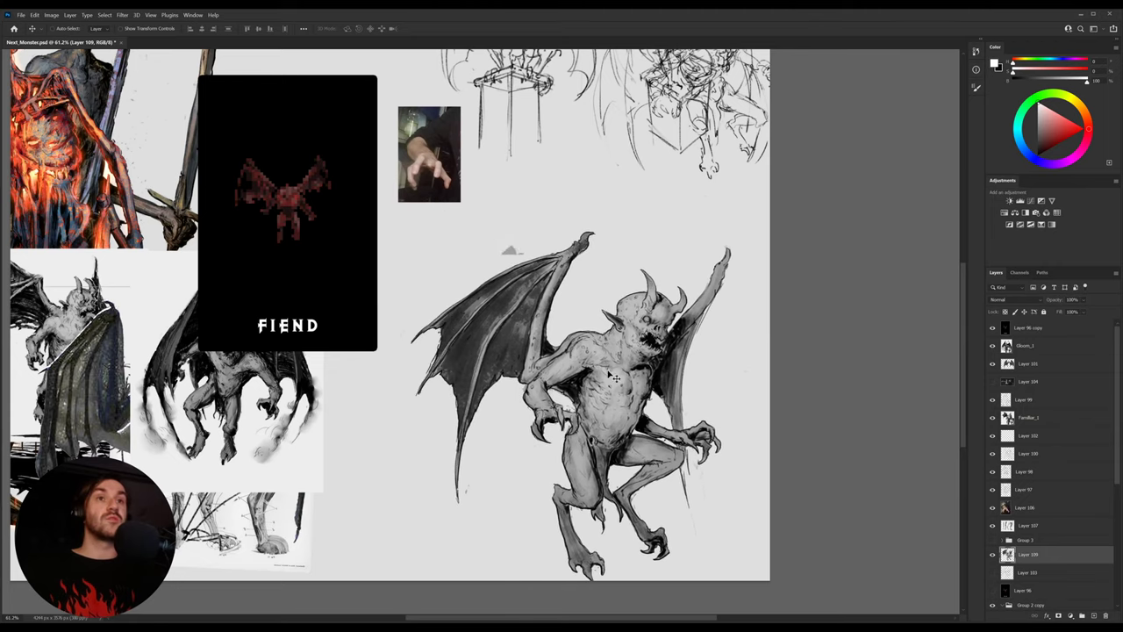
key(e)
drag(507, 253, 516, 237)
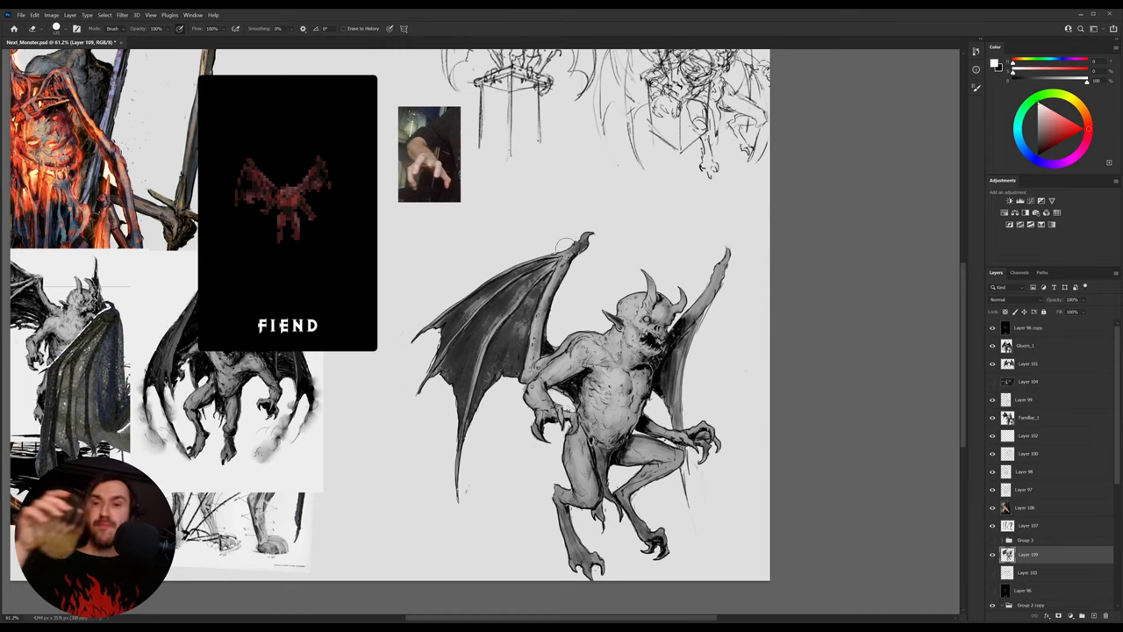
key(v)
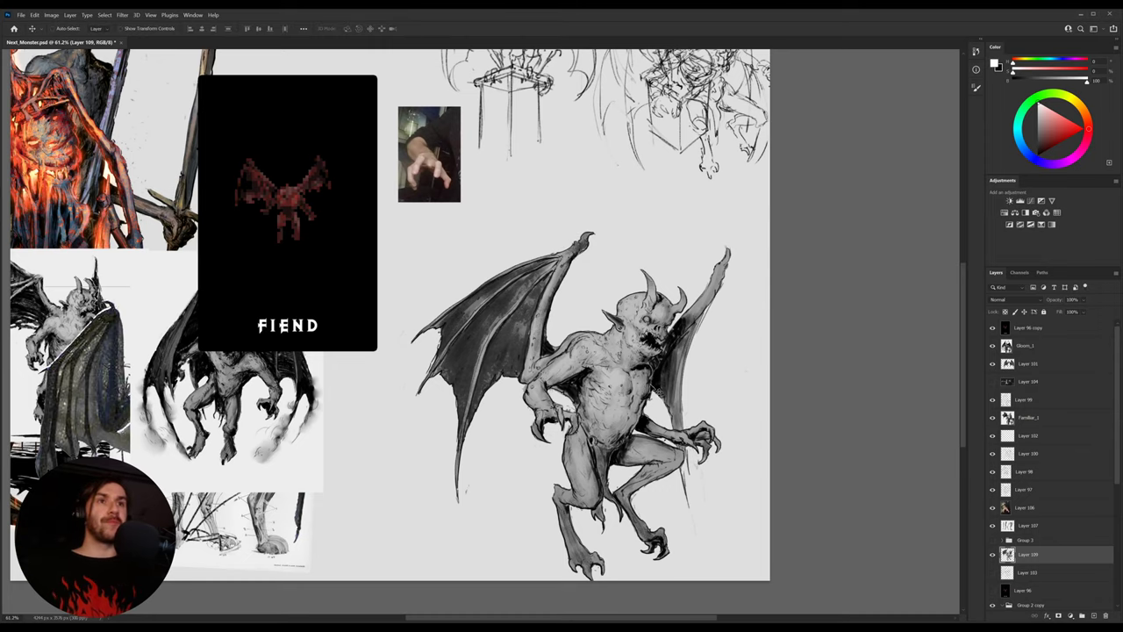
drag(657, 390, 630, 359)
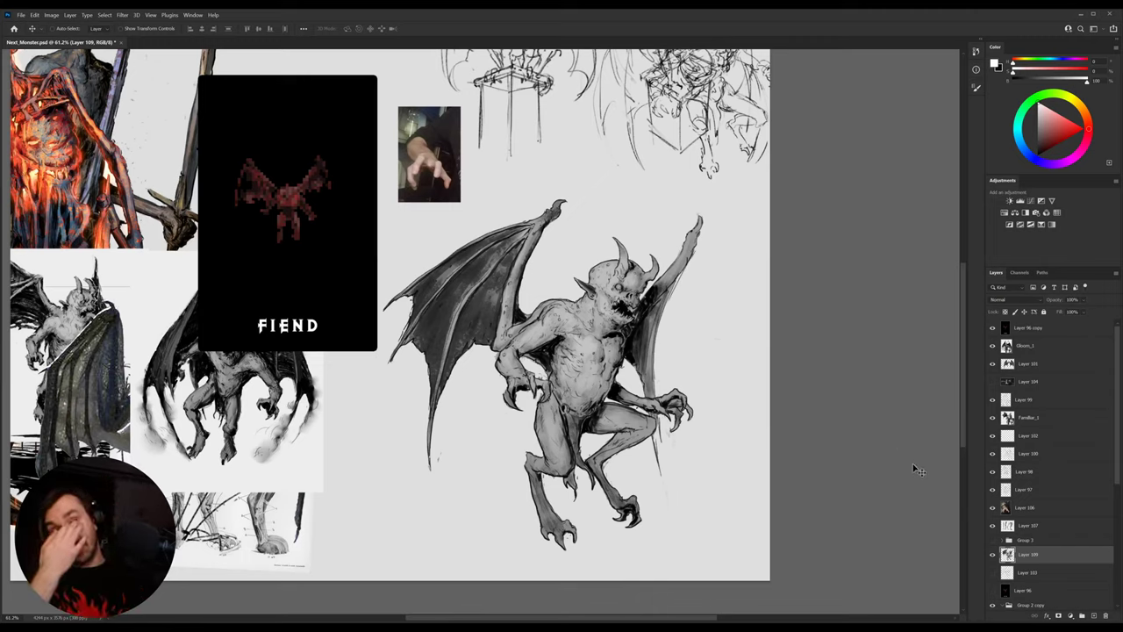
Add a new layer above the monster and sample the muted dark red from the Fiend sprite
click(1093, 617)
key(i)
drag(288, 198, 295, 200)
key(b)
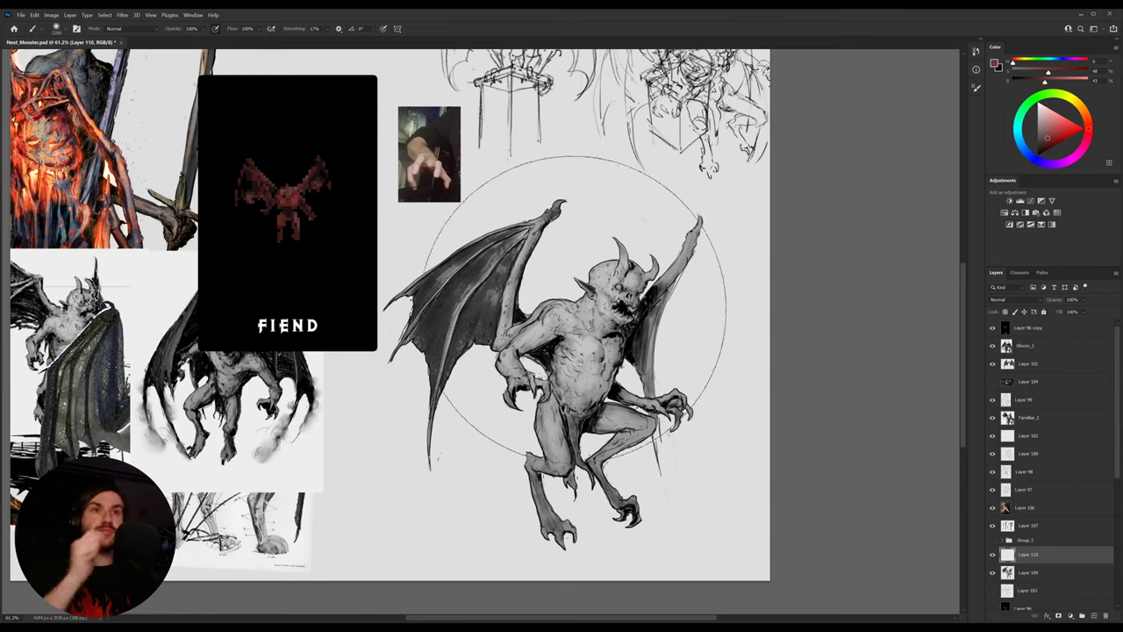
Cover the whole monster, including wings, hands and feet, with the dark red using a textured brush, clipping the layer to the drawing
key(.)
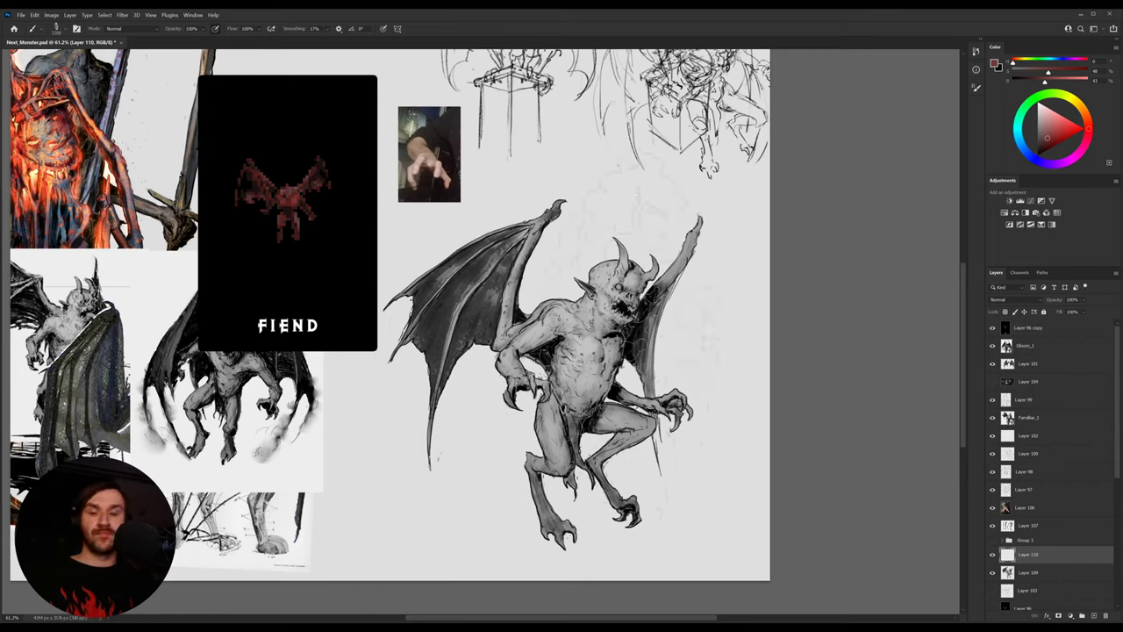
mouse_move(645, 334)
mouse_down()
mouse_move(574, 342)
mouse_move(603, 344)
mouse_up()
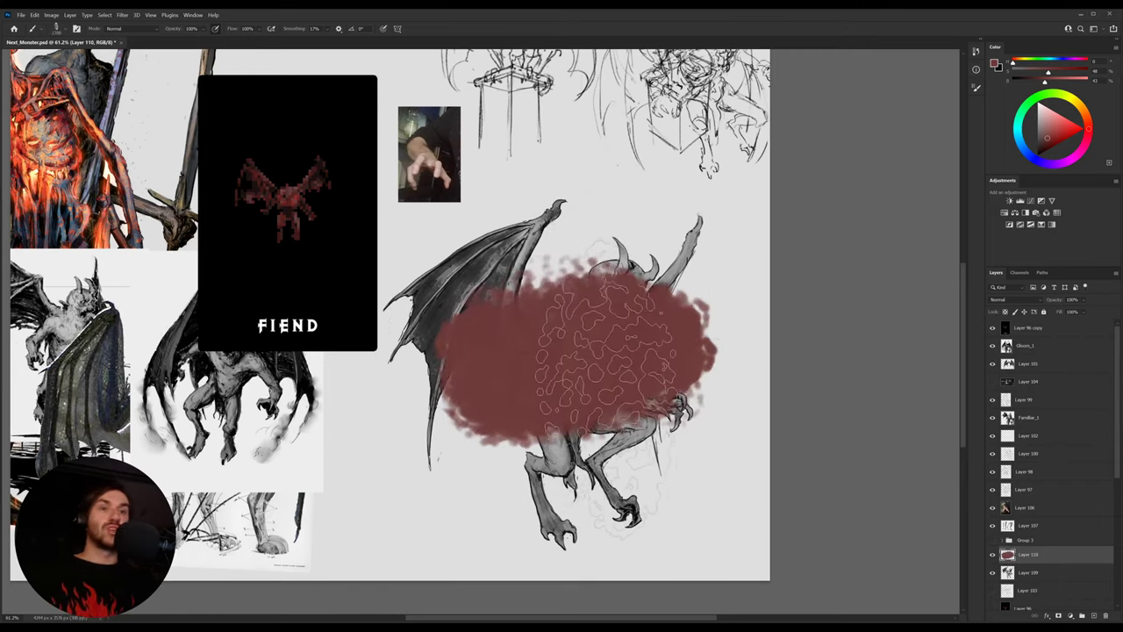
key(ctrl+alt+g)
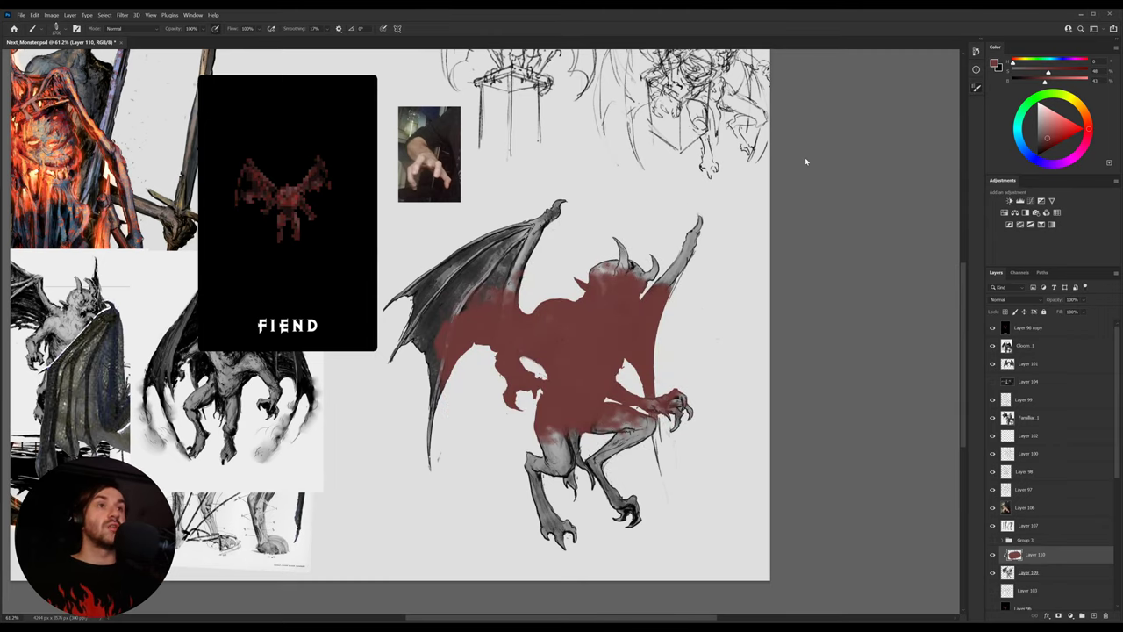
mouse_move(583, 359)
mouse_down()
mouse_move(561, 368)
mouse_move(505, 439)
mouse_up()
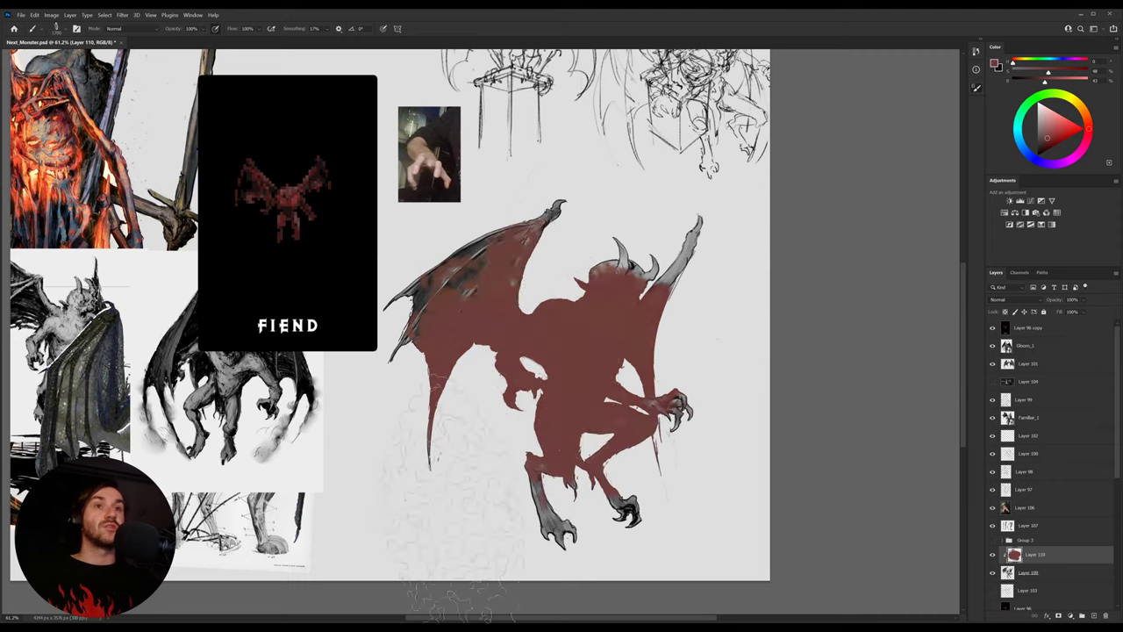
key(bracketleft)
mouse_move(522, 294)
mouse_down()
mouse_move(457, 272)
mouse_move(448, 342)
mouse_move(562, 250)
mouse_move(611, 227)
mouse_move(684, 327)
mouse_up()
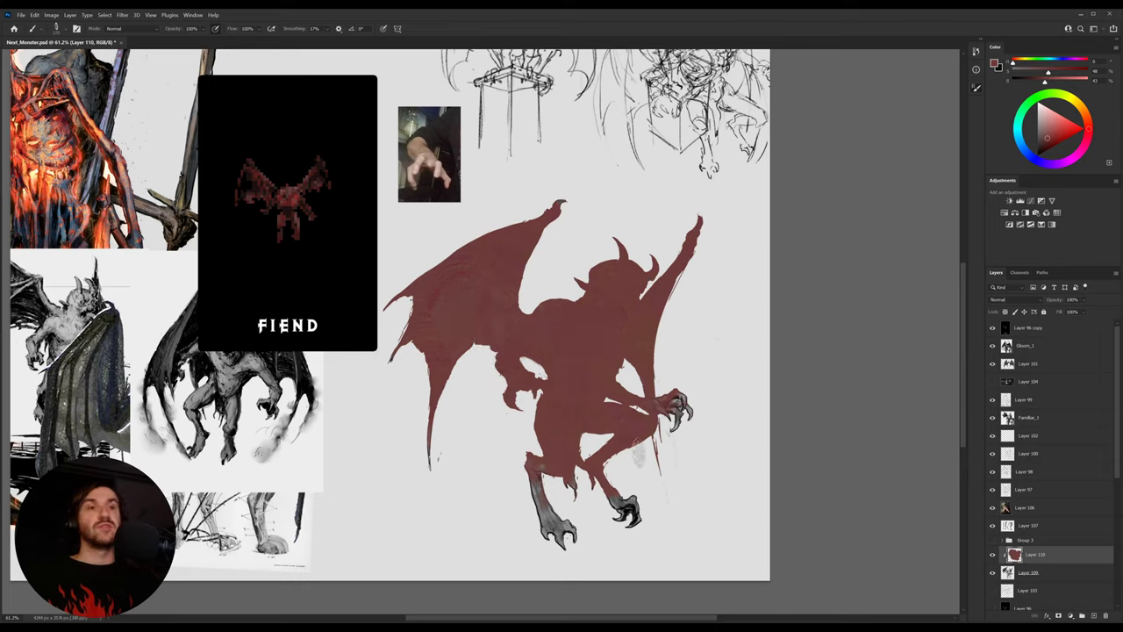
drag(546, 510, 565, 533)
drag(605, 485, 634, 535)
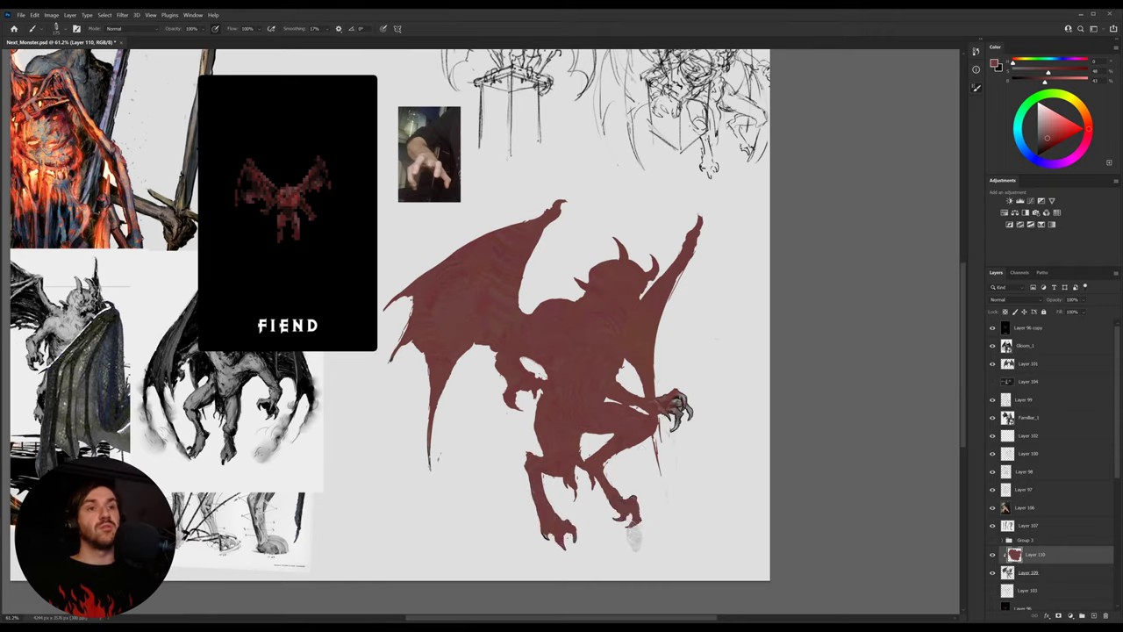
mouse_move(656, 426)
mouse_down()
mouse_move(693, 385)
mouse_move(679, 413)
mouse_up()
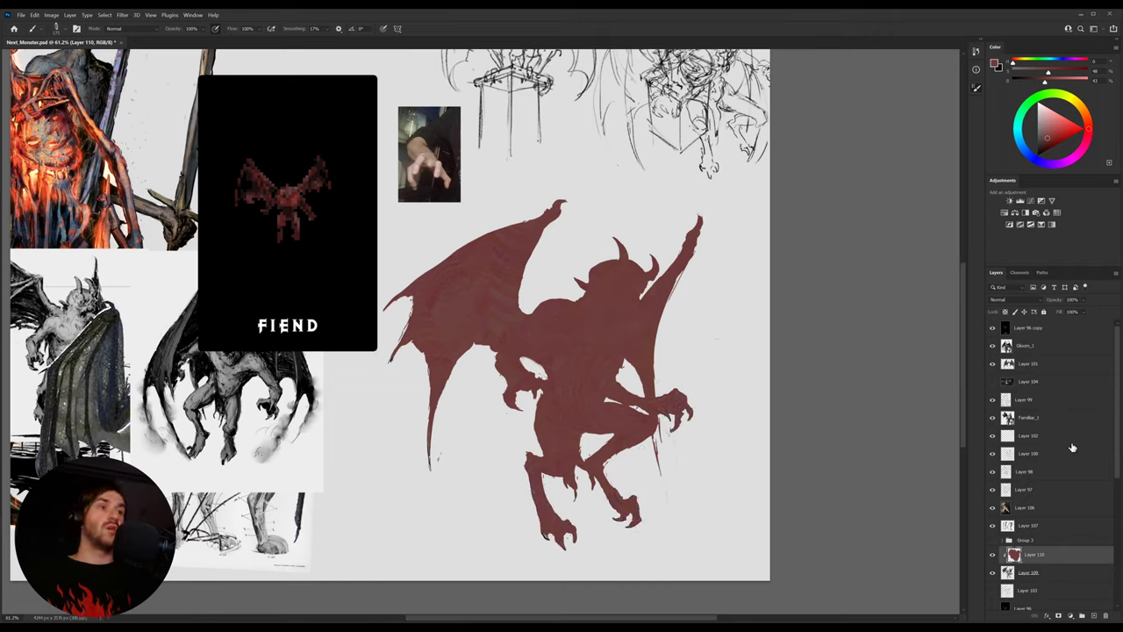
Try Multiply and Lighten blending on the red layer, settling on Multiply
key(shift+alt+m)
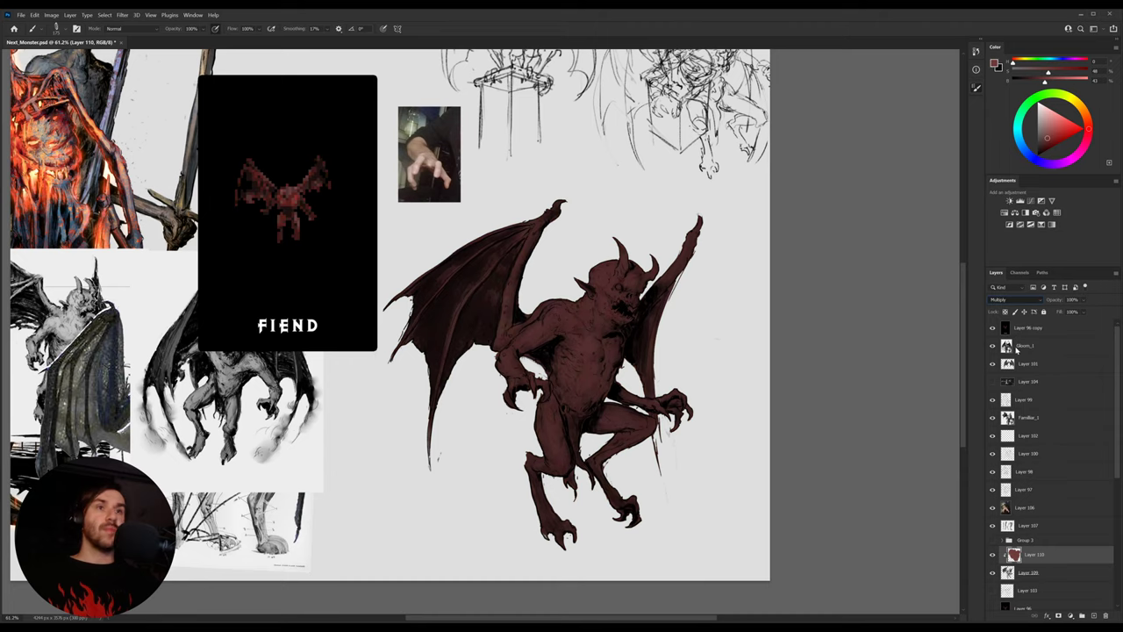
key(shift+alt+o)
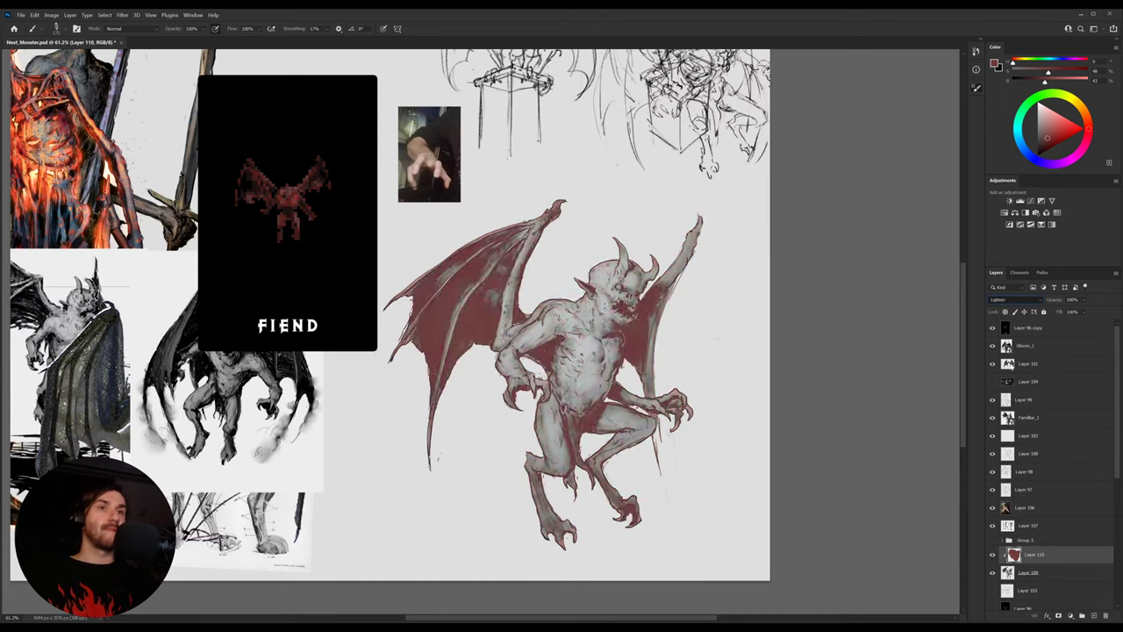
key(shift+minus)
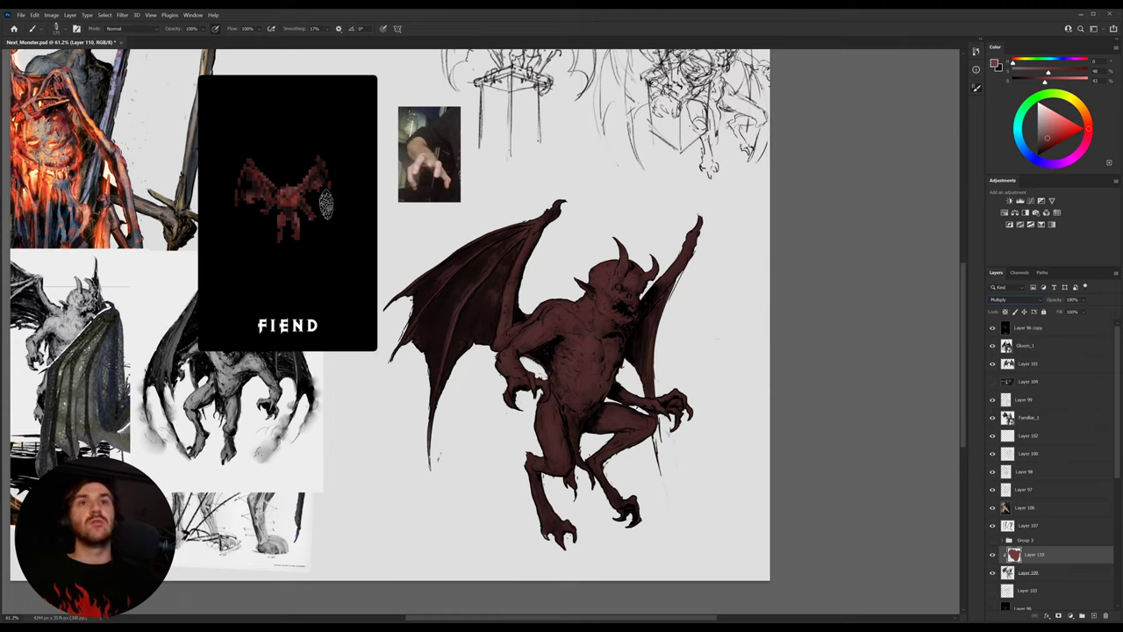
Sample a more saturated red from the Fiend sprite and brush it over the monster's head, torso and limbs
key(i)
click(301, 193)
click(302, 193)
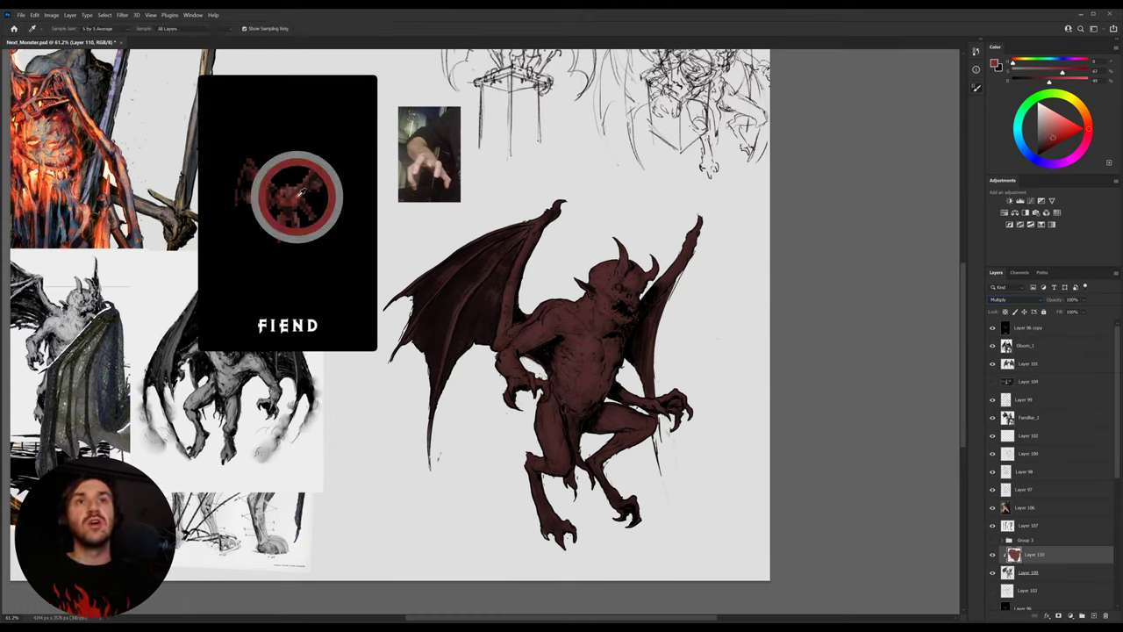
key(b)
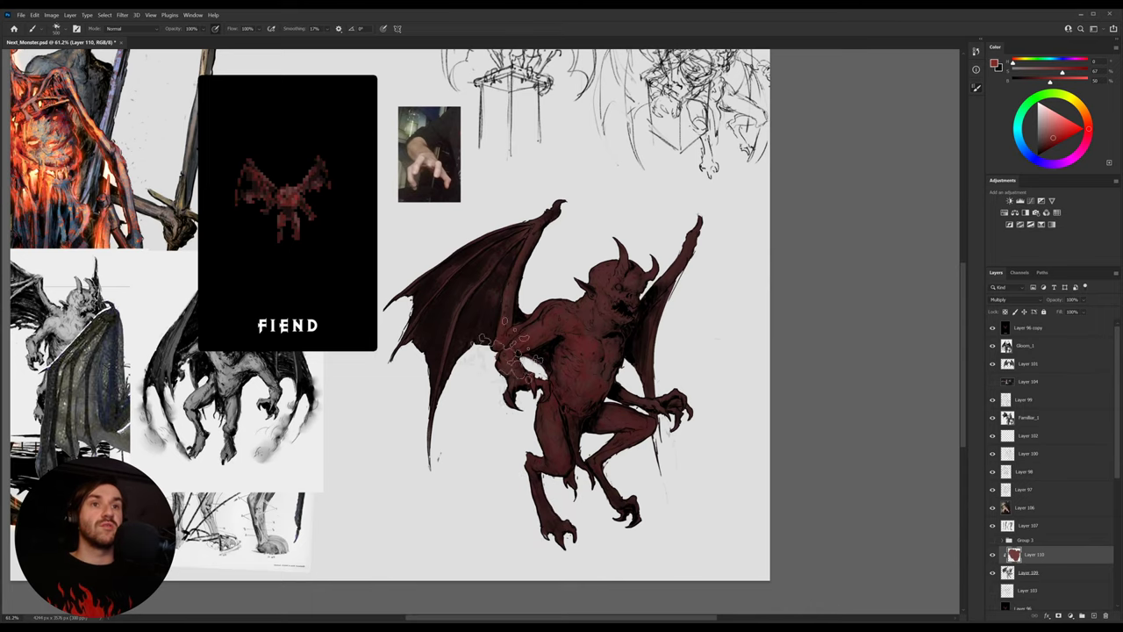
Choose a muted blue-grey and paint it over the monster's hands and feet on the Multiply layer
key(i)
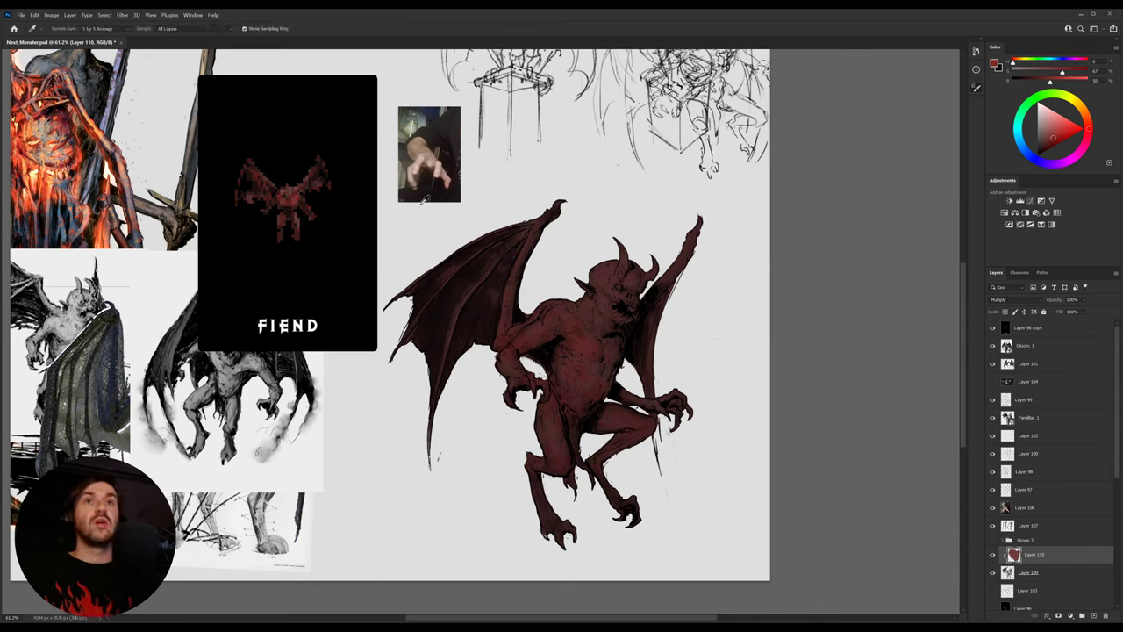
click(1045, 130)
click(1018, 139)
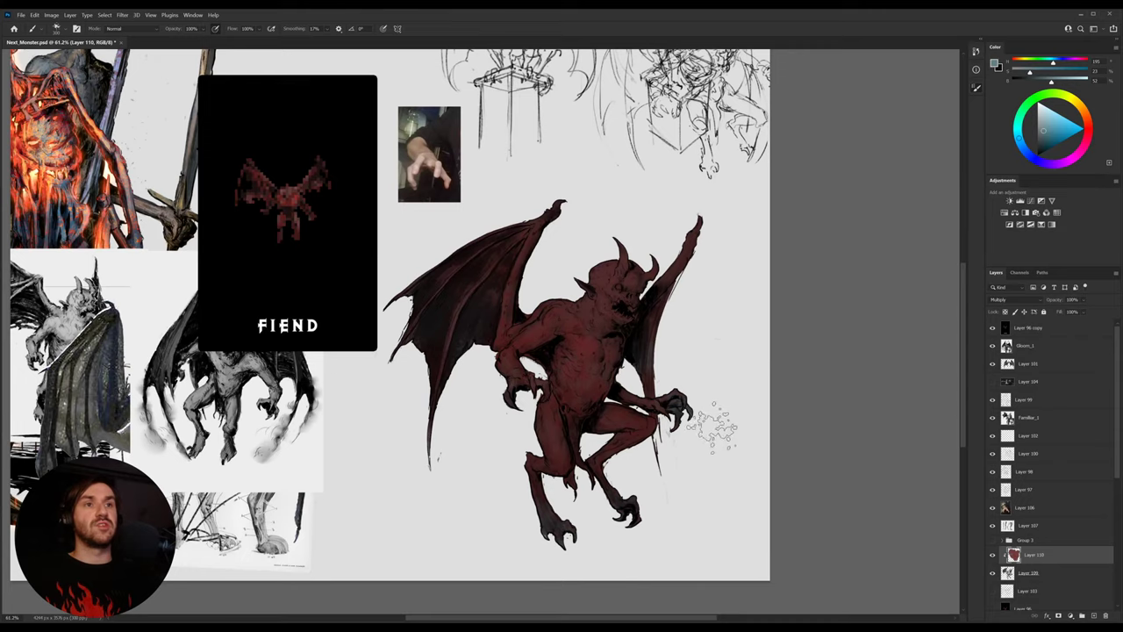
Choose a fully saturated orange and paint the demon's eyes with a smaller brush on the Multiply layer
alt+click(586, 342)
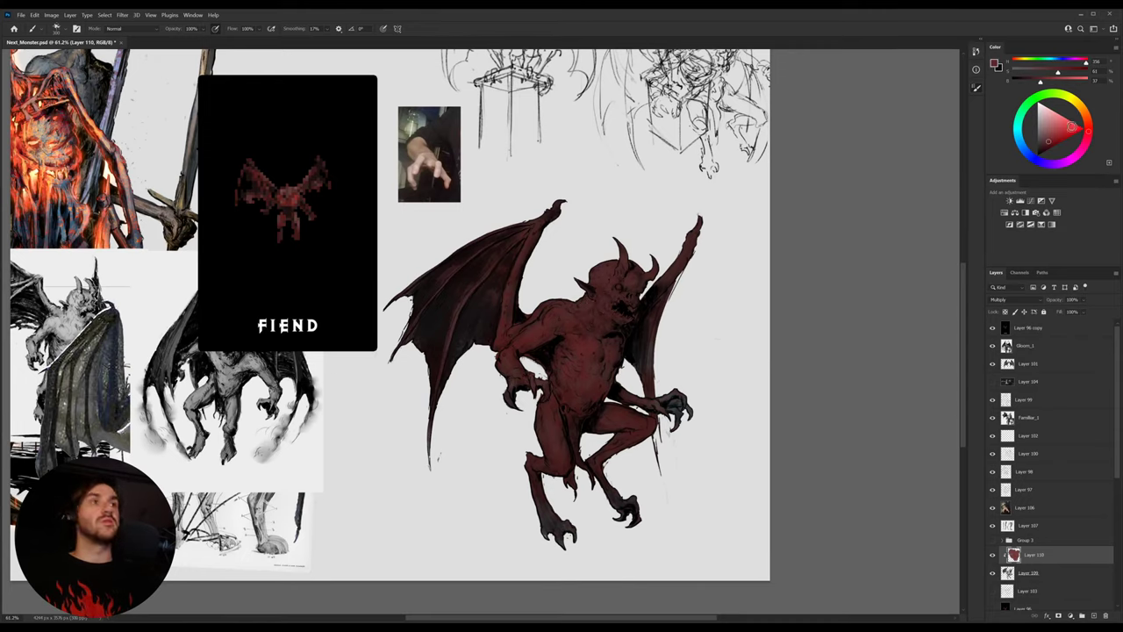
mouse_move(1080, 105)
mouse_down()
mouse_move(1089, 117)
mouse_move(1073, 131)
mouse_move(1084, 129)
mouse_up()
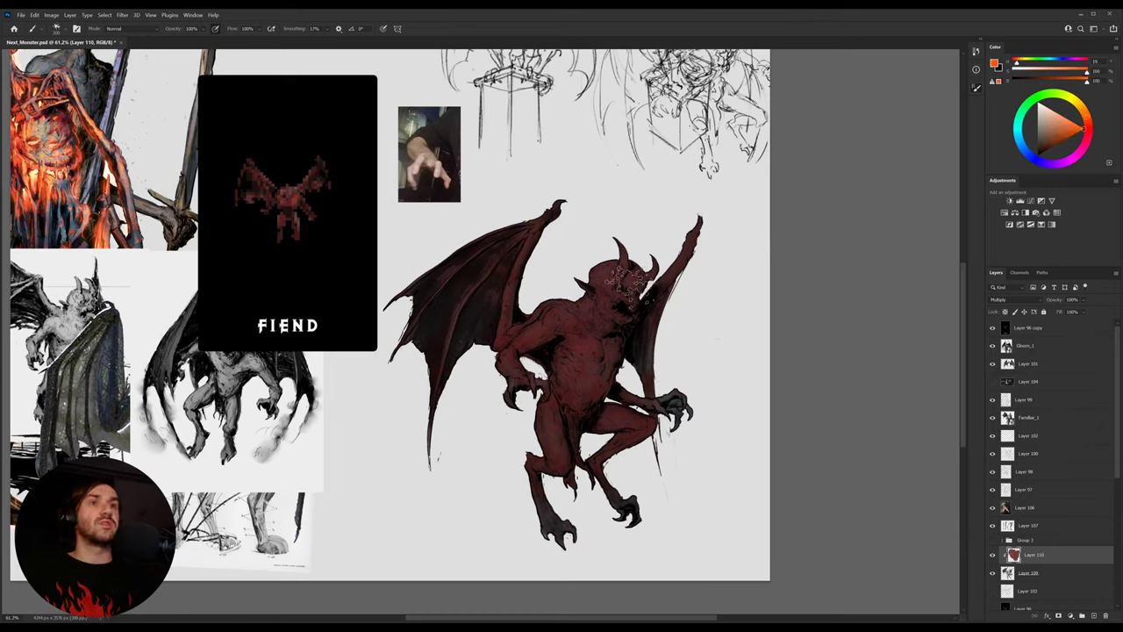
key([)
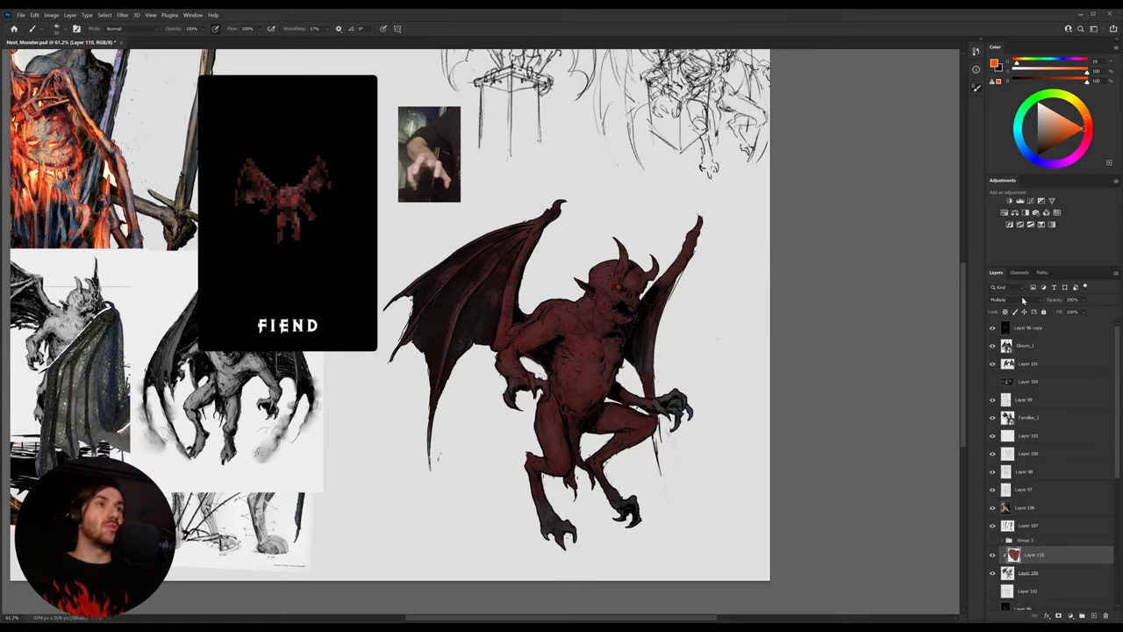
Brighten the demon's red Multiply layer with a tonal adjustment, keeping the shadows moderately dark
key(i)
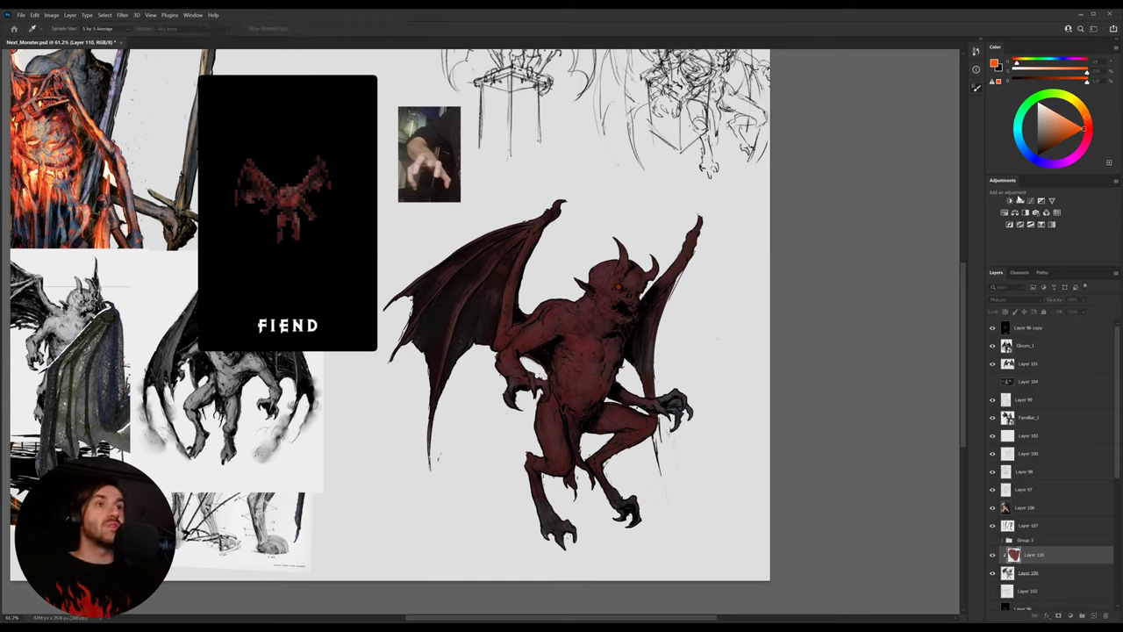
drag(998, 201, 992, 201)
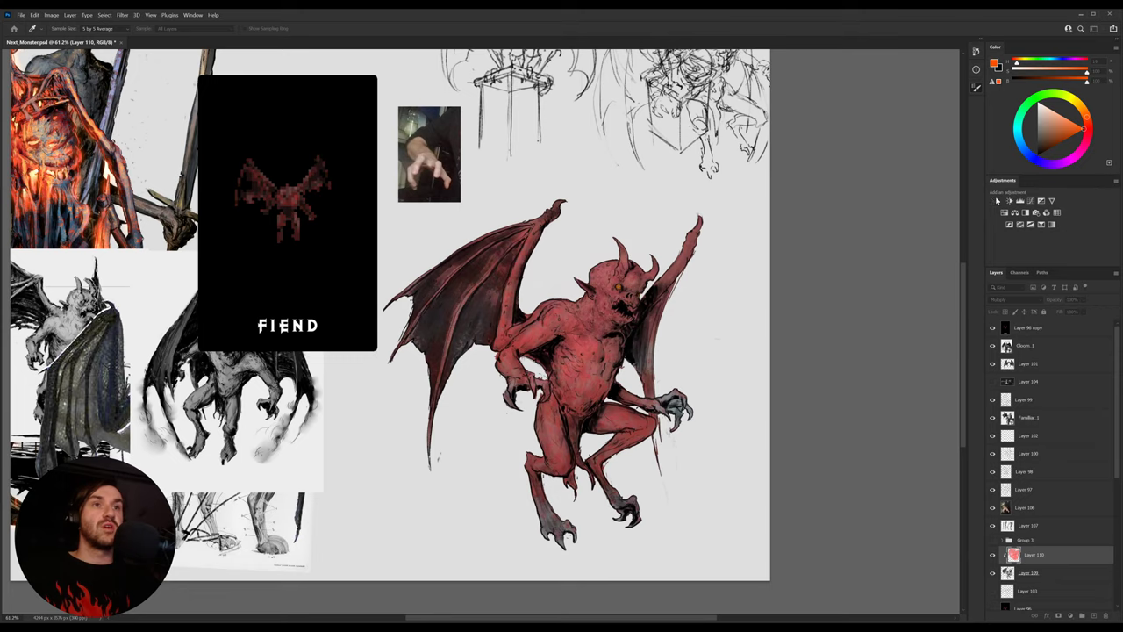
key(ctrl+shift+z)
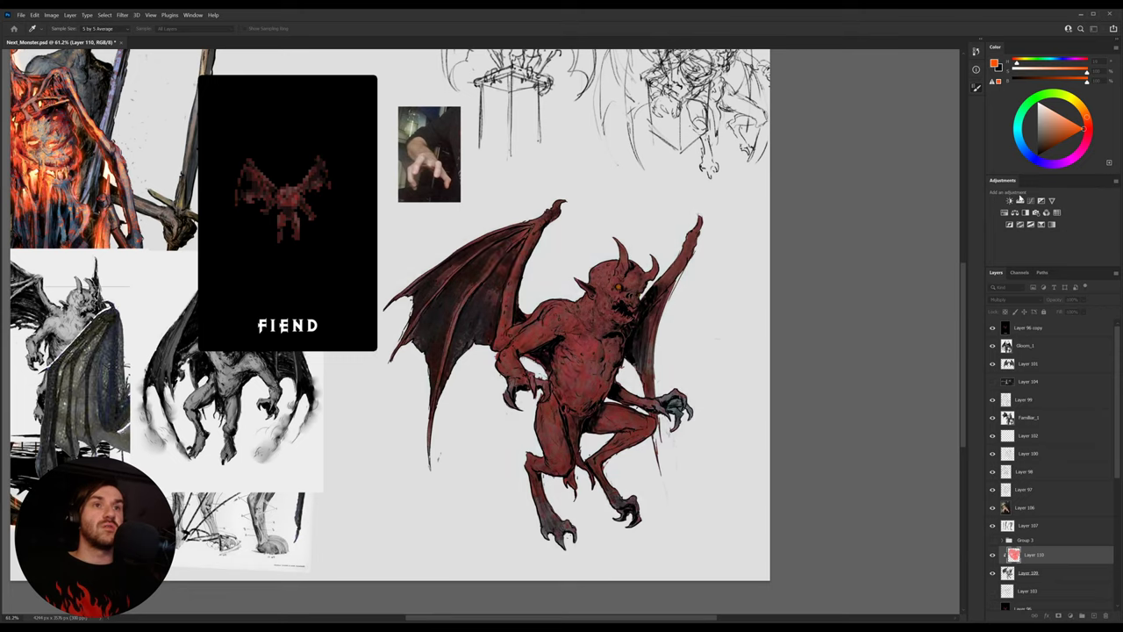
drag(1008, 195, 1002, 197)
Paint muted brown over the dark loincloth area between the thighs and desaturated grey over the demon's horns
click(1061, 127)
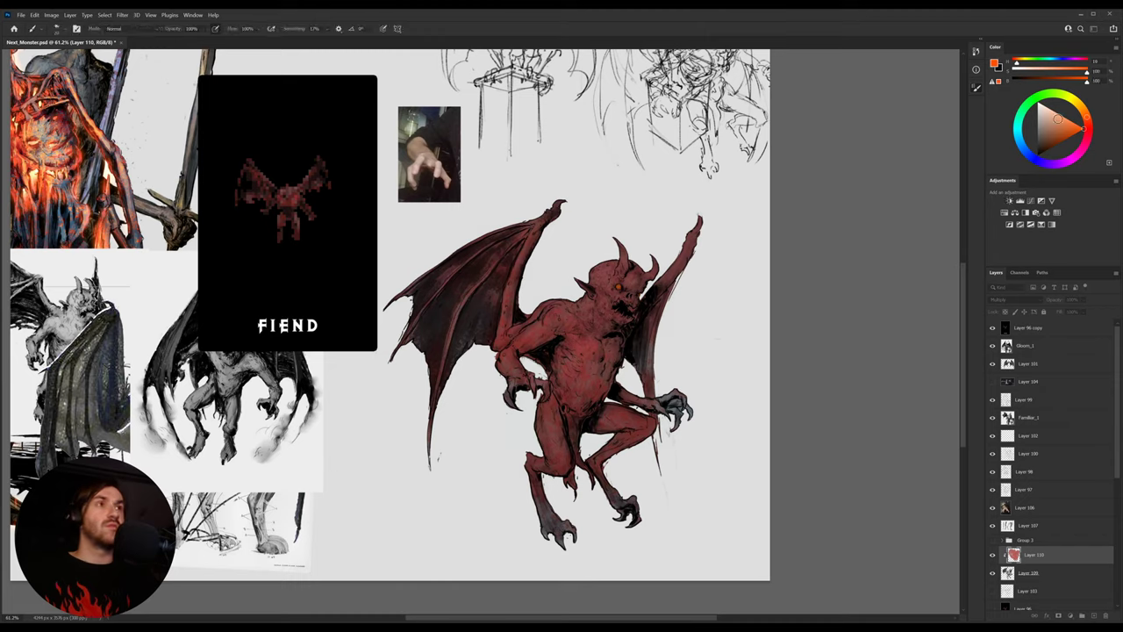
drag(1045, 135, 1047, 130)
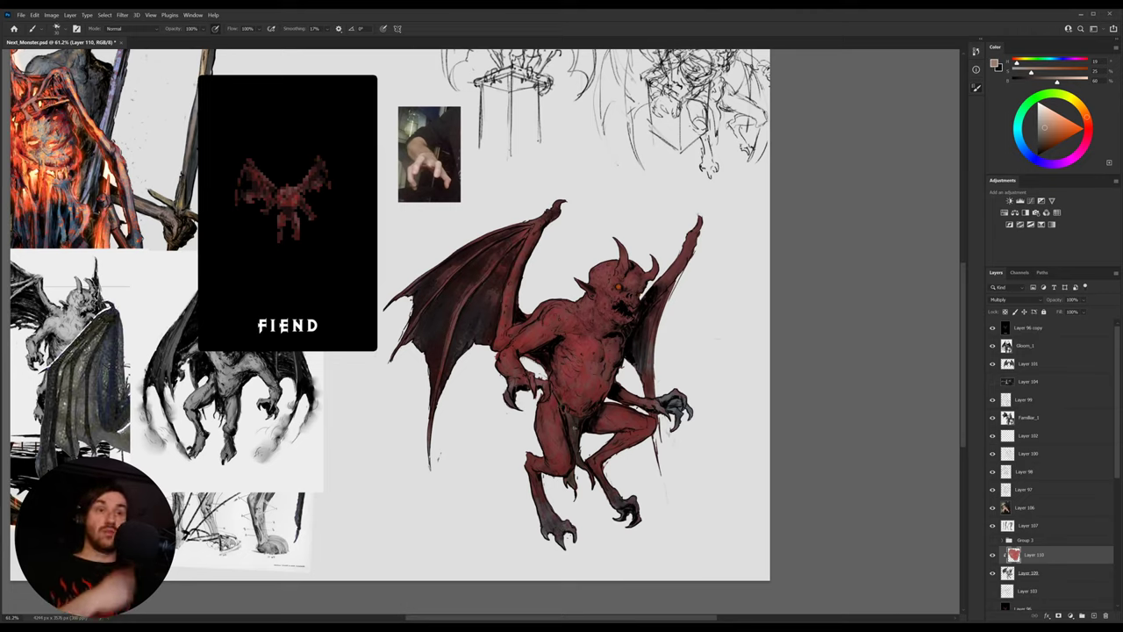
key(i)
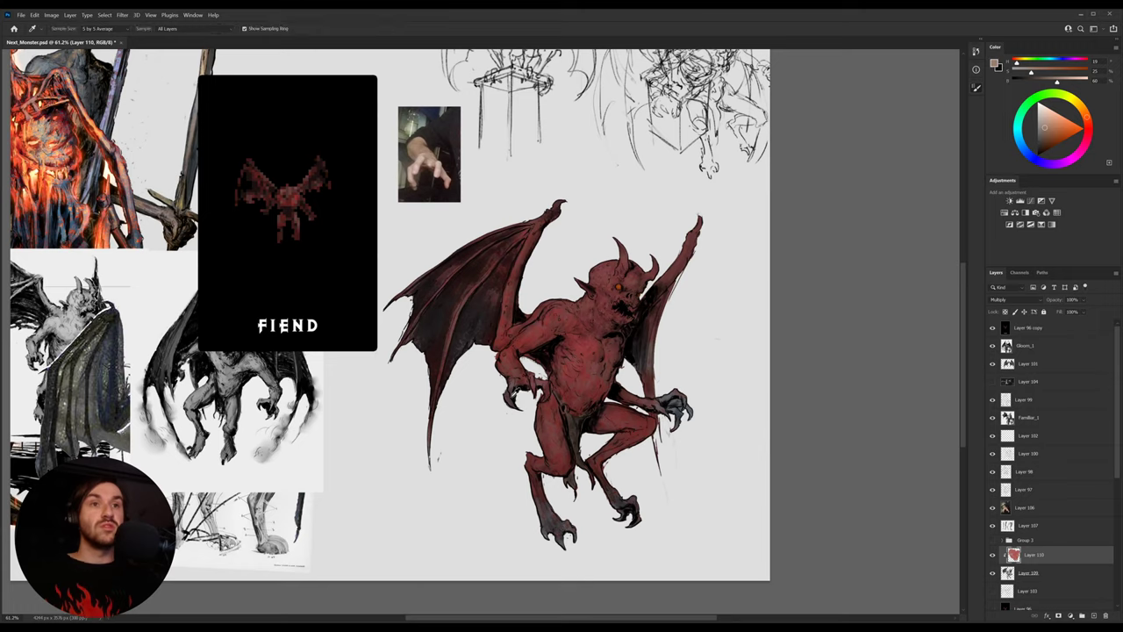
click(515, 386)
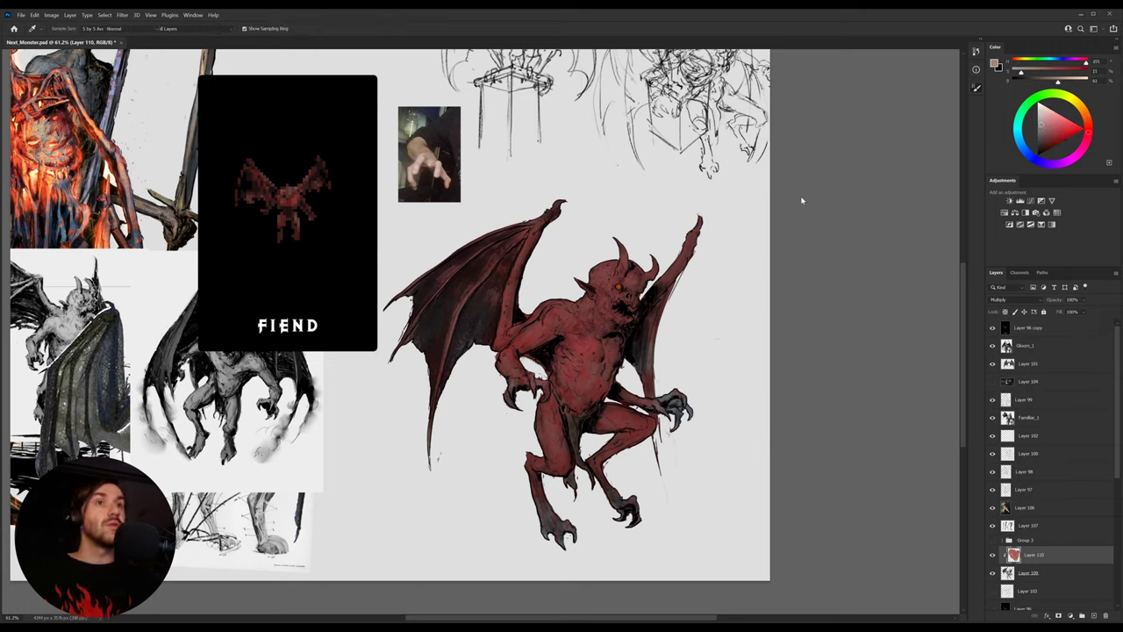
key(b)
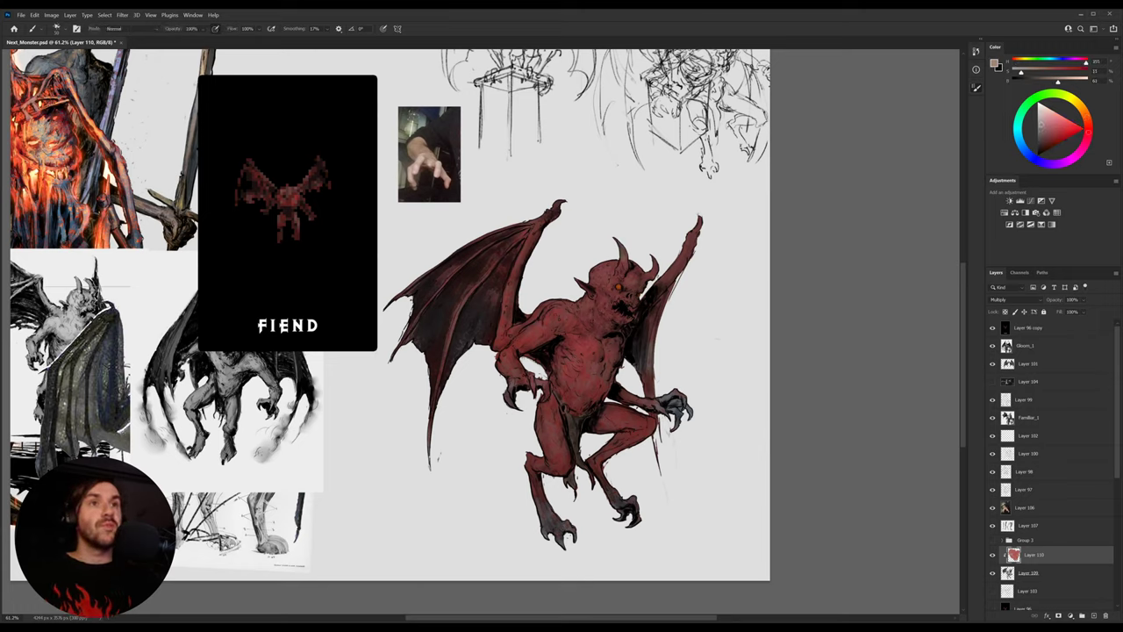
drag(622, 255, 623, 270)
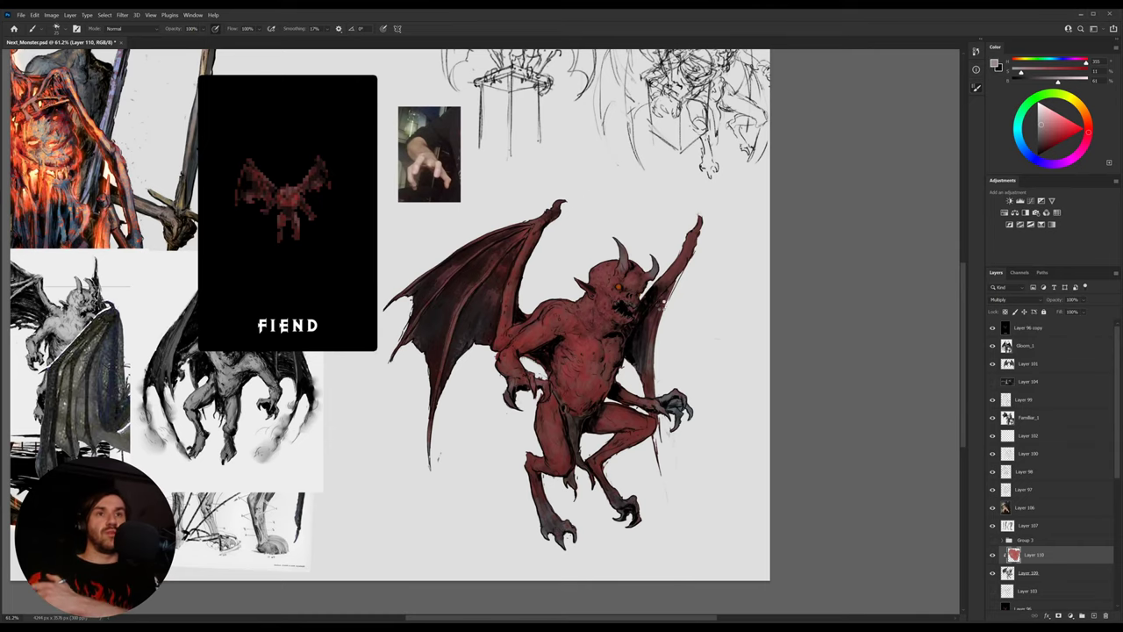
Flip the canvas view horizontally, recentre the demon, and toggle the colour layer's visibility to compare
key(ctrl+shift+h)
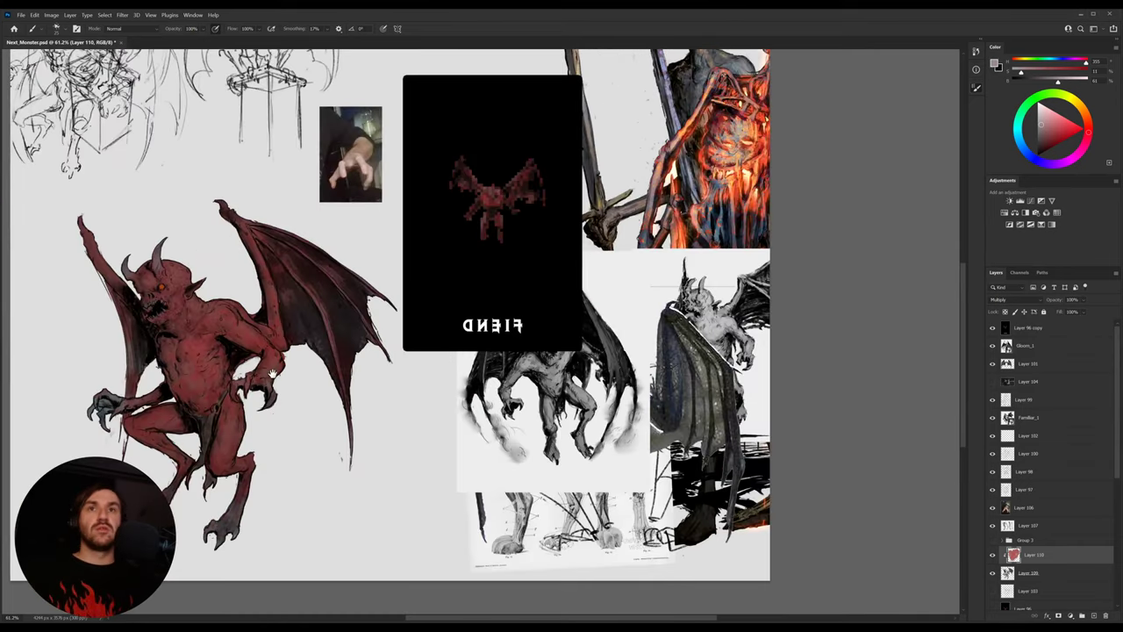
drag(331, 405, 505, 406)
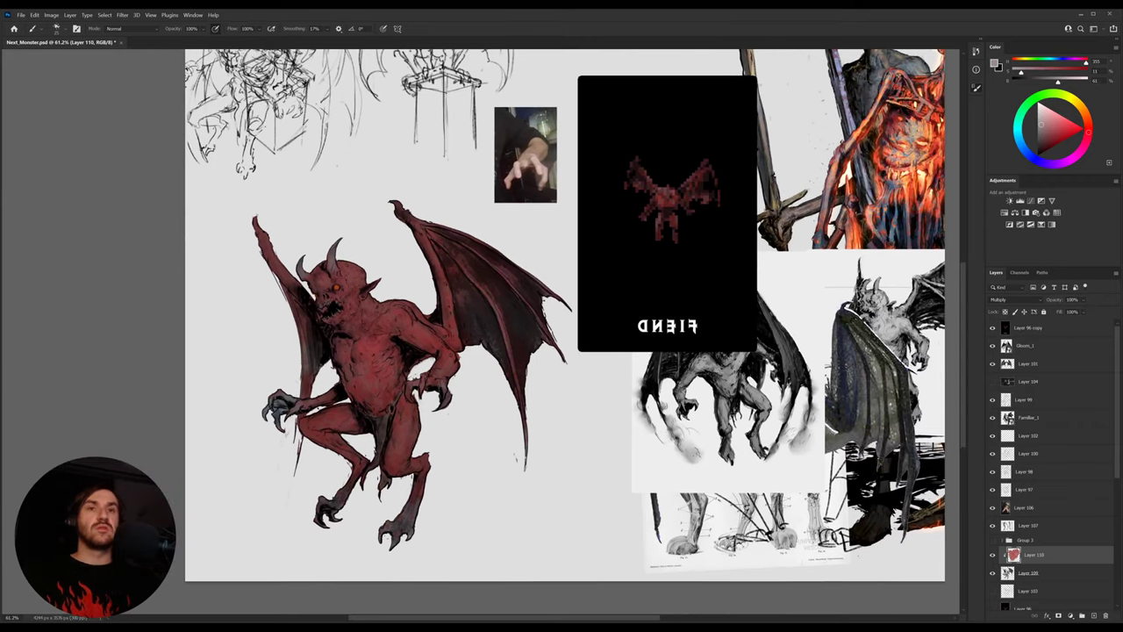
click(993, 554)
click(992, 555)
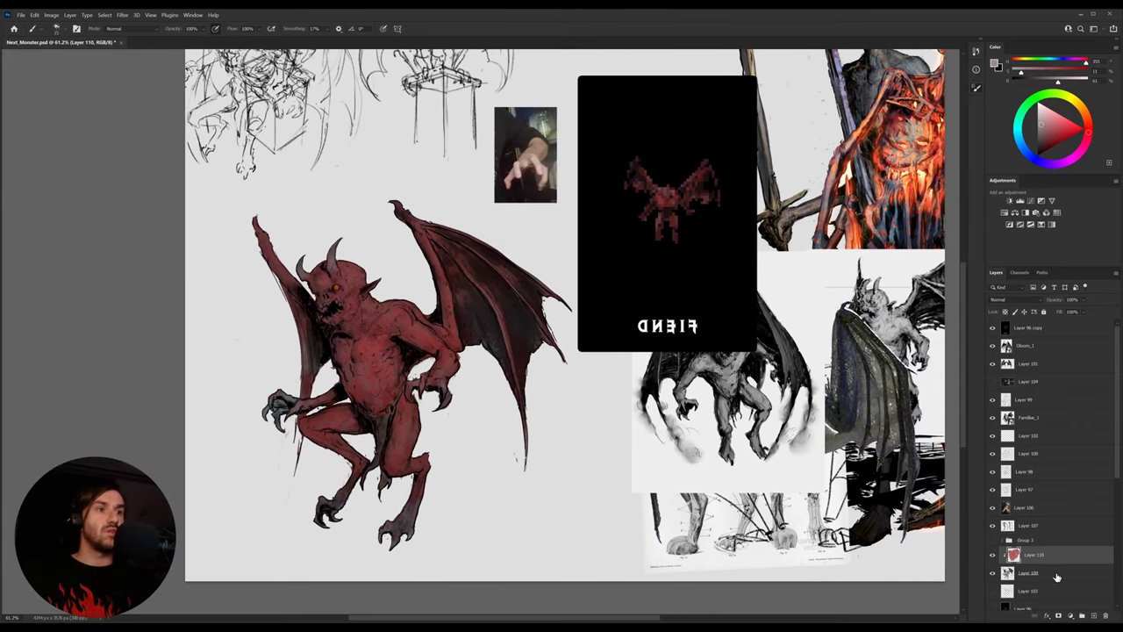
Duplicate the greyscale drawing above the colour layer as a clipped copy, set it to Overlay, and increase its contrast
drag(1057, 576, 1067, 558)
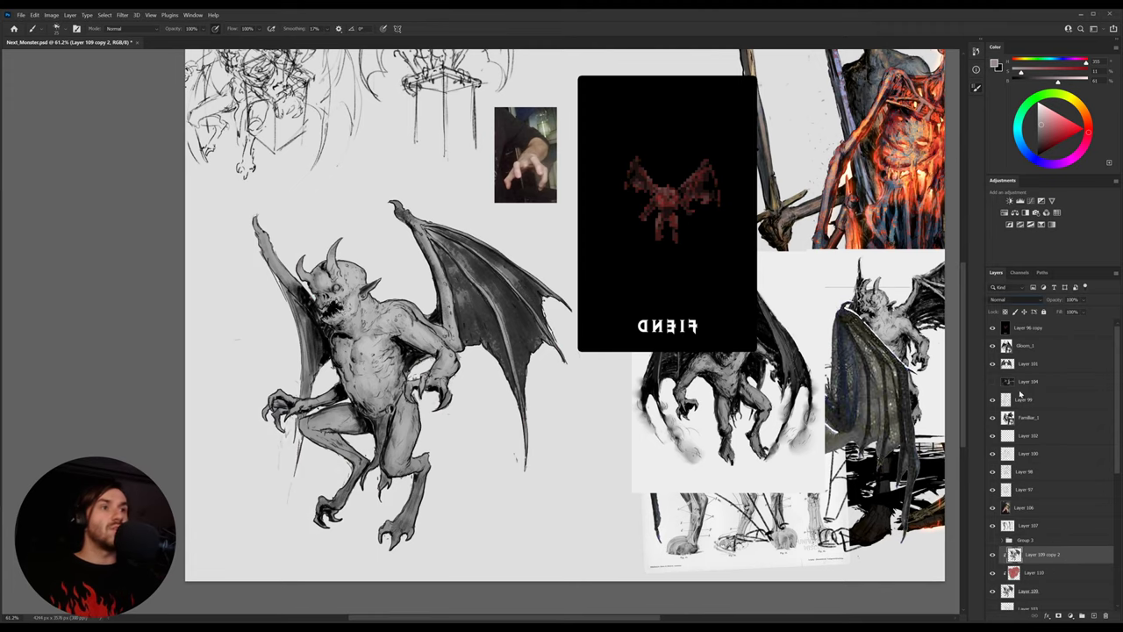
key(shift+alt+o)
key(i)
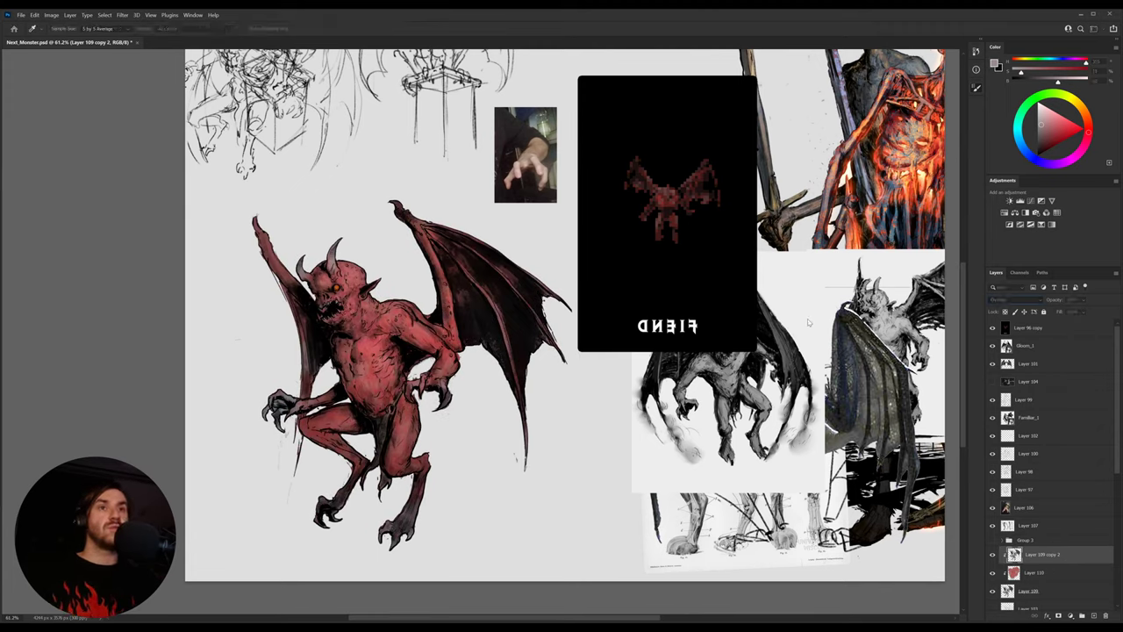
drag(1018, 201, 1001, 196)
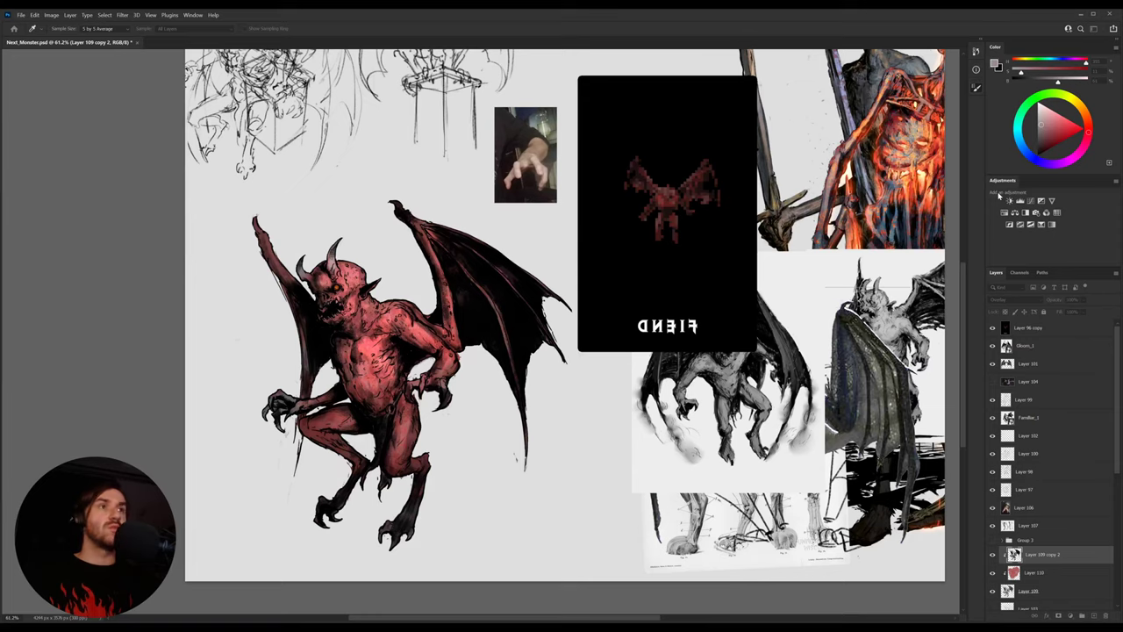
click(1100, 96)
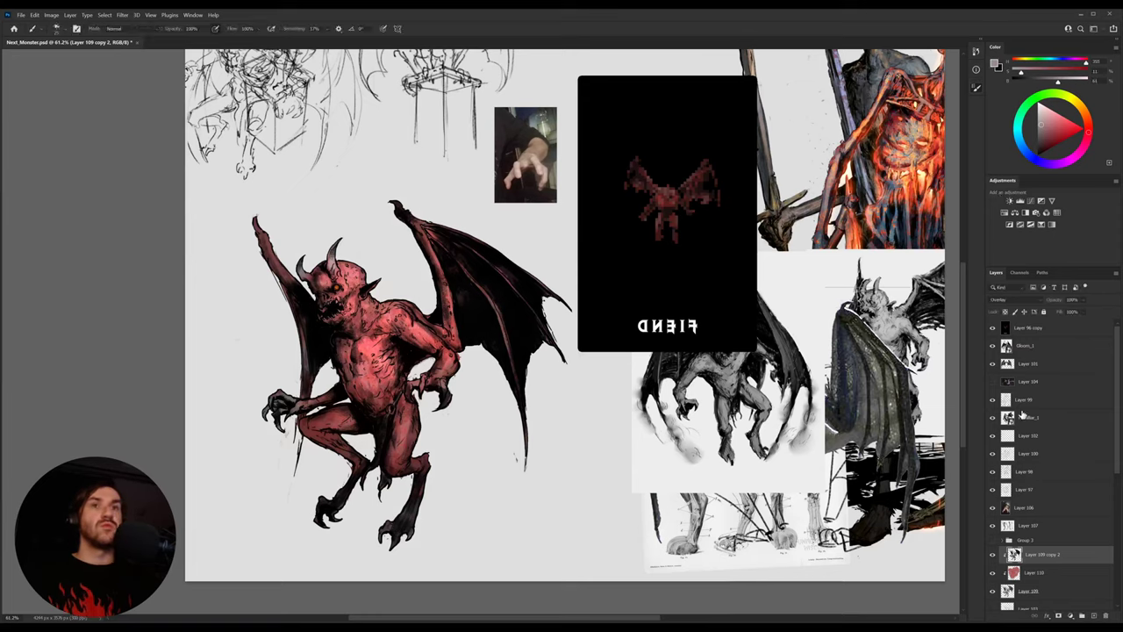
Adjust the Overlay copy's layer blending range so its darkest shadows fade out and the wing detail returns
double_click(1080, 556)
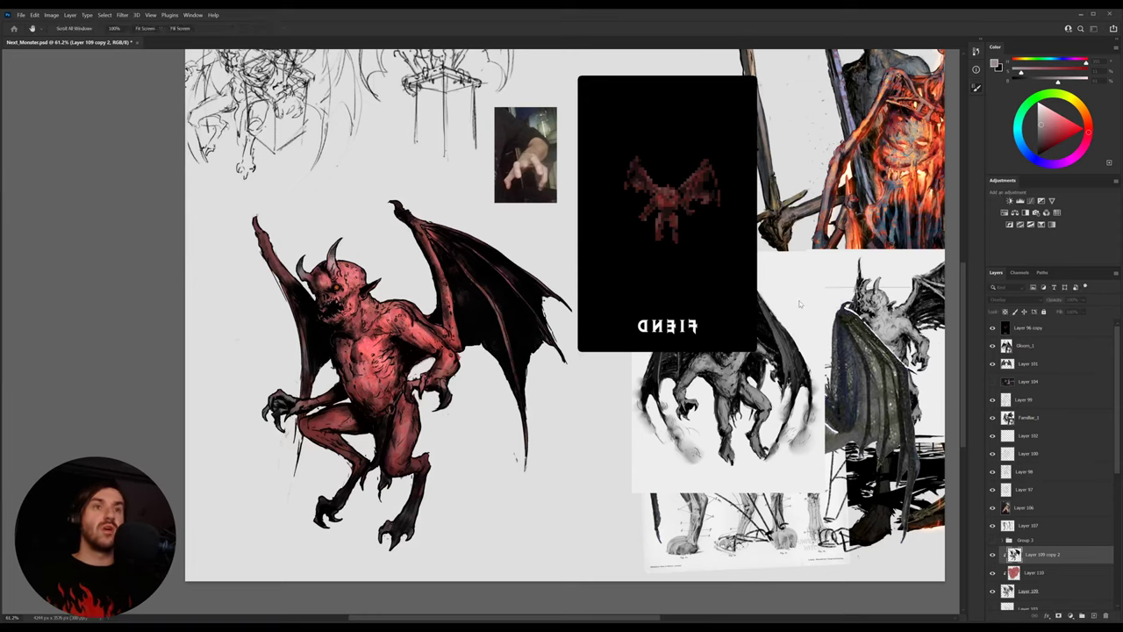
mouse_move(780, 264)
mouse_down()
mouse_move(799, 262)
mouse_move(791, 267)
mouse_up()
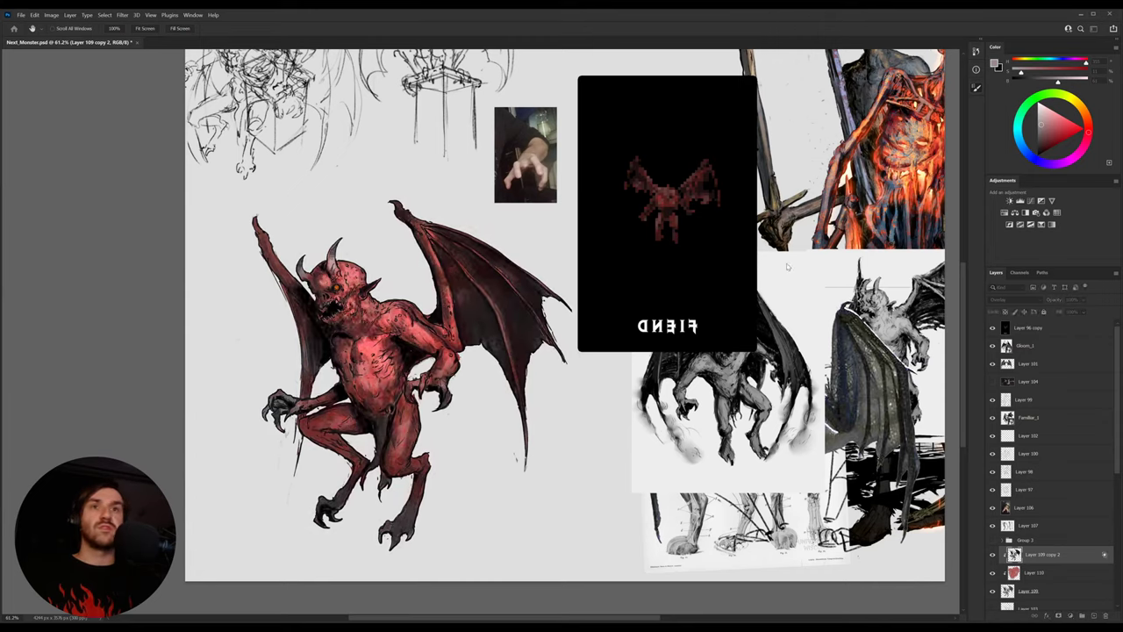
mouse_move(794, 264)
mouse_down()
mouse_move(821, 262)
mouse_move(802, 269)
mouse_up()
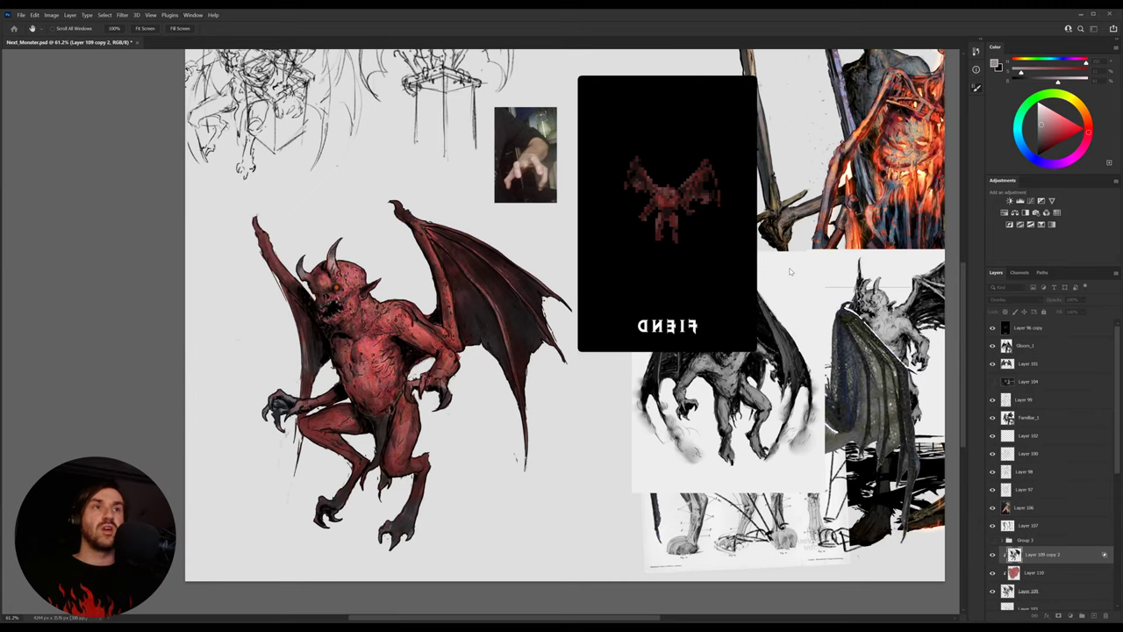
key(ctrl+shift+z)
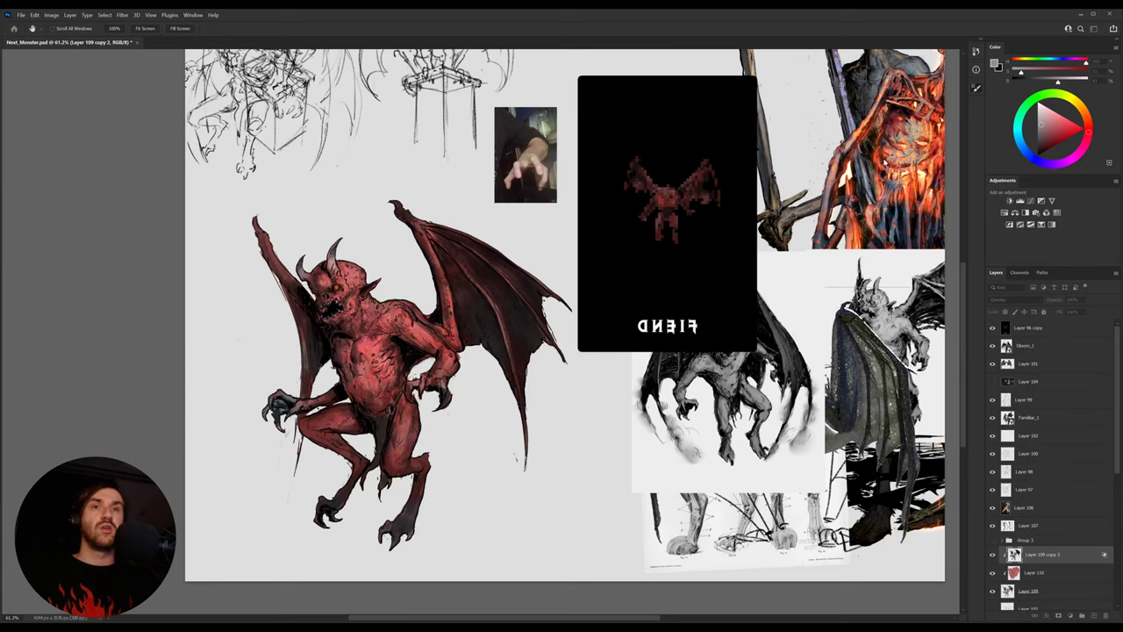
Toggle the drawing copy's visibility to compare, and try another blending mode before returning to Overlay
click(994, 554)
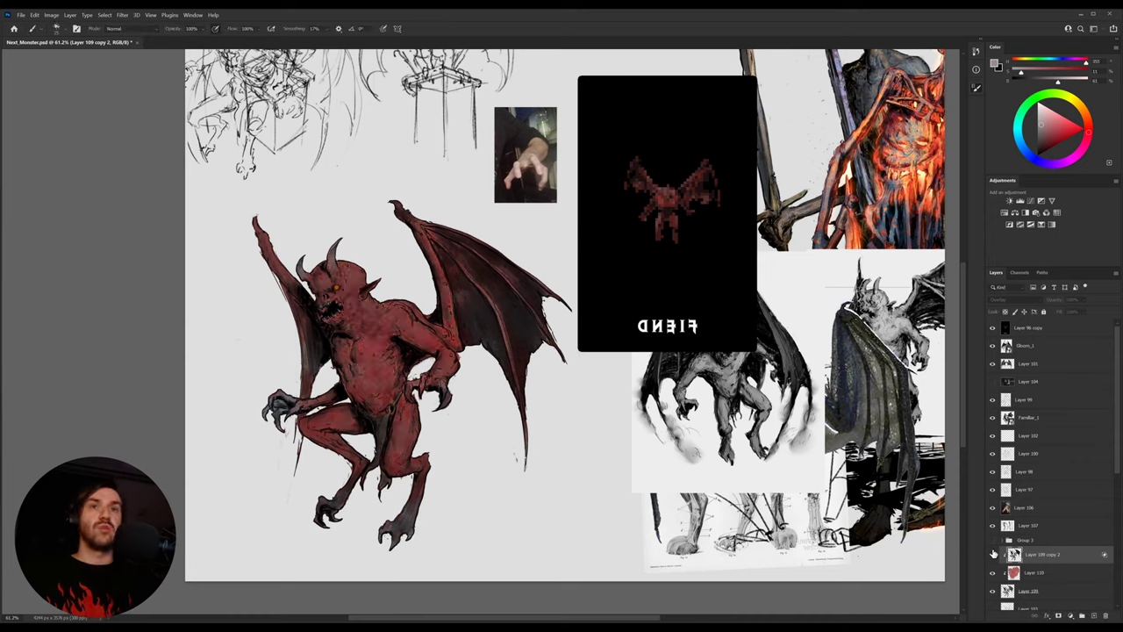
click(993, 554)
click(1018, 300)
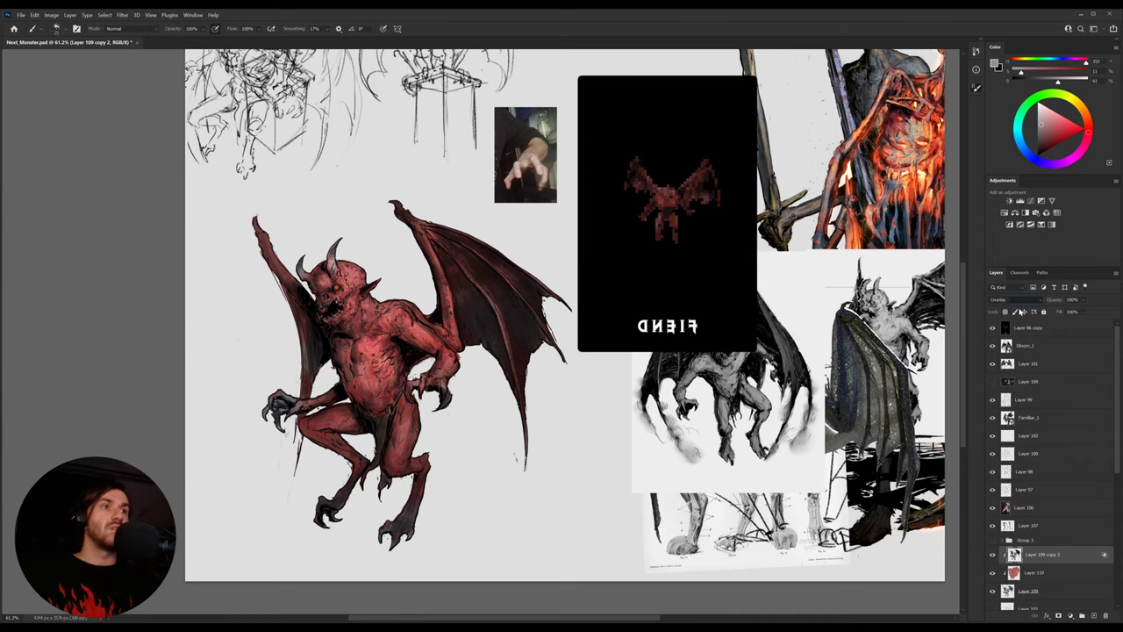
key(shift+alt+f)
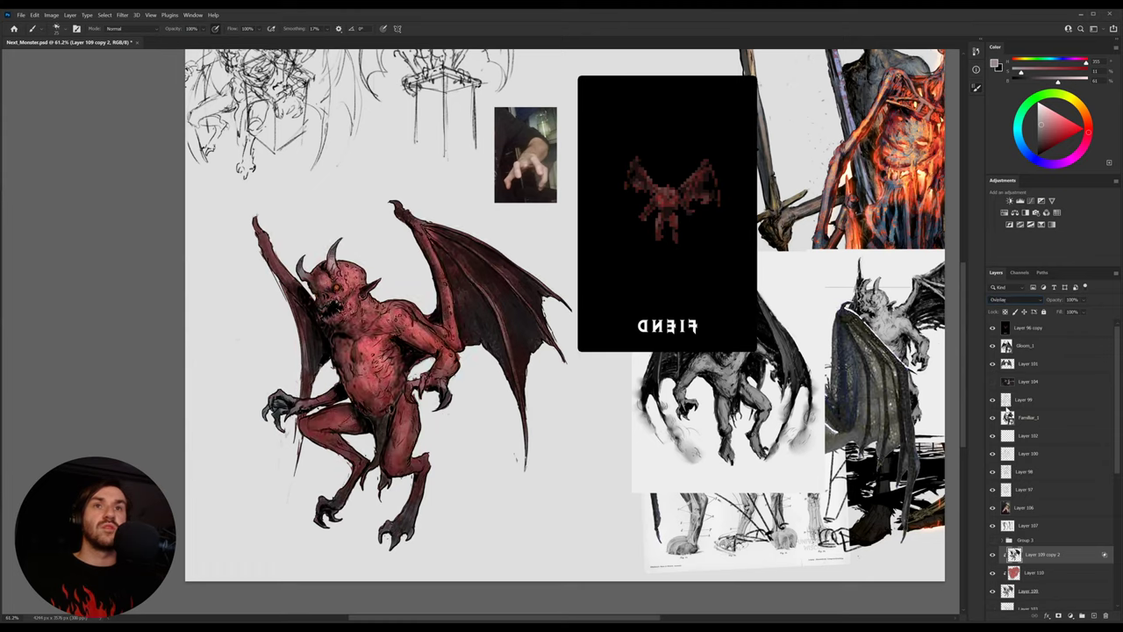
click(1006, 412)
Duplicate the original greyscale drawing layer beneath itself and hide the duplicate as a backup
shift+click(1054, 590)
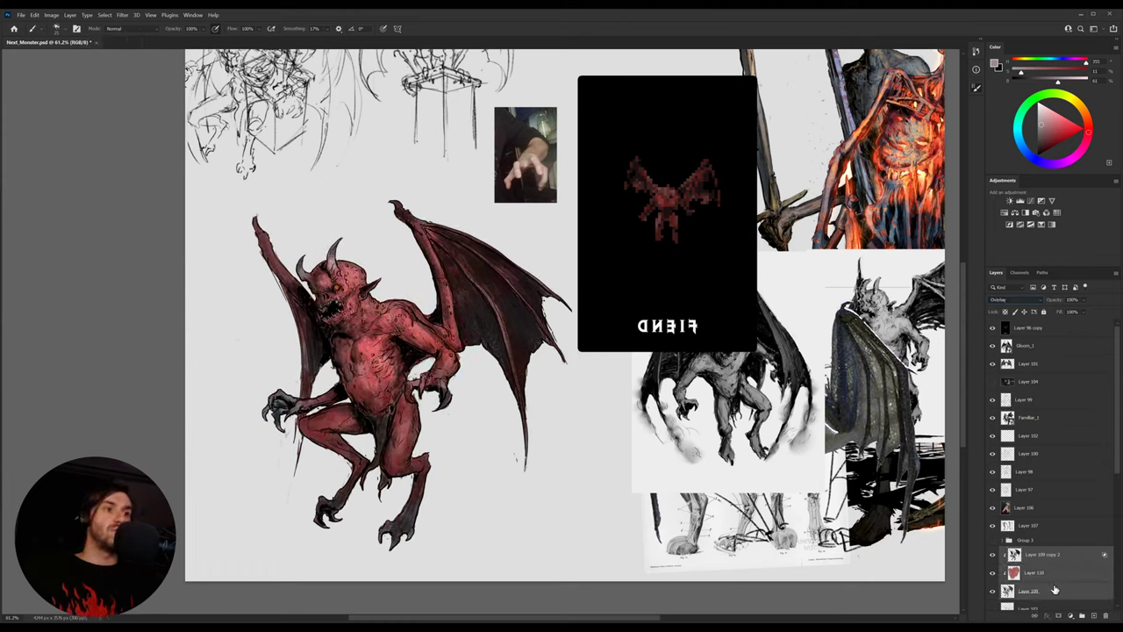
scroll(1116, 452, down, 5)
click(1053, 458)
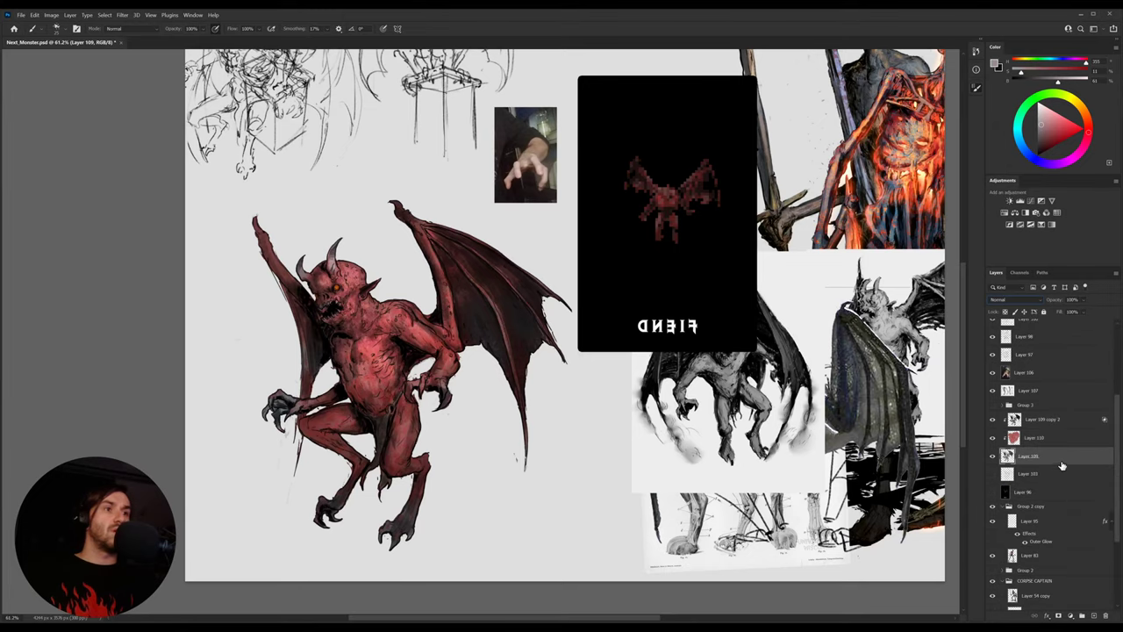
drag(1060, 475, 1059, 475)
click(993, 474)
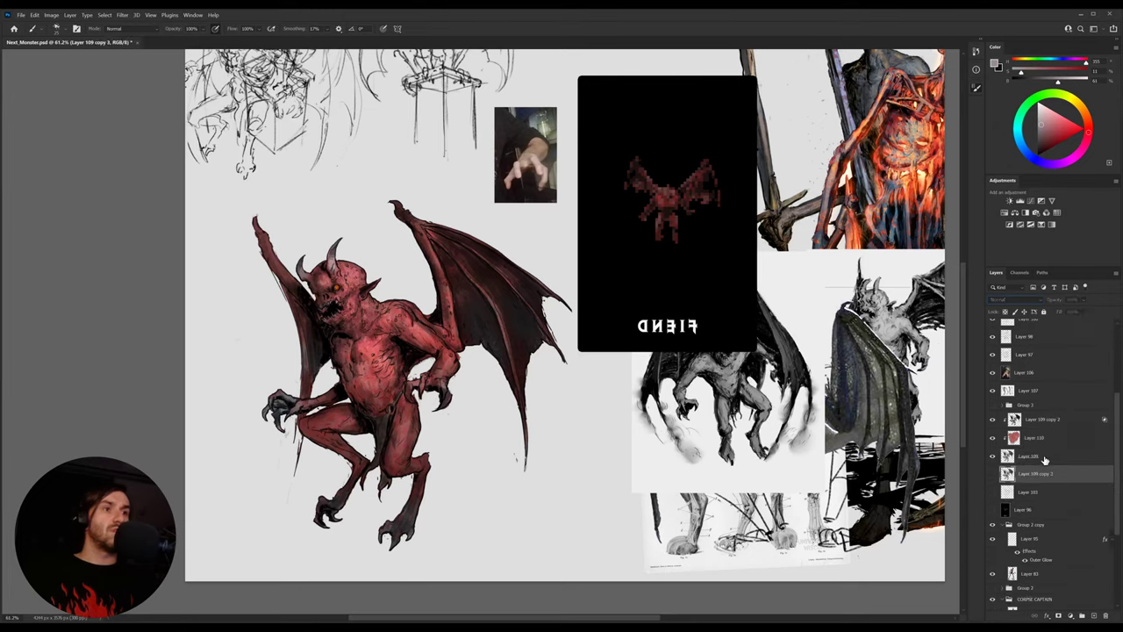
Merge the greyscale drawing, the red colour layer and the Overlay copy into one layer
click(1045, 457)
shift+click(1053, 426)
key(ctrl+e)
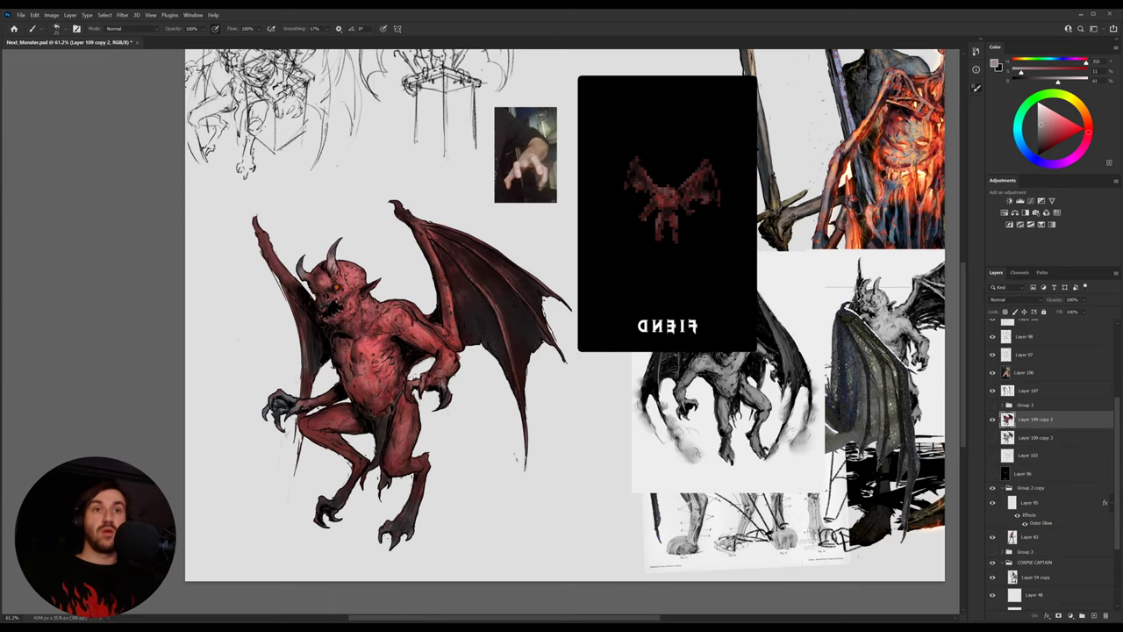
Flip the view back to normal and brighten the demon's eyes with the Dodge tool on Highlights at 25% exposure
key(z)
mouse_move(422, 399)
mouse_down()
mouse_move(404, 400)
mouse_move(418, 400)
mouse_up()
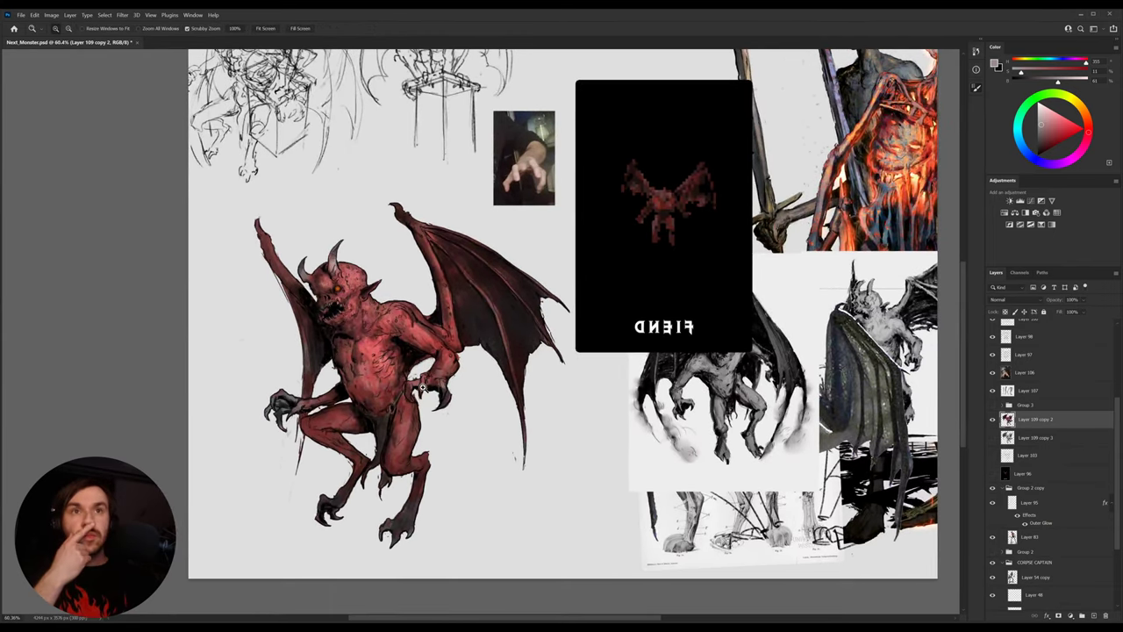
key(ctrl+shift+h)
drag(728, 387, 476, 391)
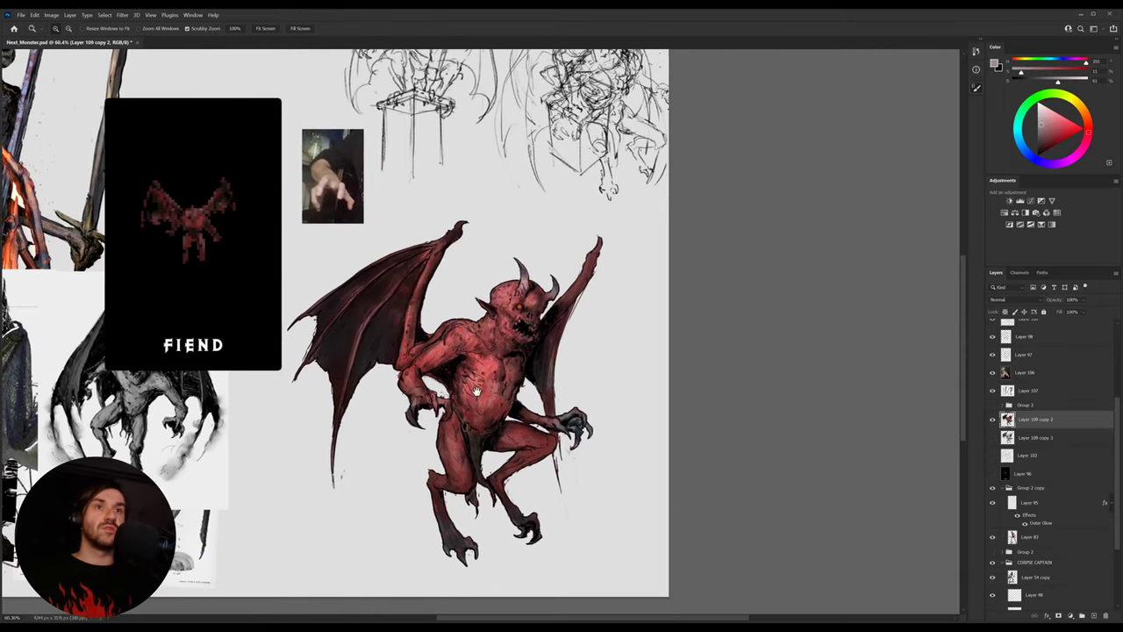
key(o)
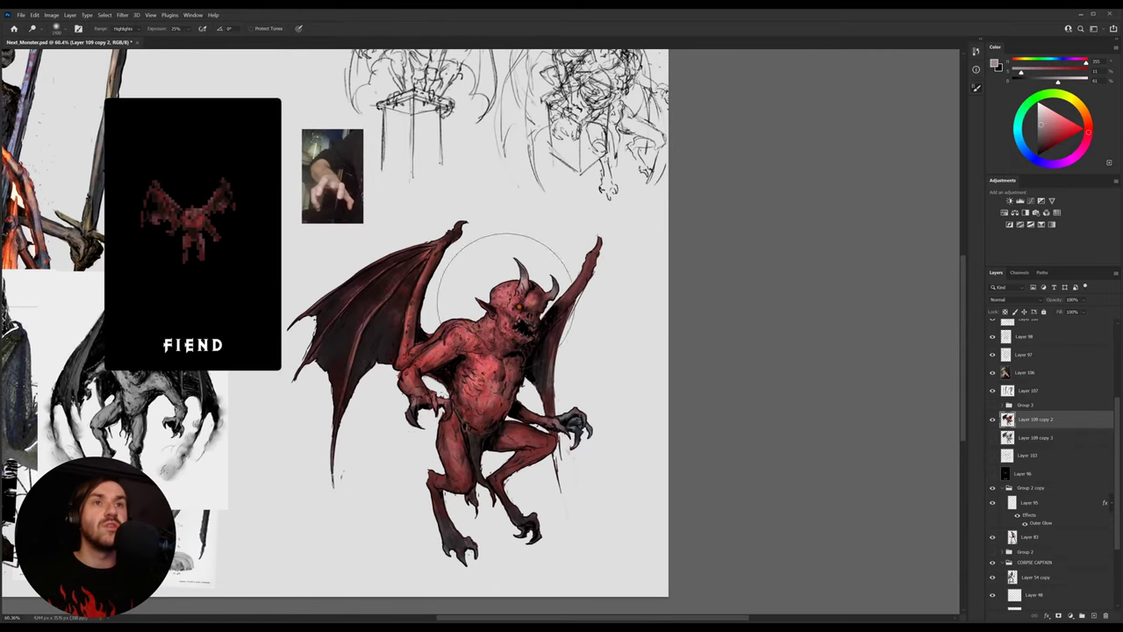
drag(520, 305, 605, 305)
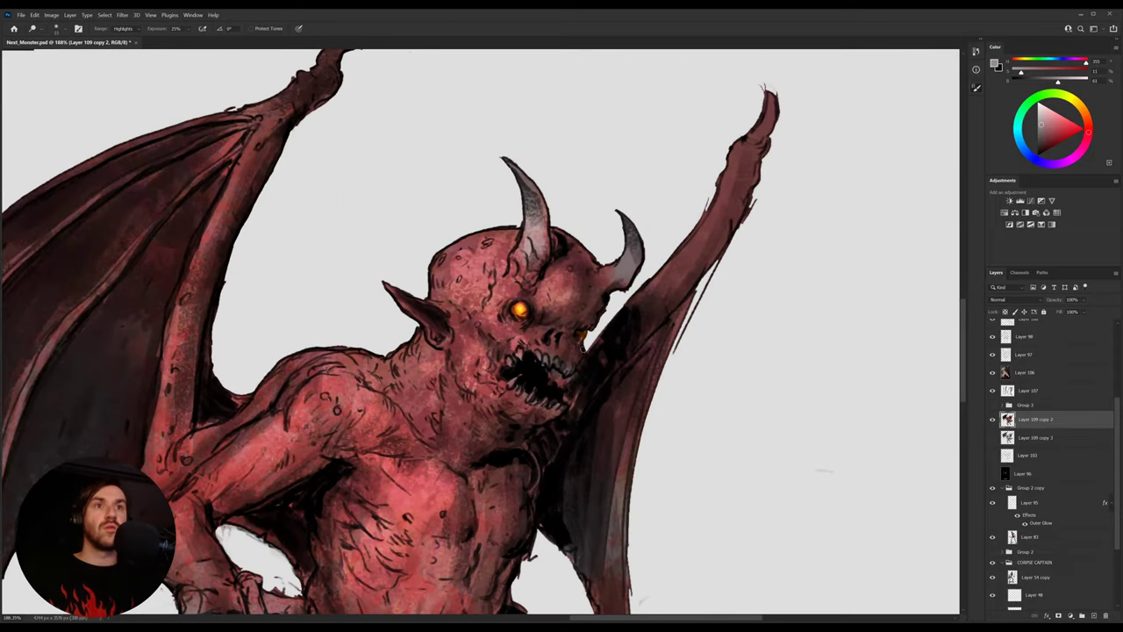
Sample the bright orange from the demon's eyes and touch up their glow with a small brush
key(b)
alt+click(578, 334)
alt+click(530, 307)
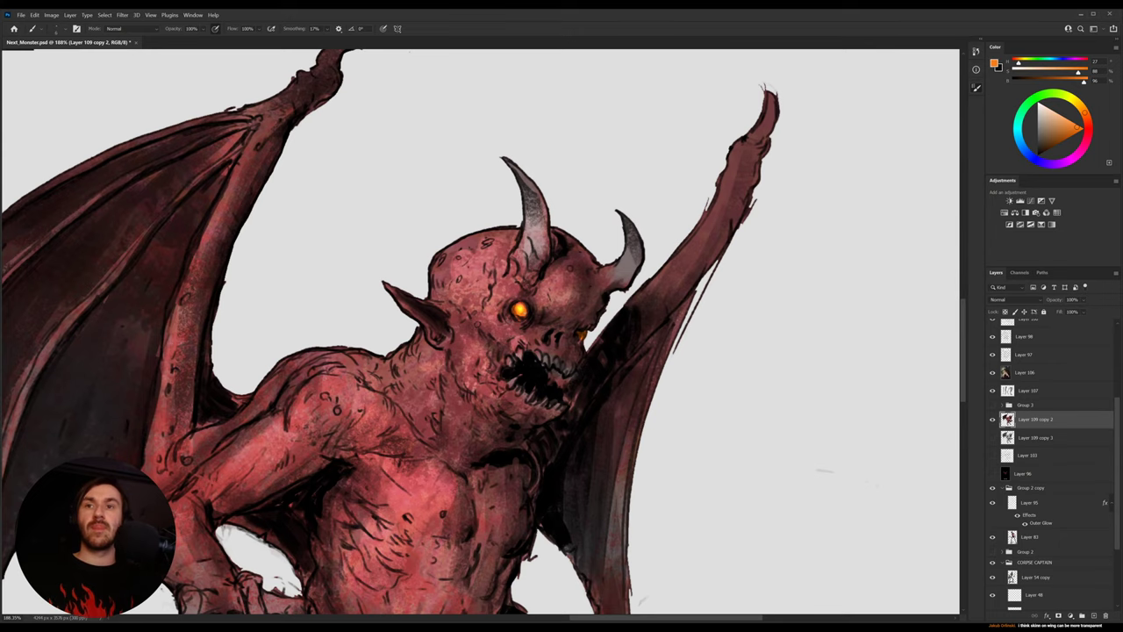
Try automatic image corrections on the merged demon layer, check the whole figure, and undo the last correction
key(z)
drag(538, 310, 510, 328)
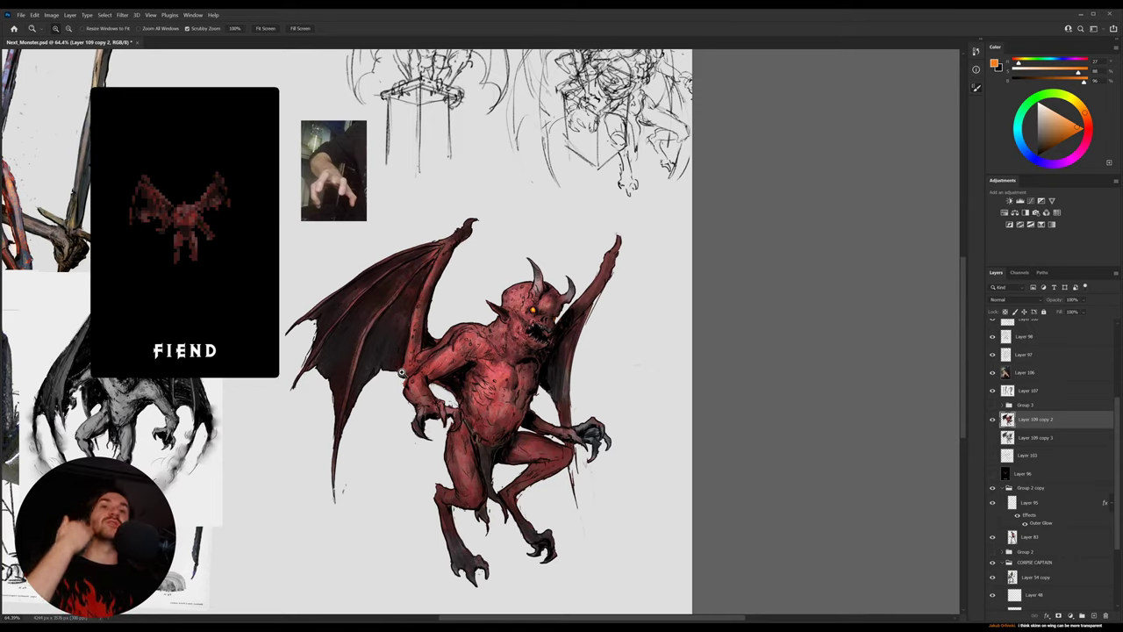
drag(384, 391, 407, 387)
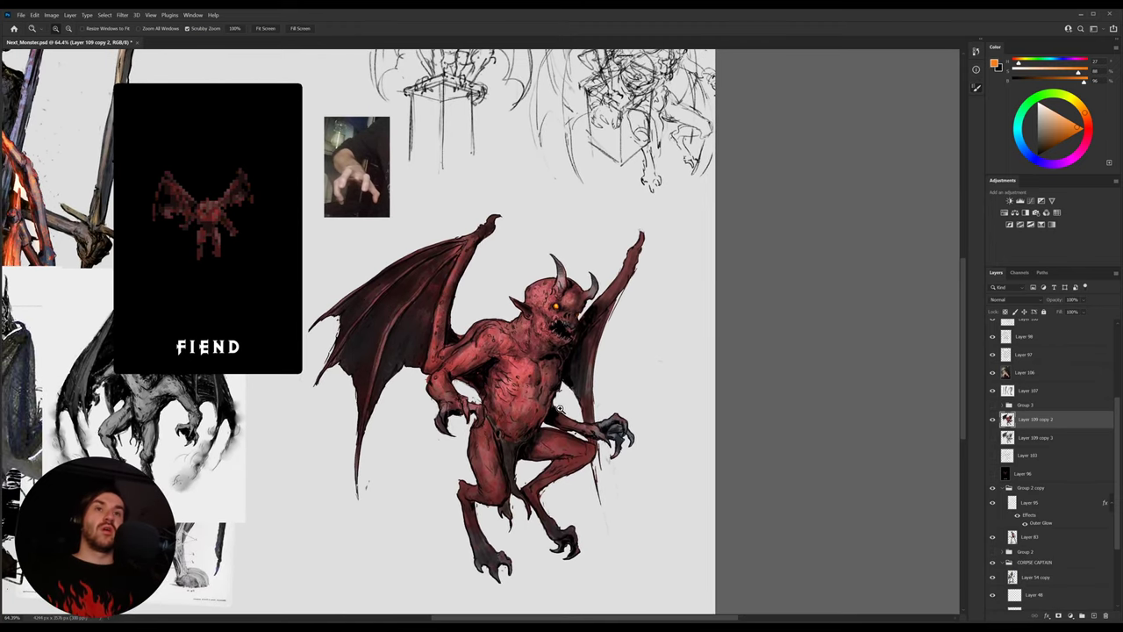
drag(508, 392, 527, 398)
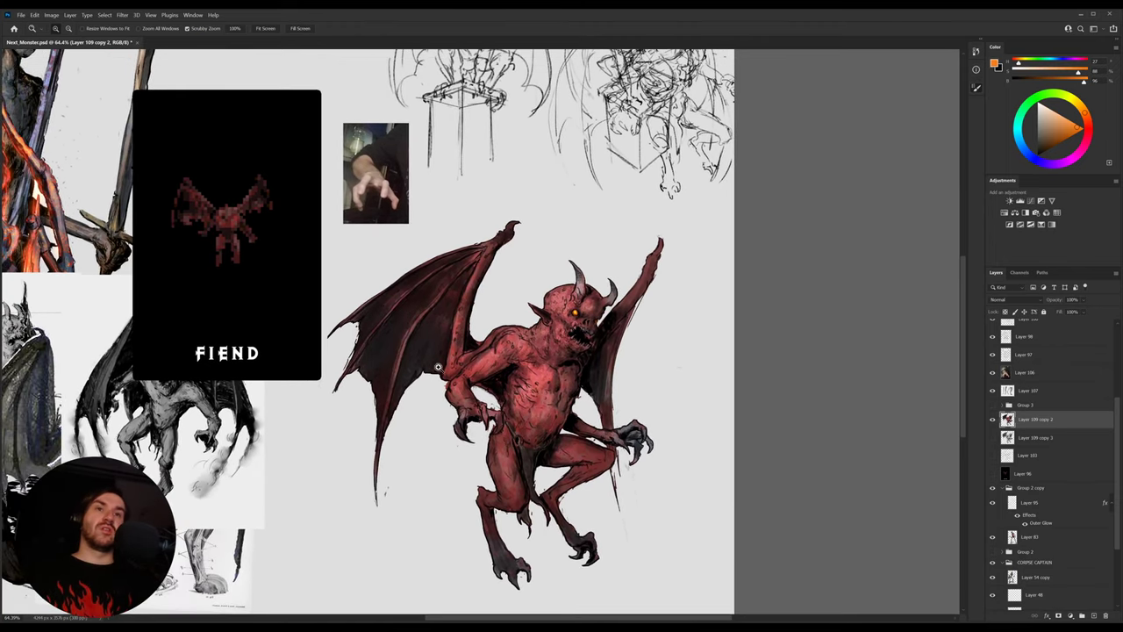
key(b)
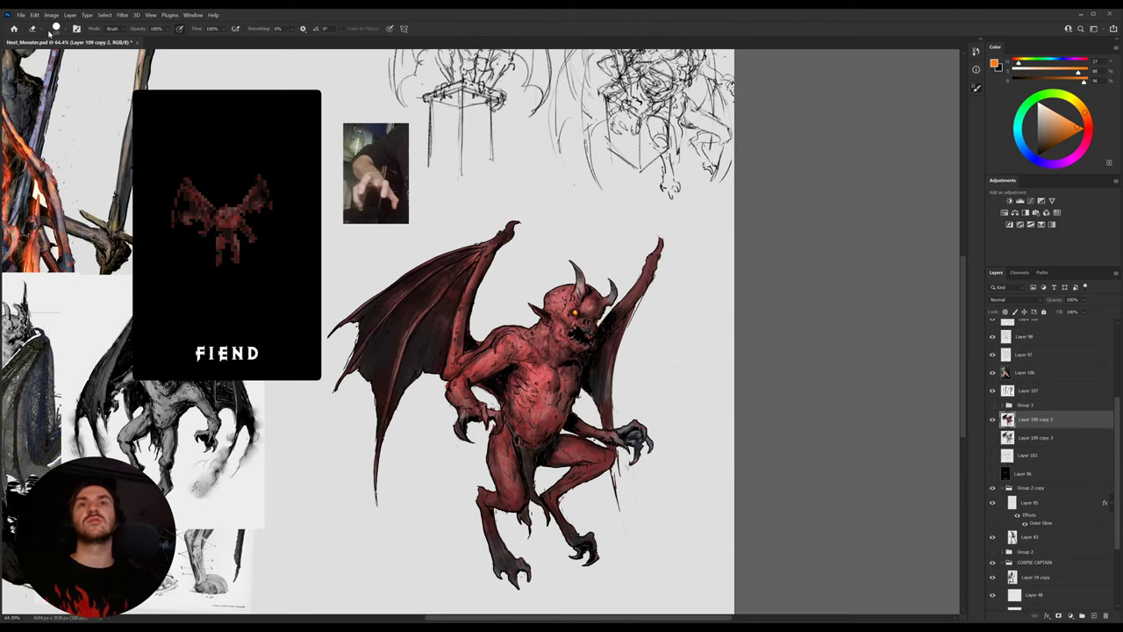
click(74, 66)
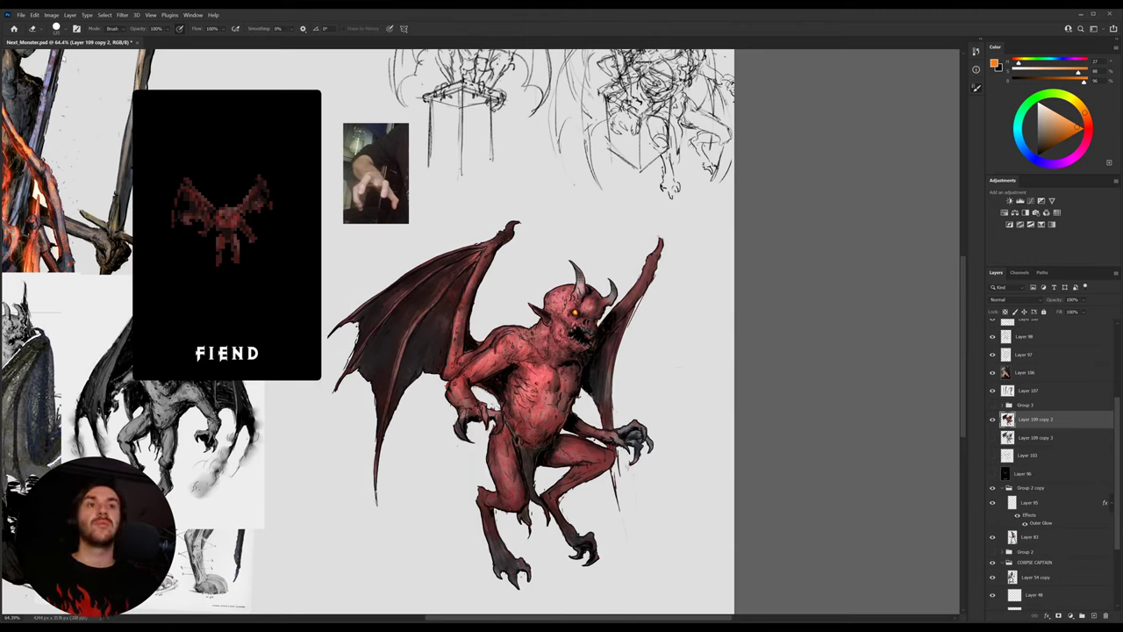
click(67, 51)
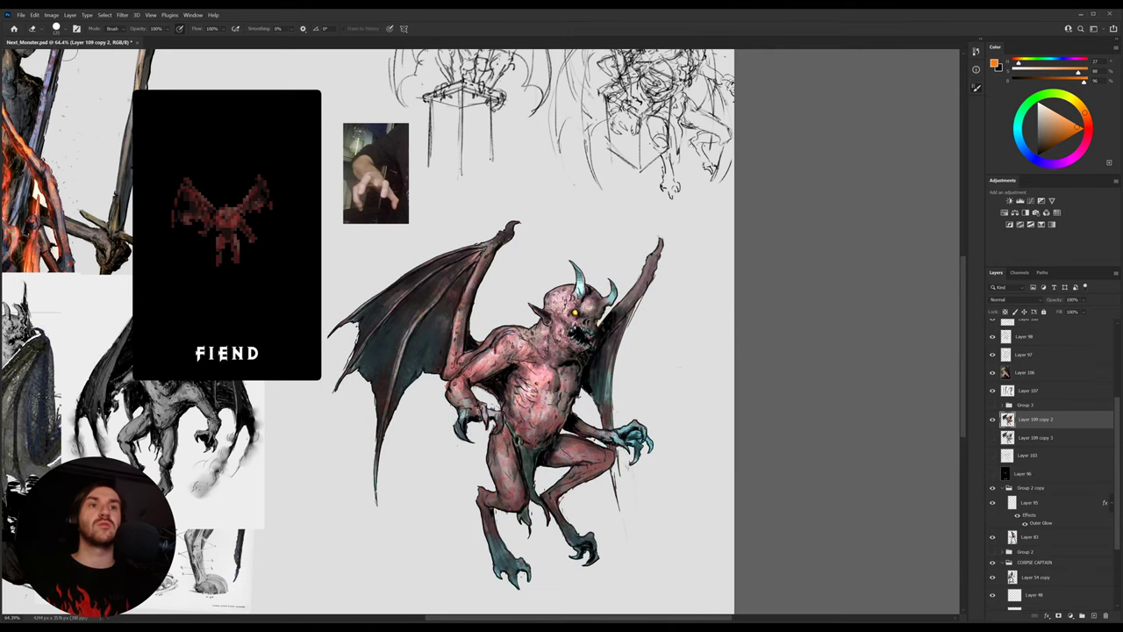
key(z)
mouse_move(536, 397)
mouse_down()
mouse_move(505, 399)
mouse_move(534, 401)
mouse_up()
drag(589, 424, 546, 386)
key(ctrl+shift+z)
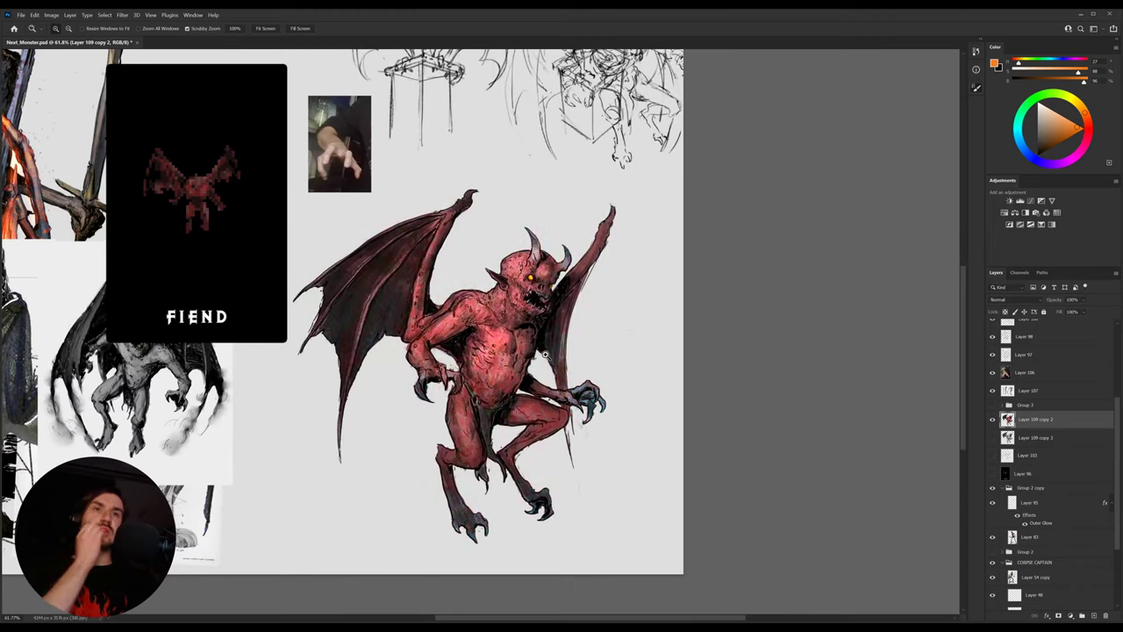
Duplicate the merged demon layer and apply Auto Tone to the copy
drag(1038, 418, 1039, 415)
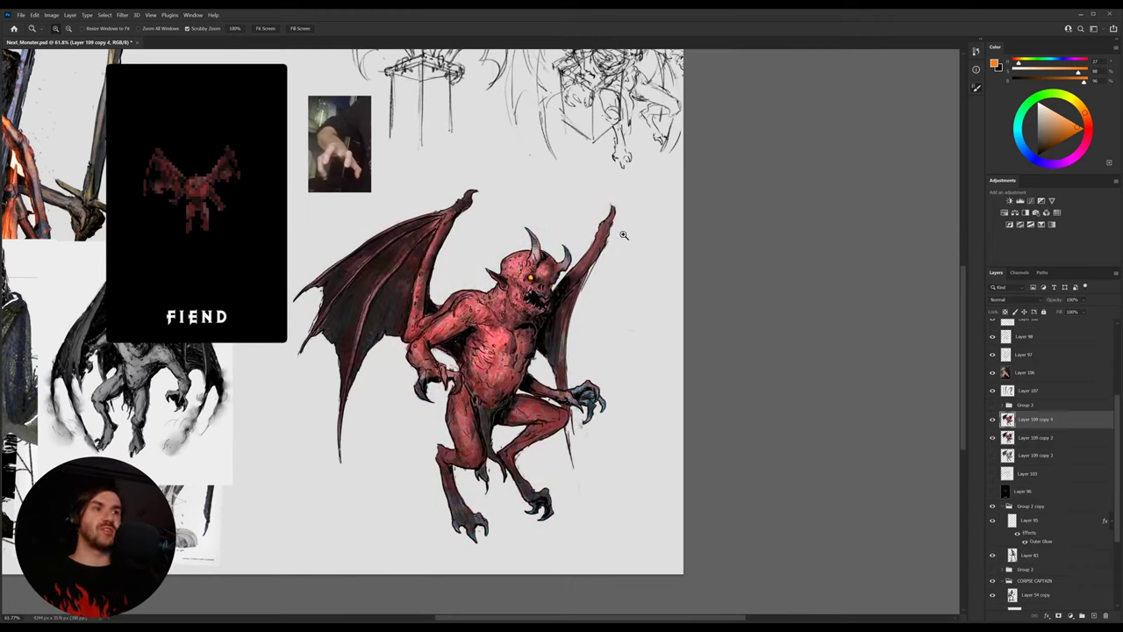
click(72, 45)
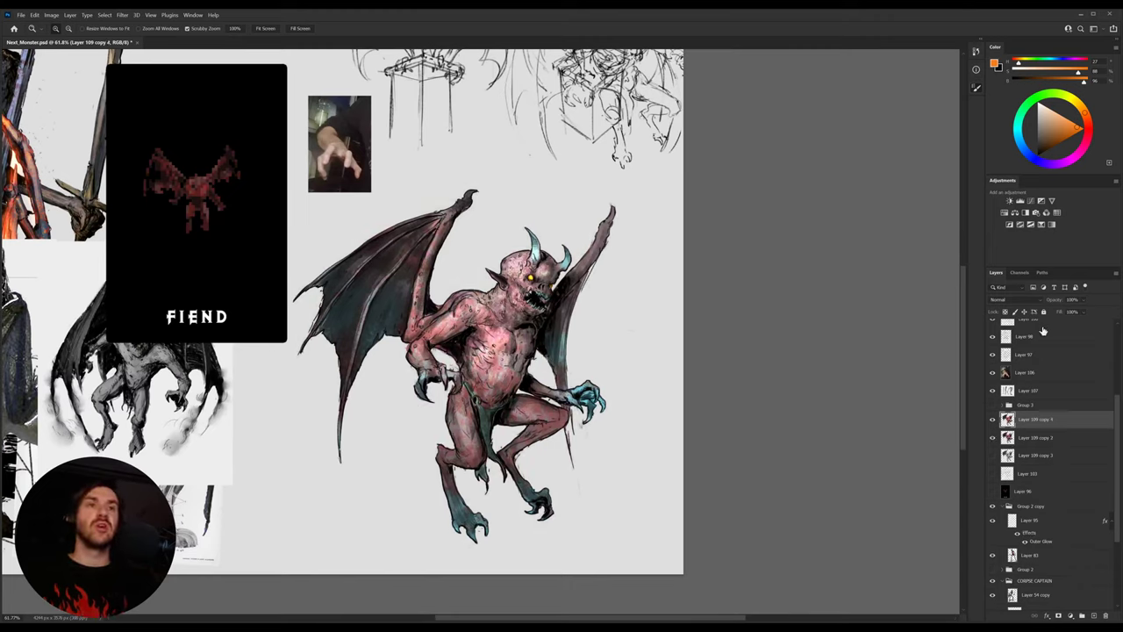
Set the duplicate's blend mode to Color and compare the demon with the duplicate hidden and shown
click(1029, 304)
click(1025, 511)
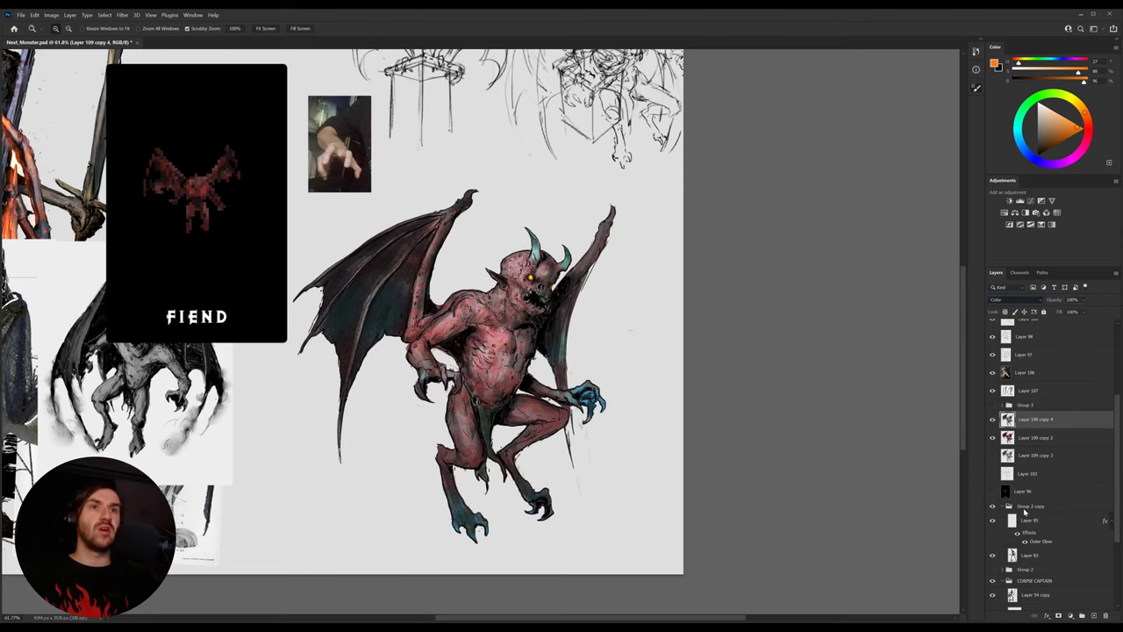
click(992, 419)
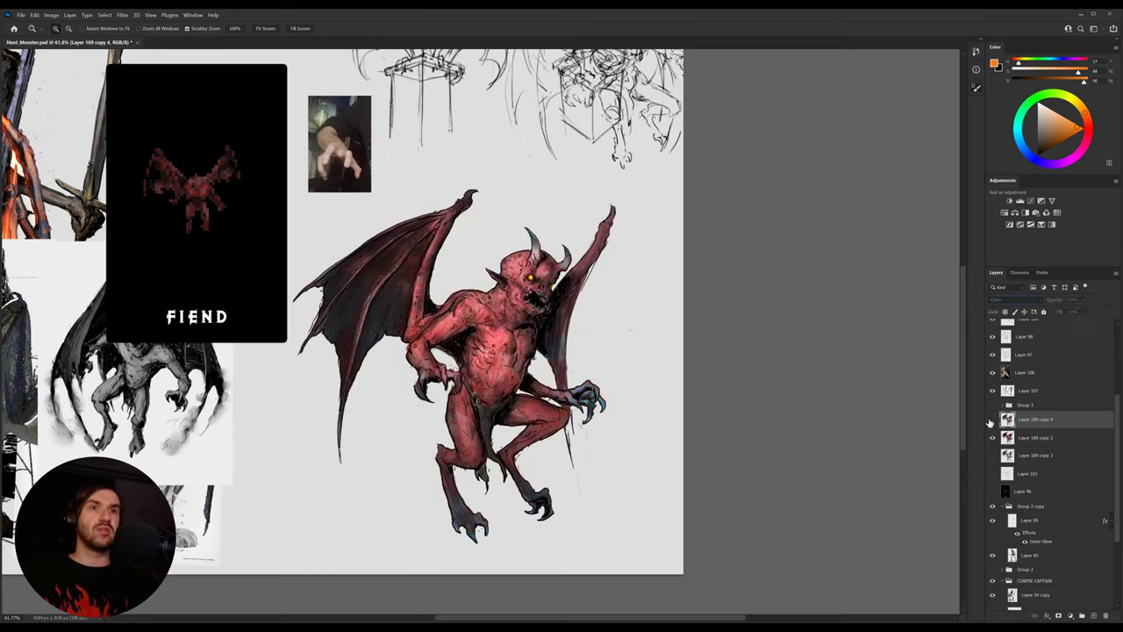
click(993, 419)
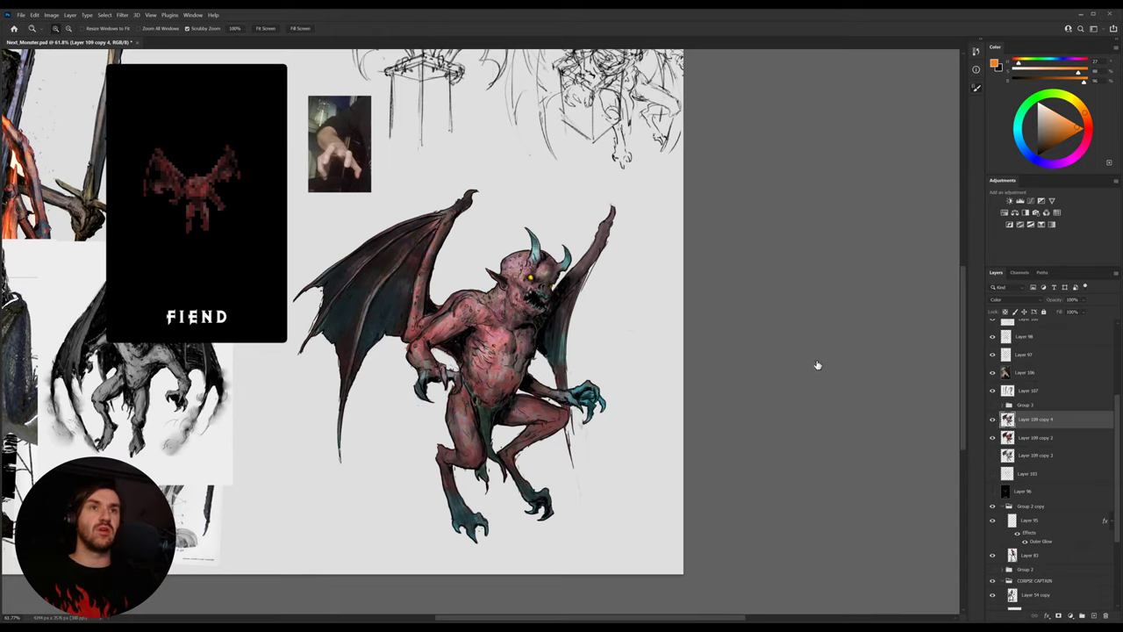
Try adjusting the advanced blending of the Color-mode duplicate and compare the demon with it hidden and shown
key(space)
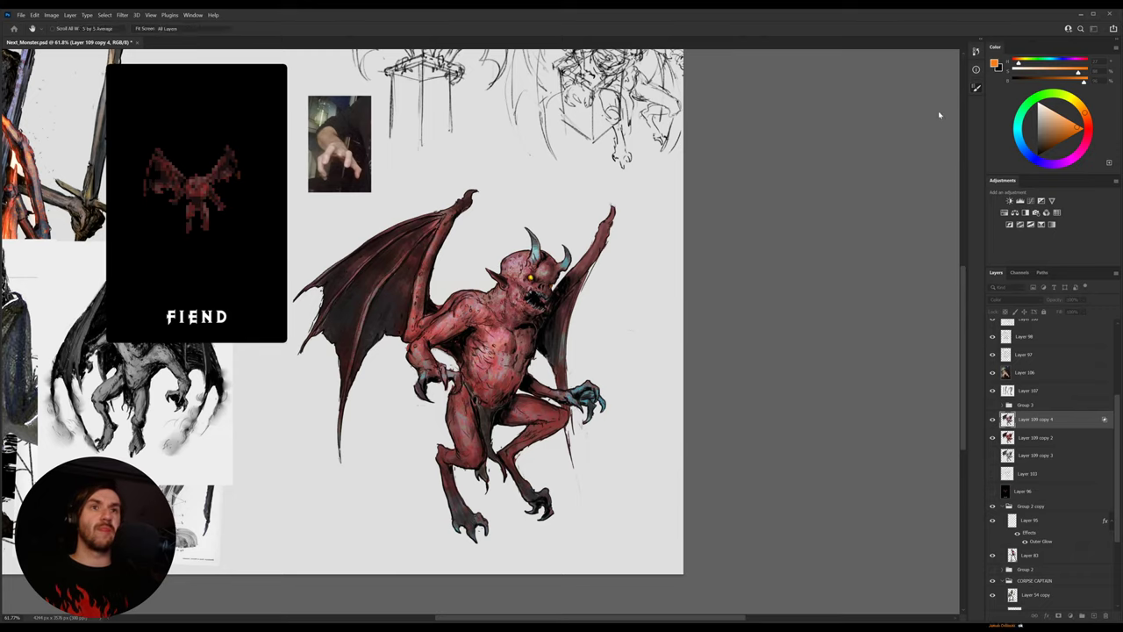
click(992, 421)
click(992, 420)
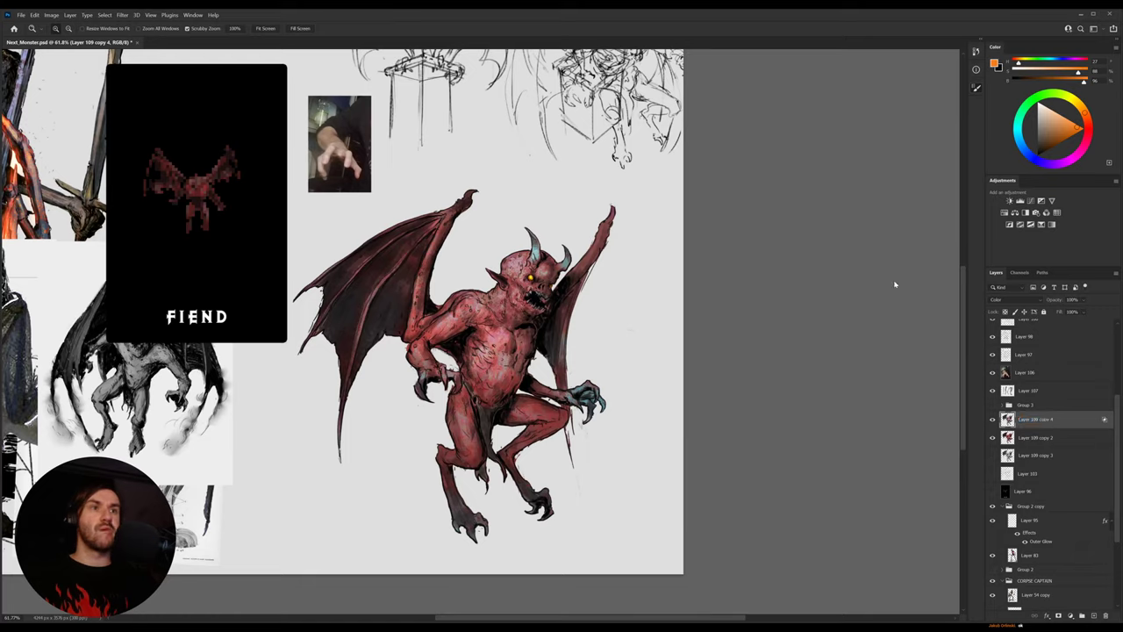
key(h)
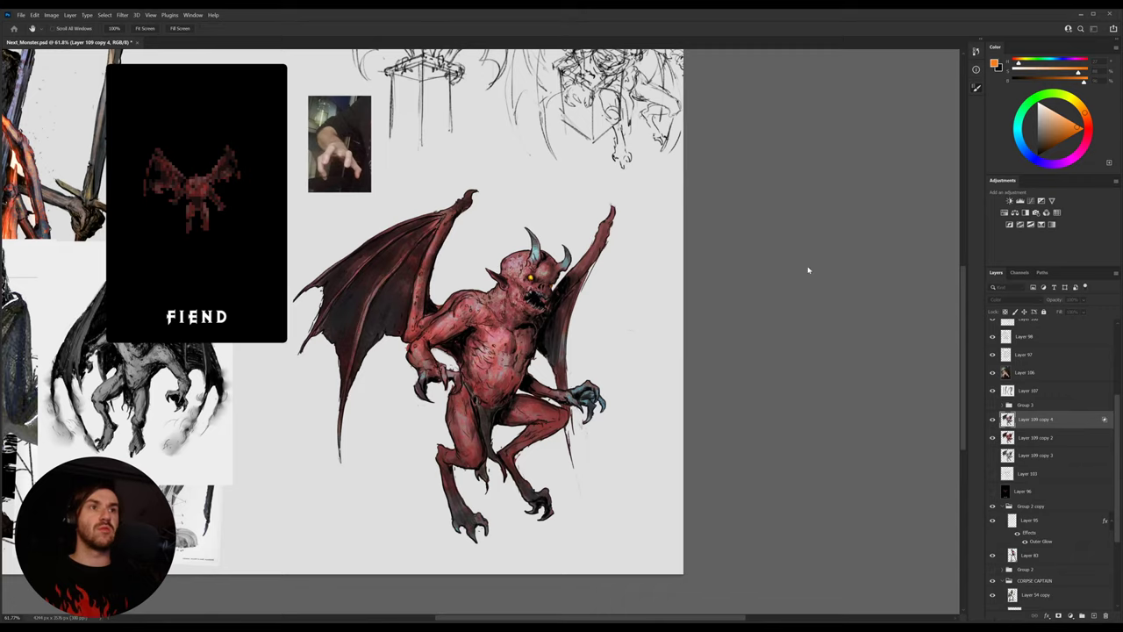
Clip the Color-mode duplicate to the demon layer beneath and merge the two layers
key(z)
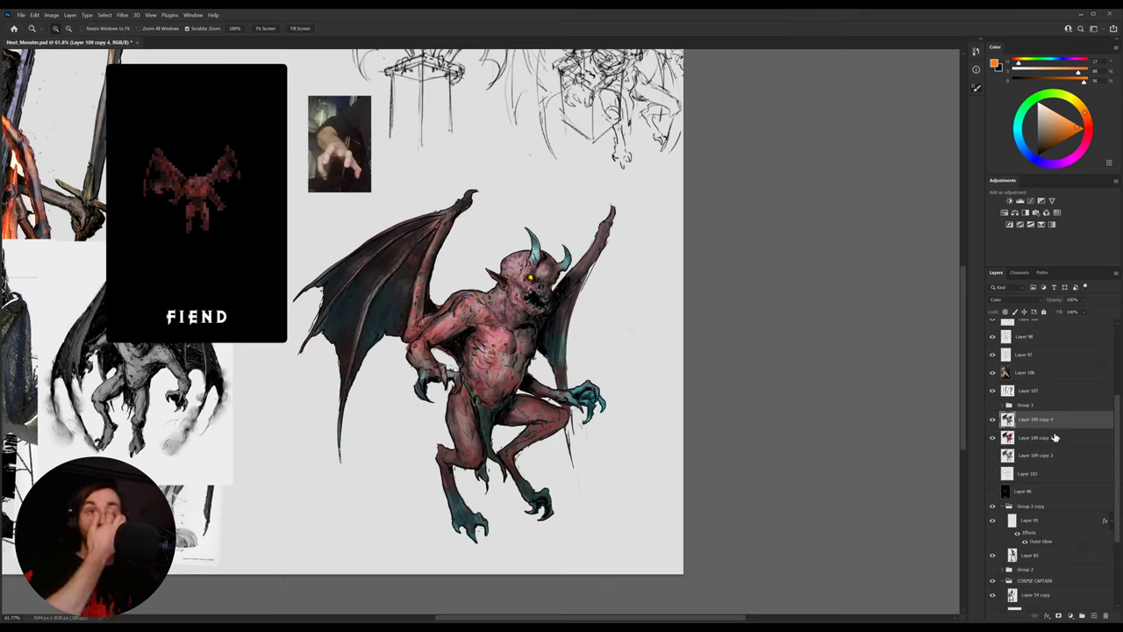
key(ctrl+alt+g)
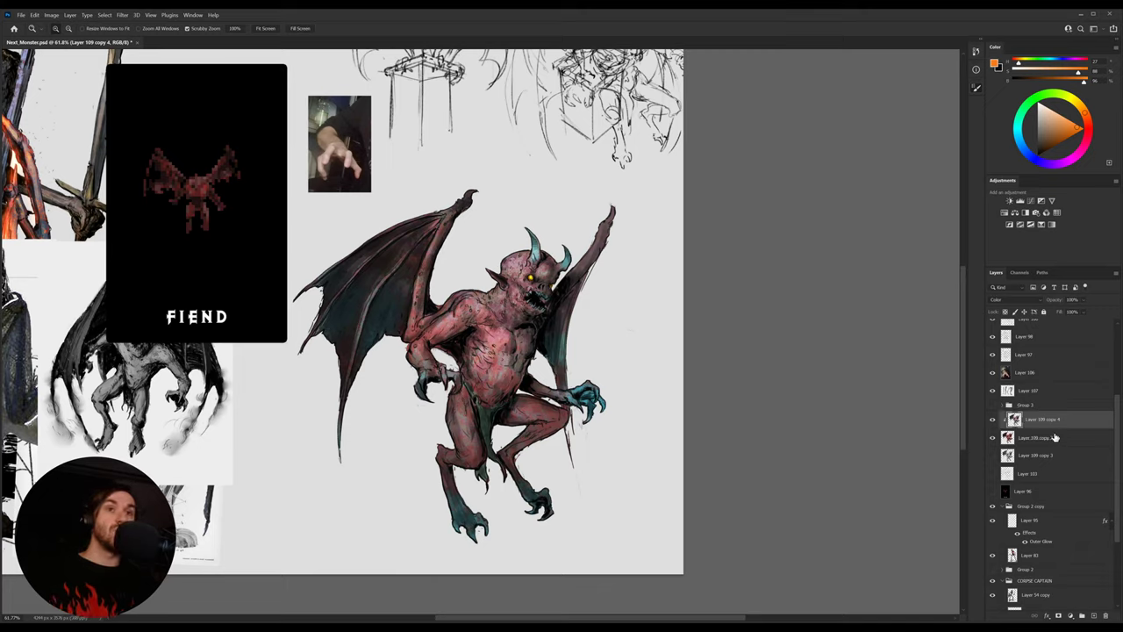
key(ctrl+e)
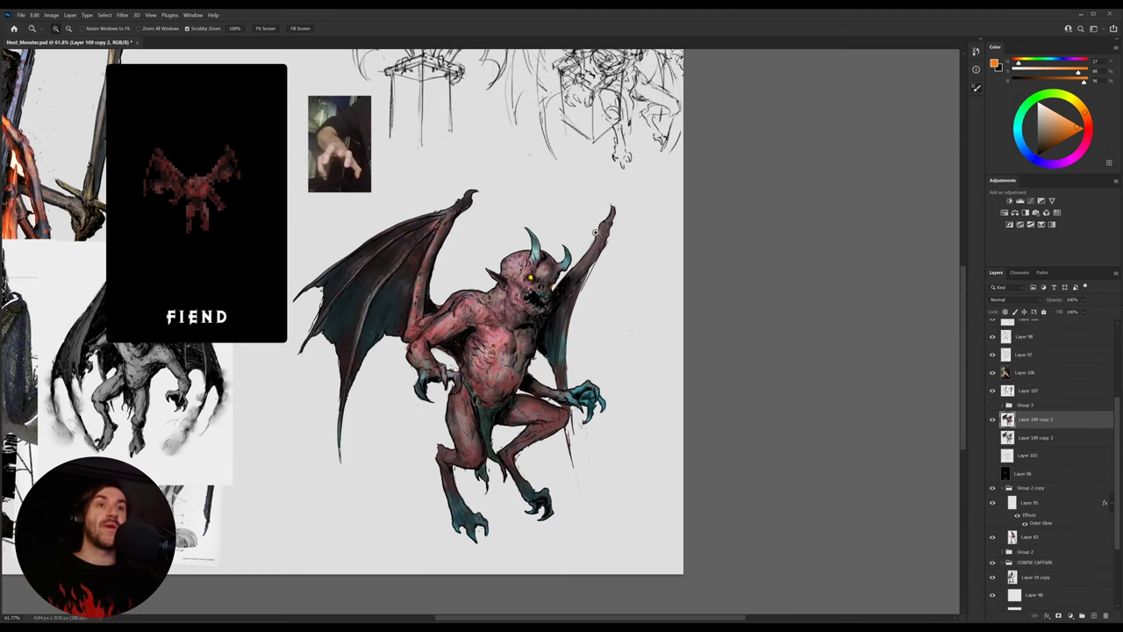
Sample the near-black from the shadow beside the face and touch up the far wing arm's lower edge
drag(597, 260, 624, 252)
key(e)
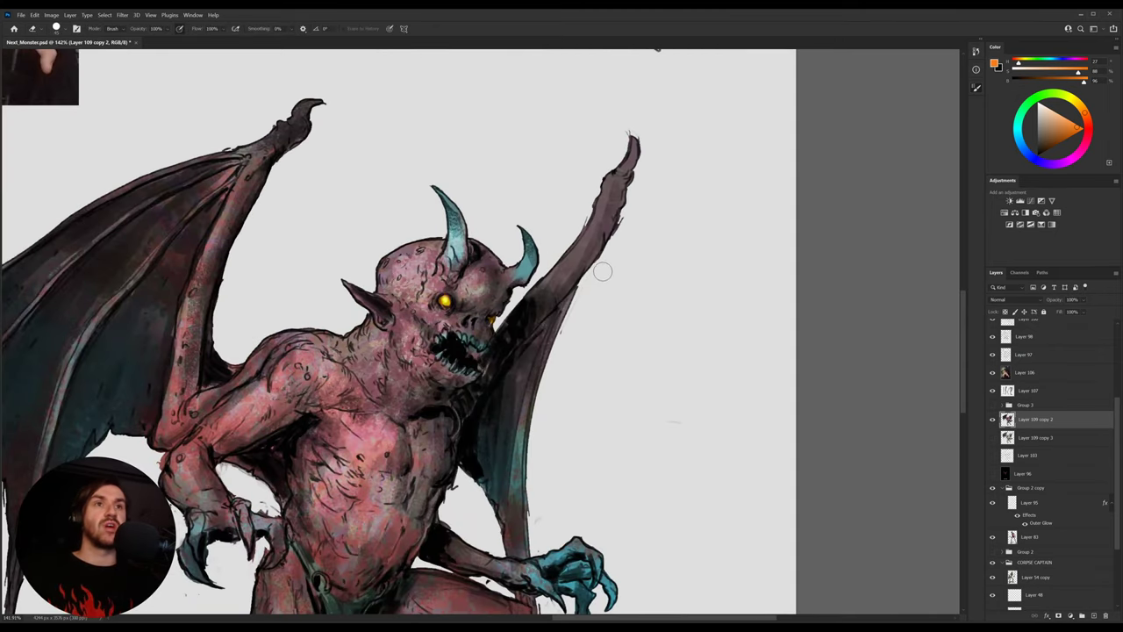
key(u)
key(b)
alt+click(523, 327)
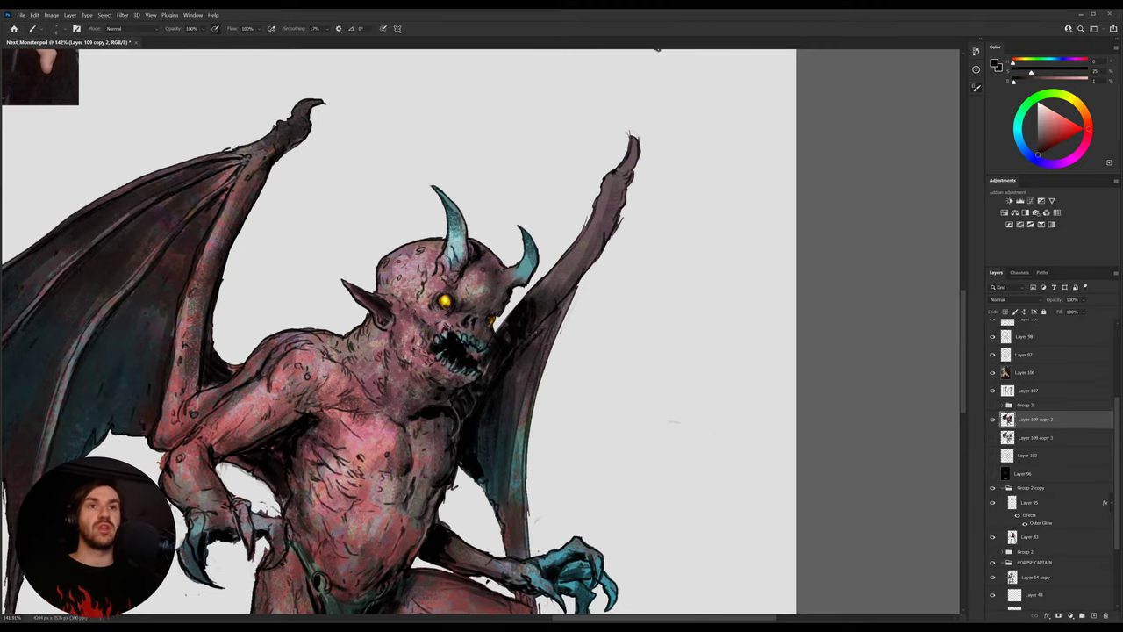
drag(564, 295, 595, 259)
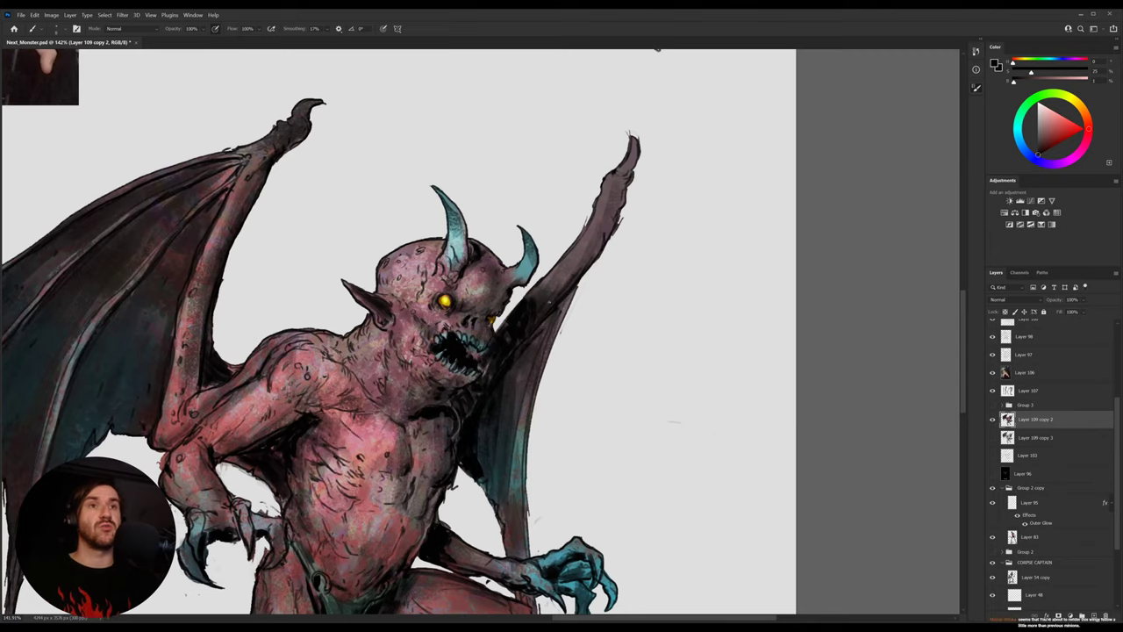
Add a new layer above the demon and paint over the head with pale pinks sampled from the scalp
alt+click(479, 286)
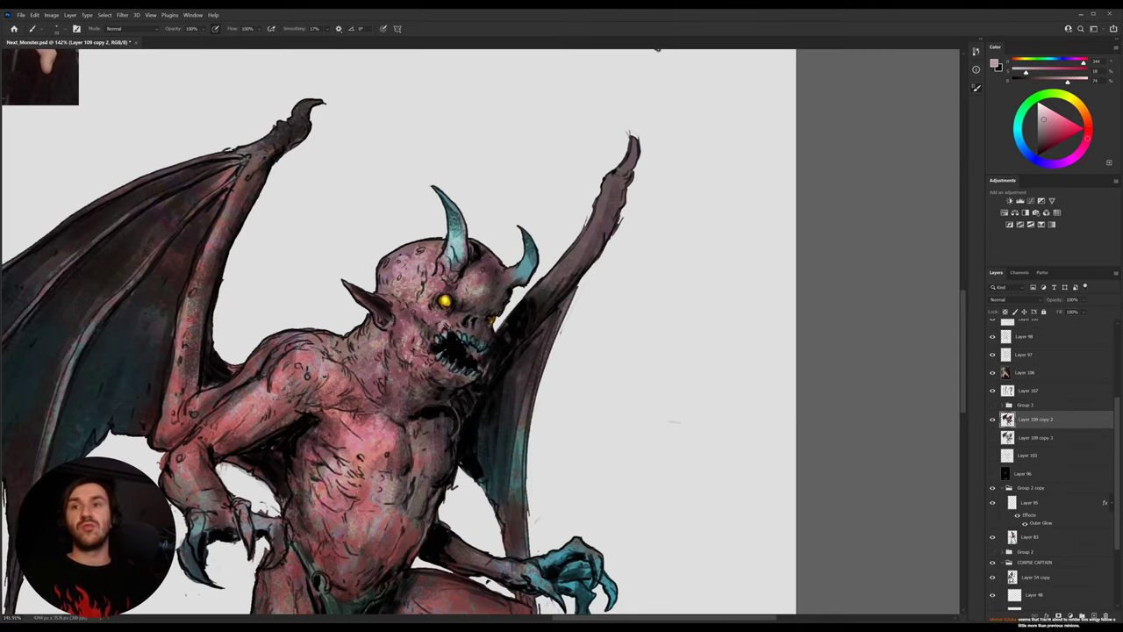
drag(367, 281, 481, 293)
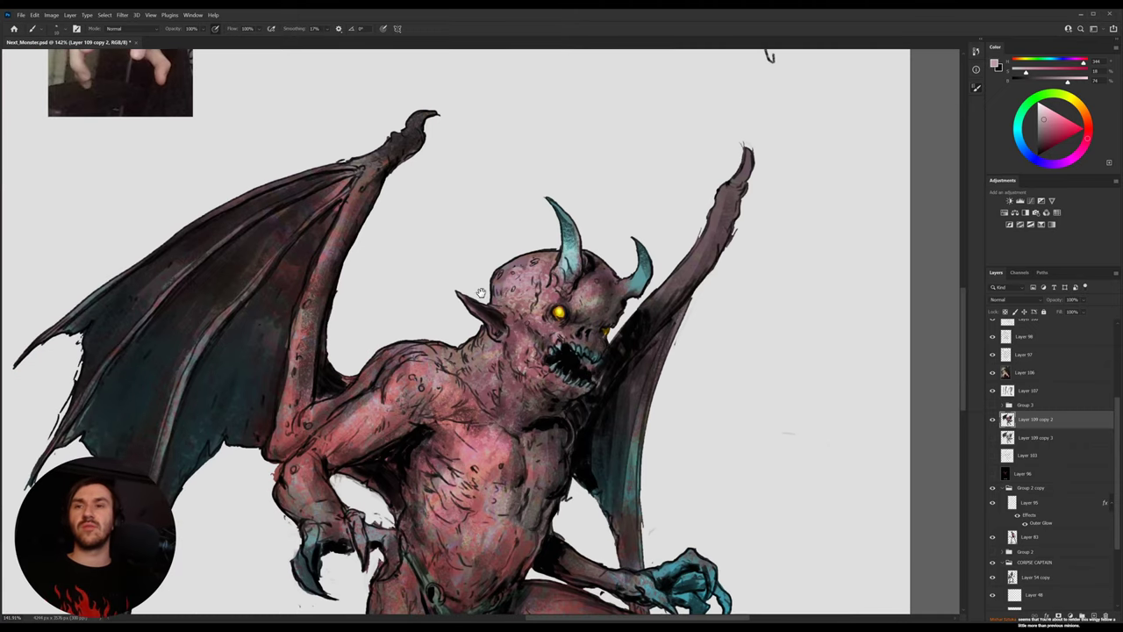
alt+click(524, 277)
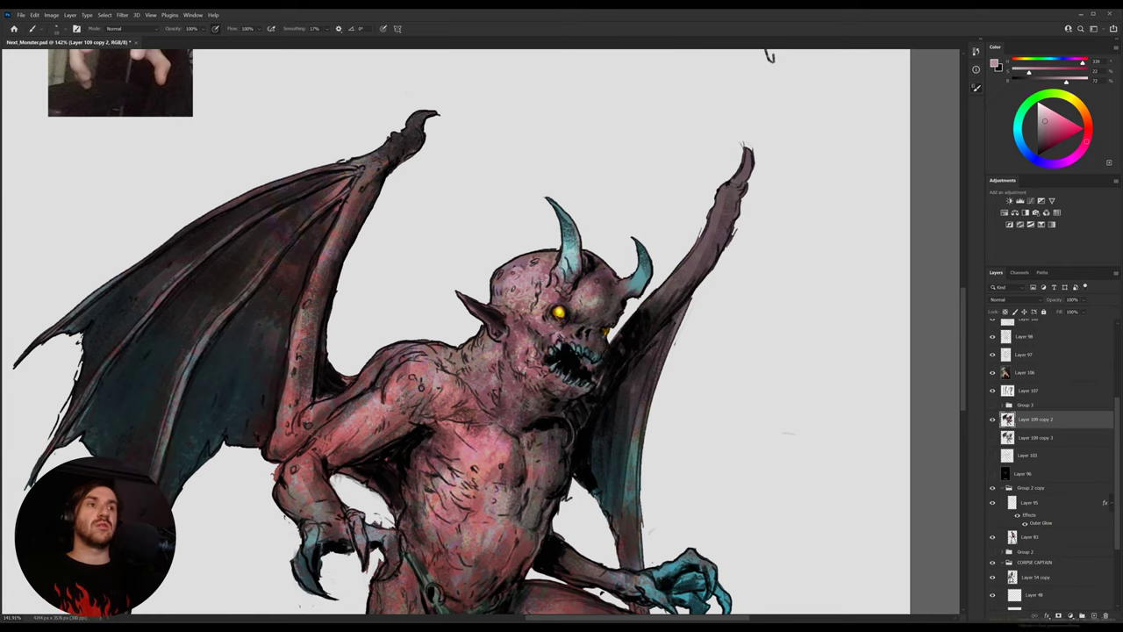
key(ctrl+shift+alt+n)
key(i)
click(529, 284)
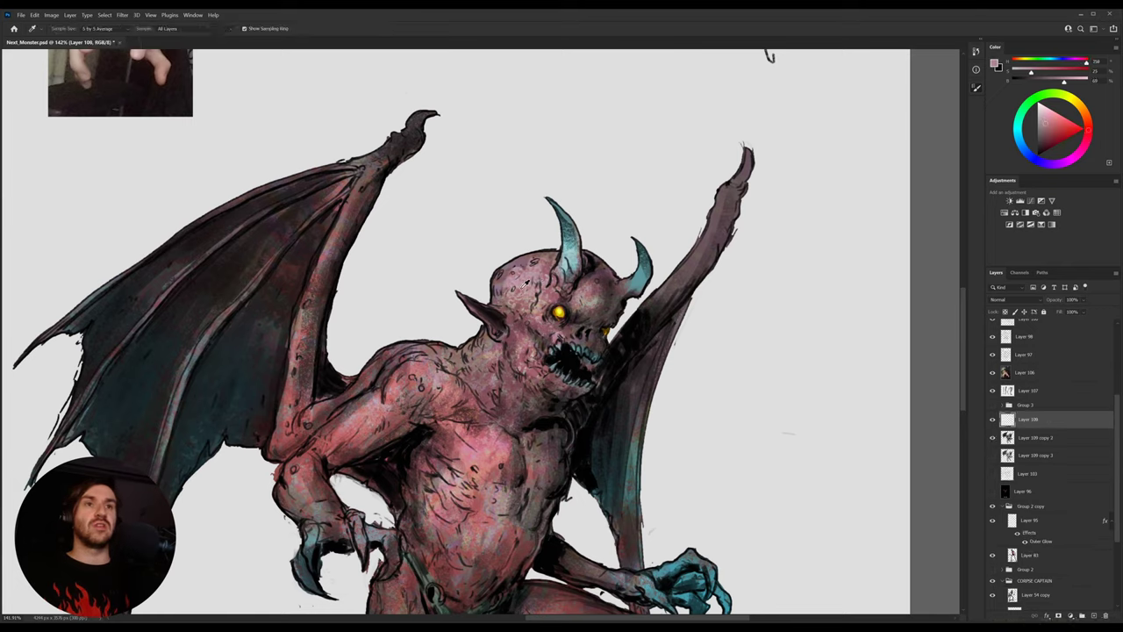
key(b)
alt+click(522, 283)
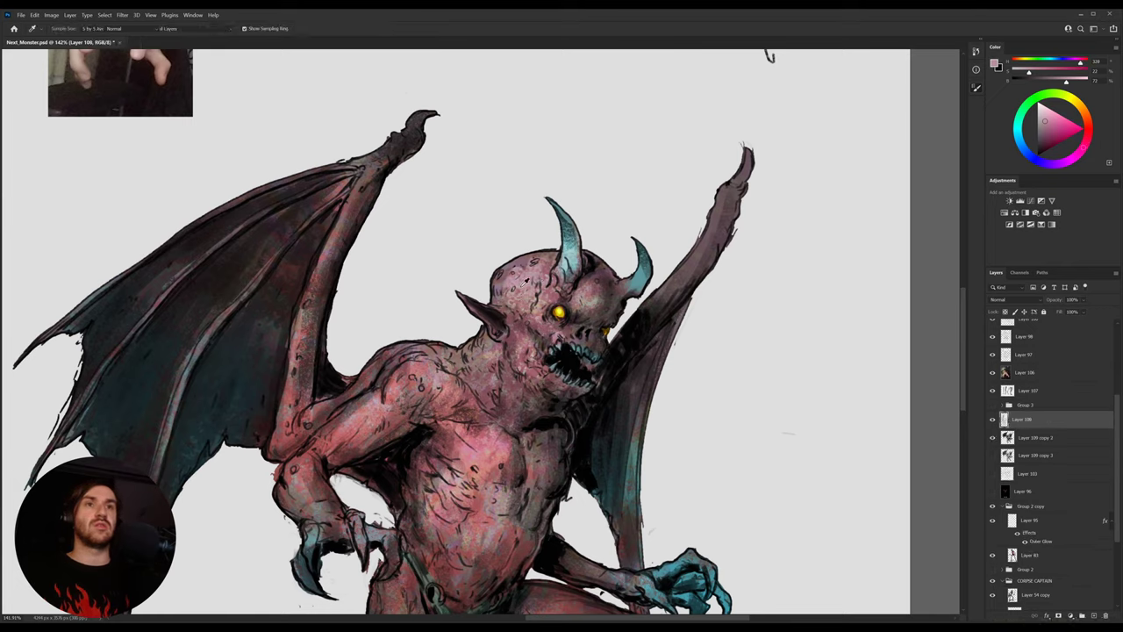
drag(521, 279, 543, 332)
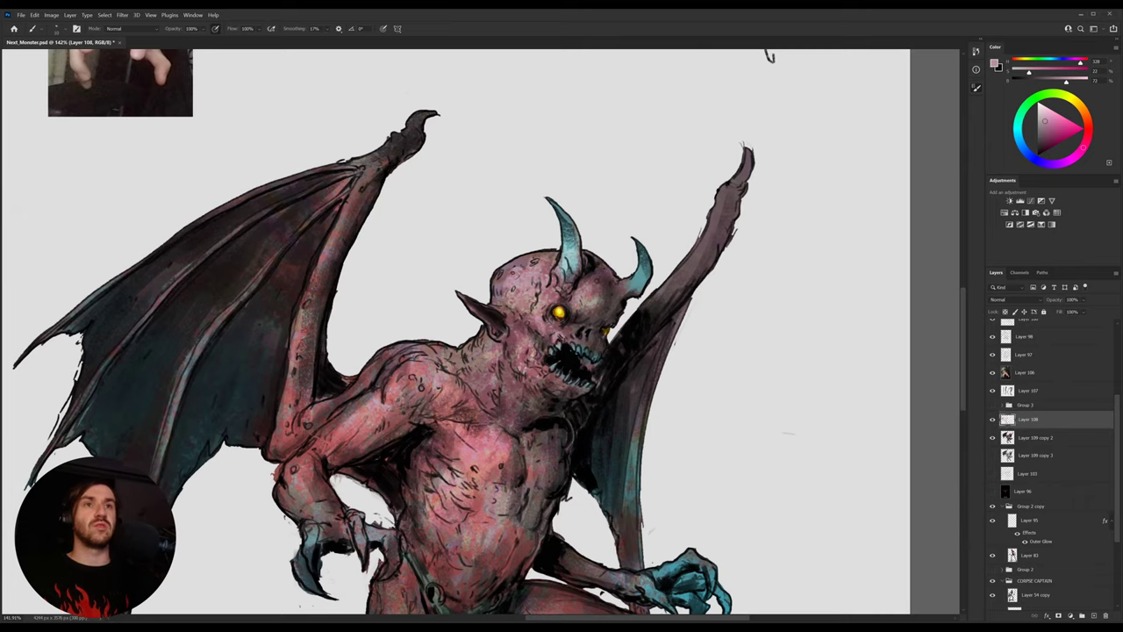
Choose a teal hue and refine the base of the near horn with light and dark teals sampled from it
click(1018, 132)
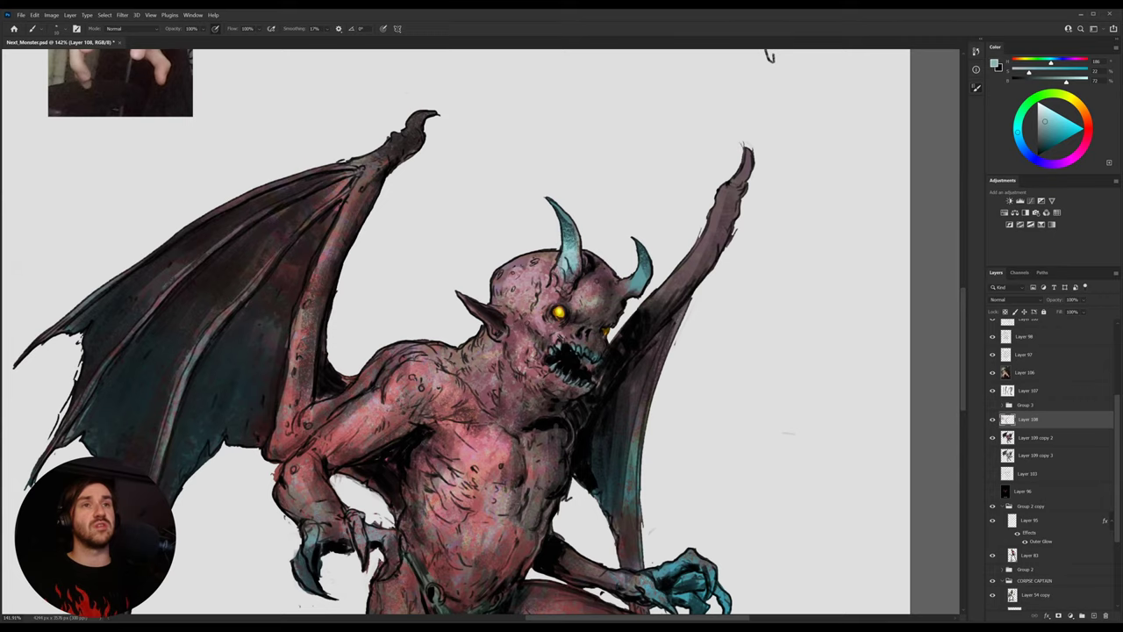
alt+click(572, 244)
drag(572, 238, 573, 253)
alt+click(572, 247)
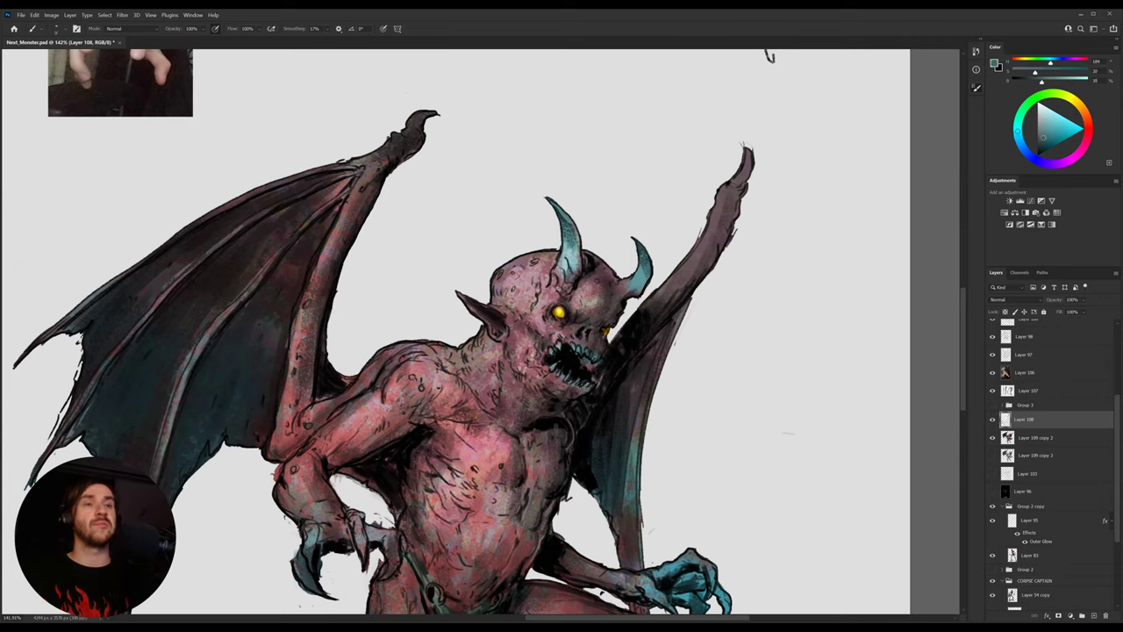
alt+click(574, 255)
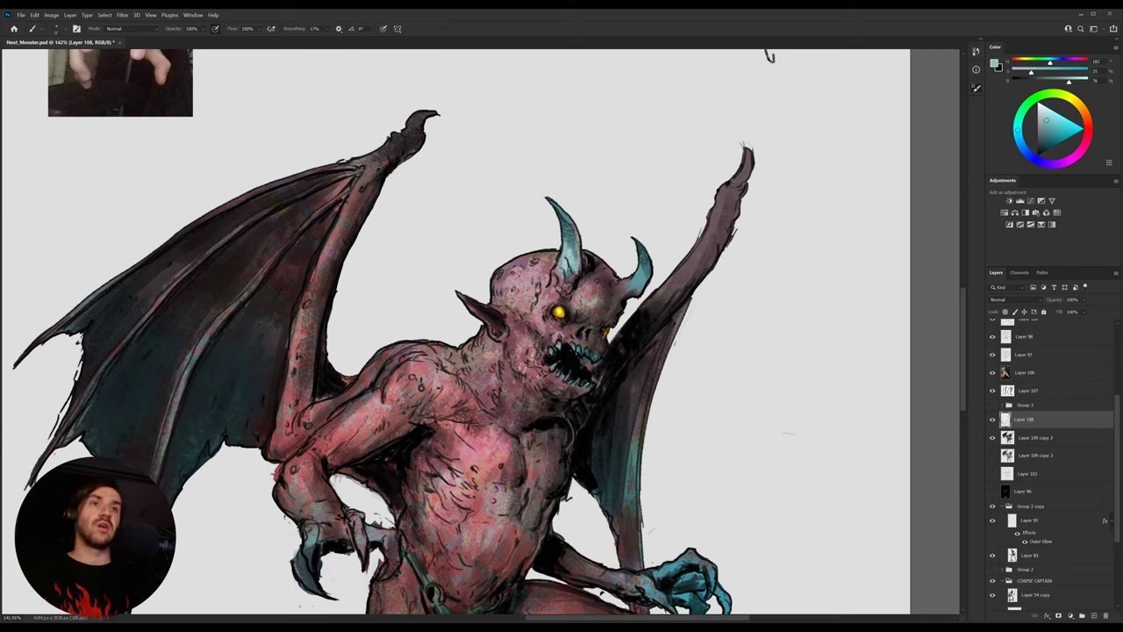
alt+click(577, 237)
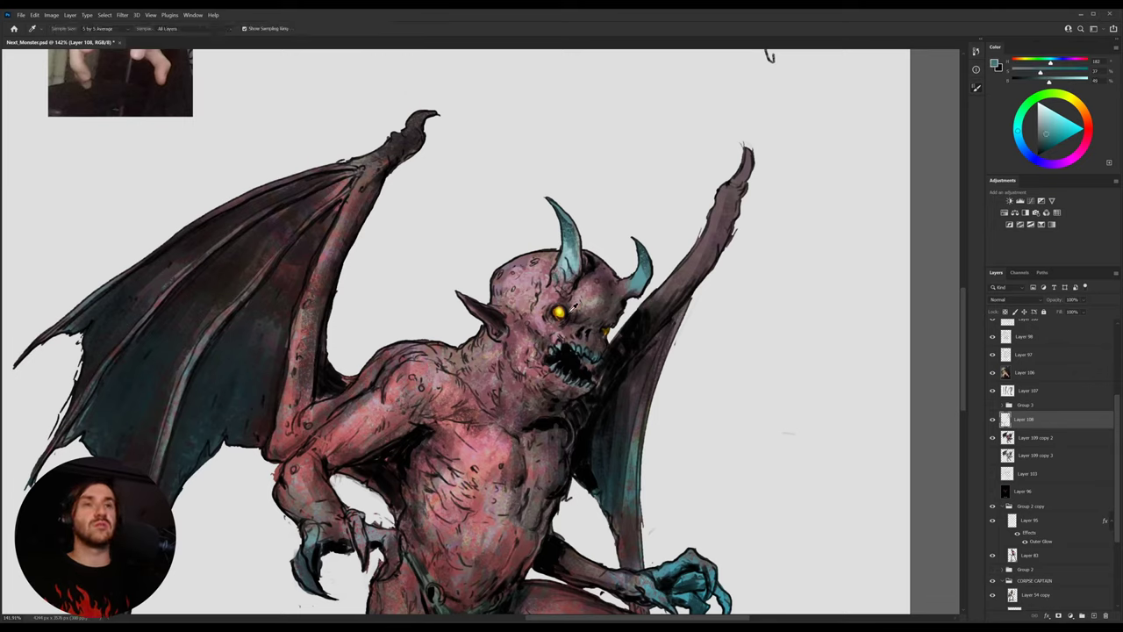
Touch up the face with pink sampled beside the near eye and paint teal scalp spots with shades sampled from the near horn
alt+click(566, 327)
alt+click(563, 326)
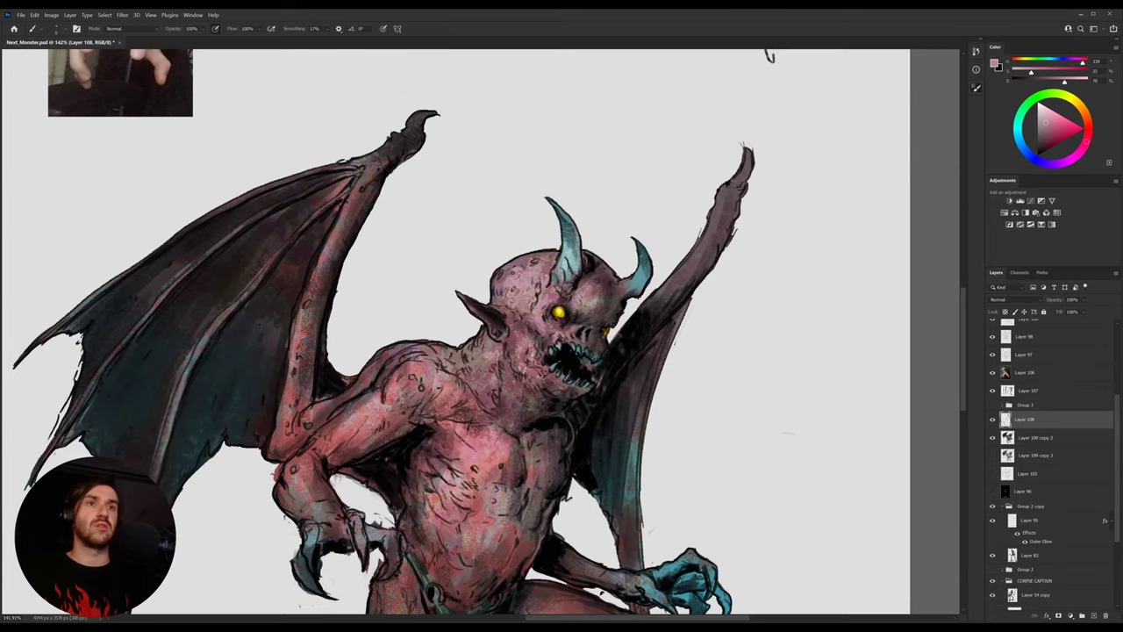
alt+click(574, 242)
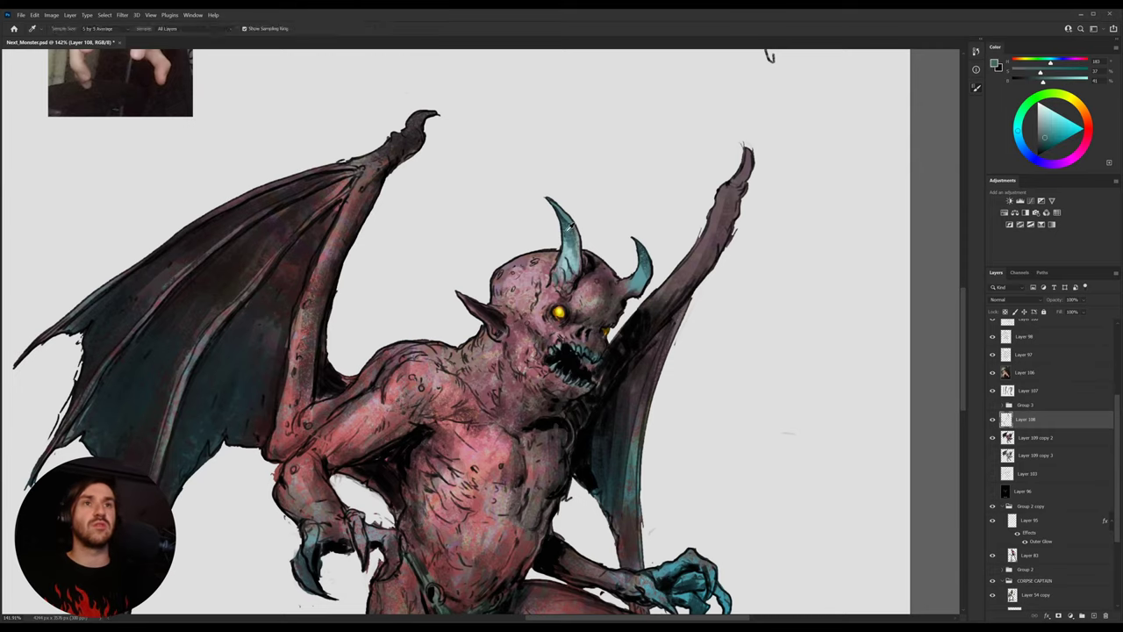
alt+click(567, 219)
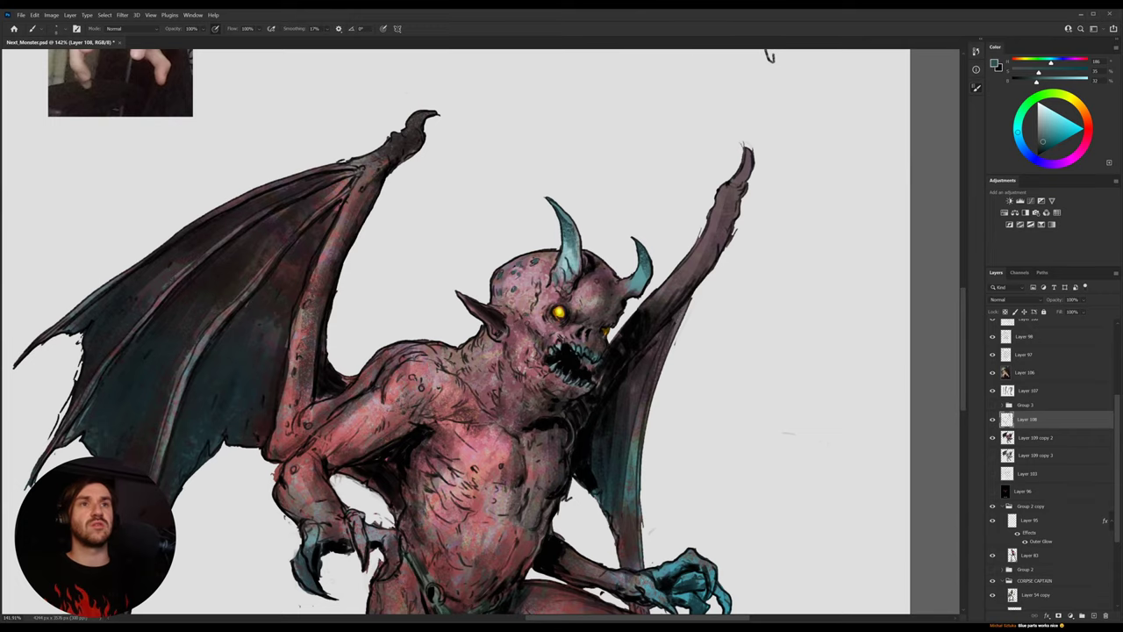
Sample near-blacks from the mouth and the shadow behind the near shoulder, and deepen the dark accents there
alt+click(572, 360)
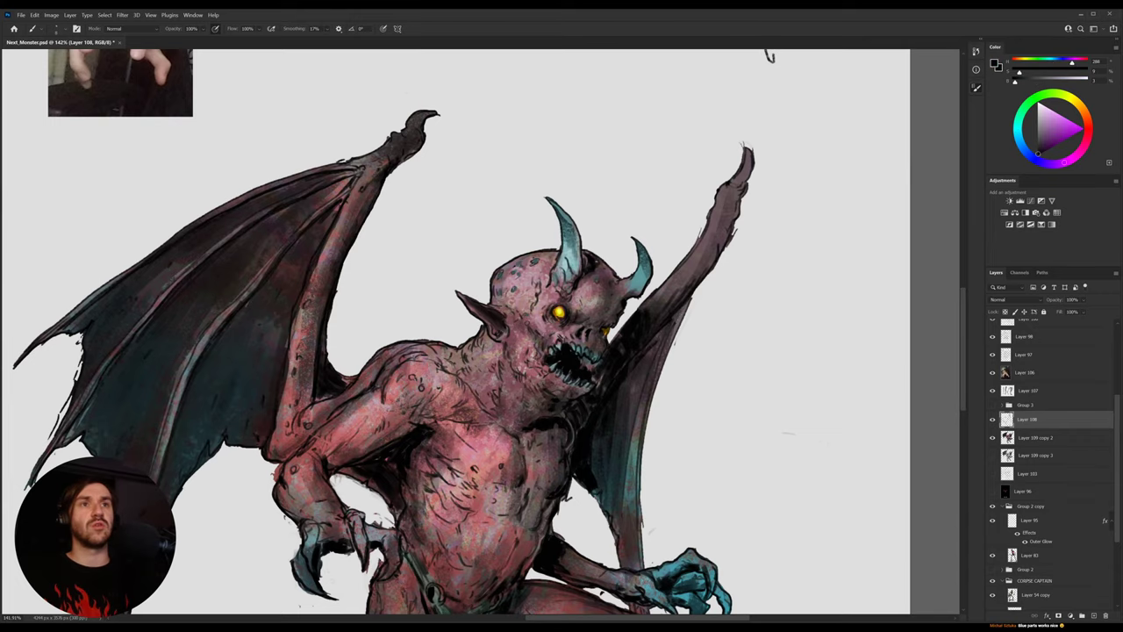
drag(562, 351, 607, 314)
alt+click(376, 349)
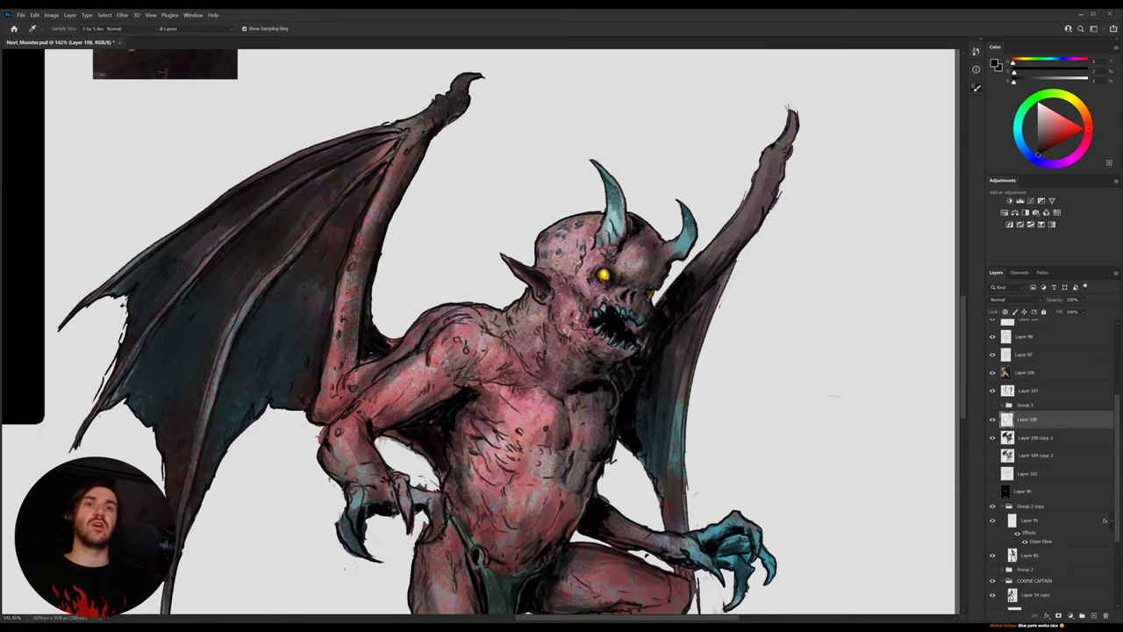
drag(367, 356, 376, 361)
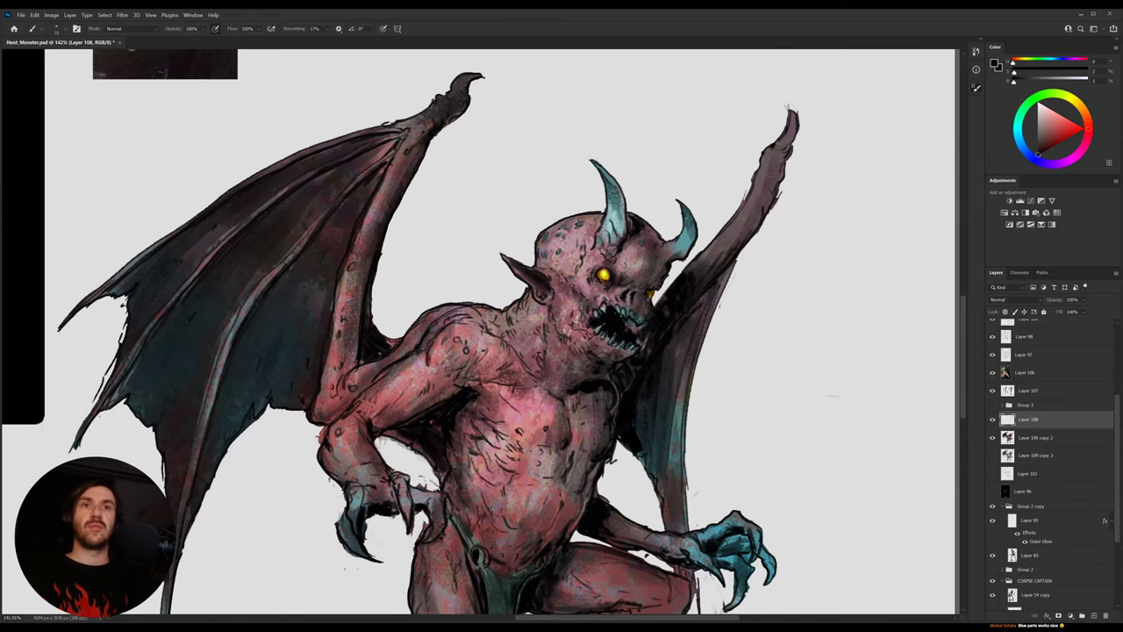
drag(525, 516, 504, 472)
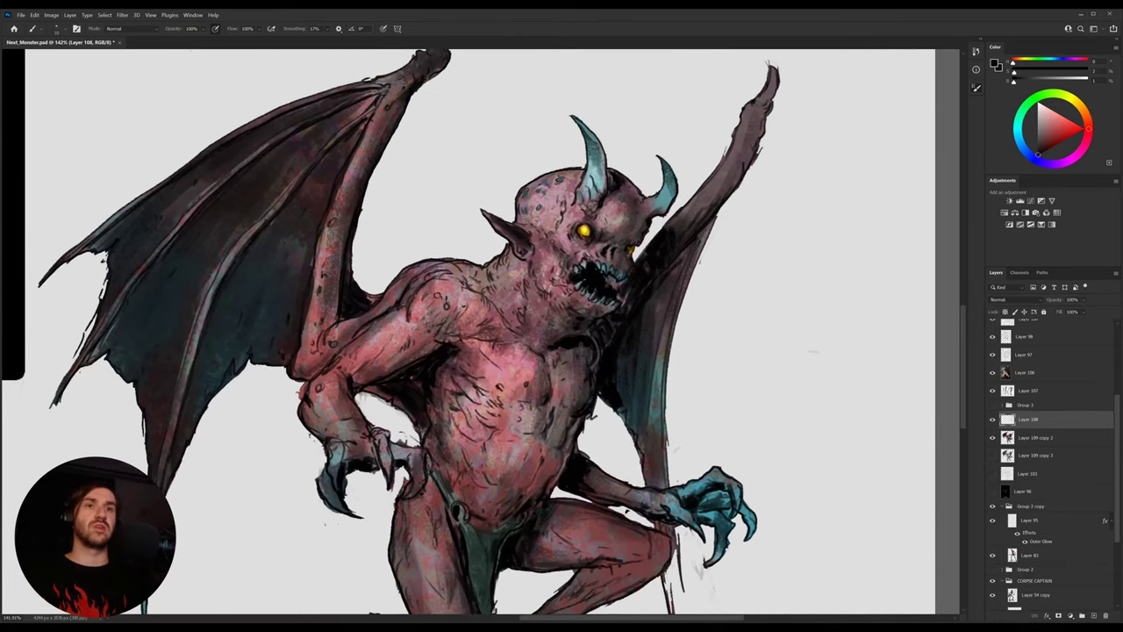
Refine the head and face with pale pinks sampled from the chest, scalp and temple and near-black sampled from the mouth
alt+click(481, 394)
drag(490, 330, 486, 375)
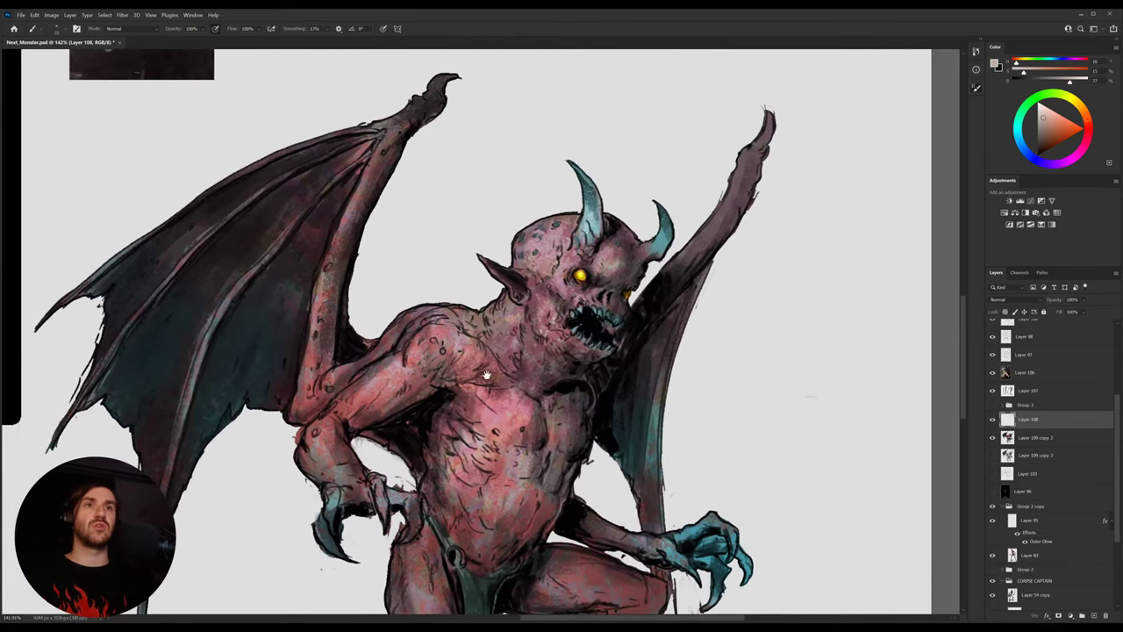
alt+click(552, 241)
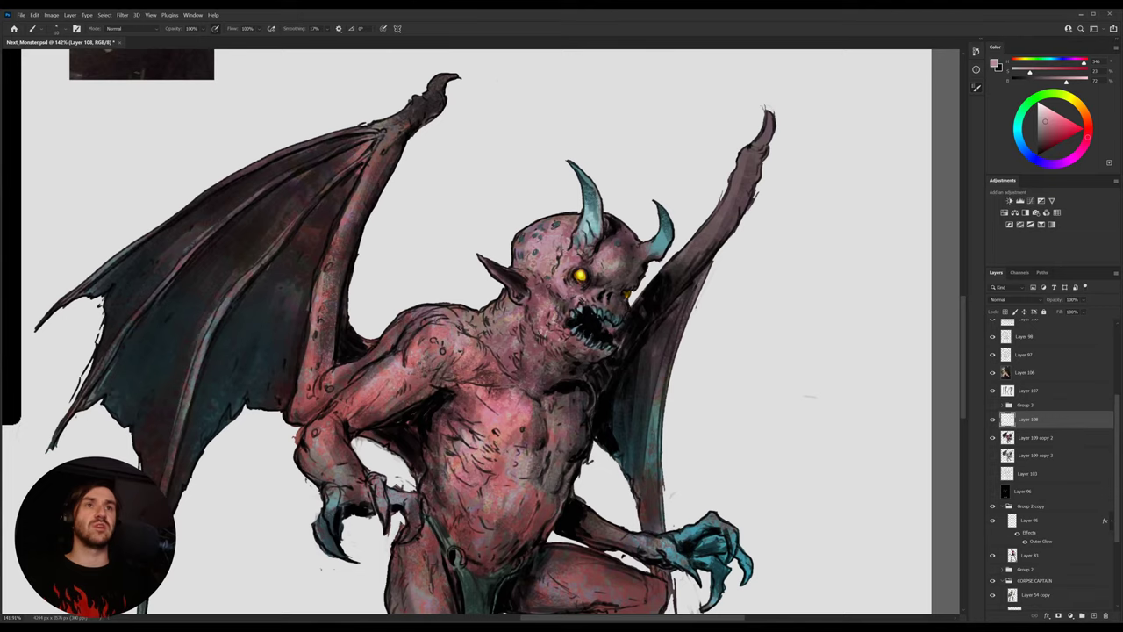
alt+click(590, 325)
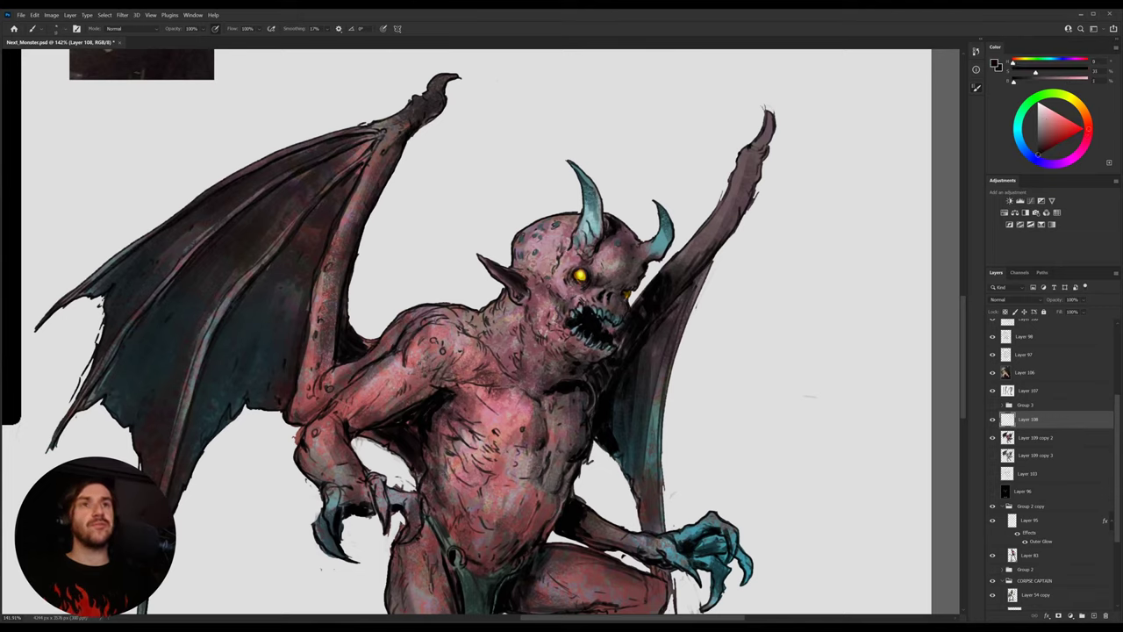
alt+click(566, 262)
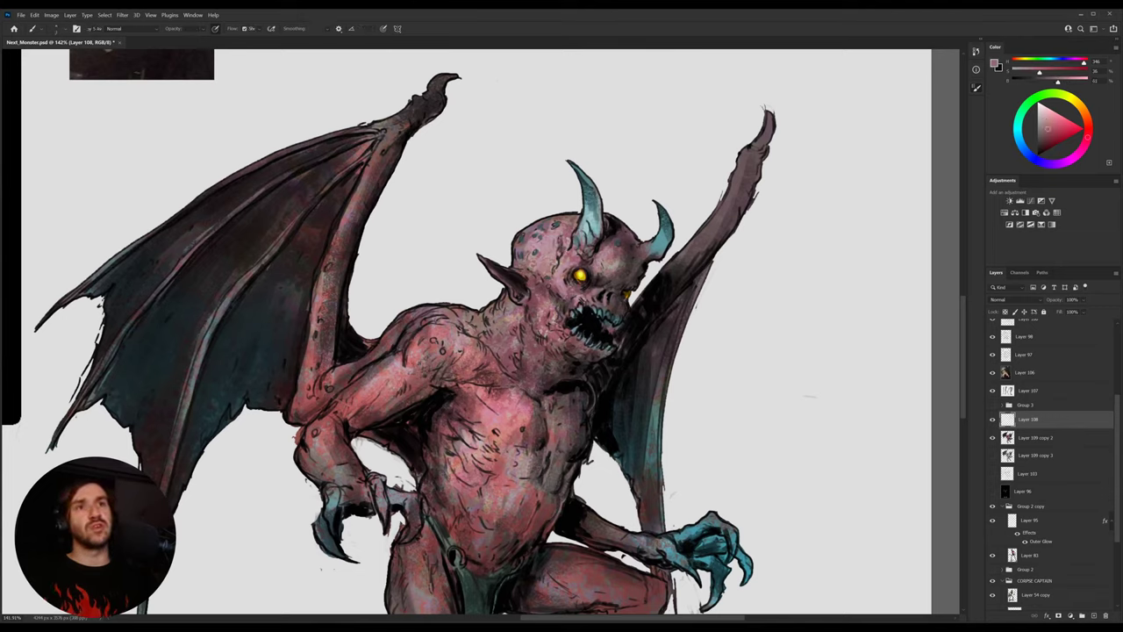
alt+click(568, 263)
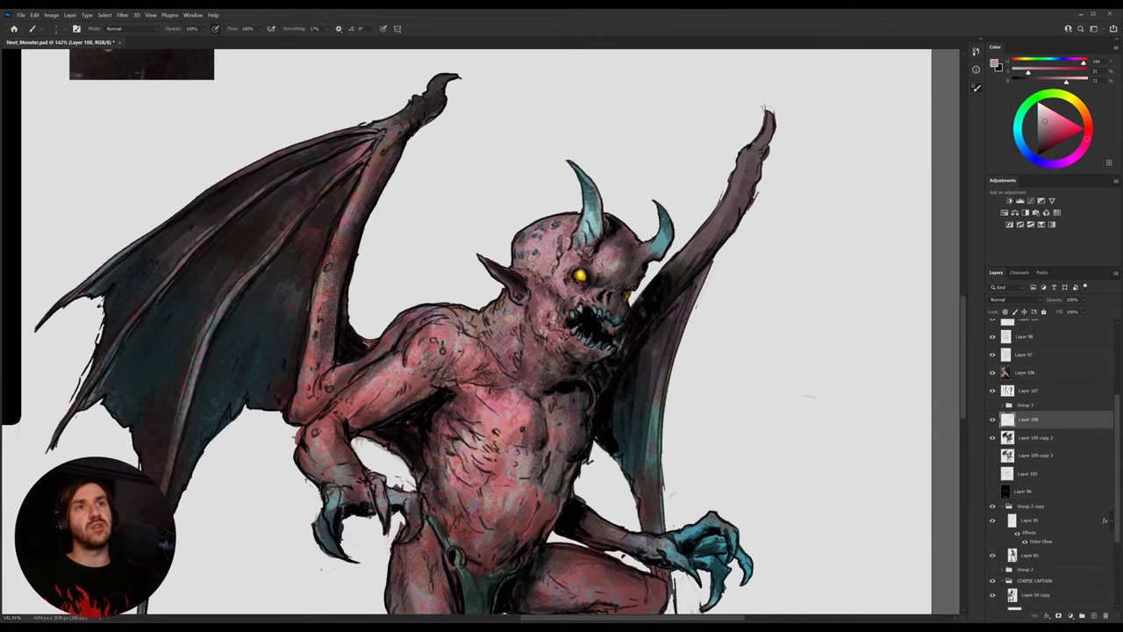
alt+click(567, 263)
Shade the neck and upper chest with dark reds and near-black sampled from the neck and the shadow under the jaw
drag(518, 326, 531, 264)
alt+click(527, 265)
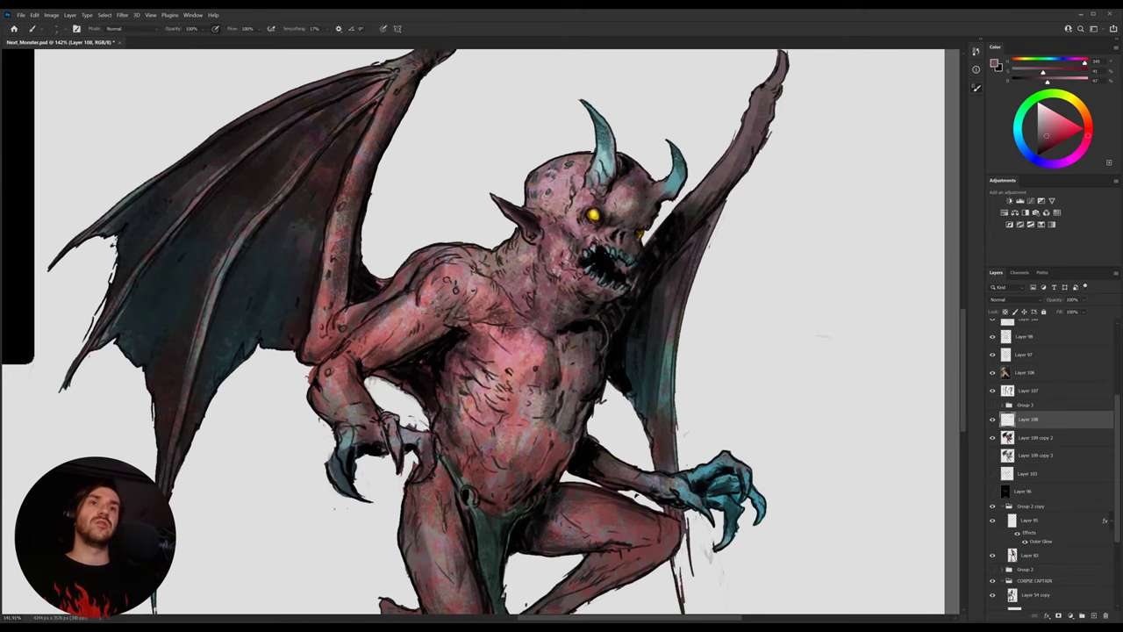
alt+click(598, 332)
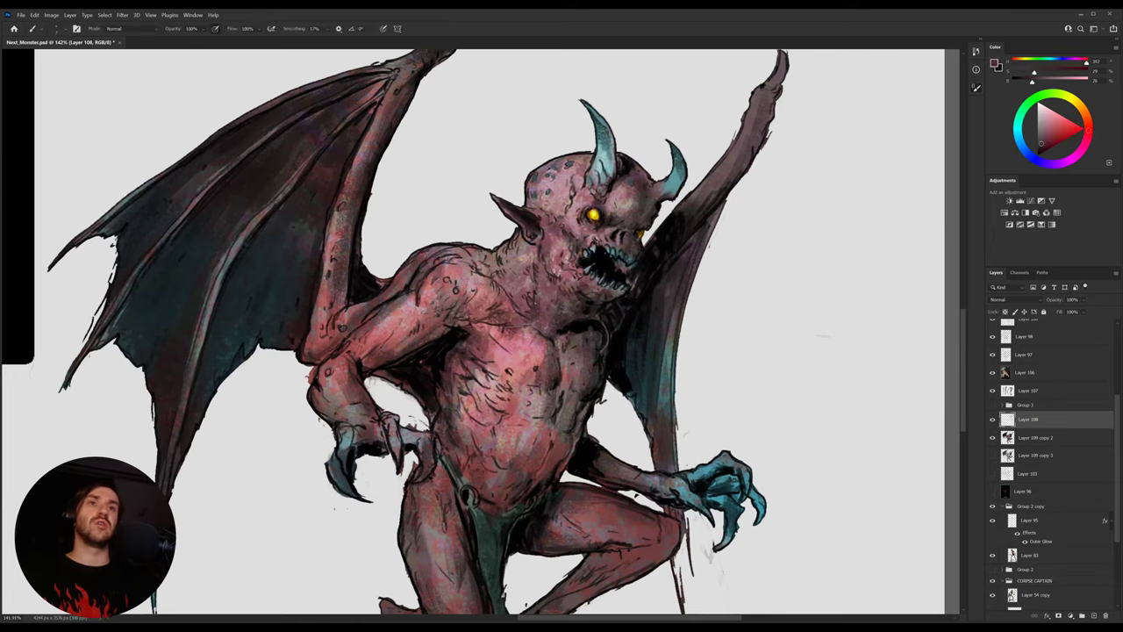
alt+click(576, 319)
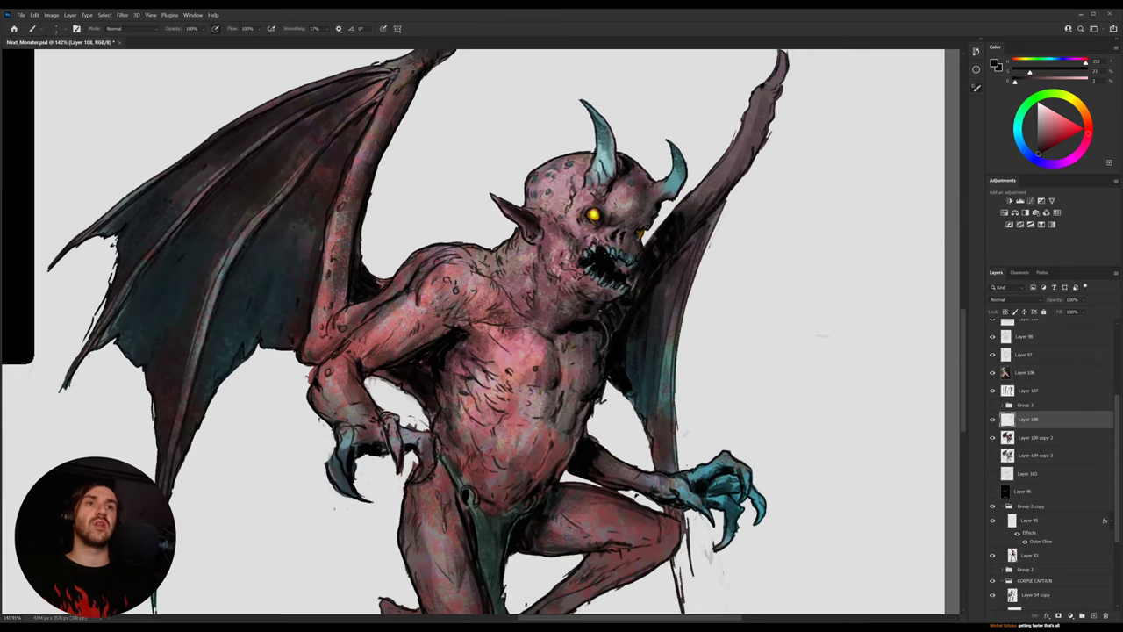
Rotate the canvas clockwise and rework the jaw and cheek with muted pinks sampled beside the mouth and near eye
key(r)
drag(647, 269, 644, 400)
alt+click(582, 342)
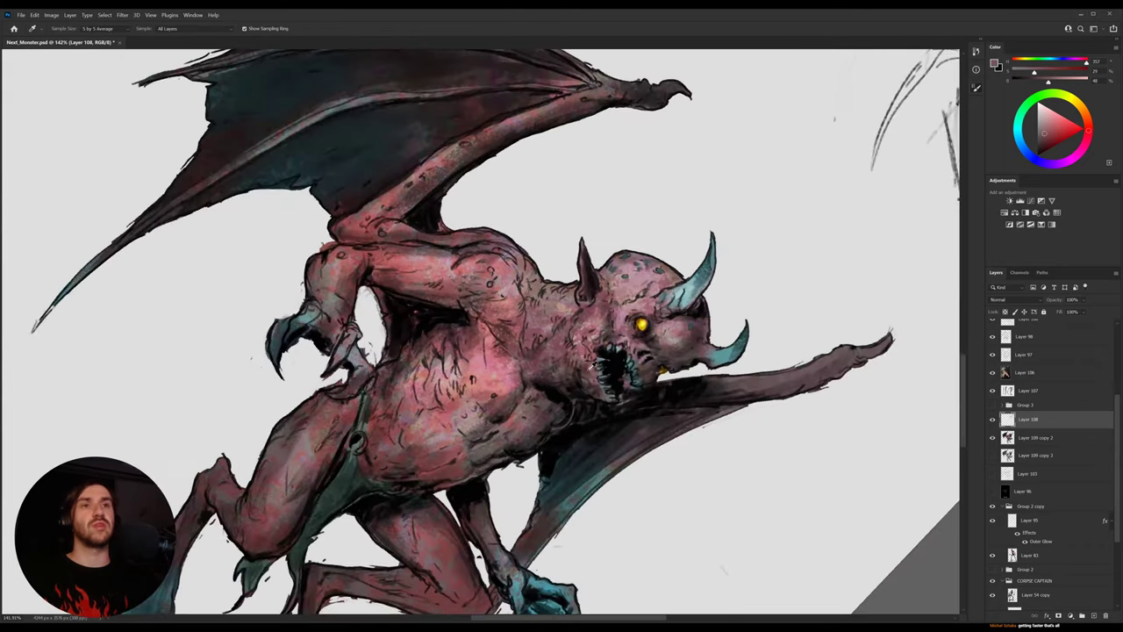
alt+click(582, 342)
alt+click(624, 311)
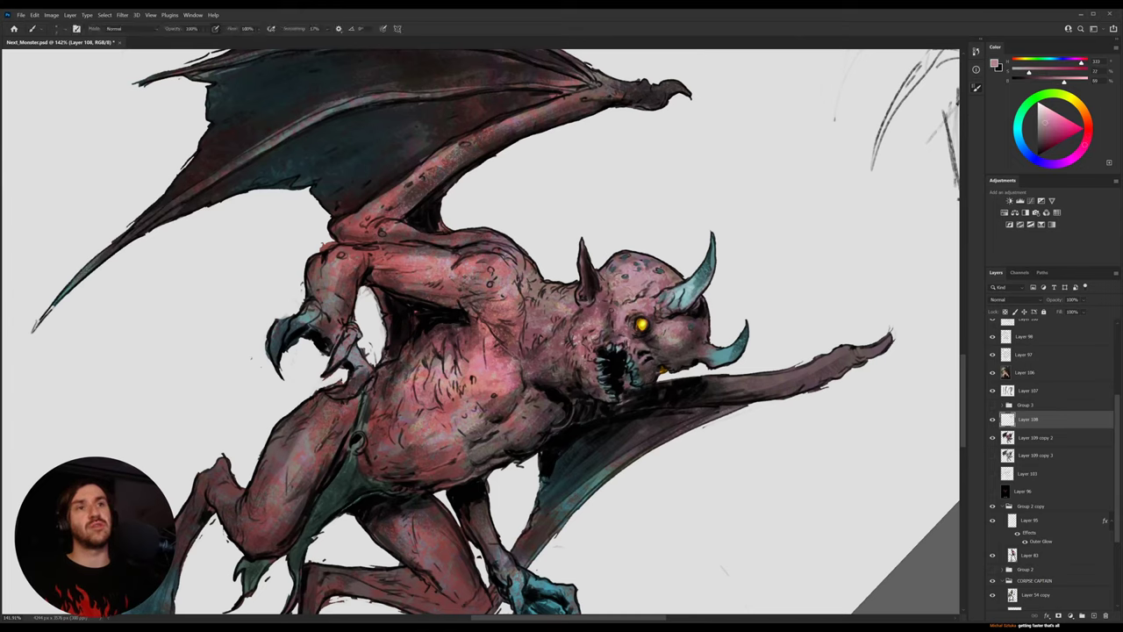
Rotate the canvas back upright and touch up the temple with pinks sampled between the ear and near eye
key(r)
drag(641, 341, 604, 228)
alt+click(566, 257)
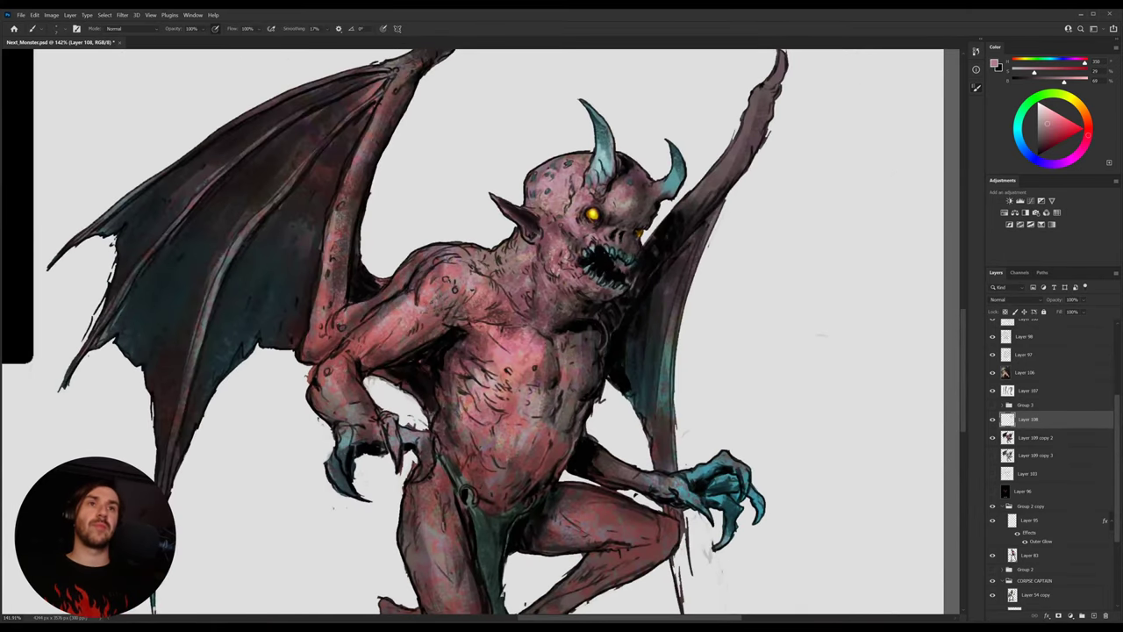
scroll(552, 233, up, 2)
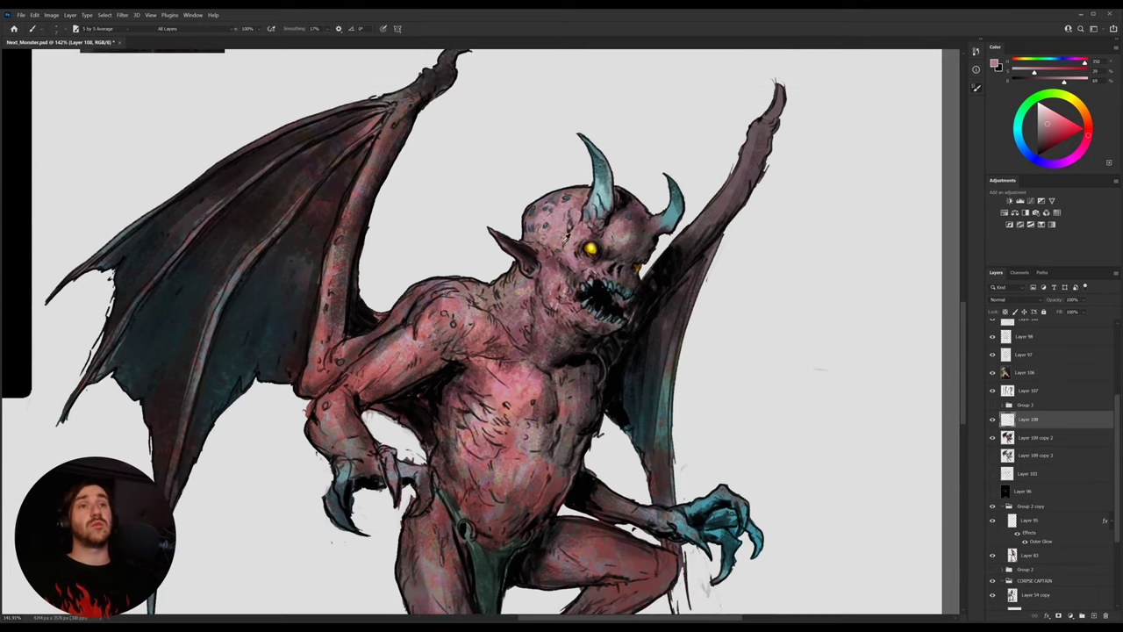
alt+click(563, 226)
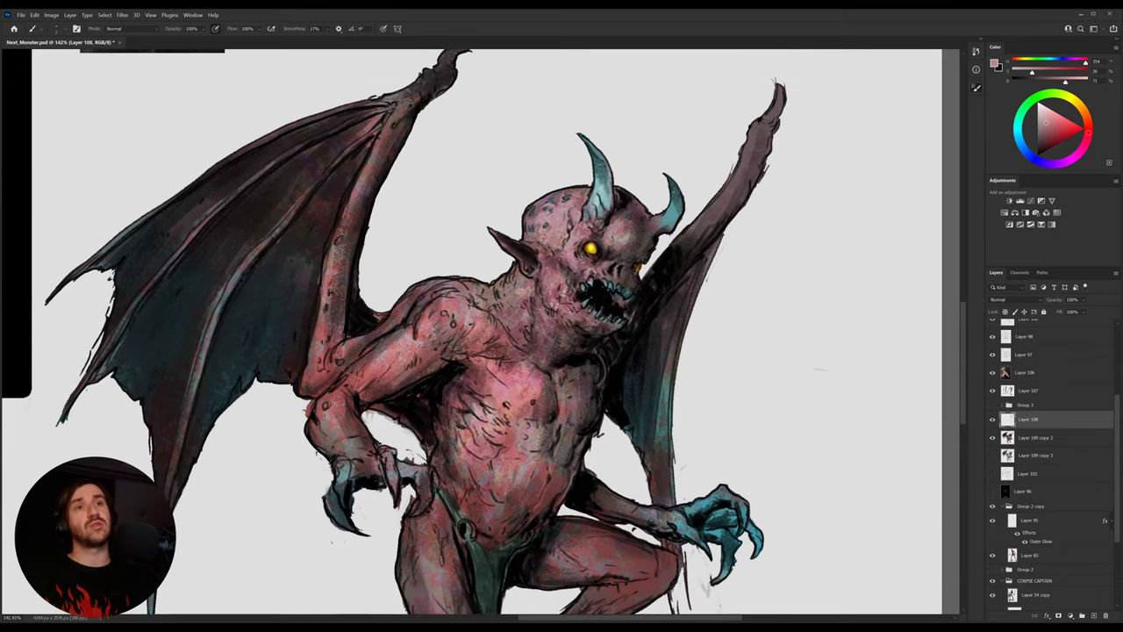
Sample a muted pink below the cheek and refine the jaw and neck with the canvas rotated counterclockwise
alt+click(551, 279)
key(r)
drag(688, 380, 688, 277)
key(b)
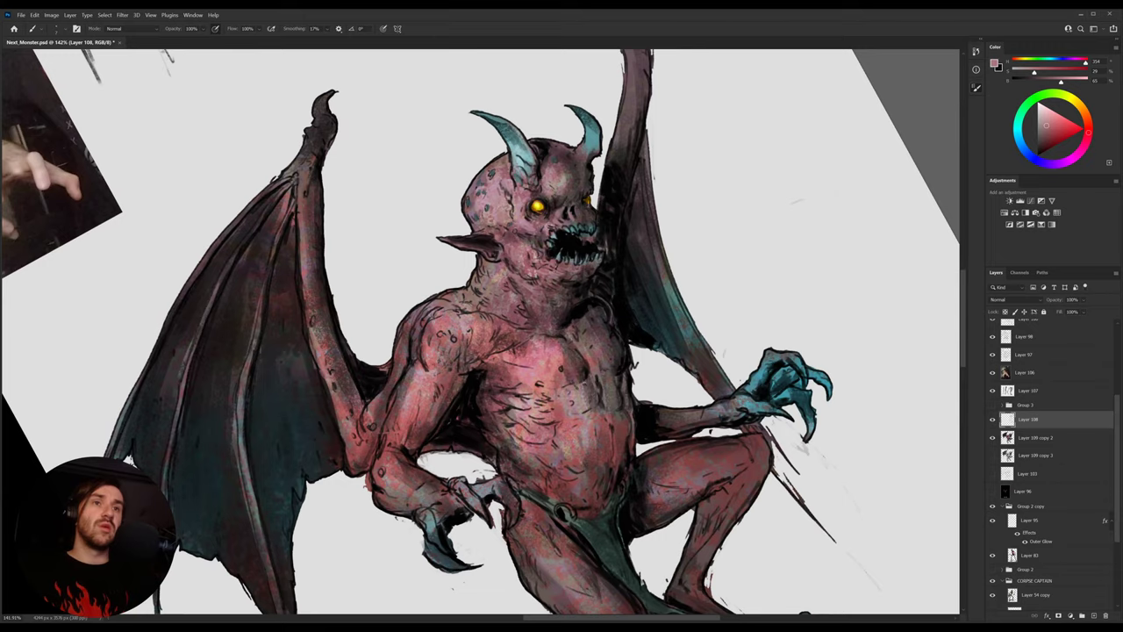
Refine the chest and ribs with bright pink, dark red and pale pink sampled from the torso
alt+click(538, 363)
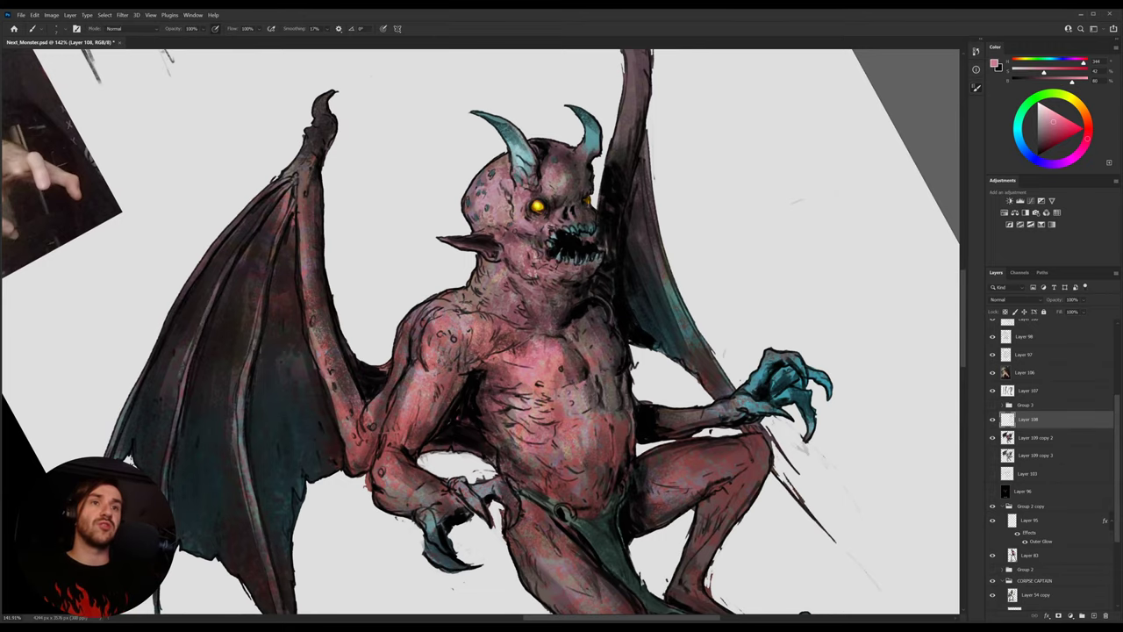
key(r)
mouse_move(605, 358)
mouse_down()
mouse_move(615, 466)
mouse_move(572, 558)
mouse_up()
key(b)
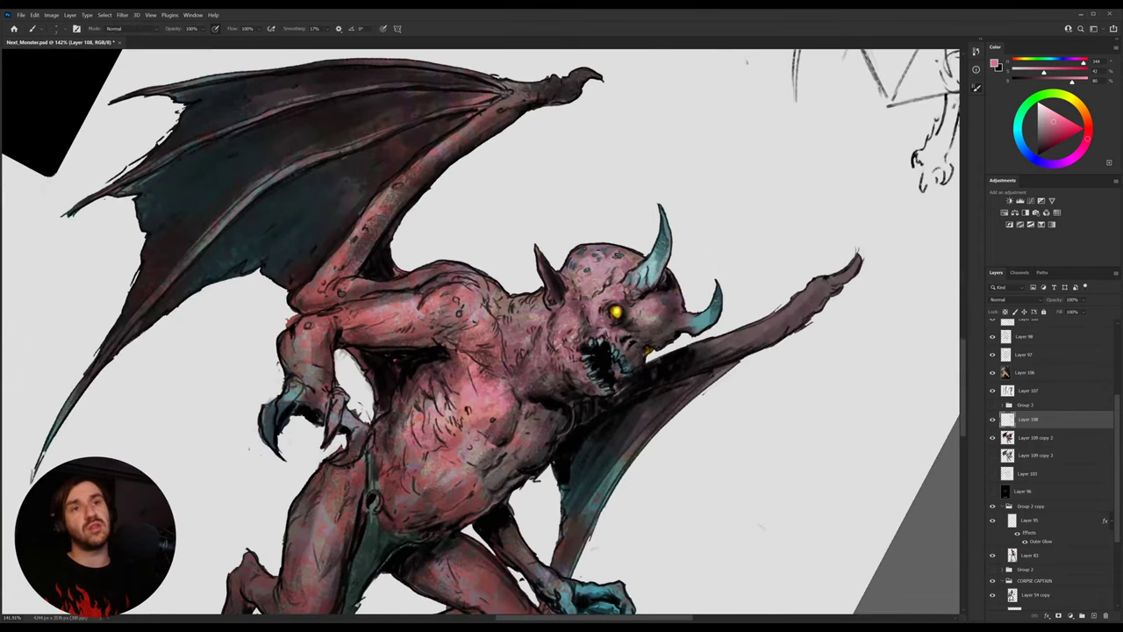
alt+click(449, 380)
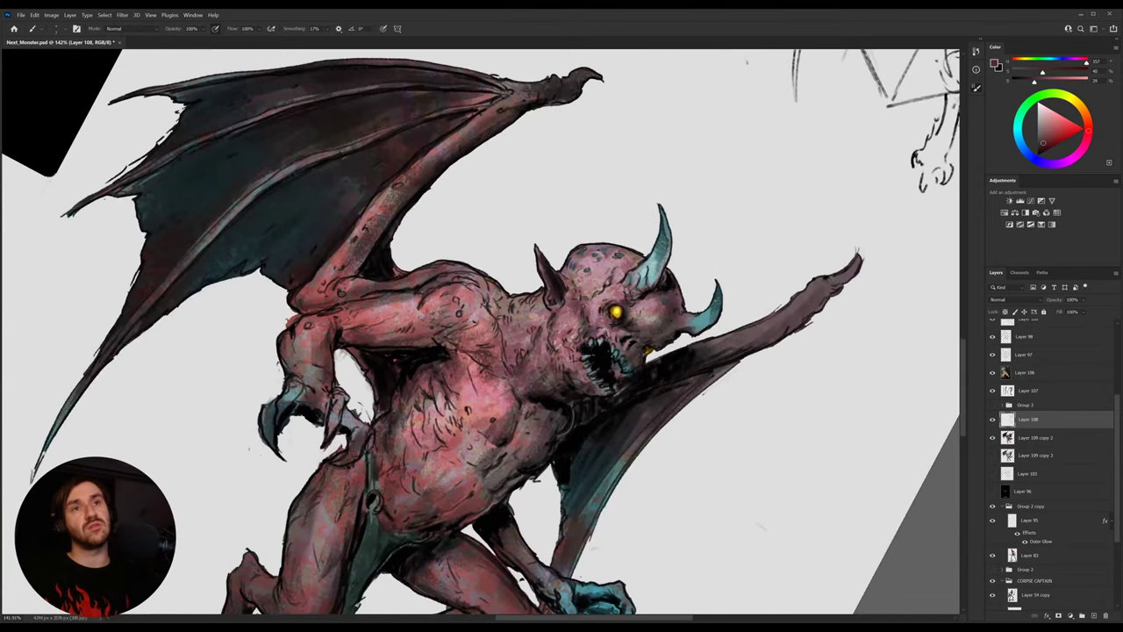
alt+click(472, 388)
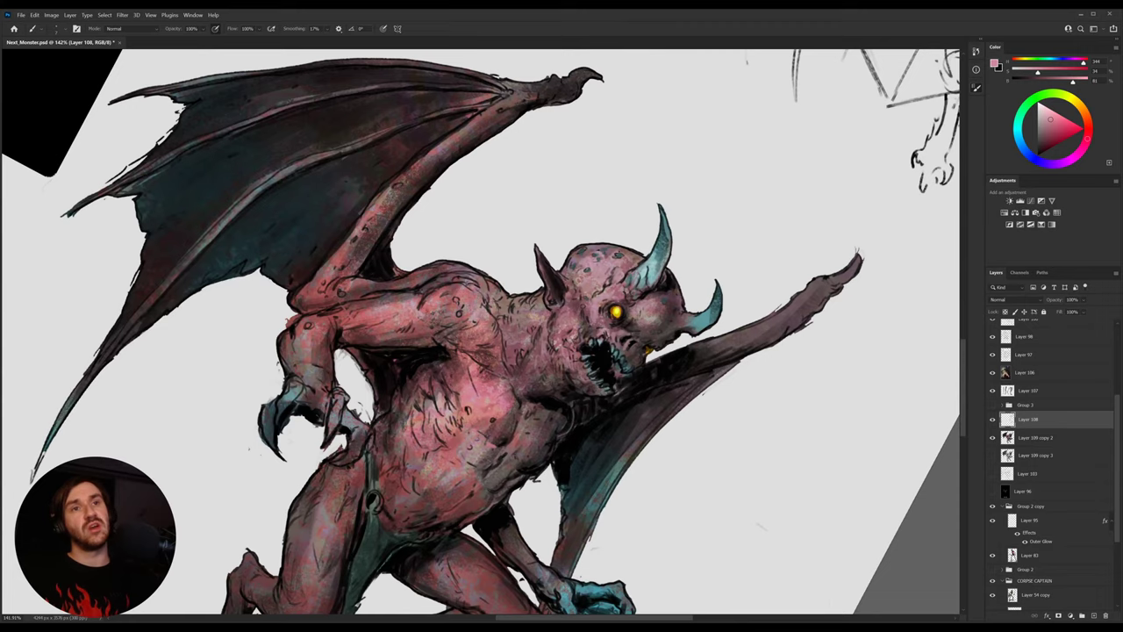
alt+click(468, 419)
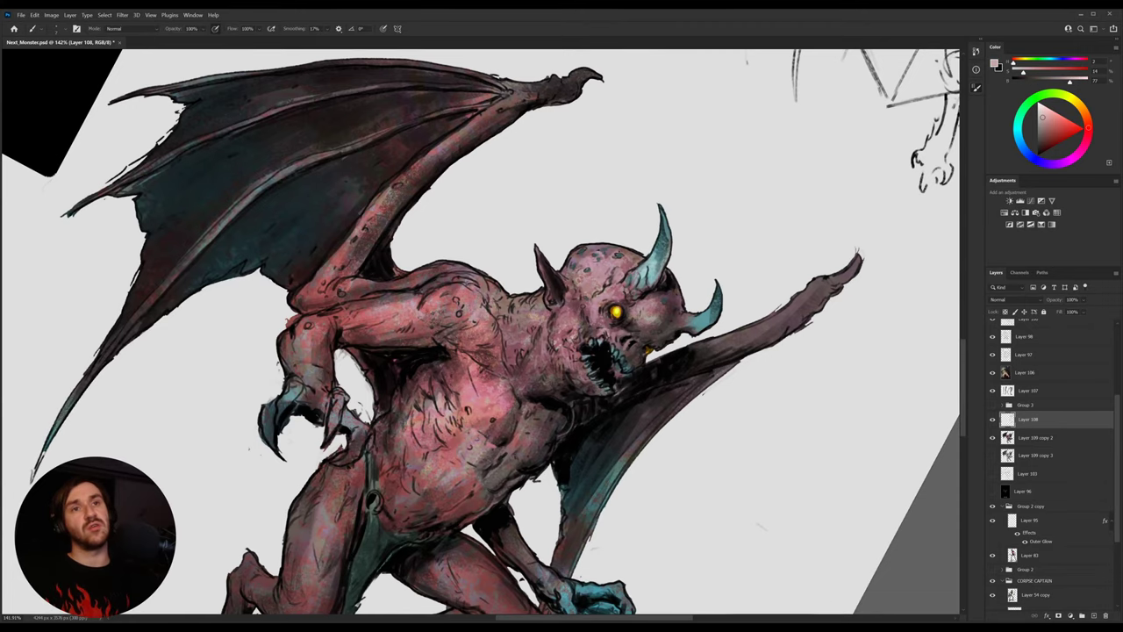
Refine the far side of the chest and the near upper arm with greyish pink and dark reds sampled from each area
key(r)
drag(528, 455, 603, 381)
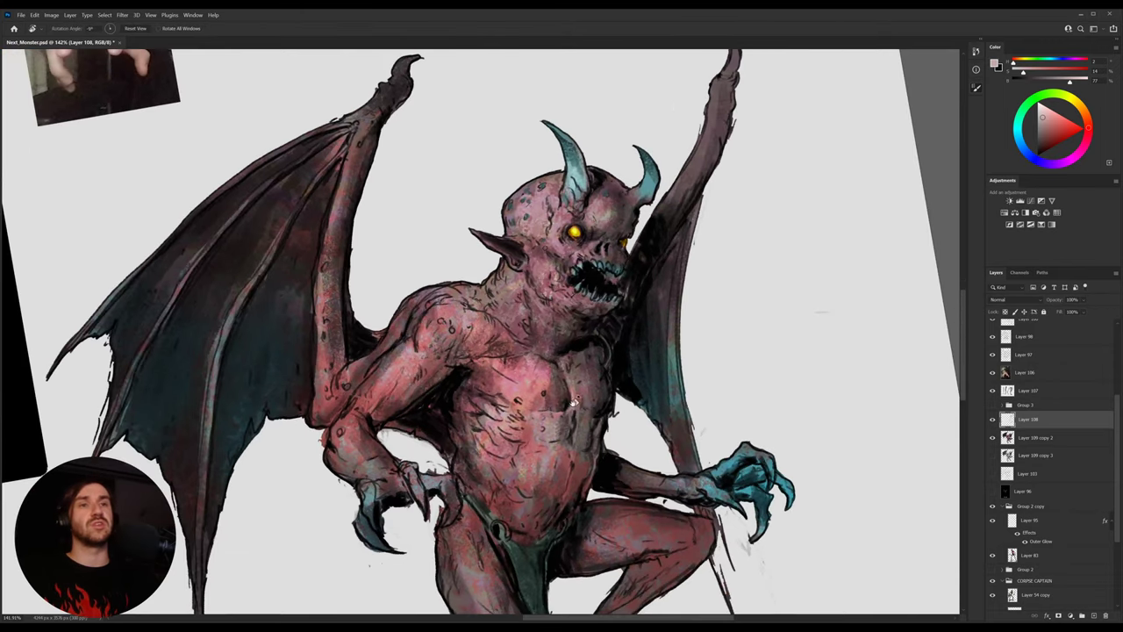
alt+click(575, 400)
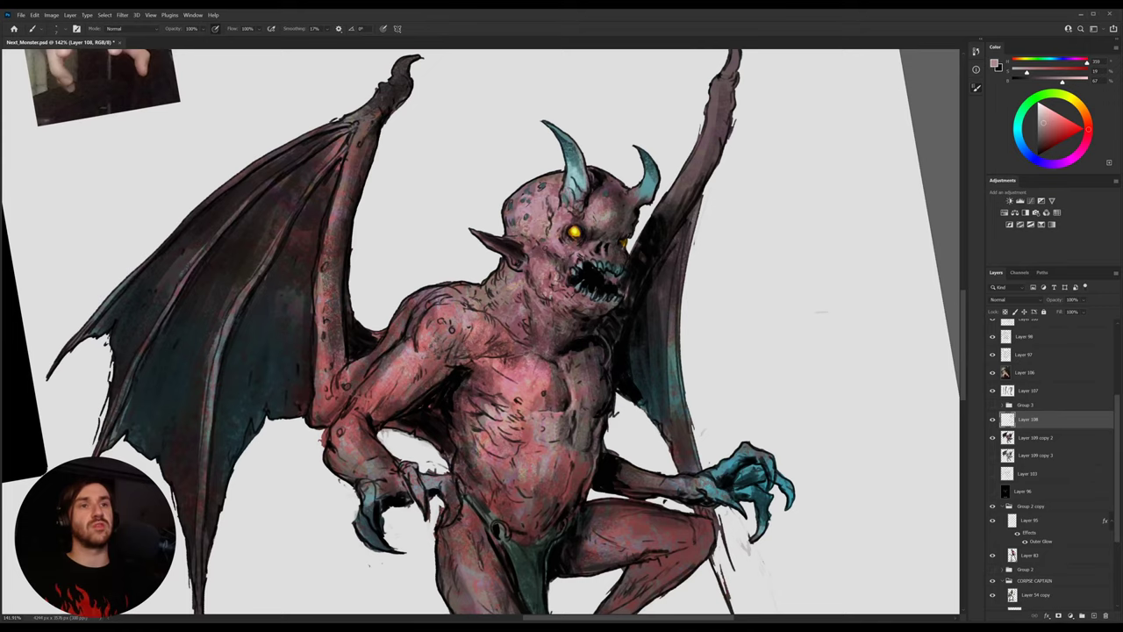
alt+click(558, 351)
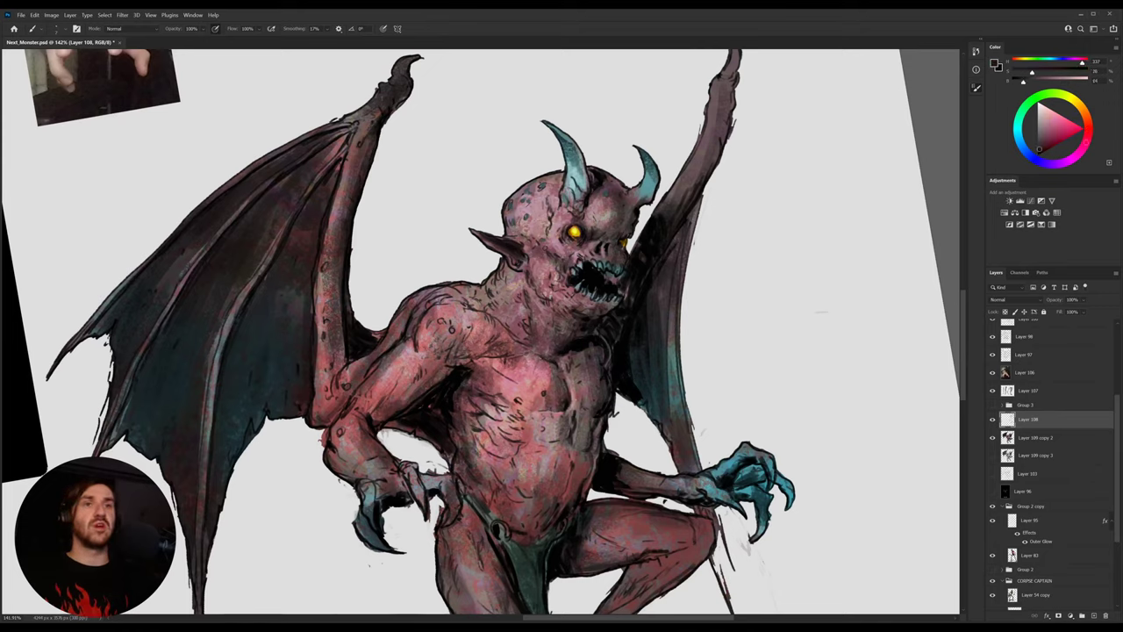
alt+click(417, 340)
alt+click(416, 336)
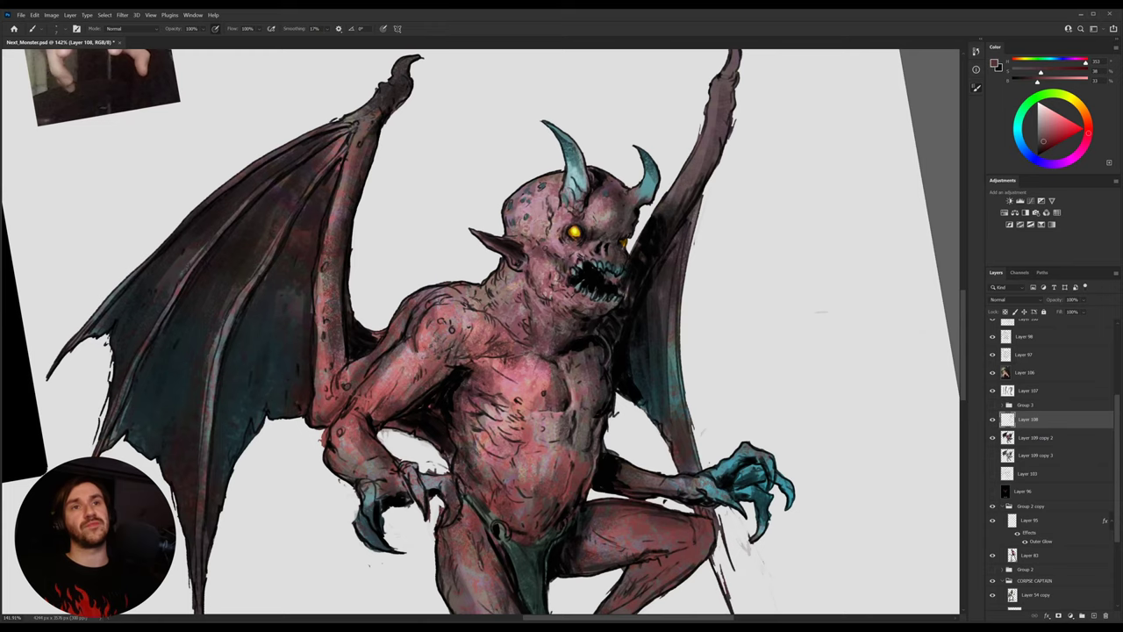
Paint the wing membrane visible behind the near arm with near-black and dark teal sampled from the armpit shadow and near wing
key(r)
drag(511, 337, 511, 326)
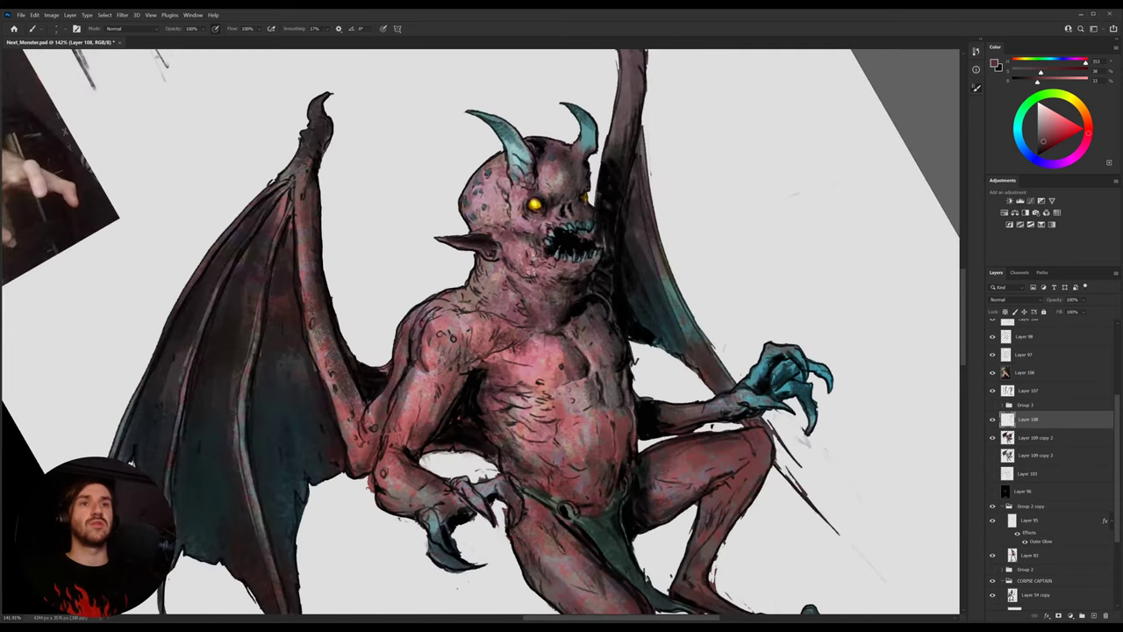
alt+click(471, 396)
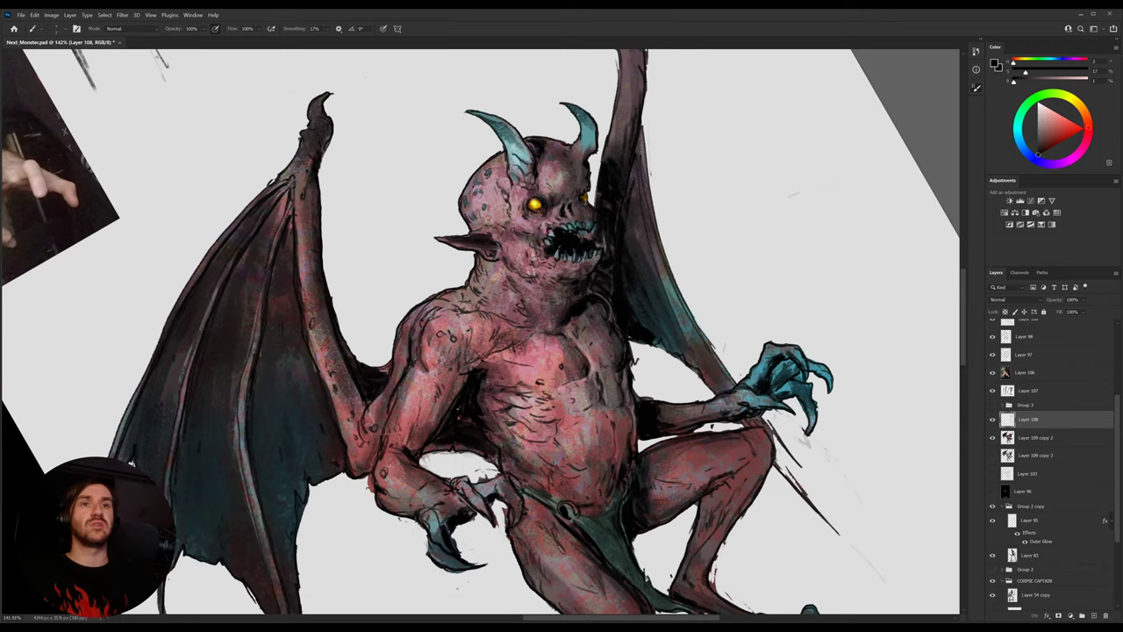
alt+click(286, 448)
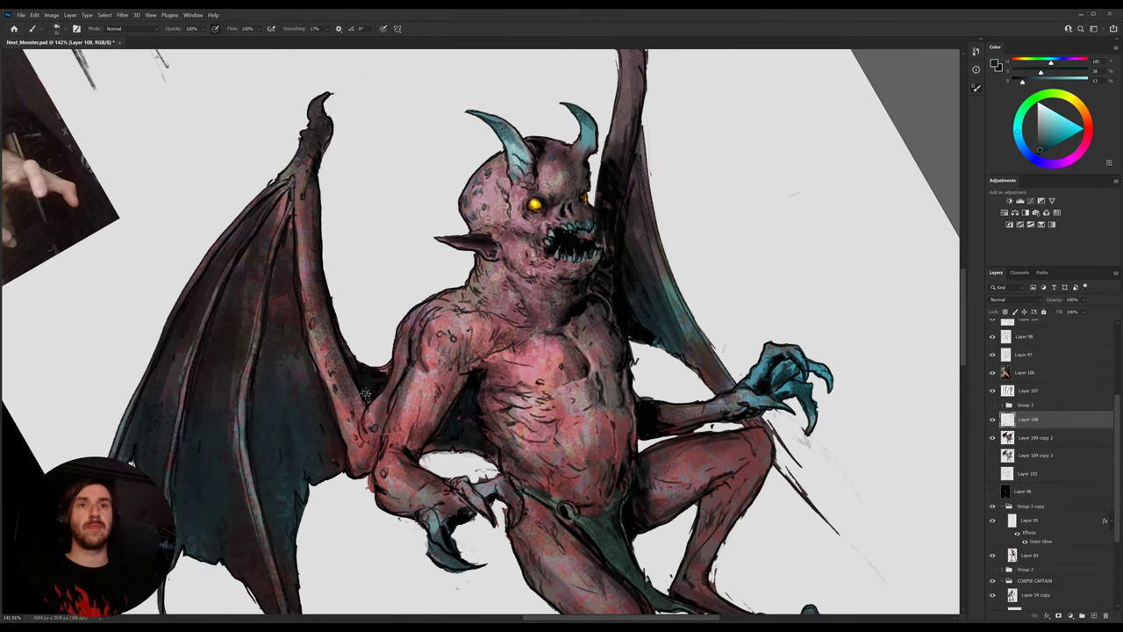
Switch to a smaller eraser to clean up the wing paint, and merge the paint layer into the demon layer beneath
key(r)
drag(353, 357, 650, 382)
key(e)
key(bracketleft)
key(bracketleft)
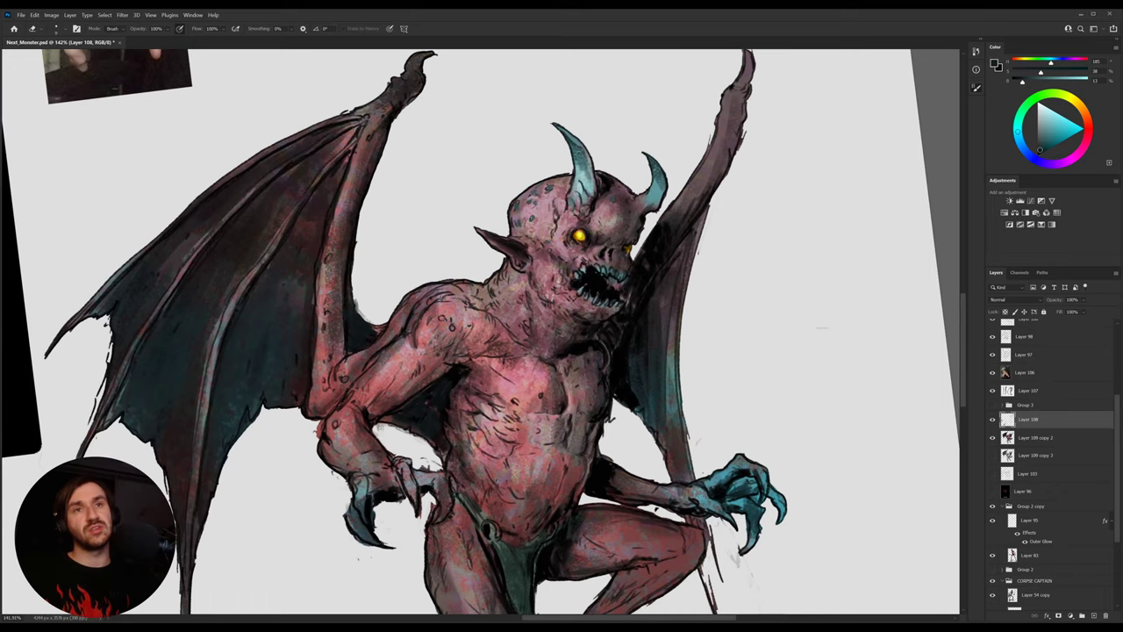
key(ctrl+e)
key(r)
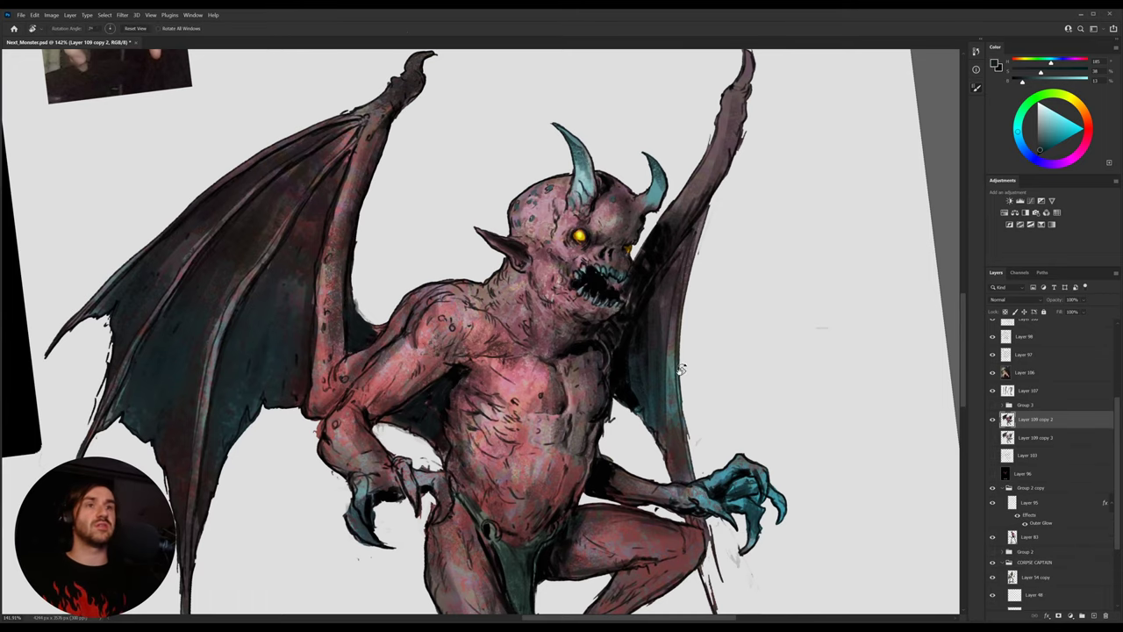
Touch up the ragged lower edge of the near wing with a dark grey-teal sampled from the membrane
drag(681, 369, 541, 364)
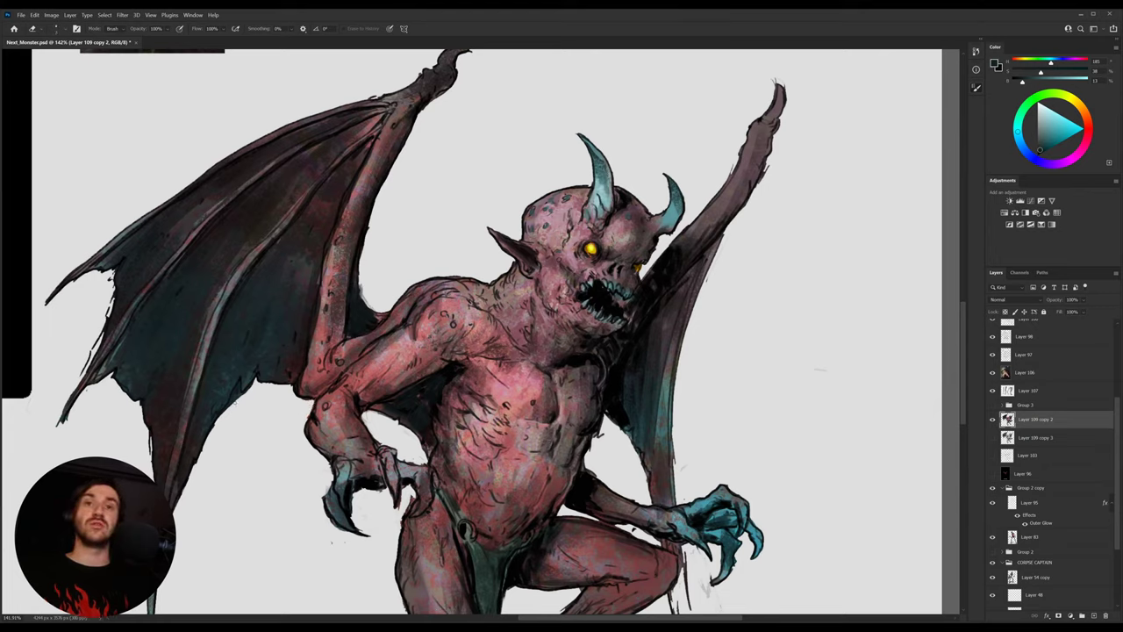
key(b)
alt+click(248, 375)
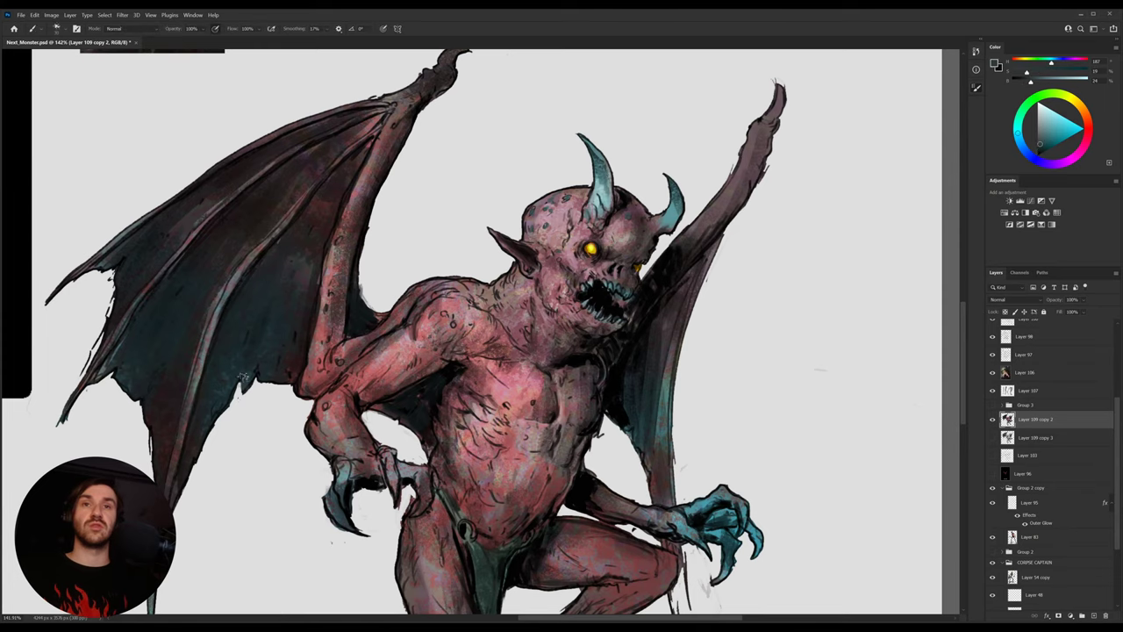
Refine the far side of the abdomen and the neck shadow with pale pink and dark greyish reds sampled from the torso and throat
drag(456, 374, 427, 312)
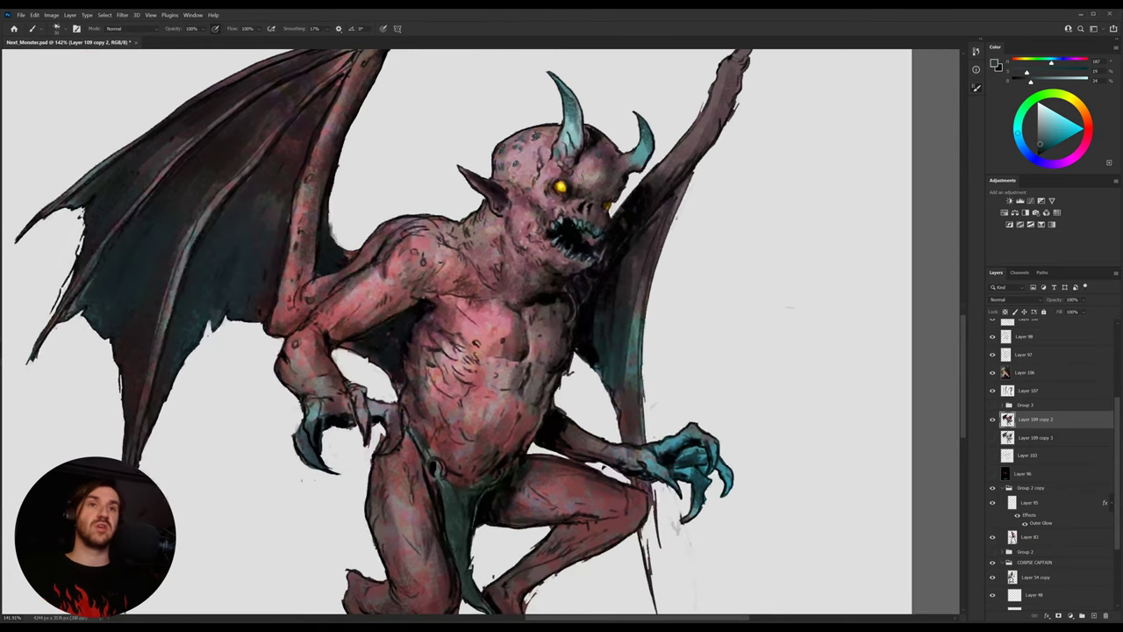
alt+click(538, 350)
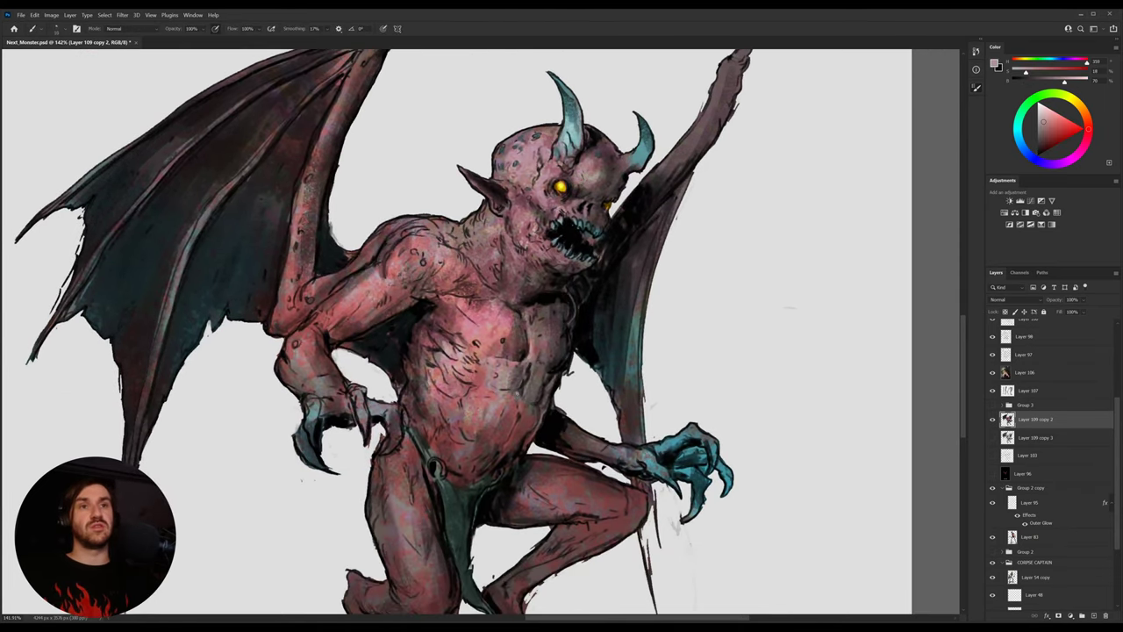
alt+click(519, 384)
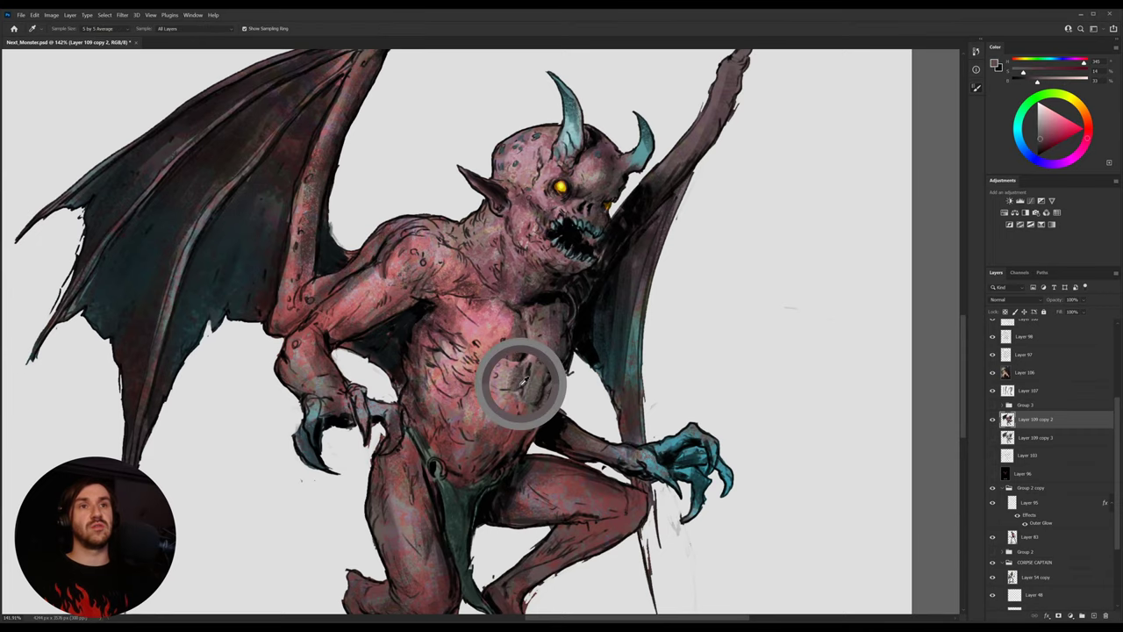
drag(523, 372, 511, 391)
alt+click(541, 280)
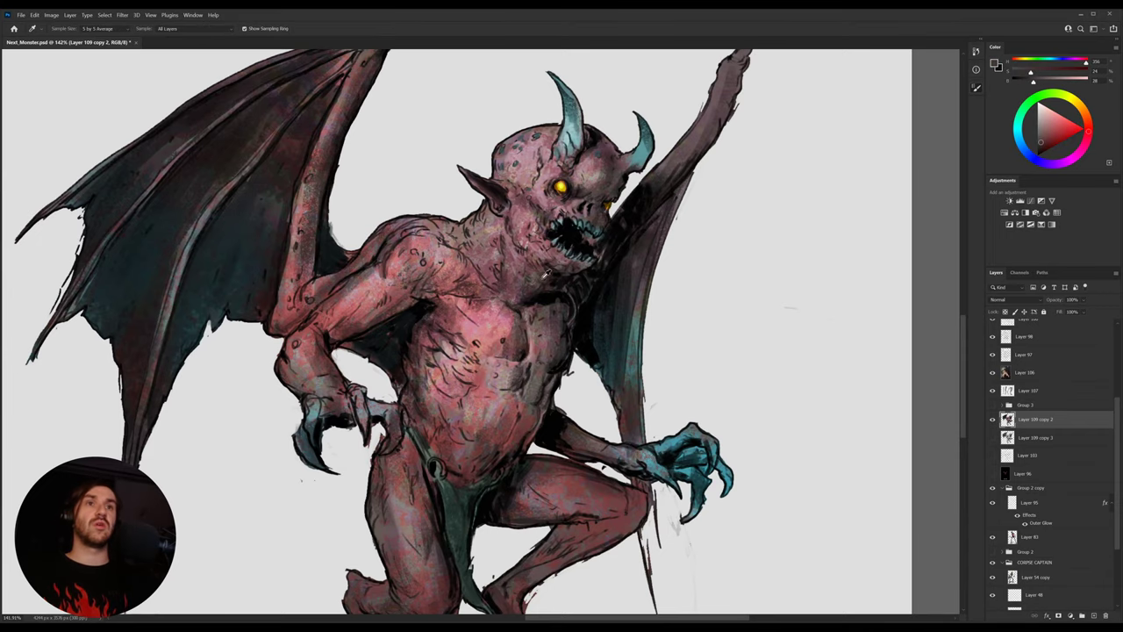
drag(531, 258, 533, 328)
Refine the near shoulder and upper chest with pinks, dark brown and near-black sampled from the surrounding skin and shadows
alt+click(404, 323)
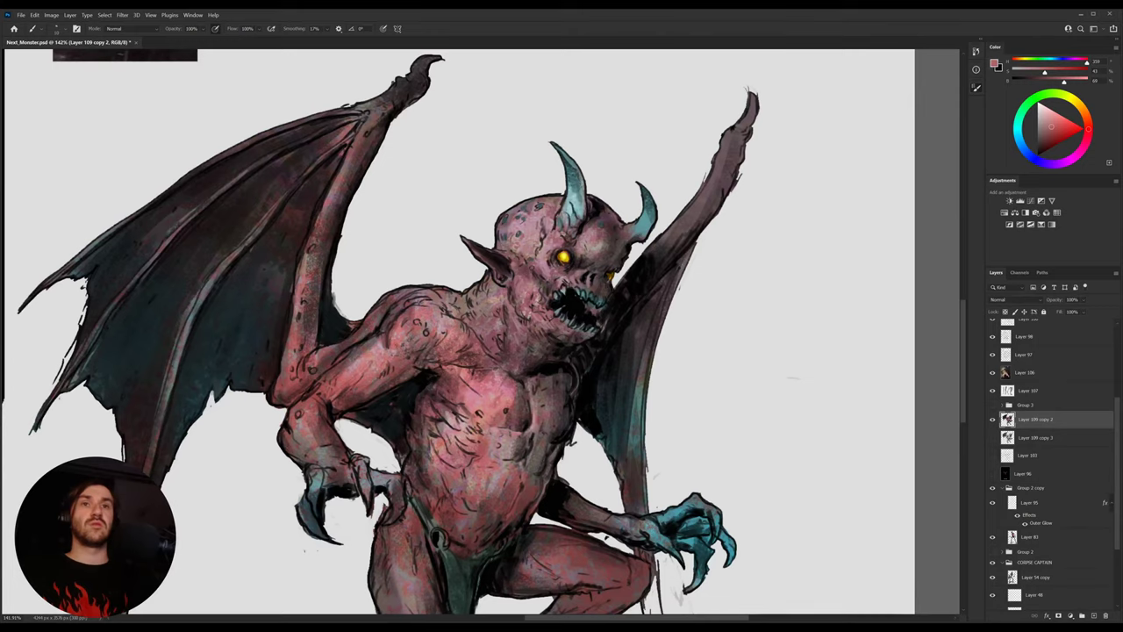
alt+click(398, 321)
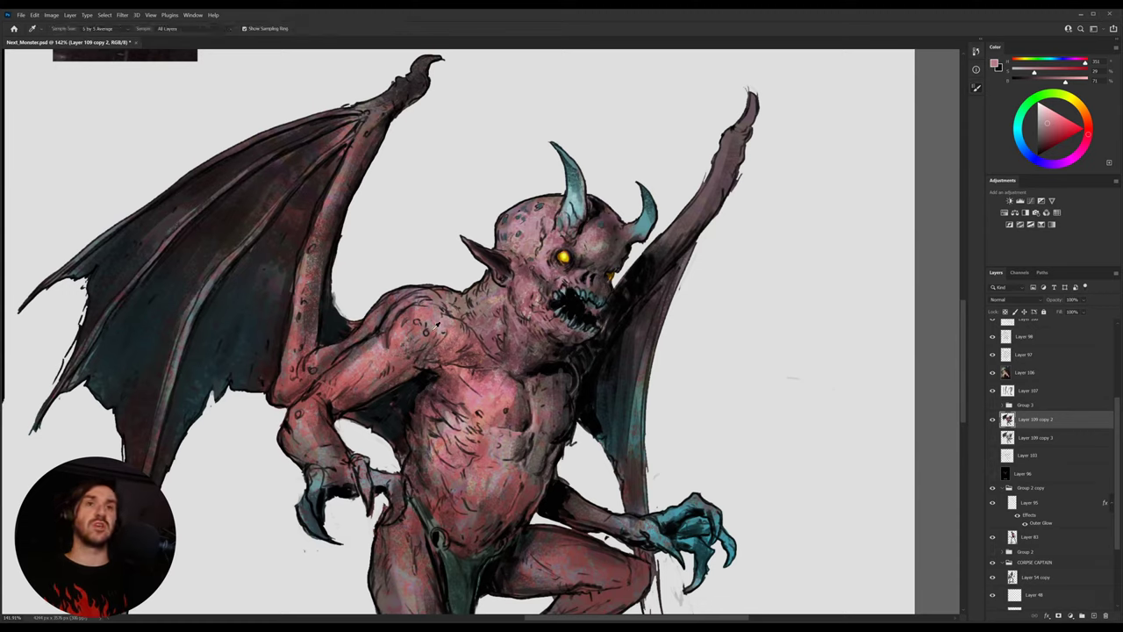
alt+click(449, 314)
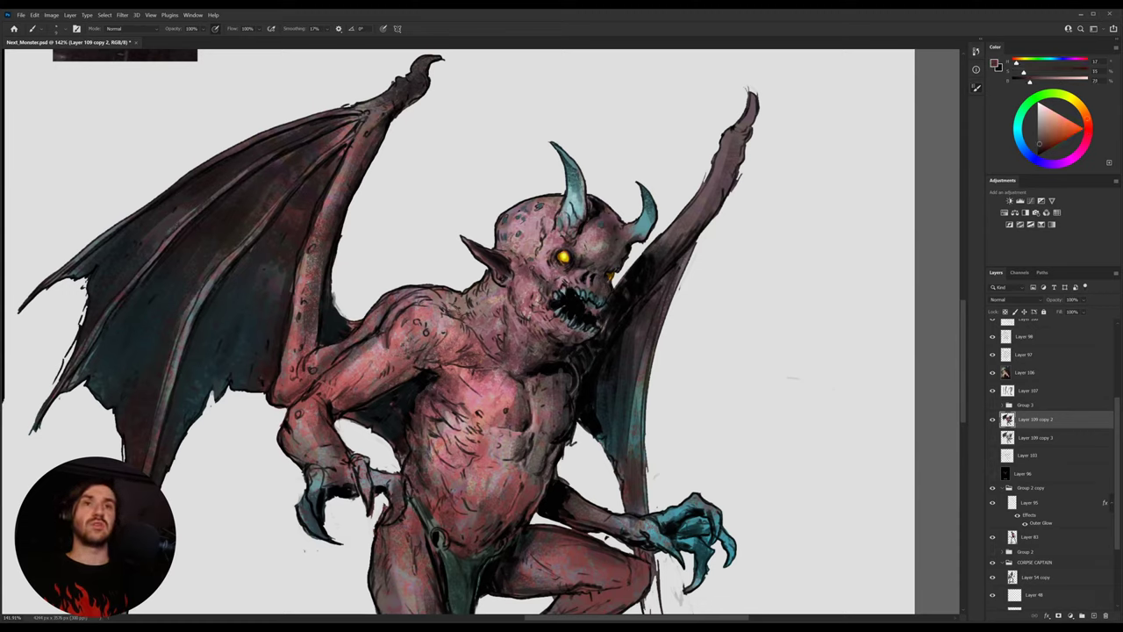
alt+click(529, 369)
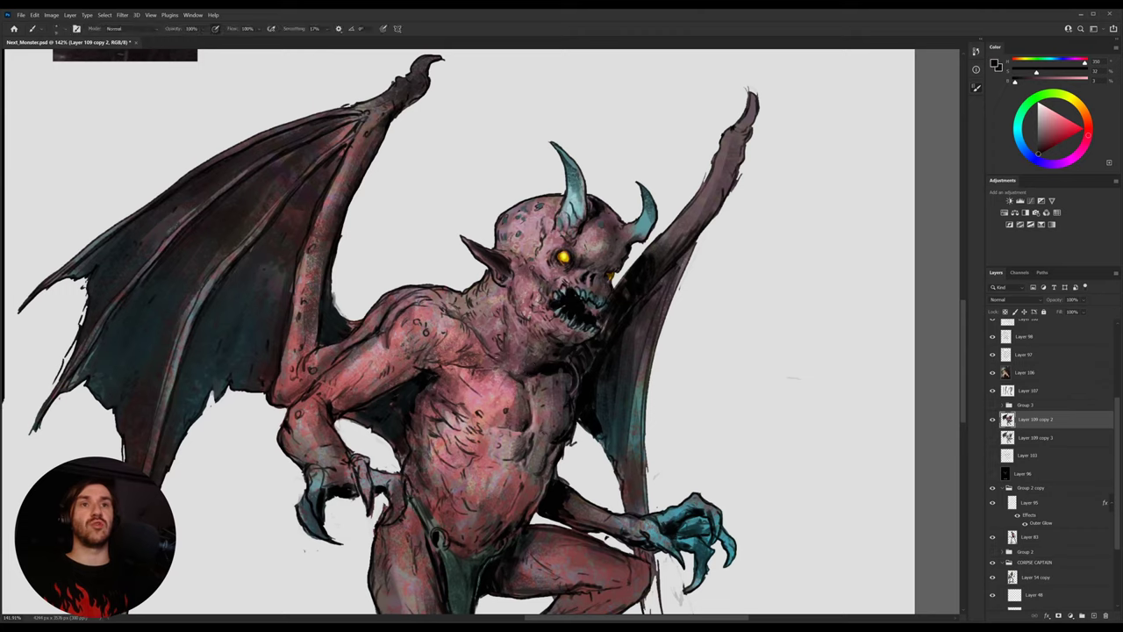
alt+click(423, 323)
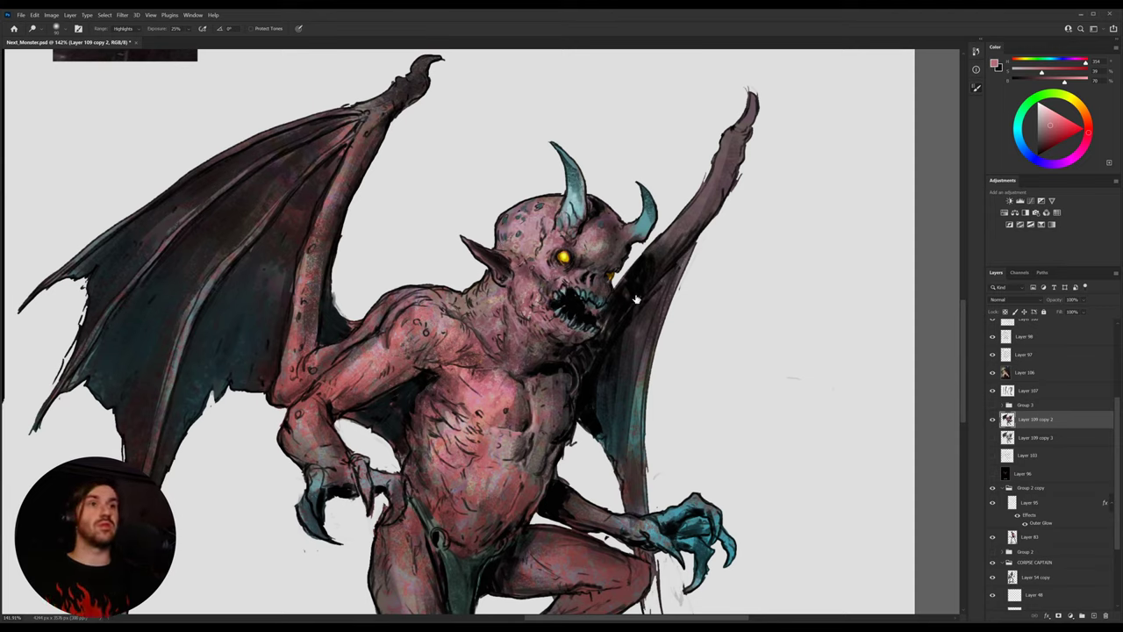
Brighten the highlights on the demon's head and face with the Dodge tool at 25% exposure
click(665, 270)
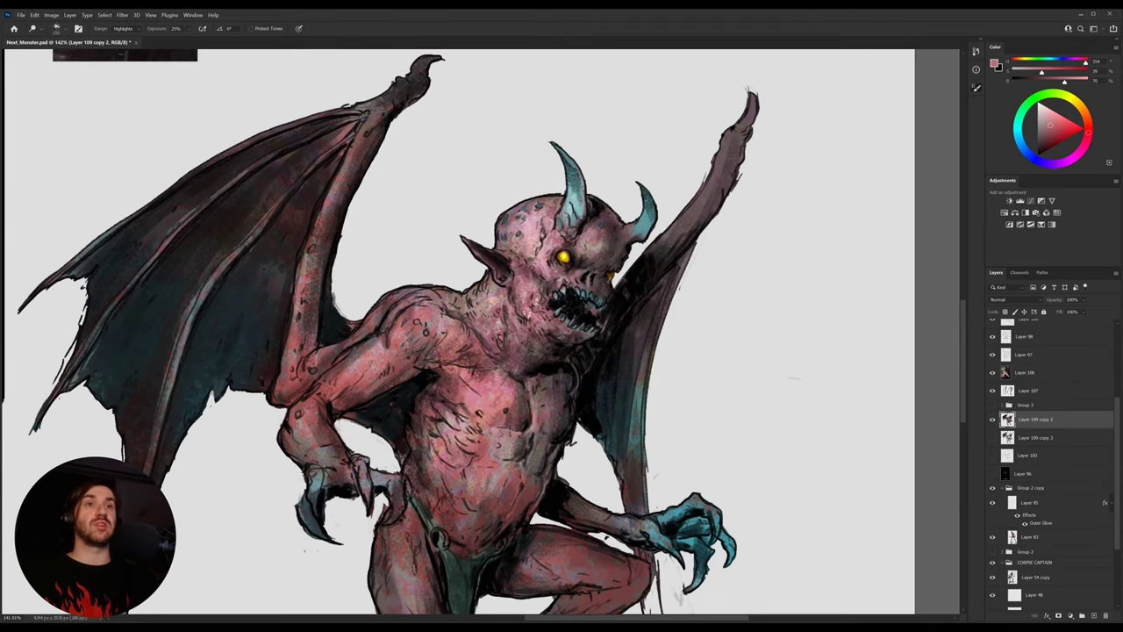
mouse_move(630, 304)
mouse_down()
mouse_move(593, 316)
mouse_move(614, 318)
mouse_up()
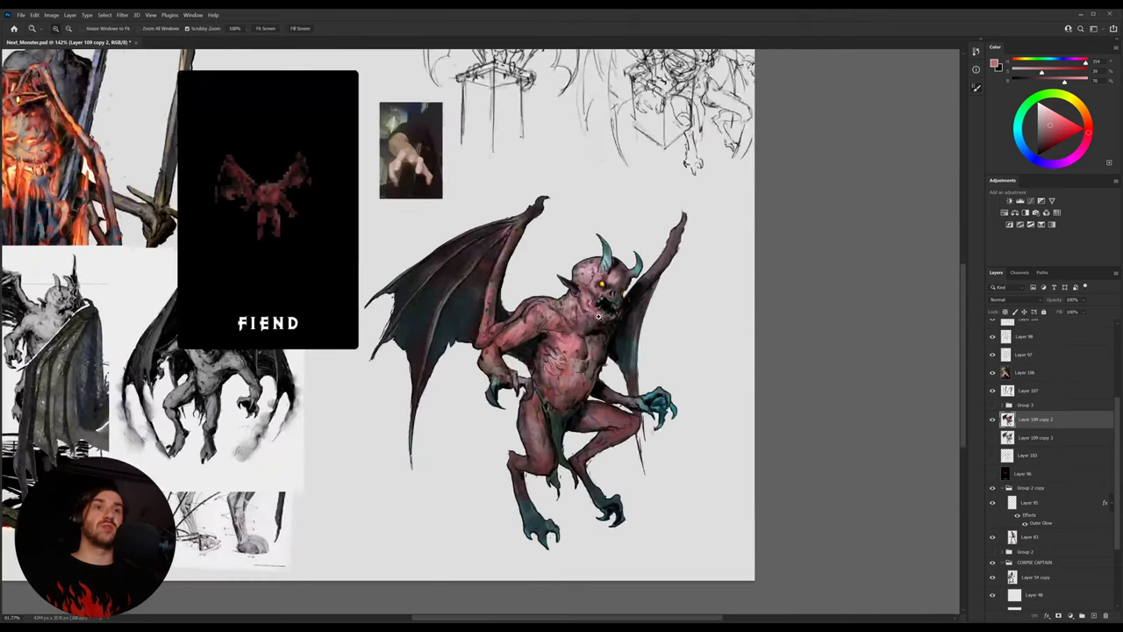
Try toning the midtones around the face and far wing with a much larger brush at 25% exposure
key(o)
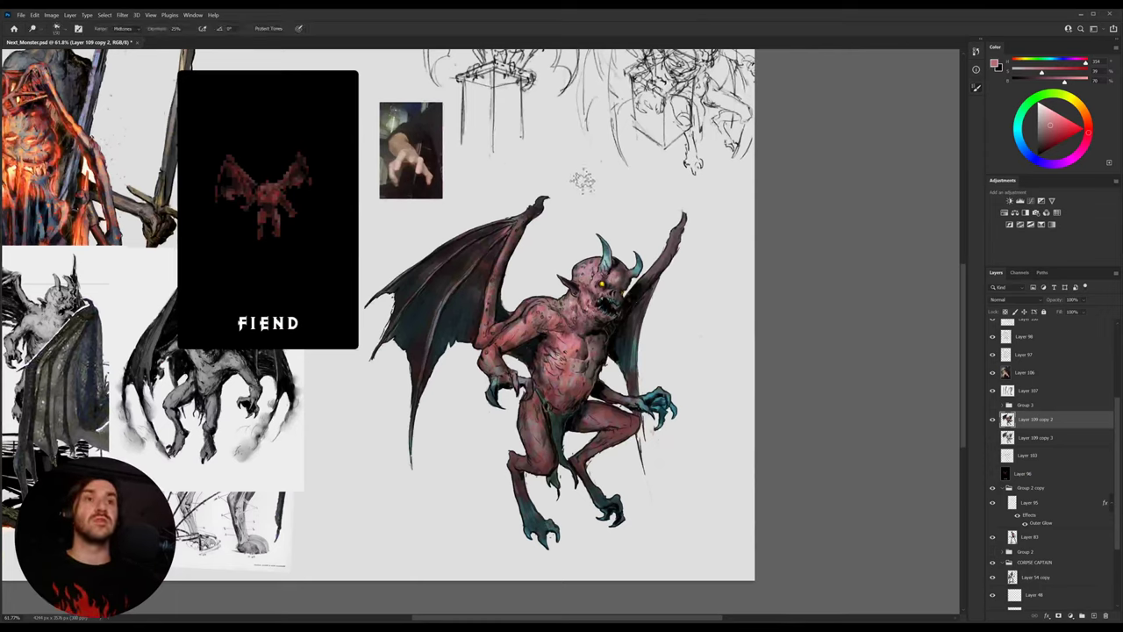
key(shift+o)
key(bracketright)
key(bracketright)
key(bracketright)
drag(621, 322, 627, 281)
key(ctrl+z)
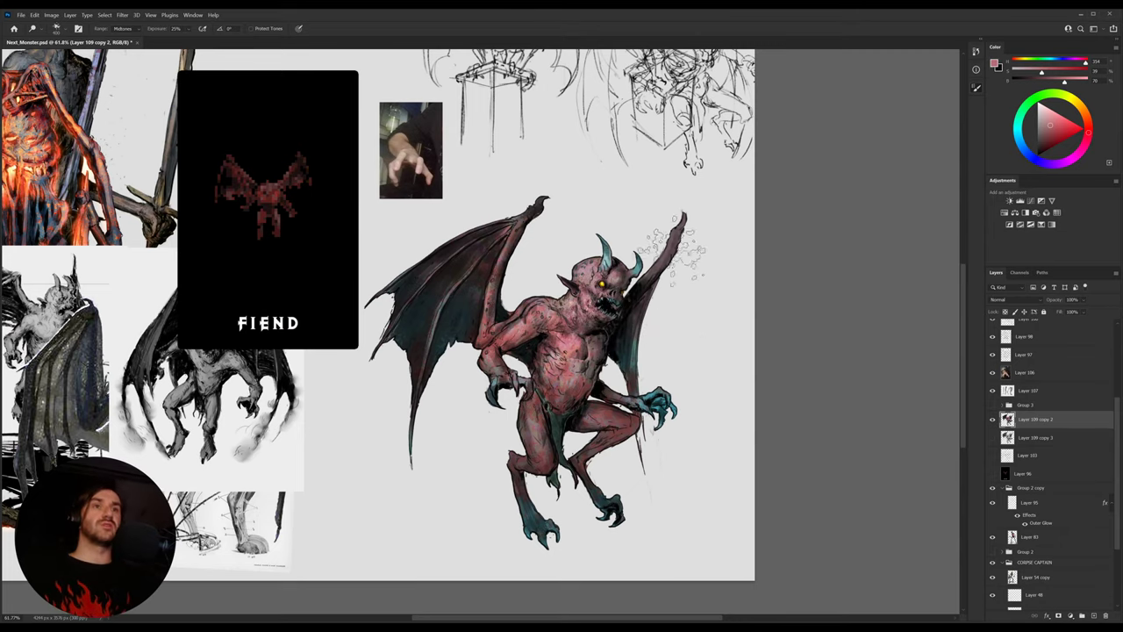
key(period)
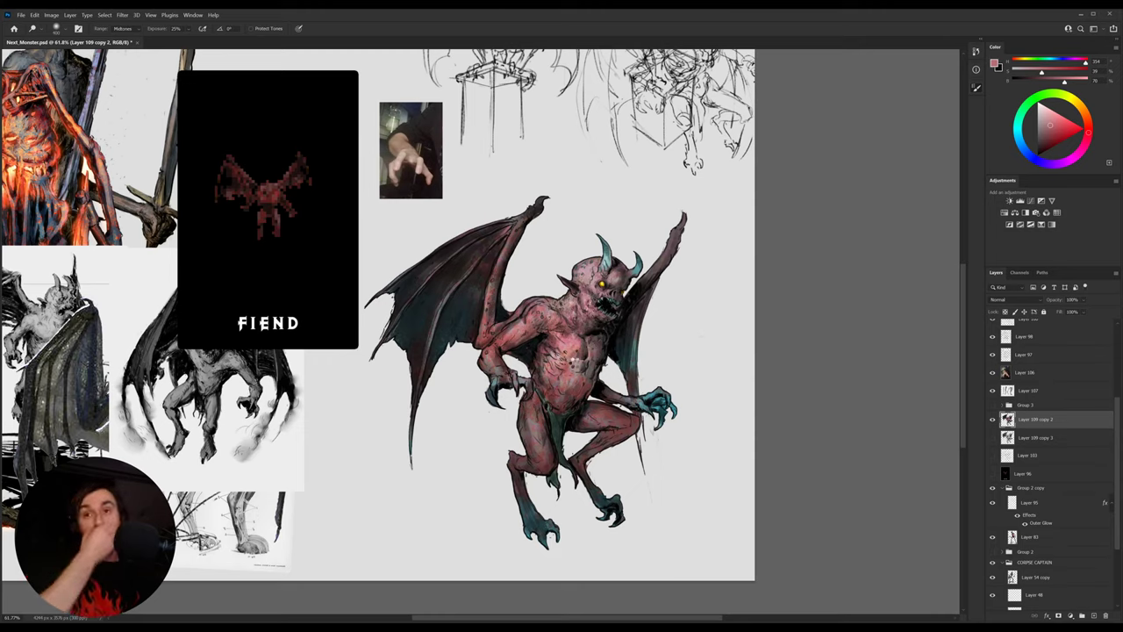
Flip the canvas horizontally and focus on the demon's upper body
key(ctrl+shift+h)
drag(372, 384, 648, 403)
key(z)
click(346, 365)
Refine the far pectoral with pale greyish pink sampled from the chest
key(i)
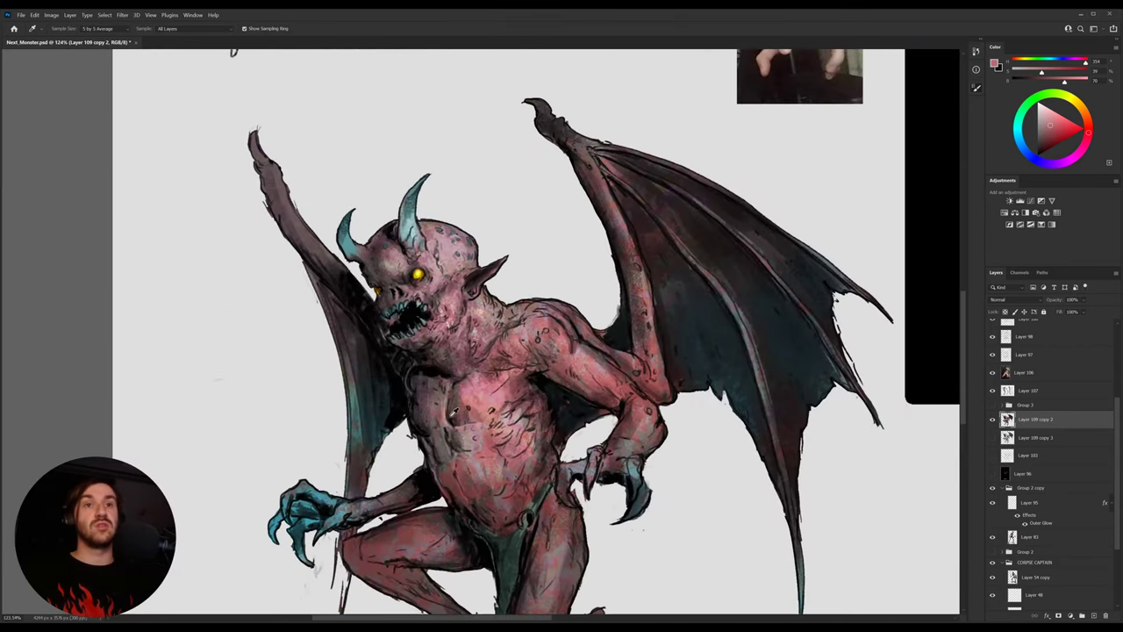
click(449, 410)
key(b)
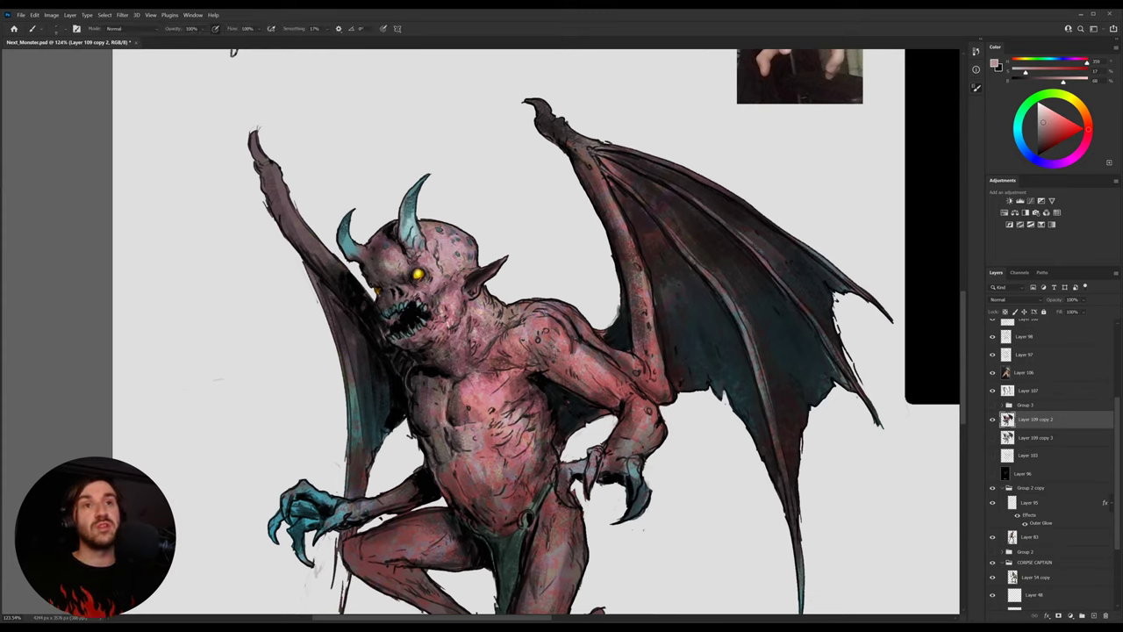
Refine the open mouth and teeth with near-black and pale grey-blue sampled from the mouth area
alt+click(429, 312)
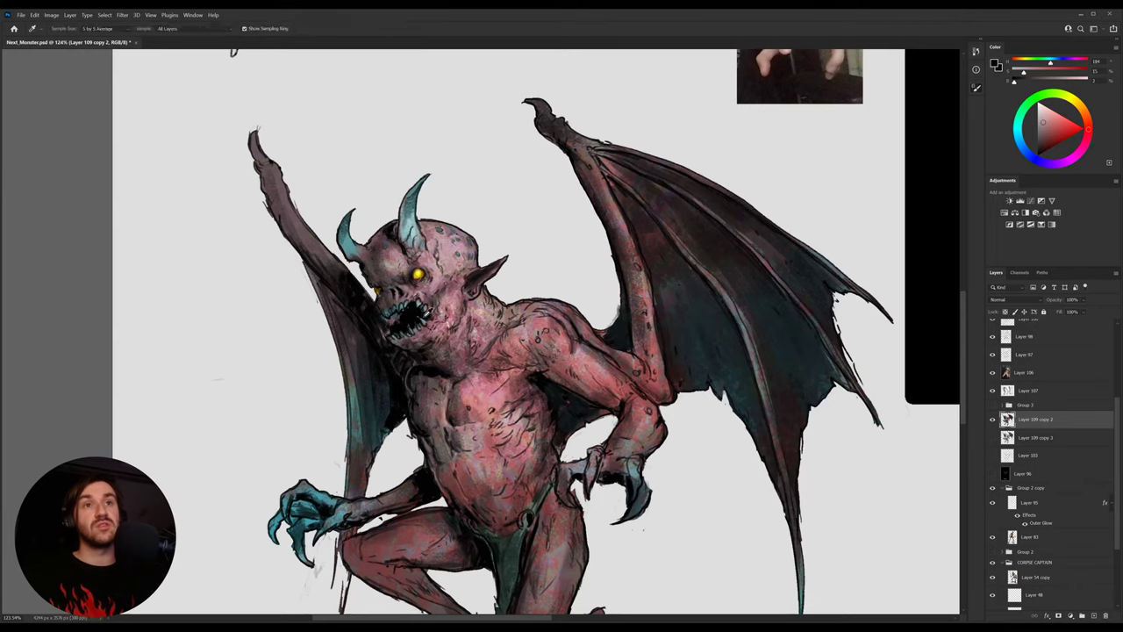
key(b)
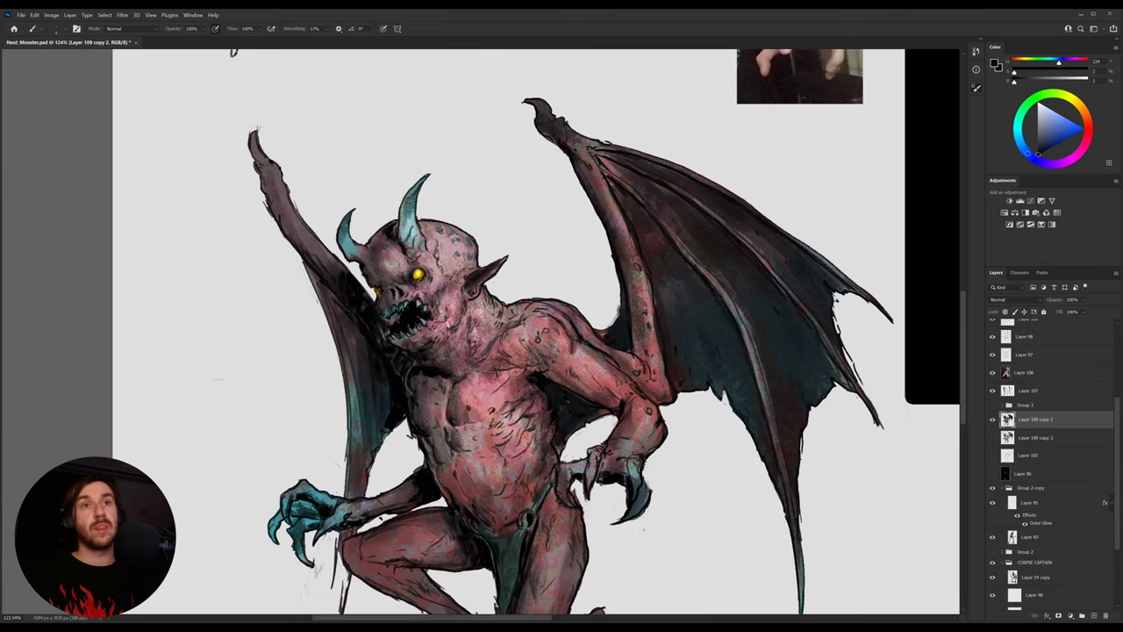
alt+click(415, 303)
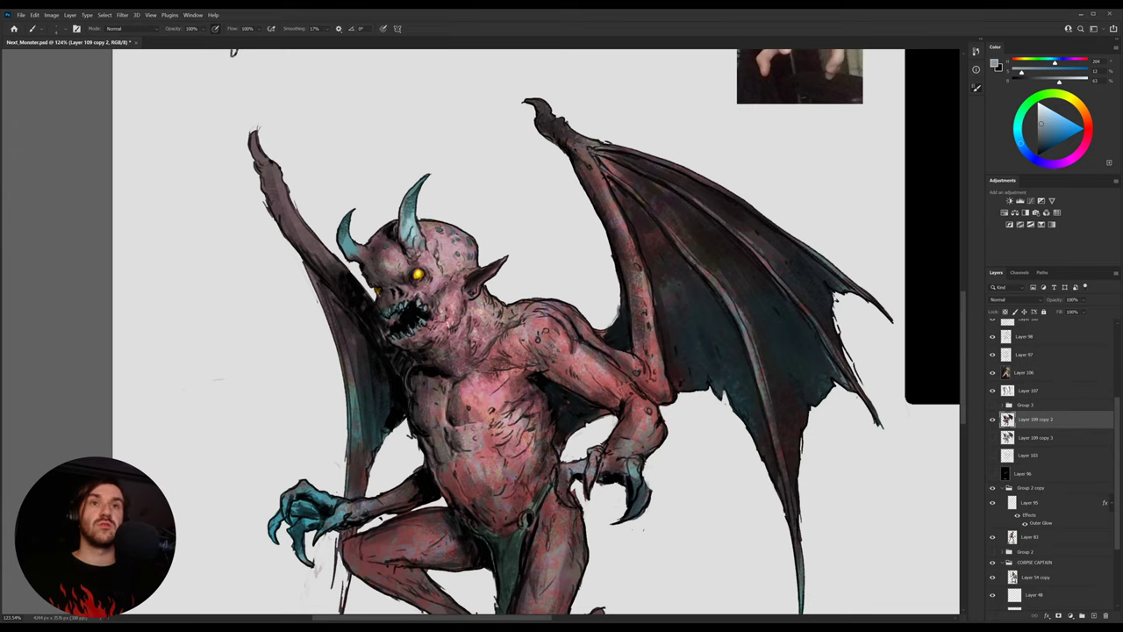
alt+click(407, 318)
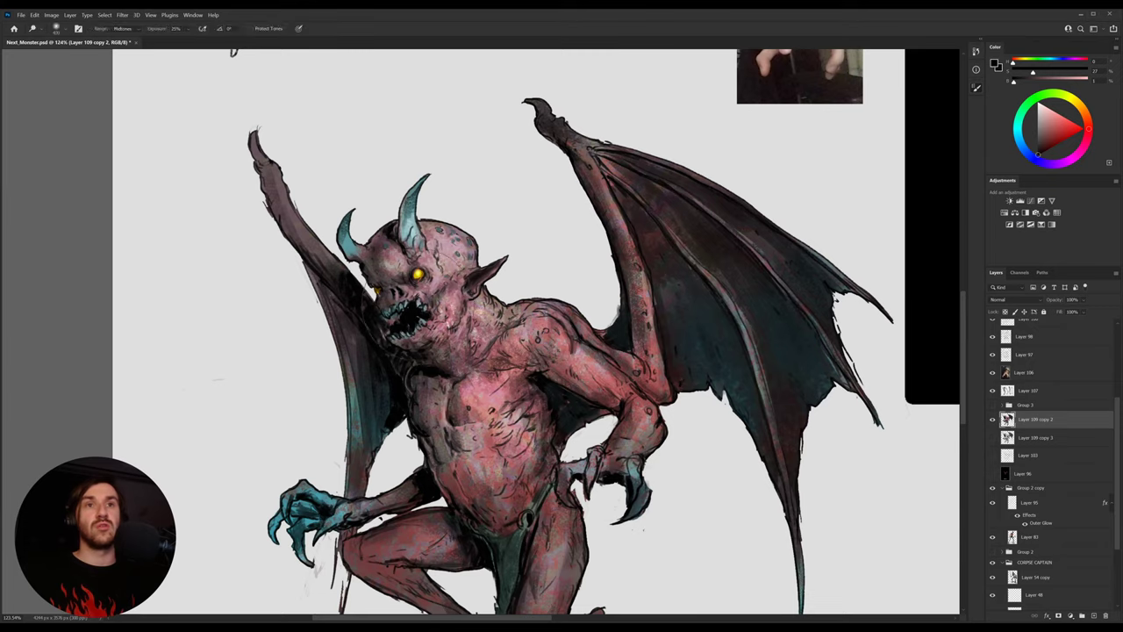
alt+click(407, 325)
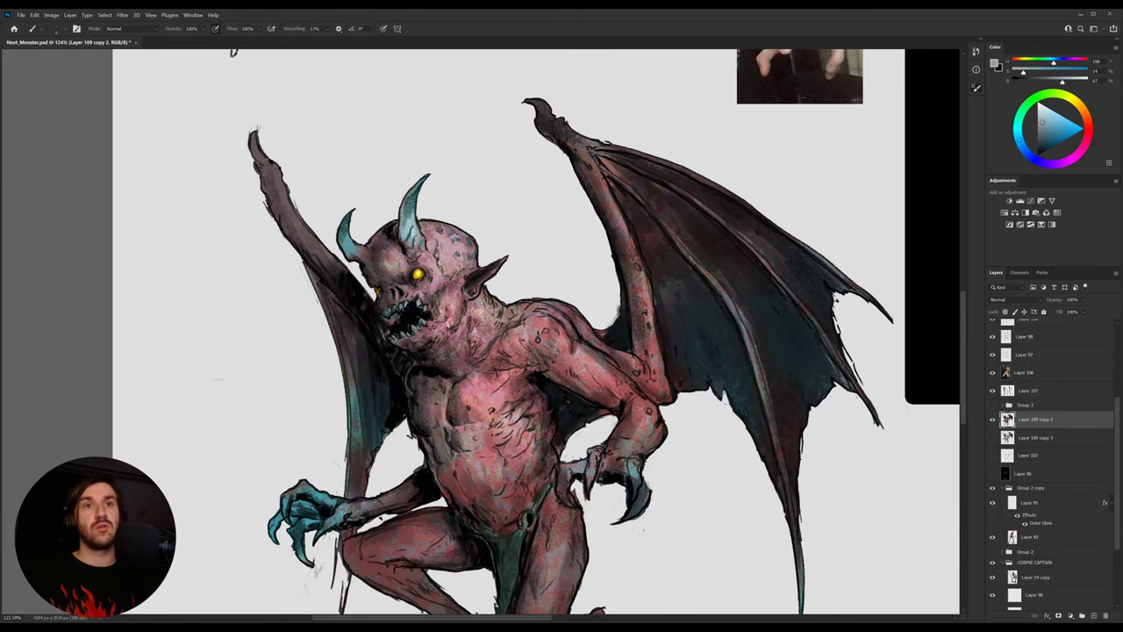
Refine the chest and near ribs with greyish pinks and a dark red-brown sampled from the torso
scroll(451, 365, down, 3)
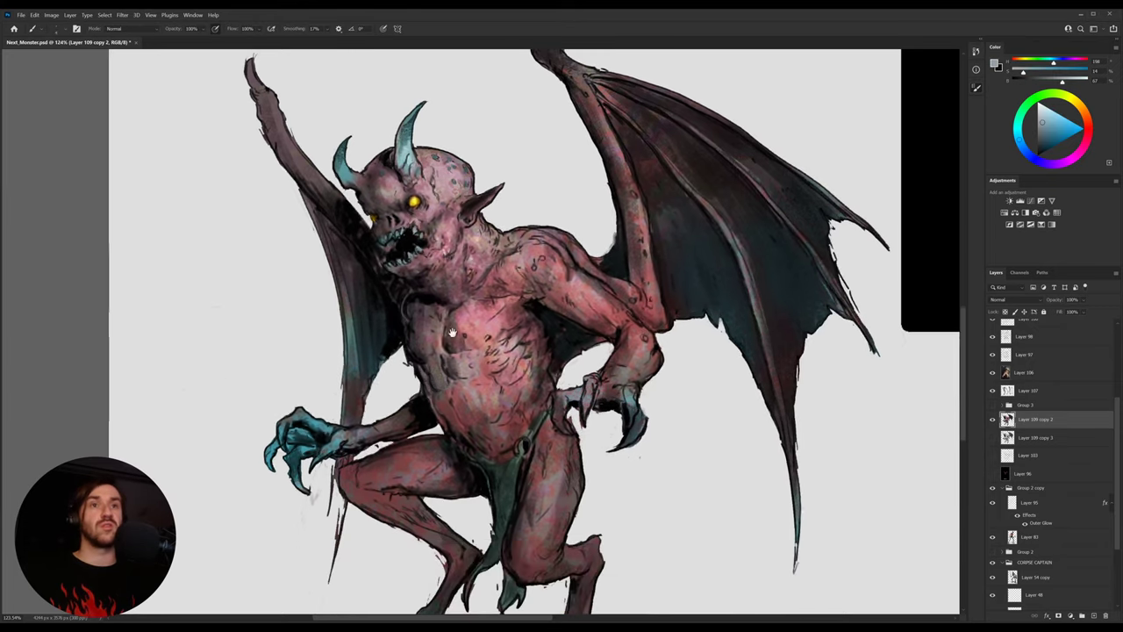
key(i)
click(446, 349)
key(b)
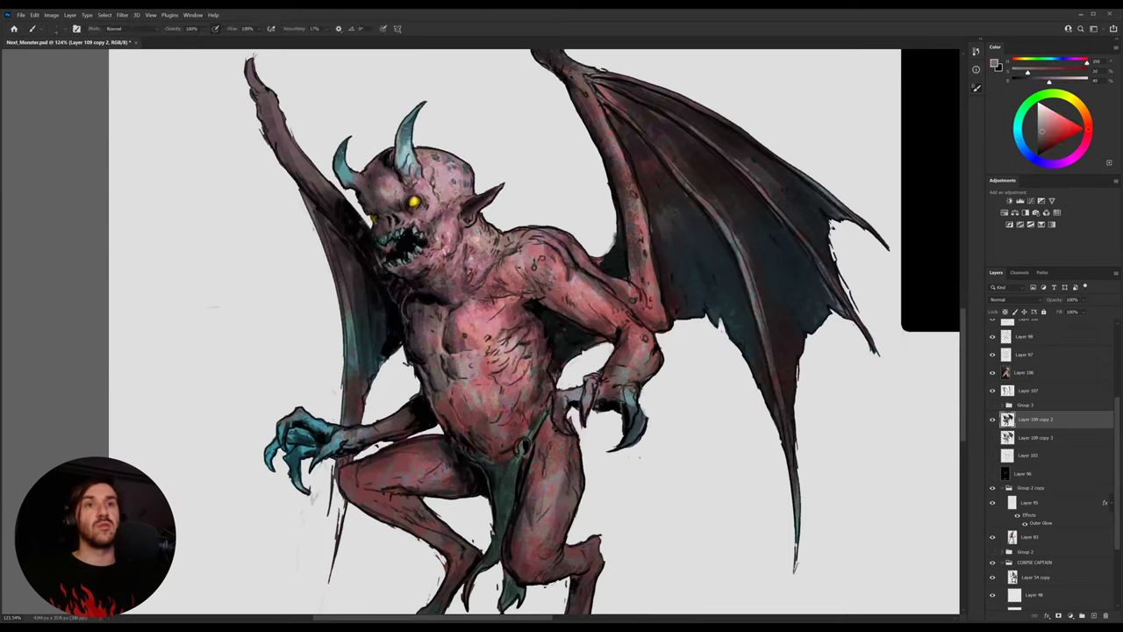
alt+click(507, 353)
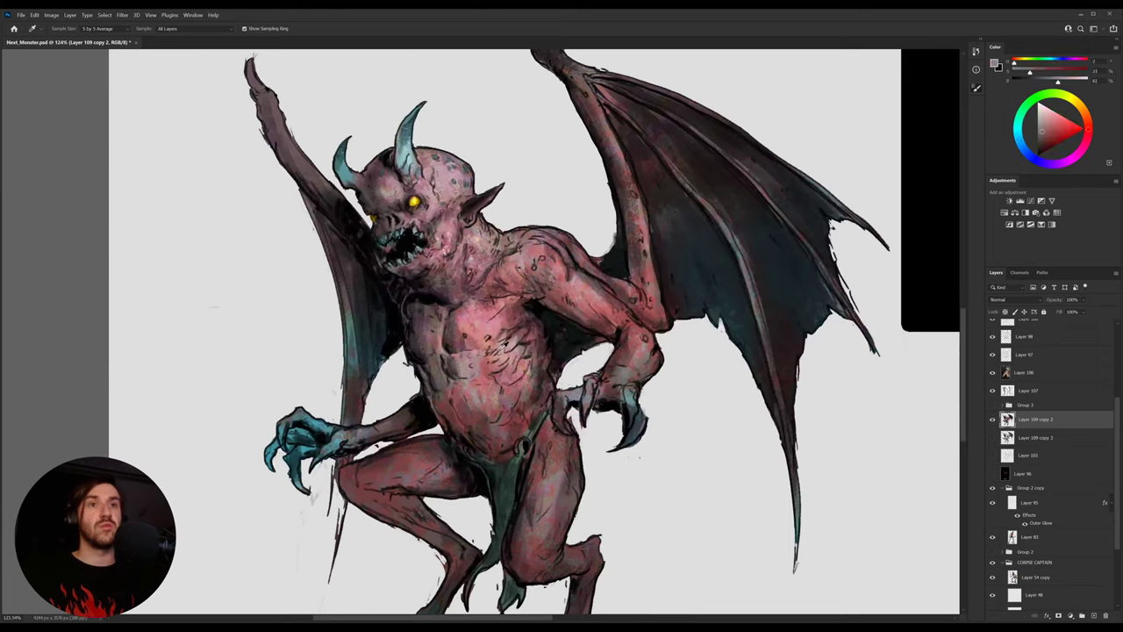
alt+click(510, 351)
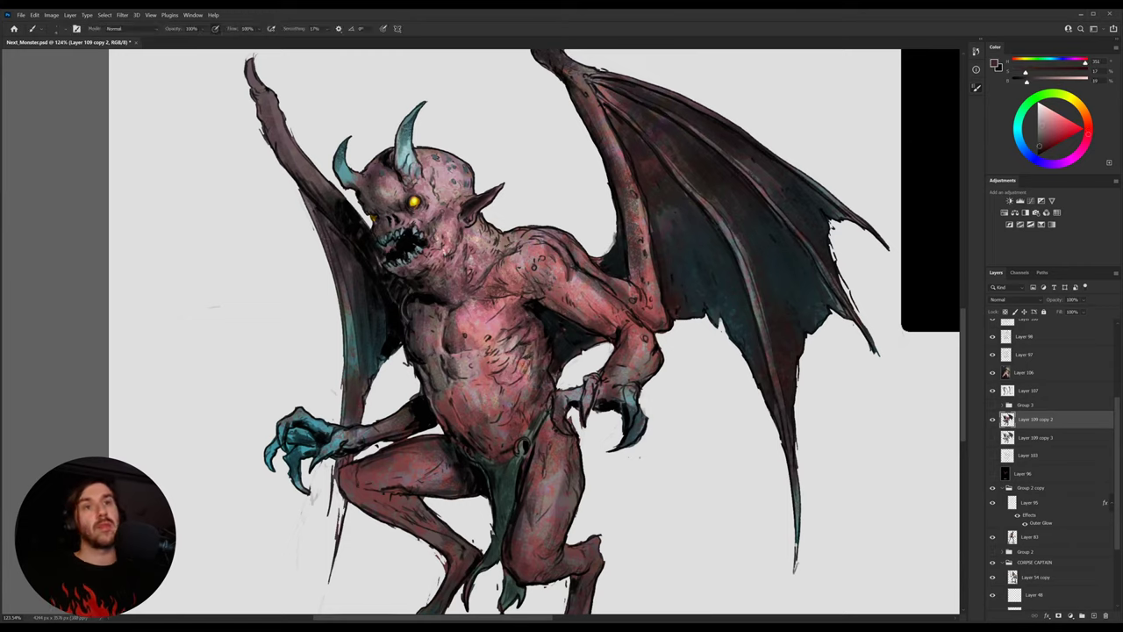
Refine the far side of the abdomen with pale pink, dark red, greyish brown and near-black sampled from its skin and creases
alt+click(471, 438)
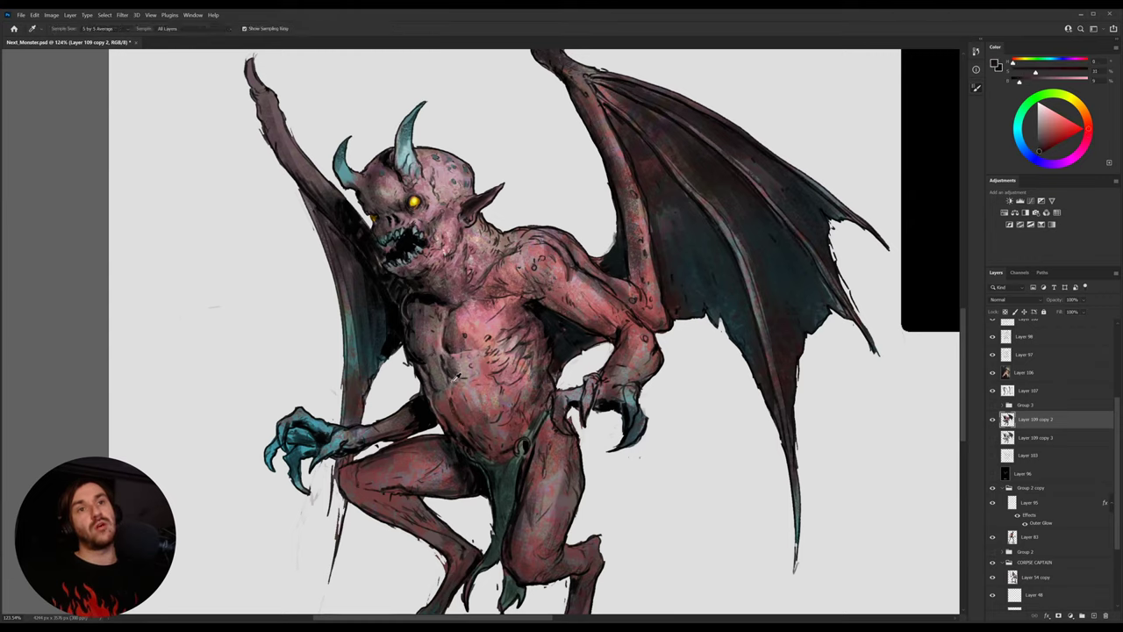
alt+click(443, 345)
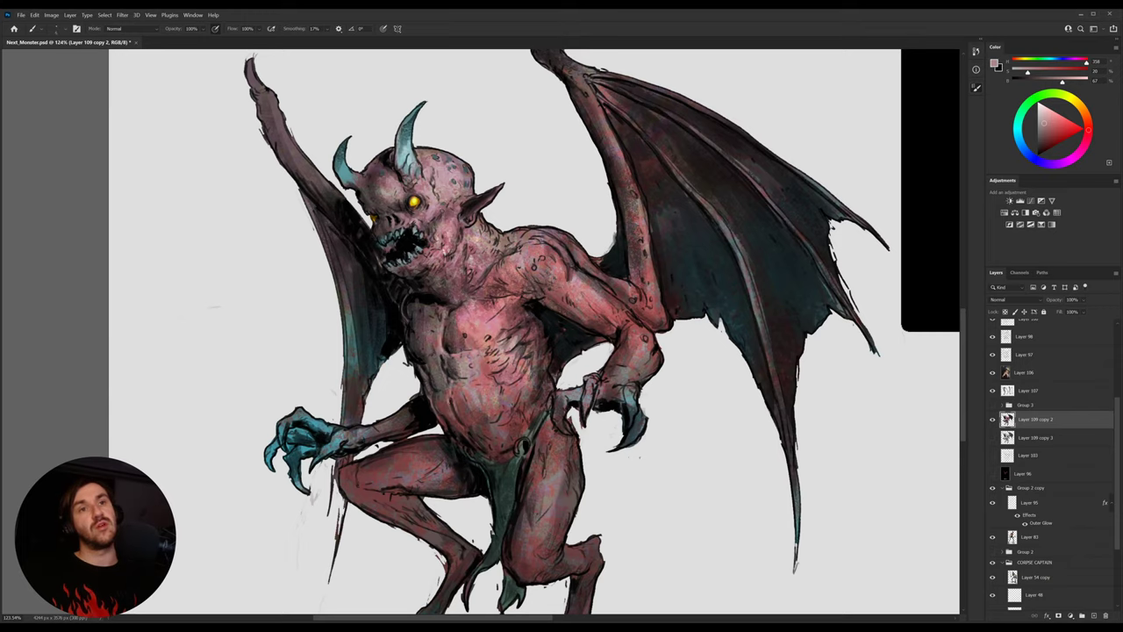
alt+click(449, 409)
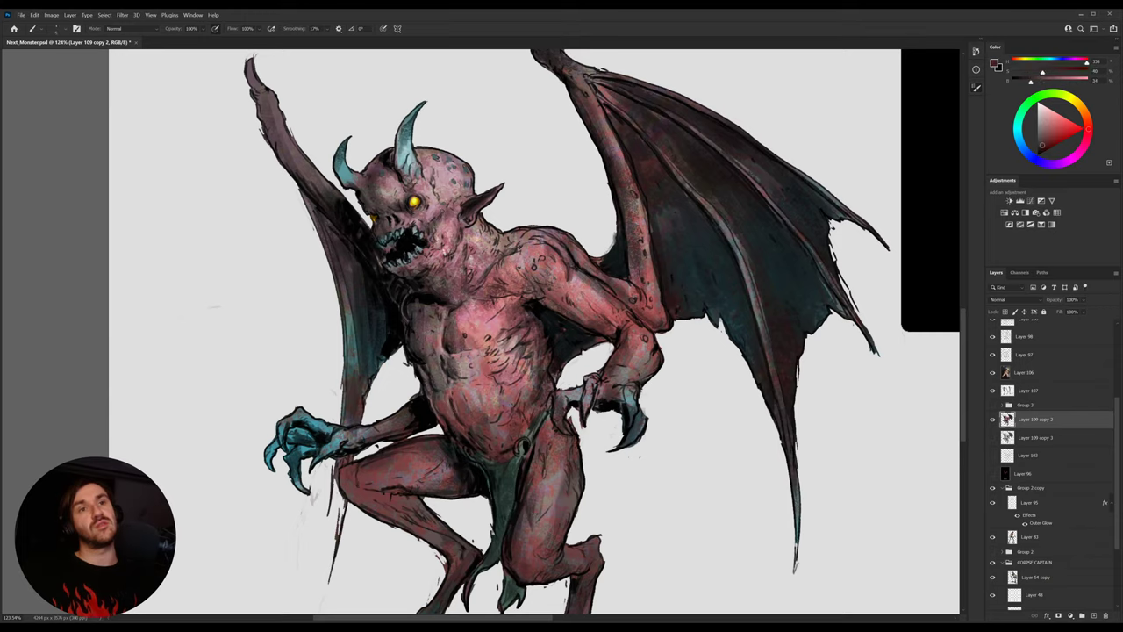
alt+click(444, 369)
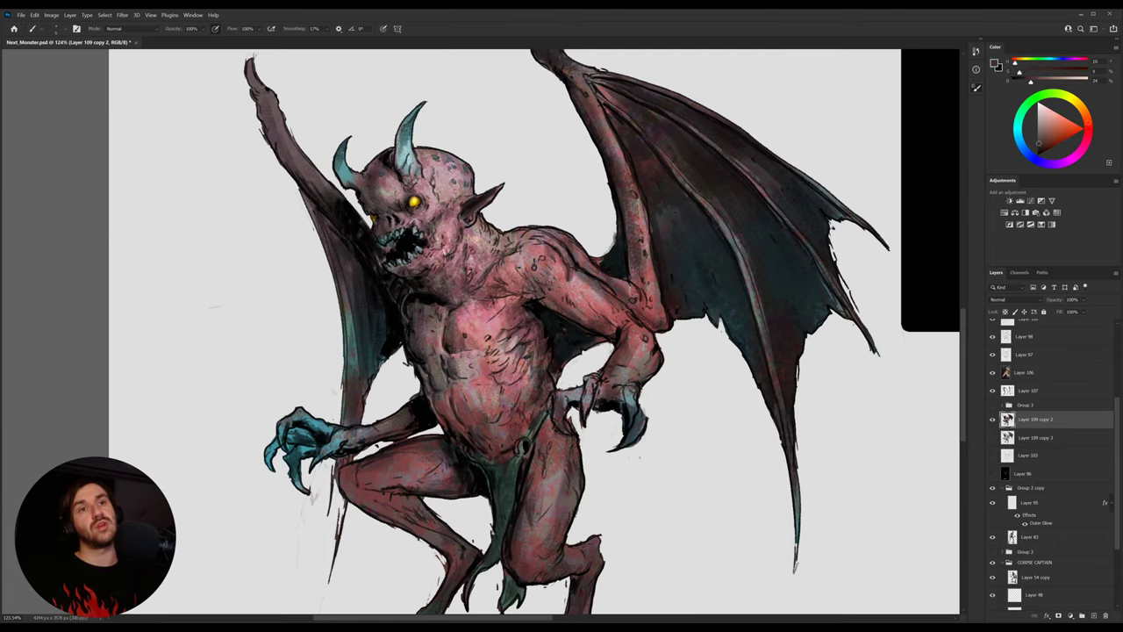
alt+click(429, 369)
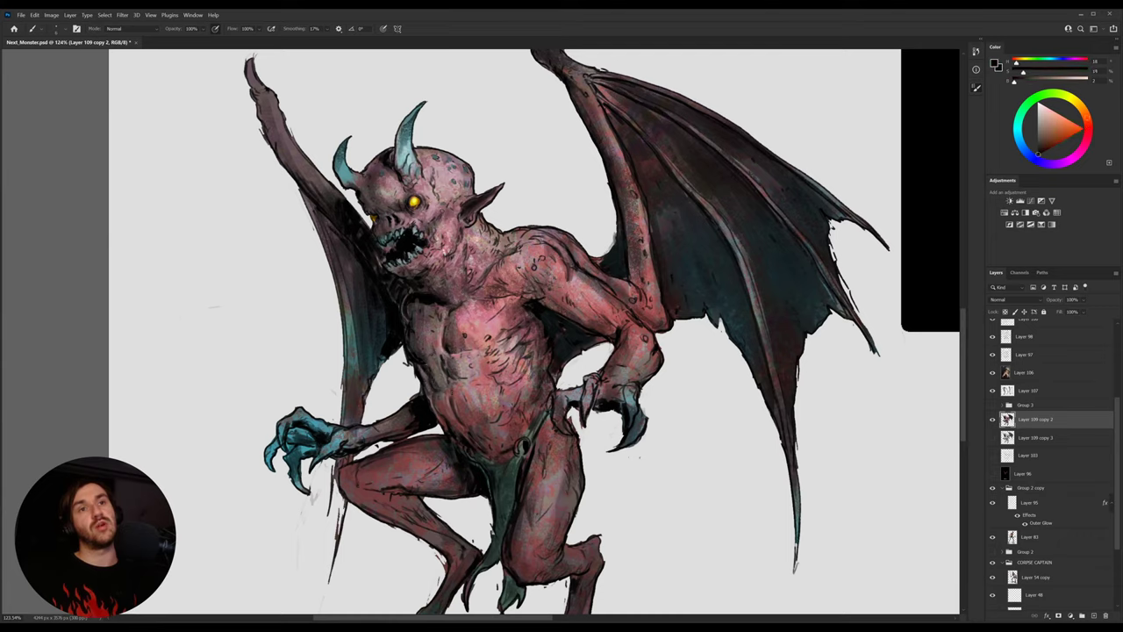
alt+click(442, 399)
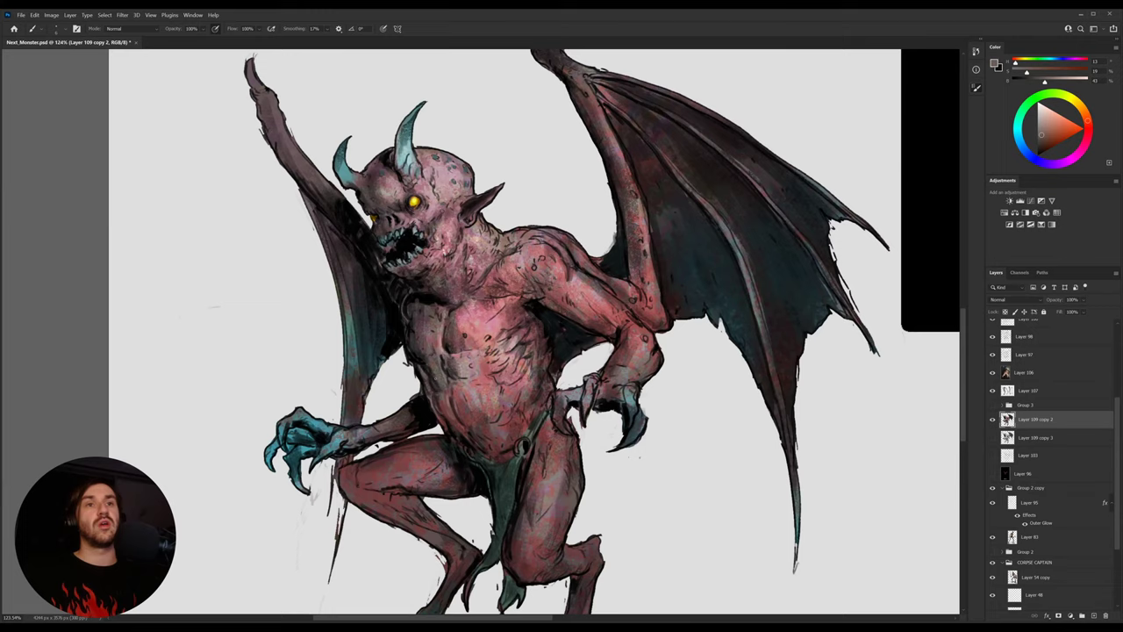
alt+click(440, 396)
alt+click(438, 395)
alt+click(441, 399)
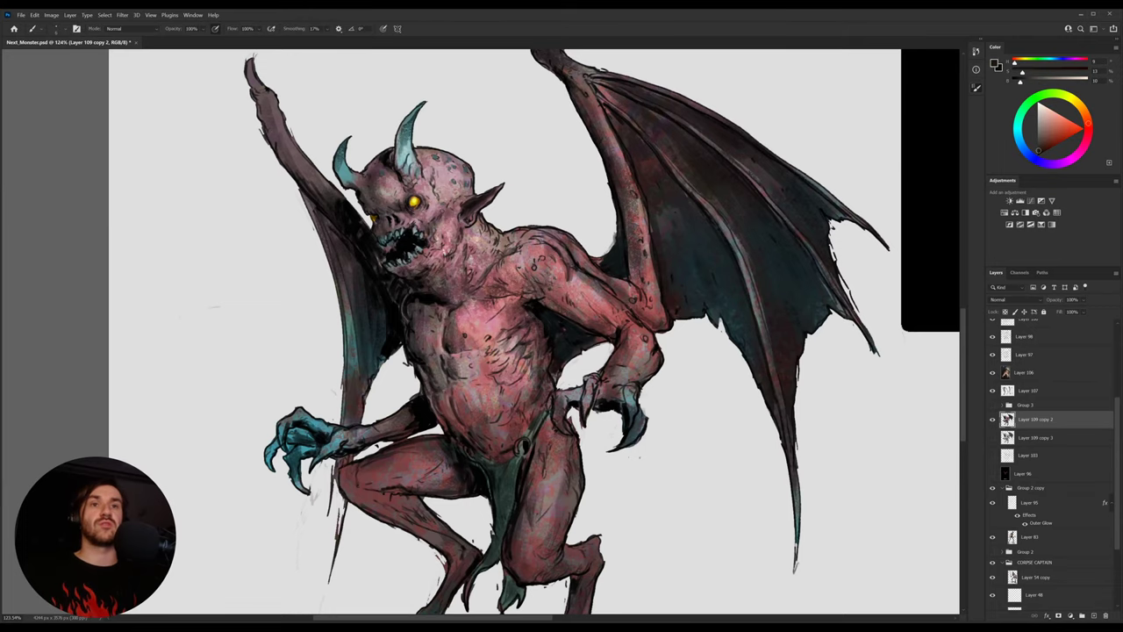
drag(446, 515, 462, 496)
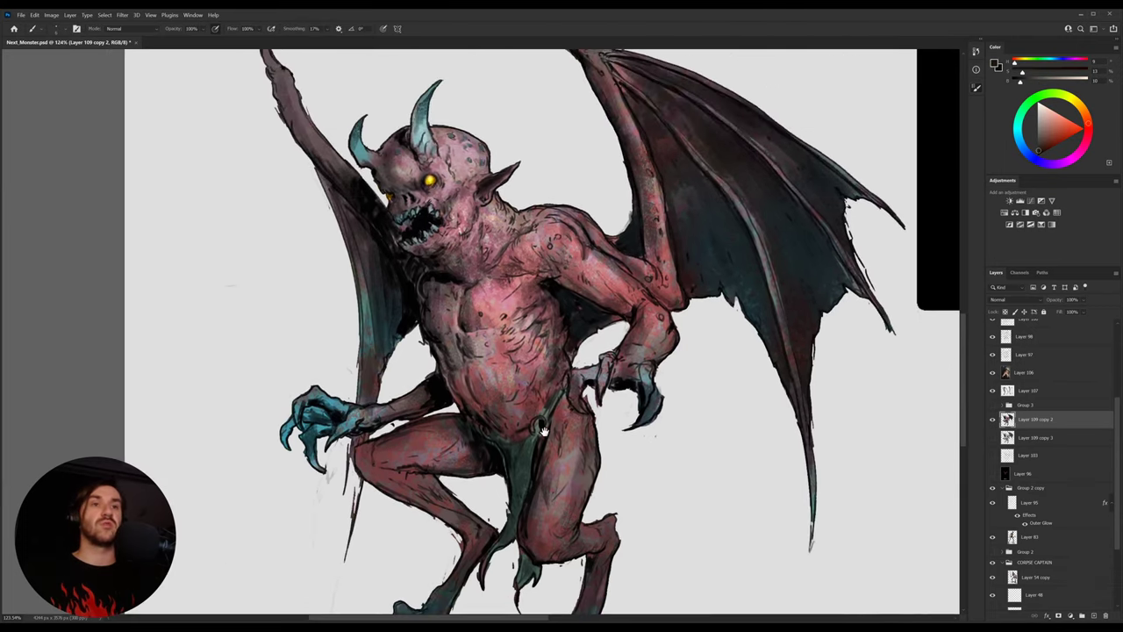
Refine the crease and lower edge of the far pectoral with greyish pinks and near-black sampled from the chest
alt+click(461, 321)
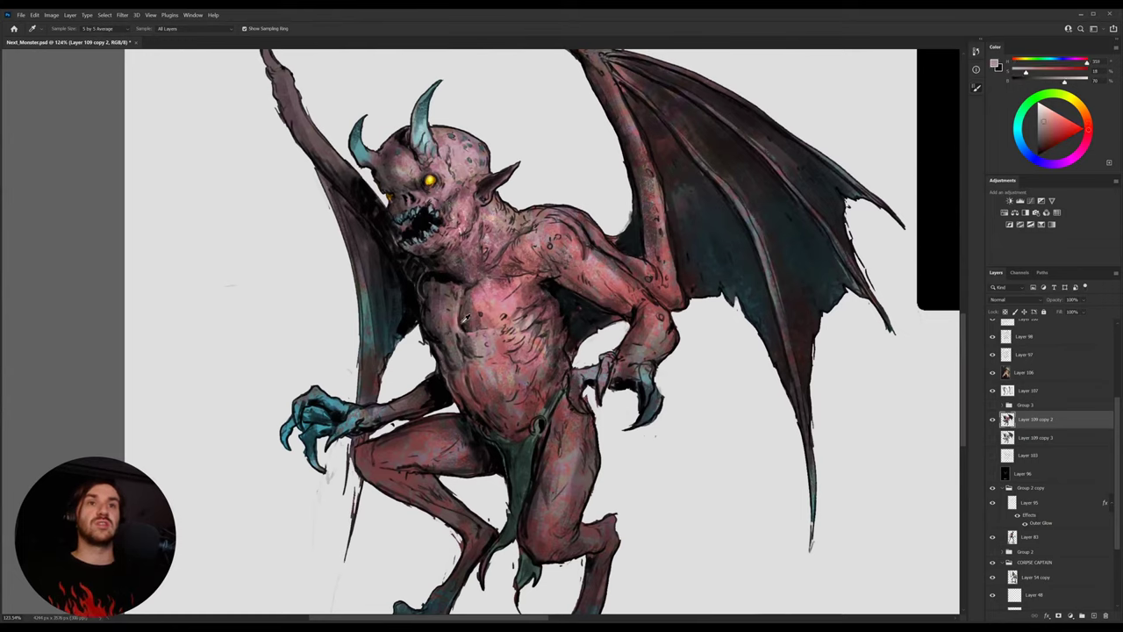
alt+click(466, 321)
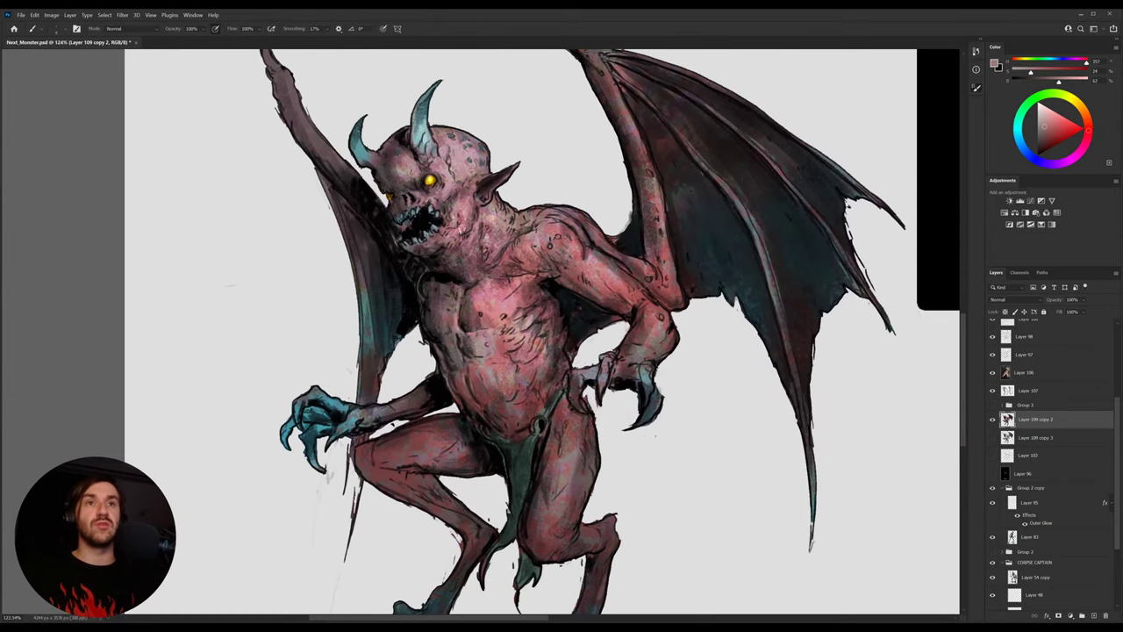
alt+click(466, 321)
alt+click(457, 321)
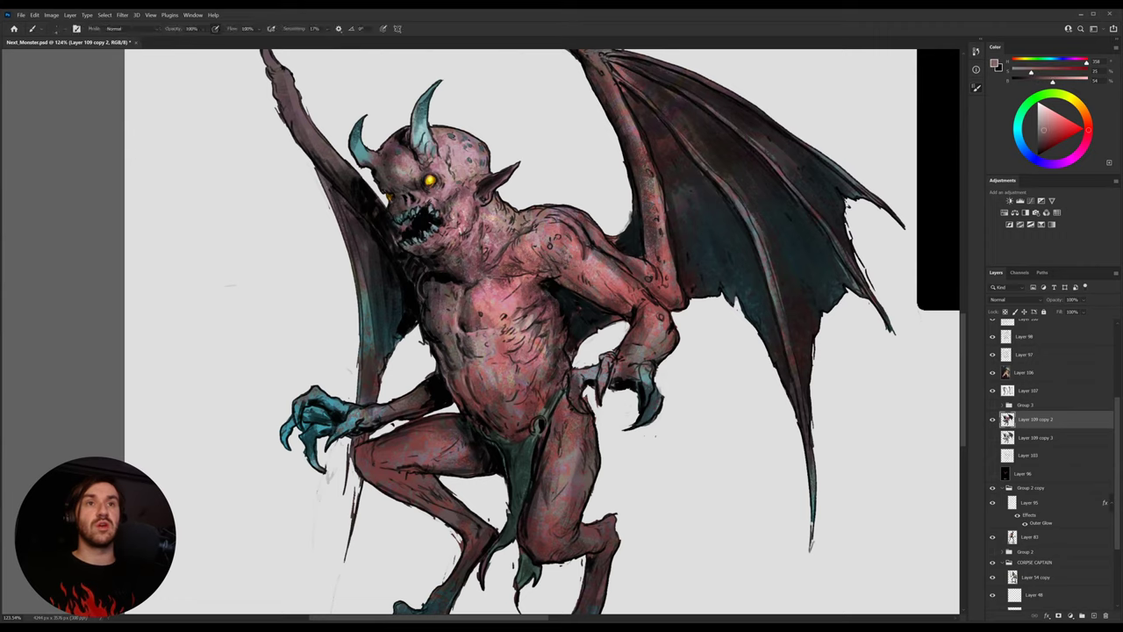
alt+click(460, 322)
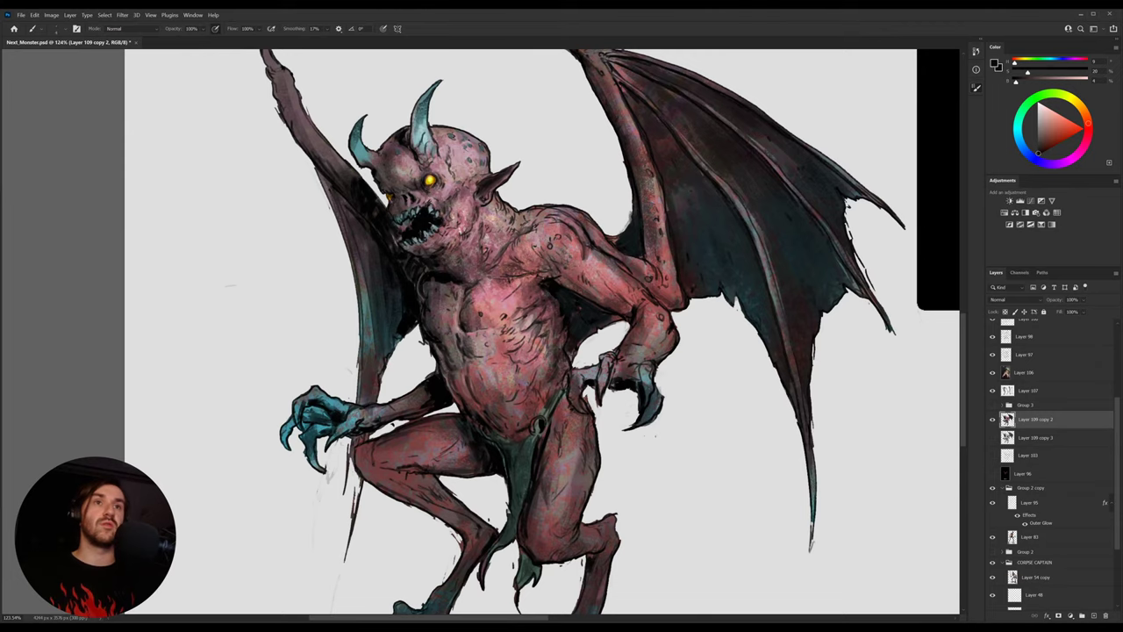
Refine the near pectoral and breastbone with a greyish pink and stronger pinks sampled from the chest
drag(558, 374, 567, 340)
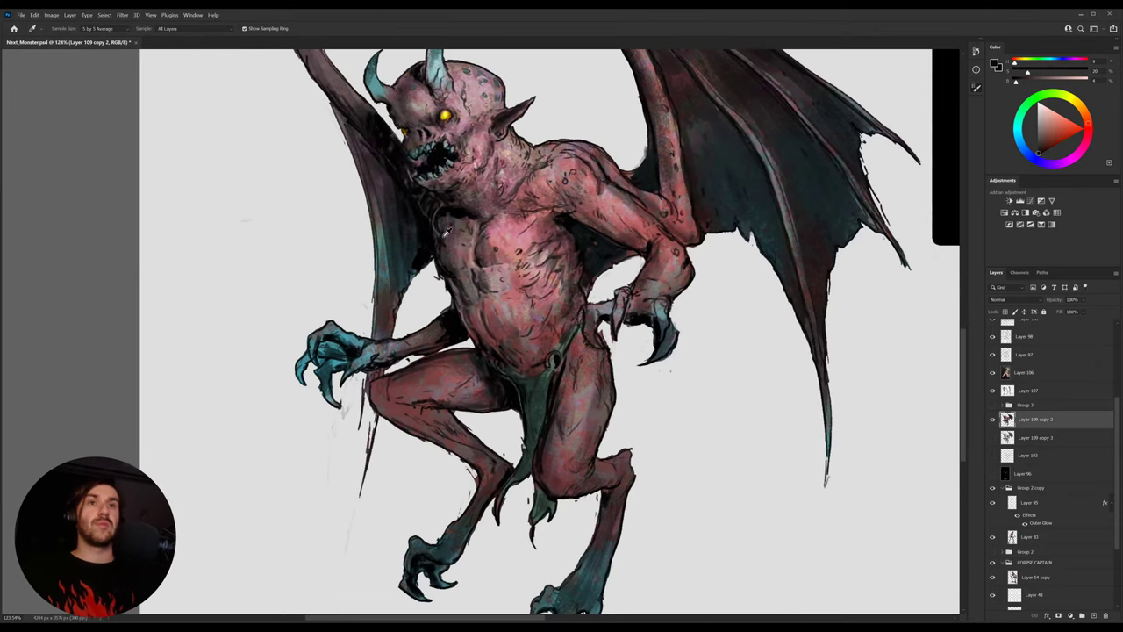
alt+click(483, 252)
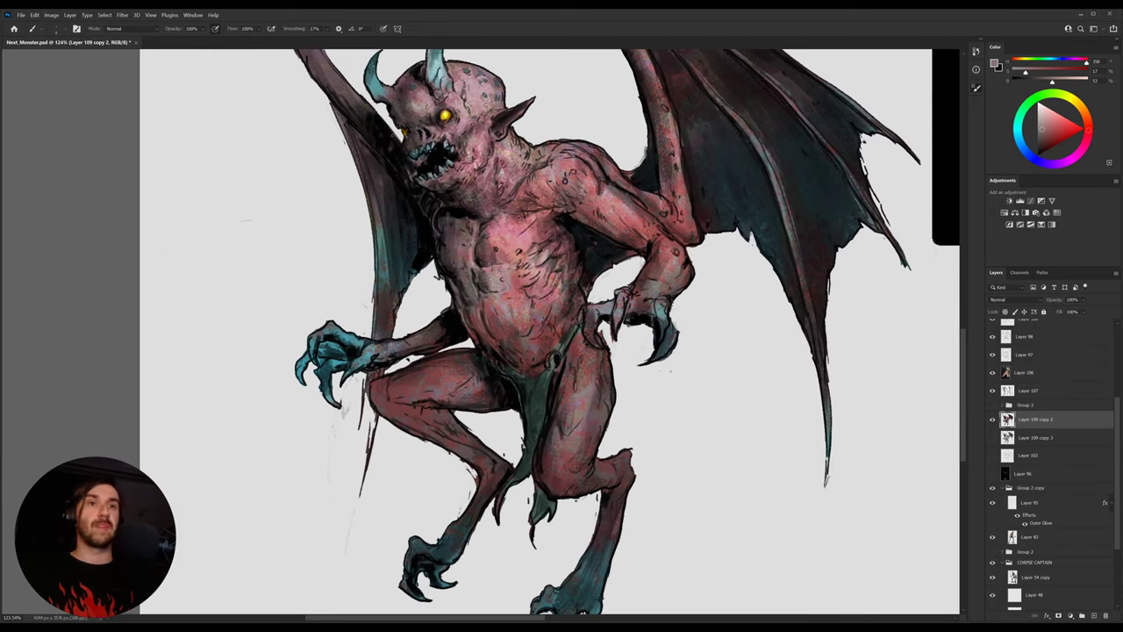
alt+click(506, 234)
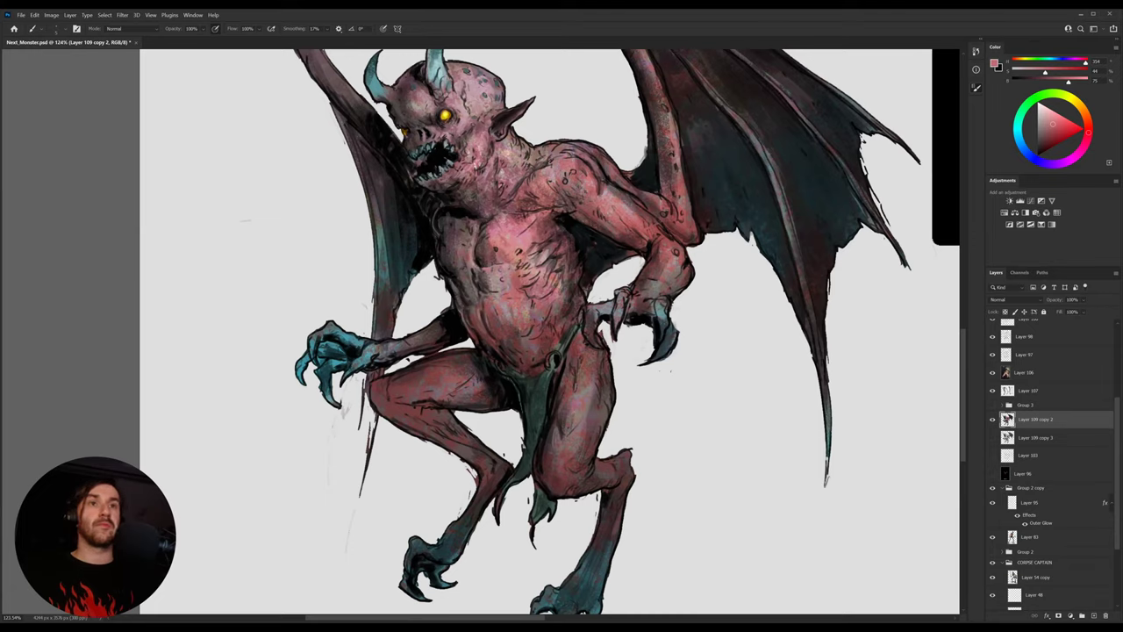
alt+click(509, 249)
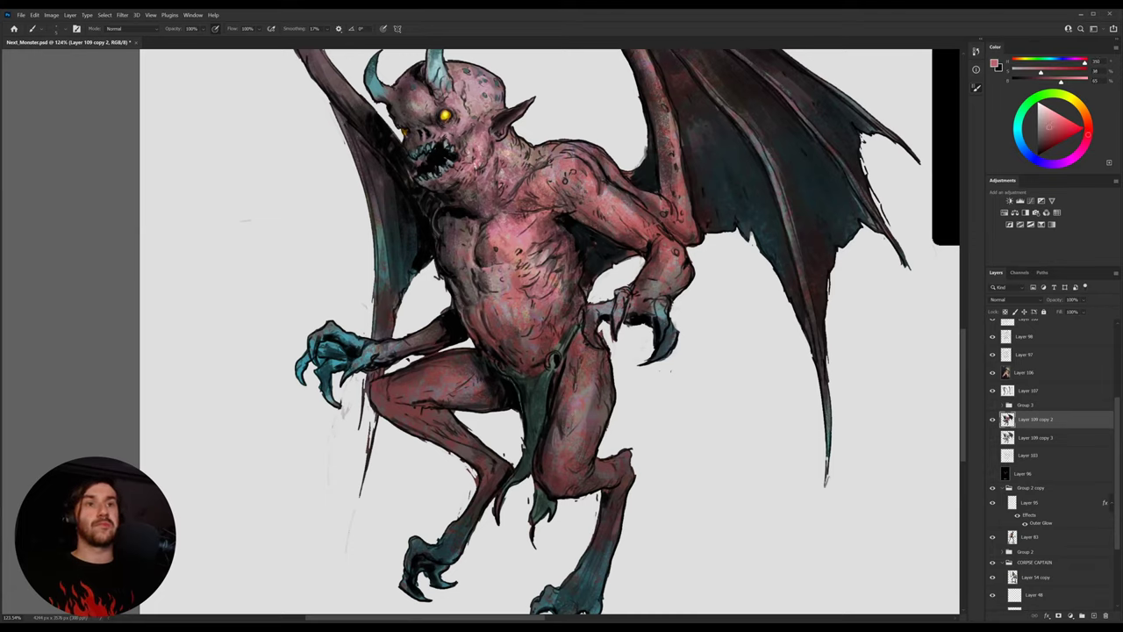
Define the loincloth's ring with near-black, dark green and greyish green sampled around it
alt+click(565, 370)
alt+click(556, 355)
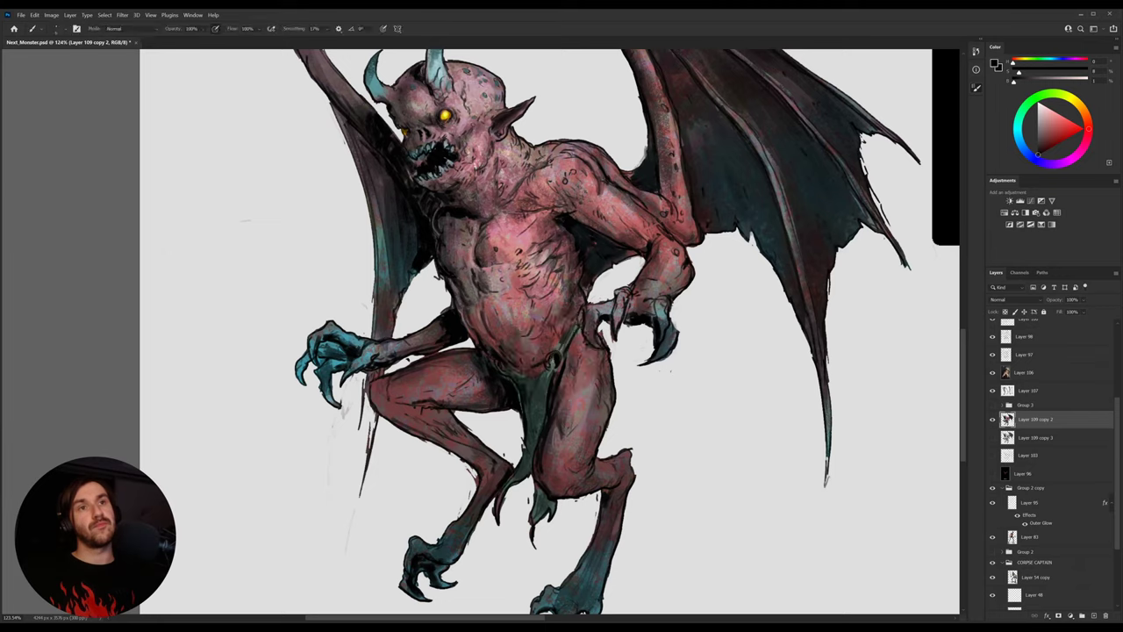
alt+click(551, 361)
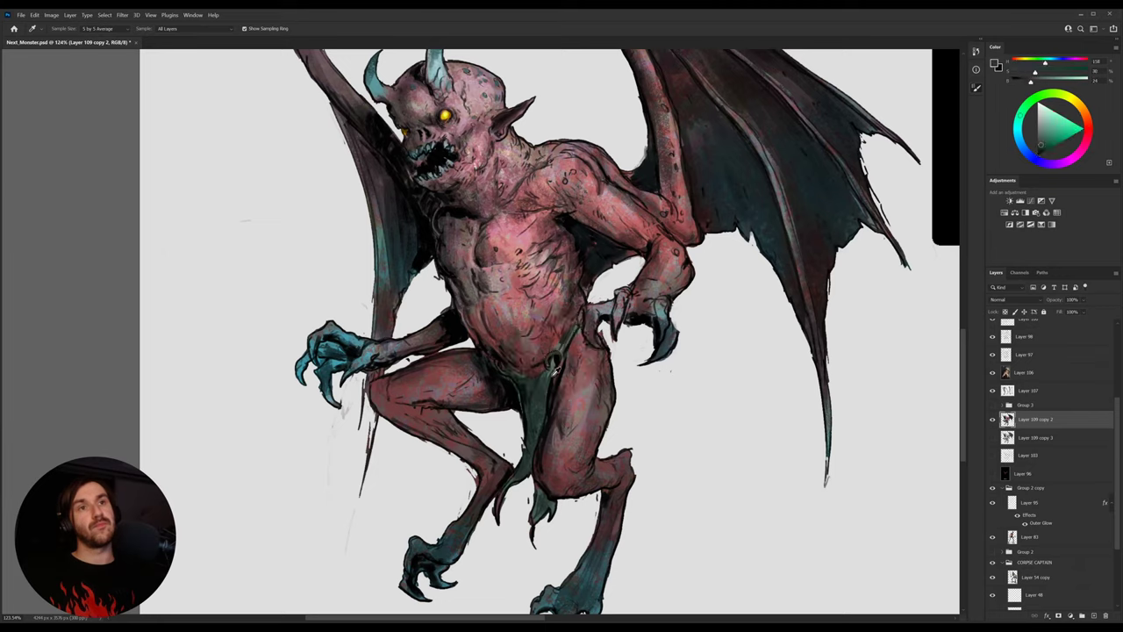
alt+click(555, 367)
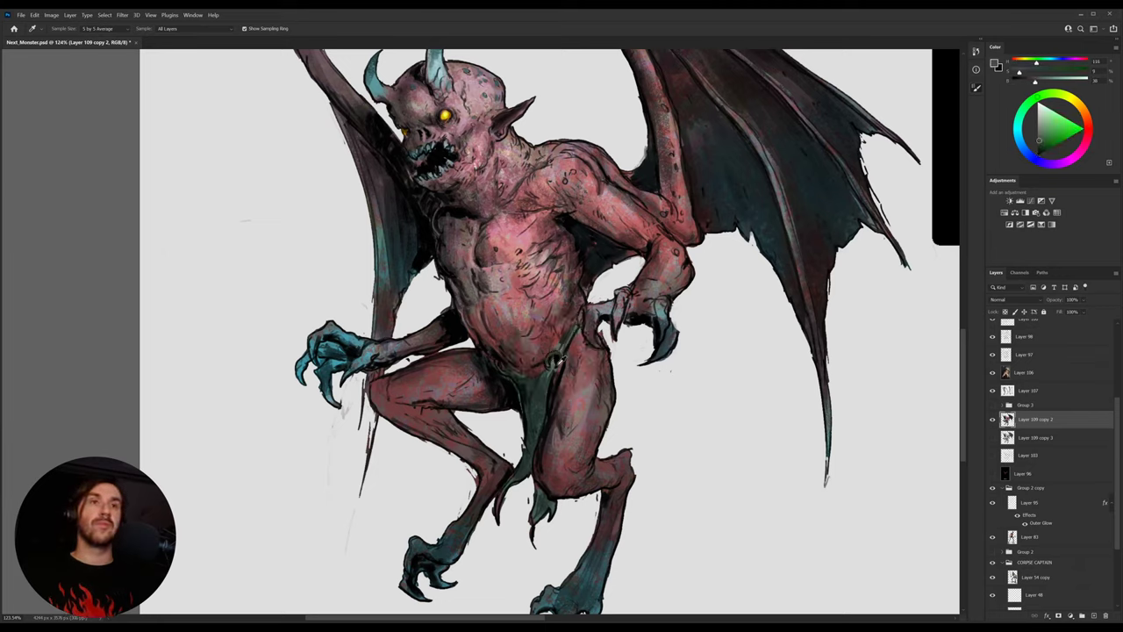
alt+click(560, 361)
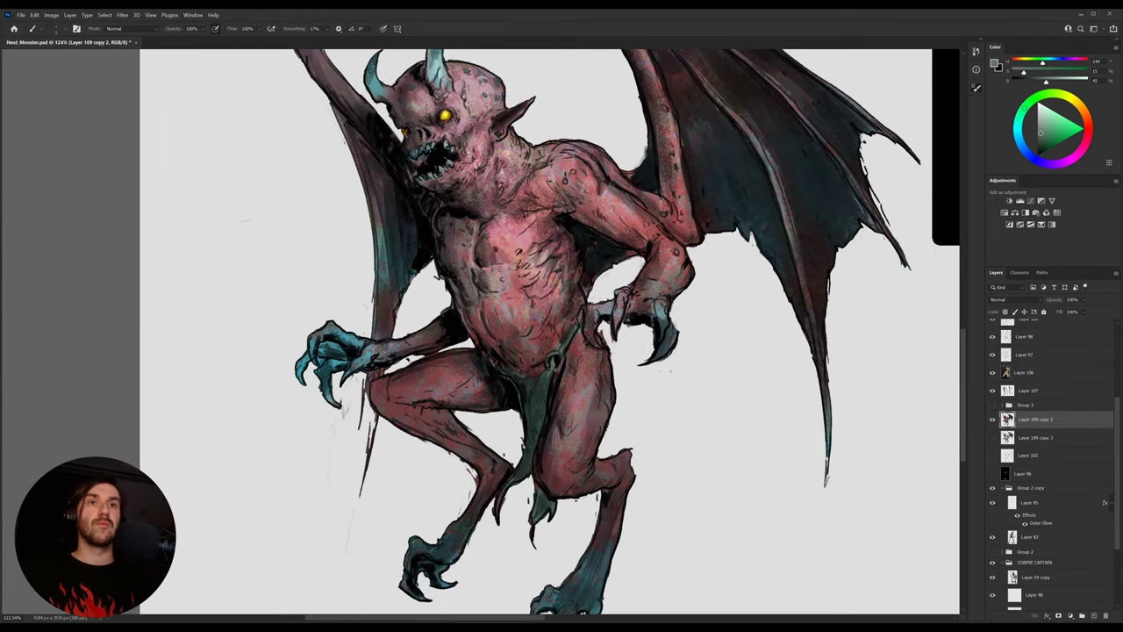
Refine the far hand and far foot with dark teals and near-black sampled from their claws
drag(332, 362, 386, 445)
alt+click(386, 445)
key(e)
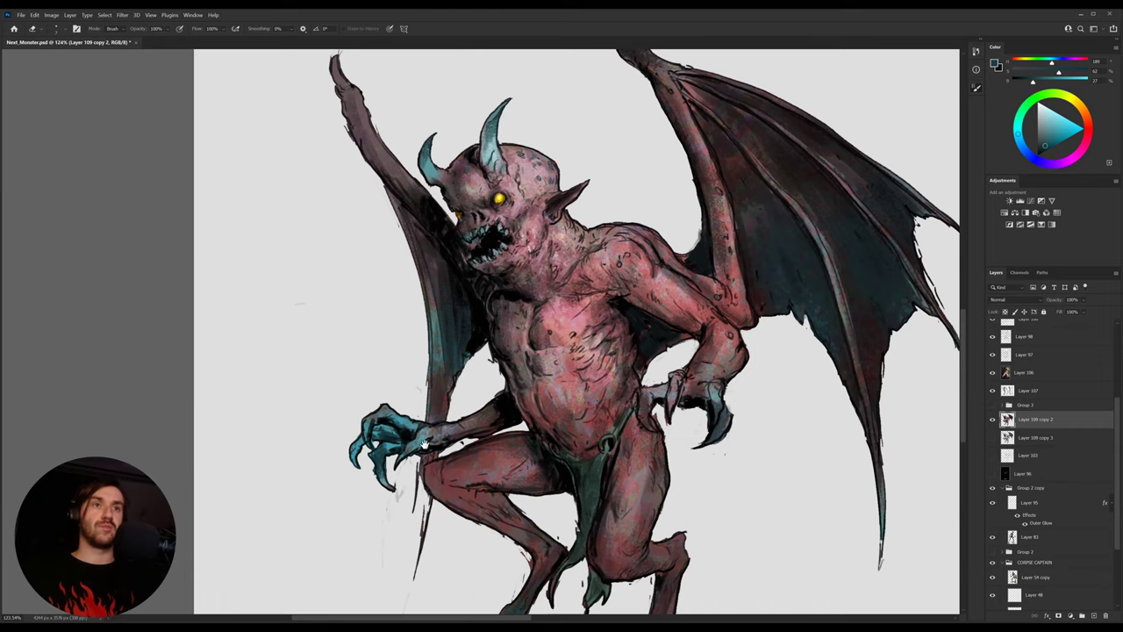
drag(426, 445, 398, 422)
drag(423, 469, 421, 377)
alt+click(435, 502)
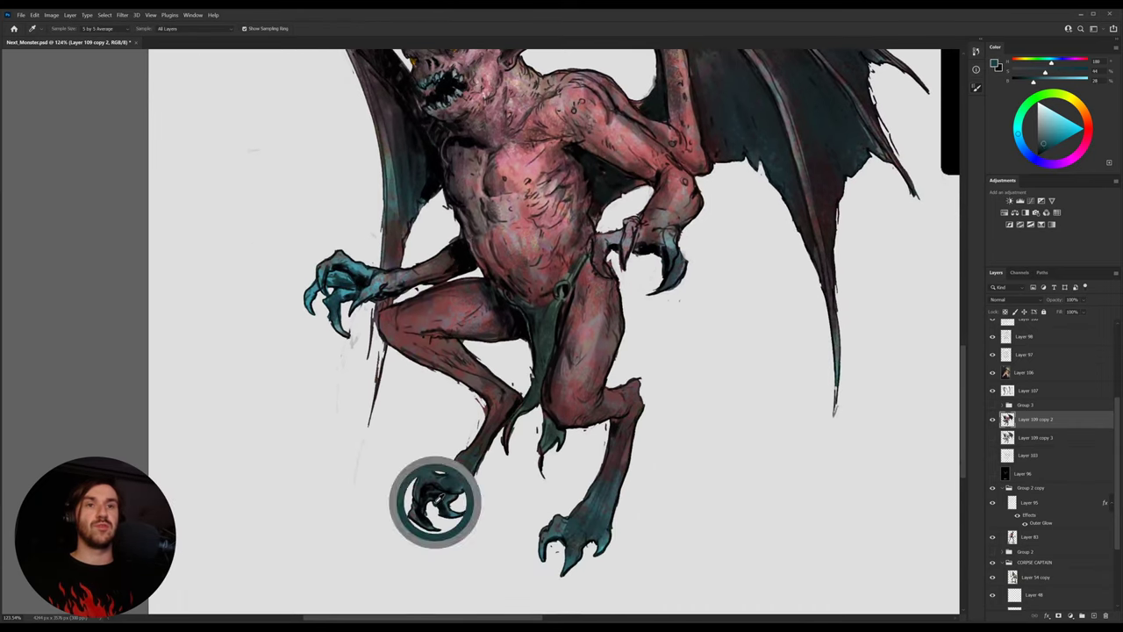
alt+click(439, 495)
Clean up and refine the far forearm with dark red and near-black sampled from the arm and nearby shadows
drag(570, 377, 611, 412)
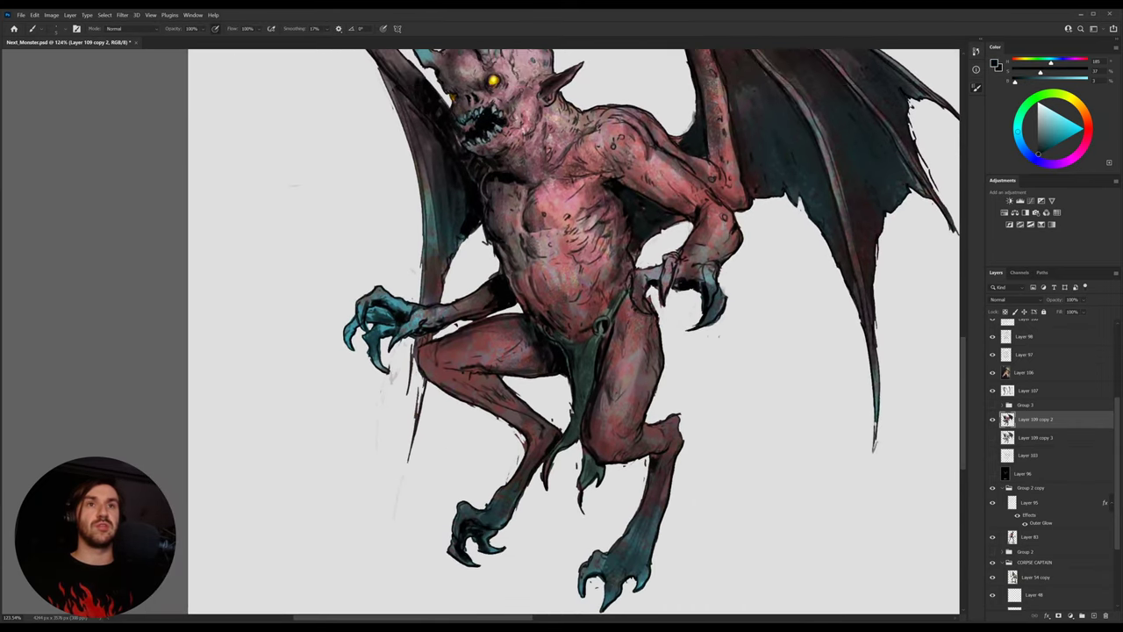
key(r)
drag(654, 367, 656, 308)
key(e)
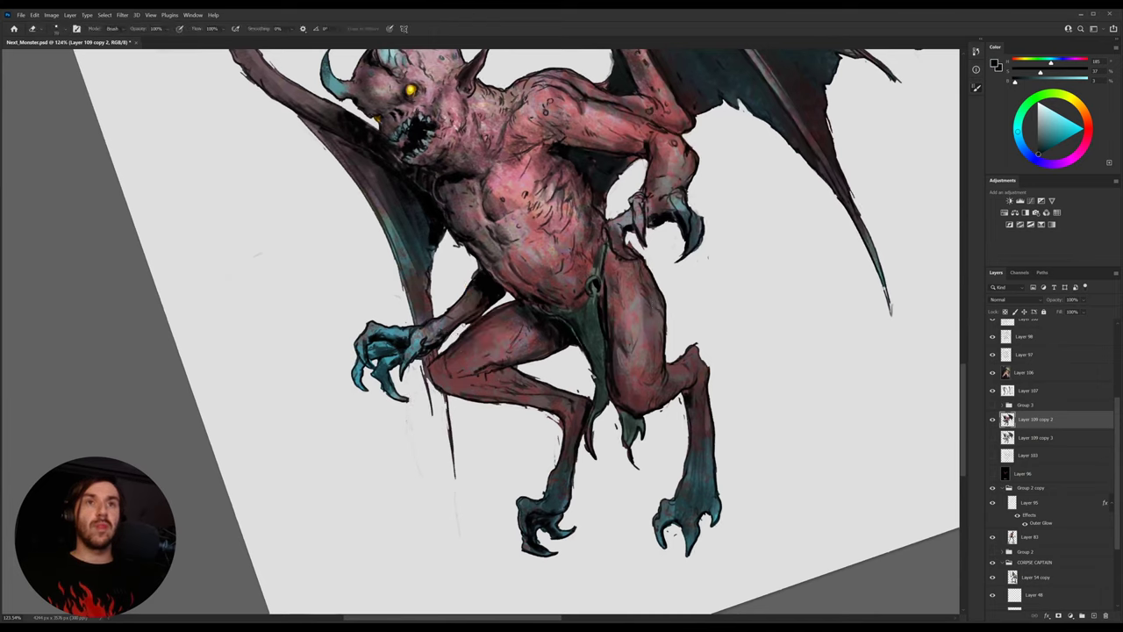
key(b)
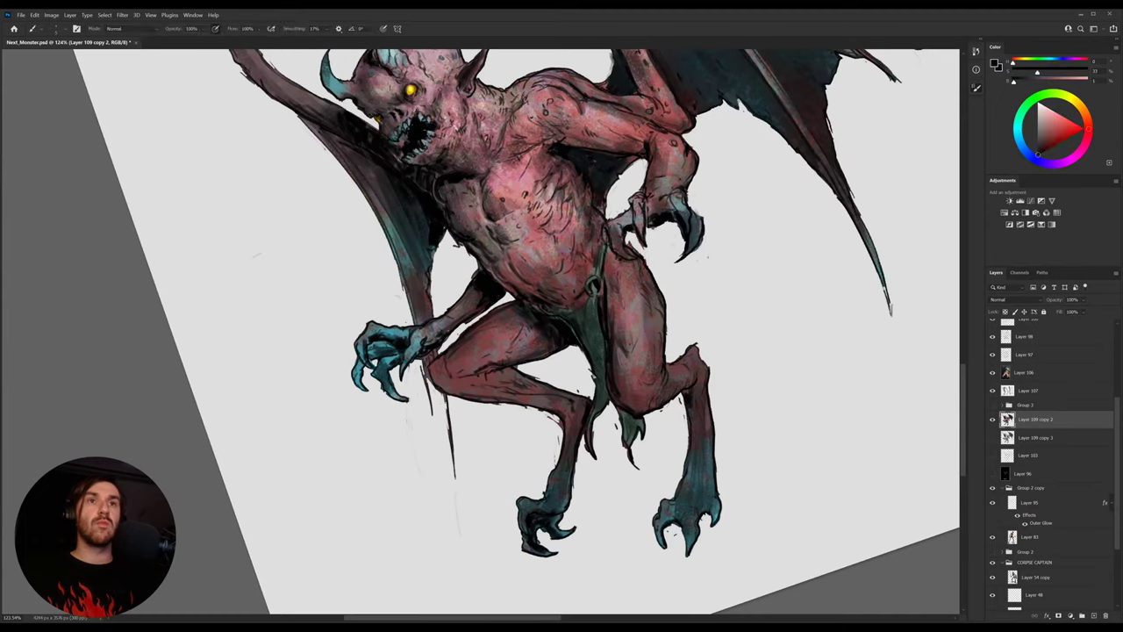
alt+click(490, 317)
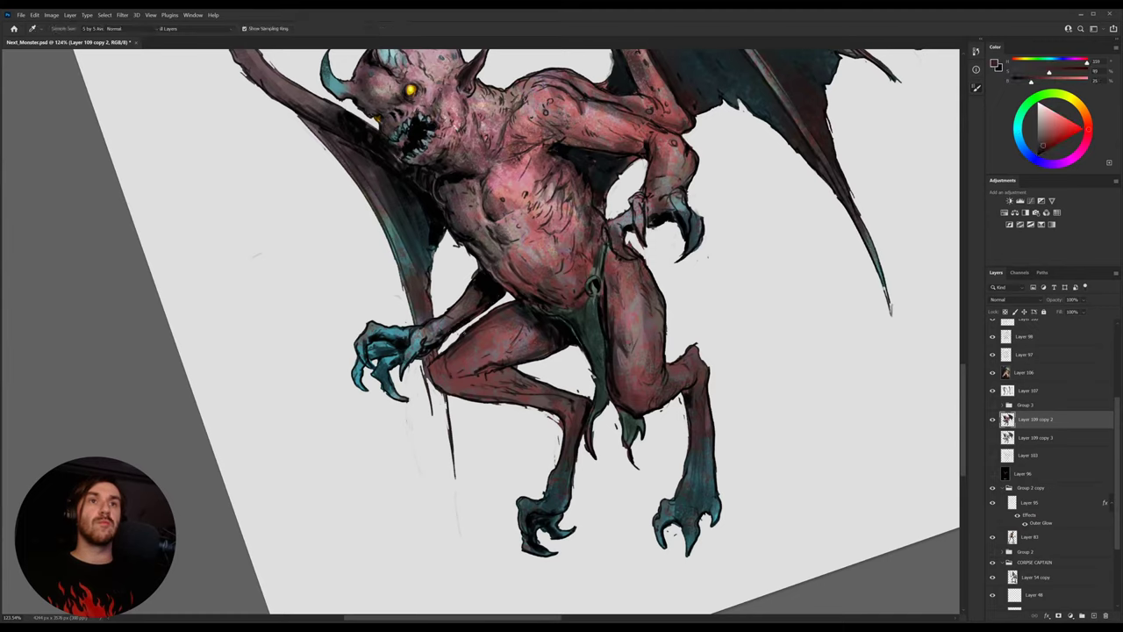
alt+click(542, 317)
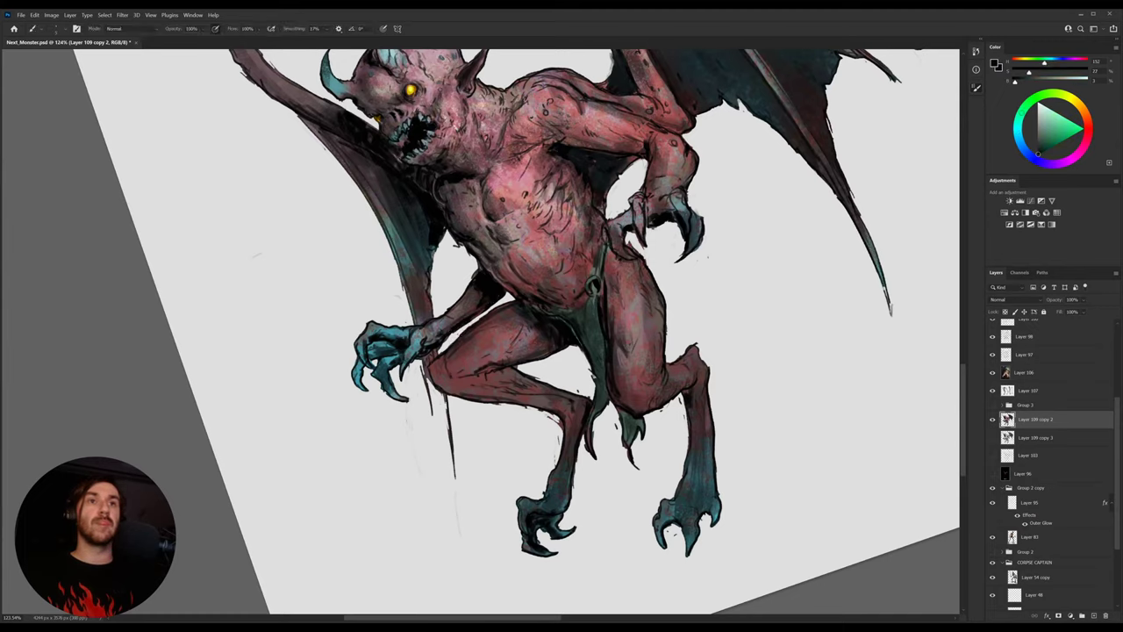
mouse_move(485, 318)
mouse_down()
mouse_move(509, 306)
mouse_move(483, 314)
mouse_up()
Refine the raised thigh and the near side of the ribs with sampled dark red, greyish brown and near-black
key(r)
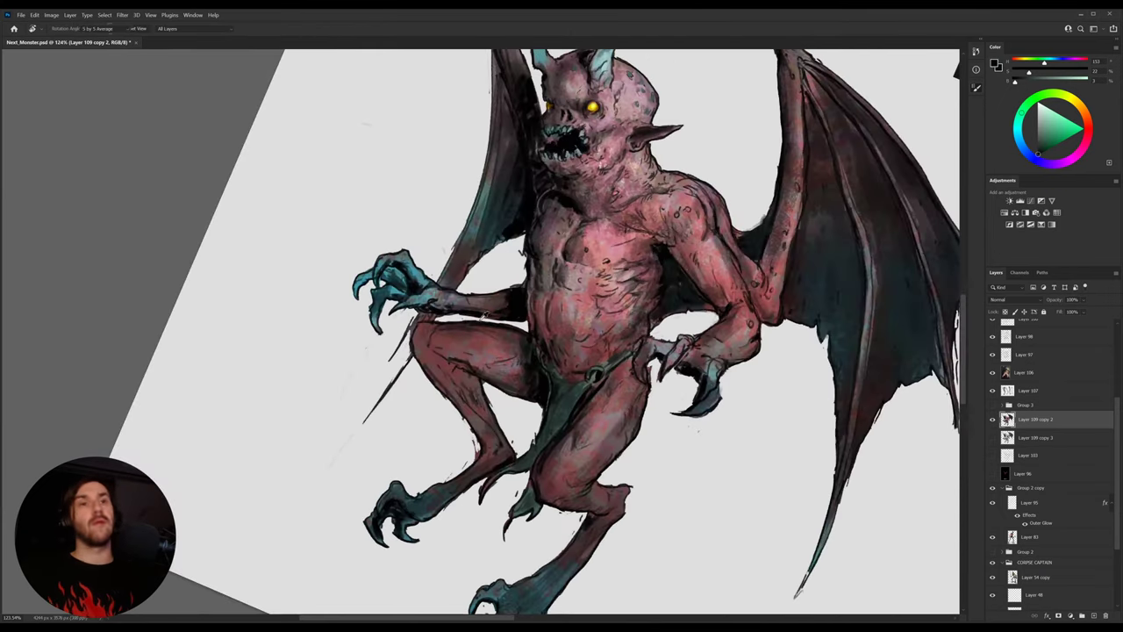
alt+click(500, 334)
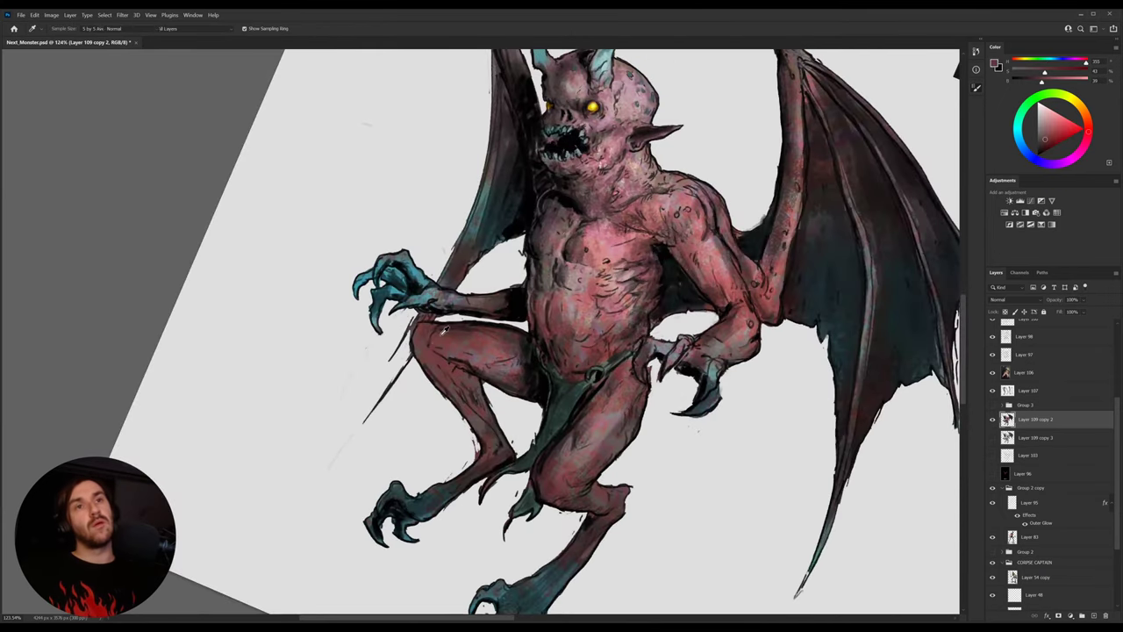
alt+click(543, 335)
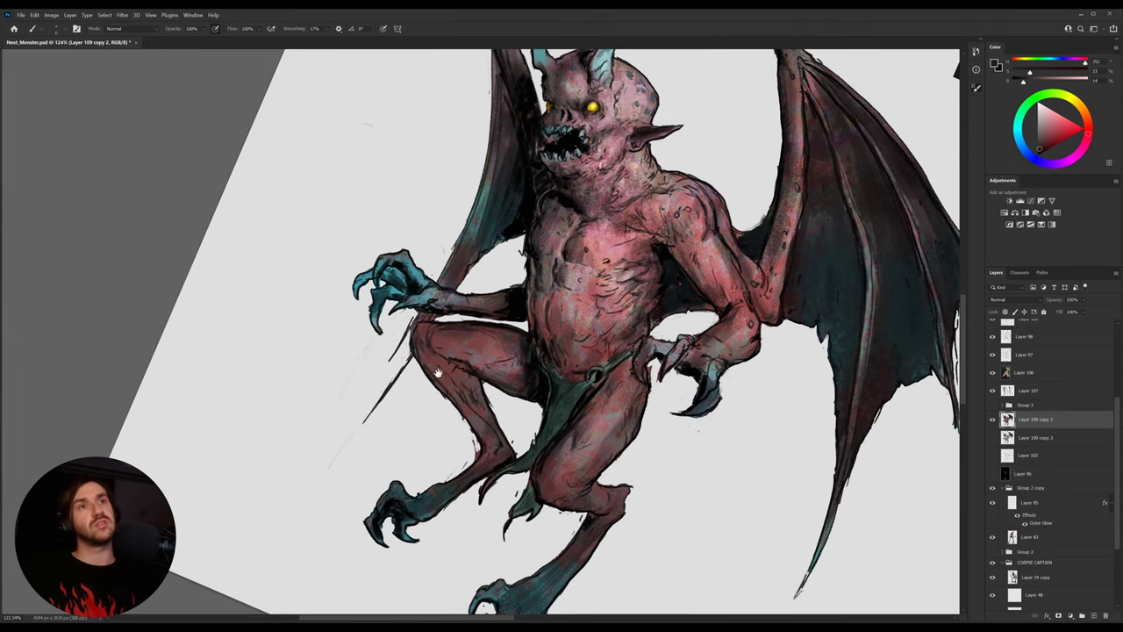
drag(438, 373, 445, 429)
alt+click(445, 429)
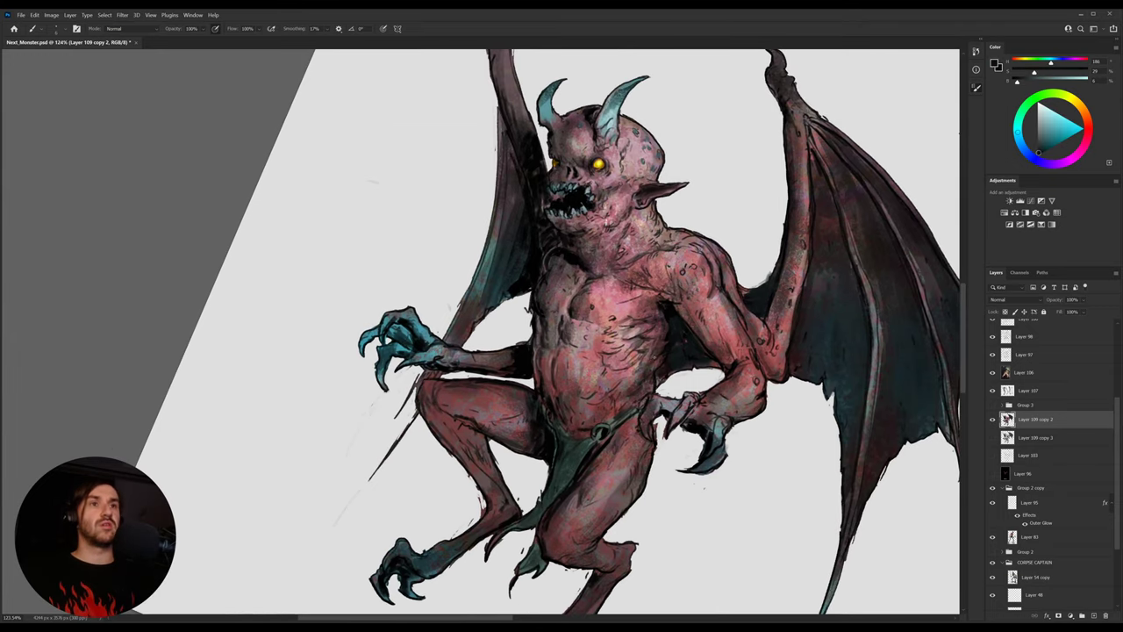
alt+click(647, 356)
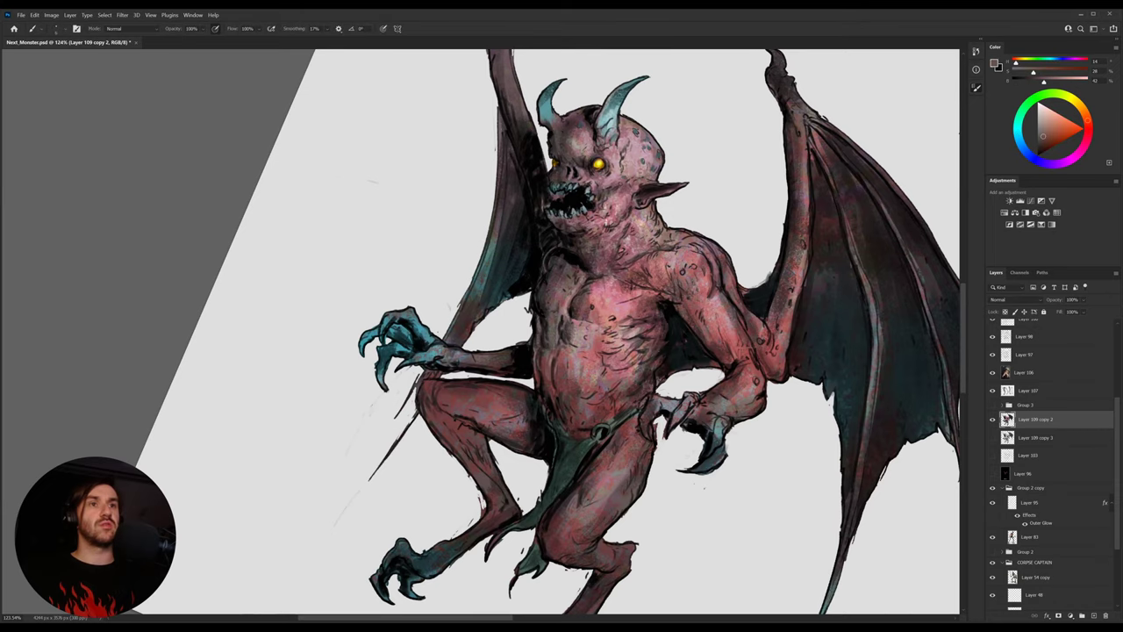
alt+click(671, 348)
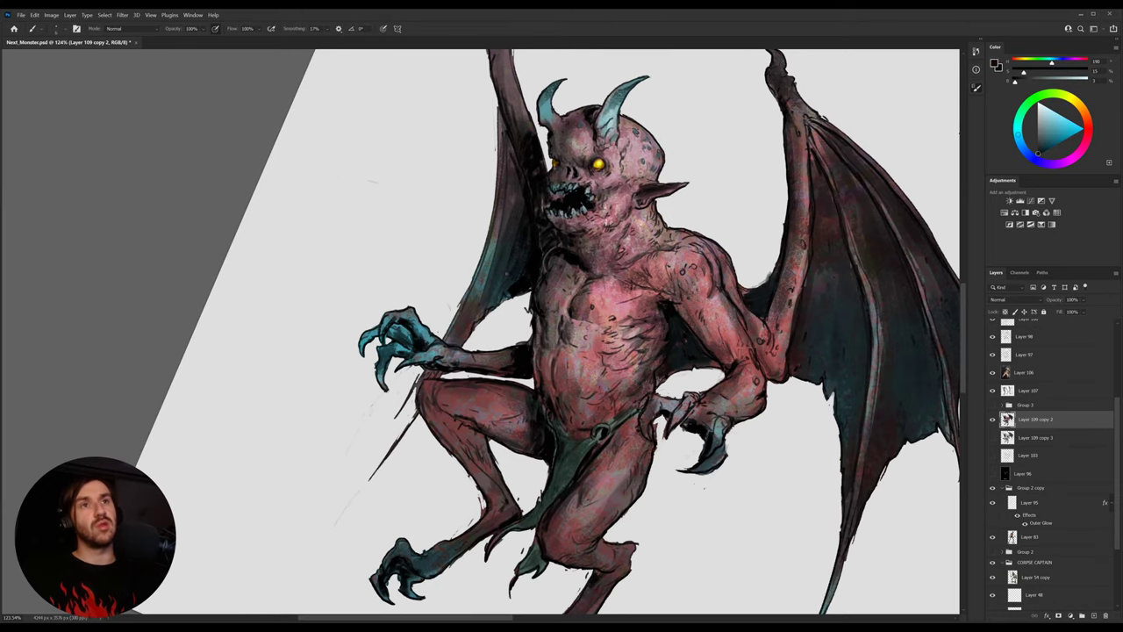
Strengthen the outline of the far wing's raised arm with near-black strokes
drag(510, 227, 518, 306)
drag(518, 232, 524, 256)
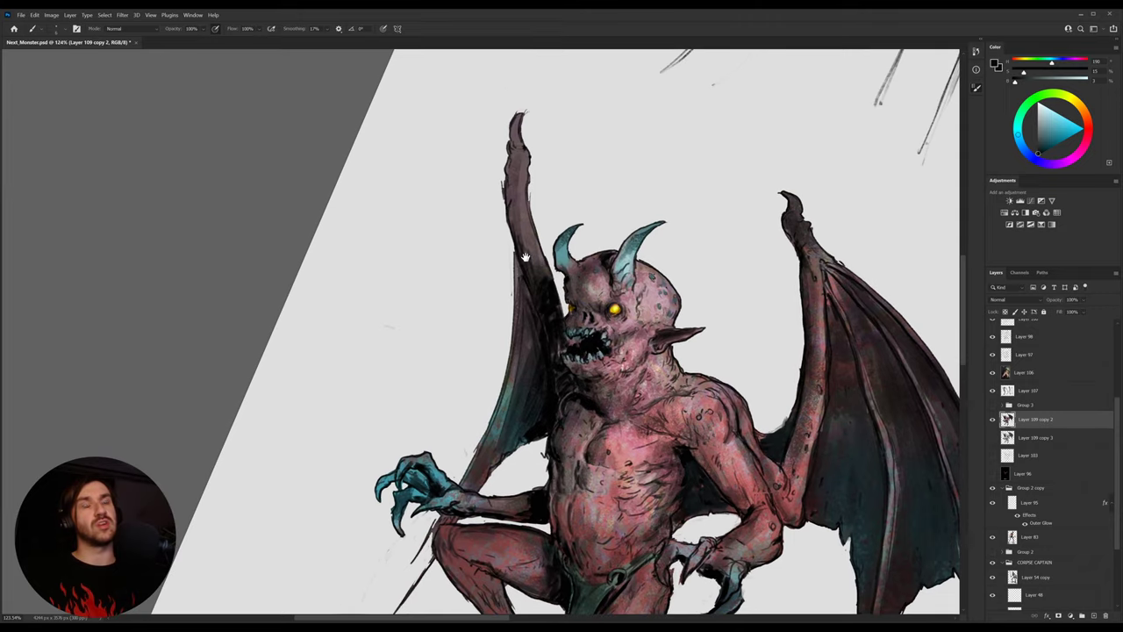
drag(510, 192, 533, 260)
drag(506, 180, 510, 206)
drag(508, 174, 522, 194)
Refine both horns with pale teals sampled from them
drag(539, 232, 487, 158)
key(r)
drag(687, 208, 647, 158)
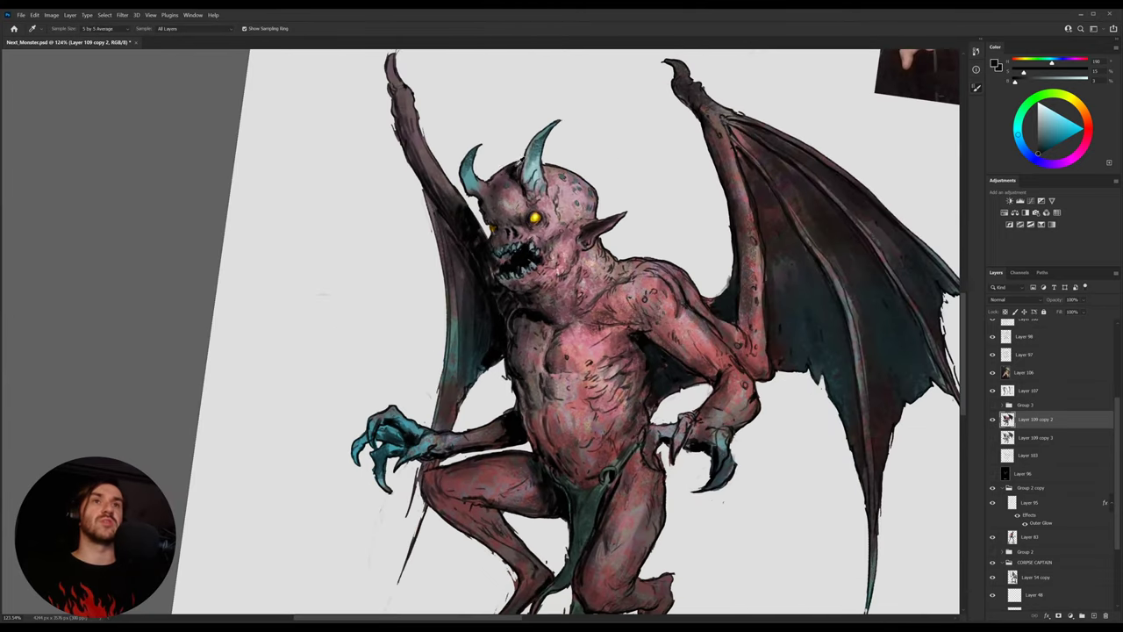
alt+click(539, 150)
alt+click(529, 166)
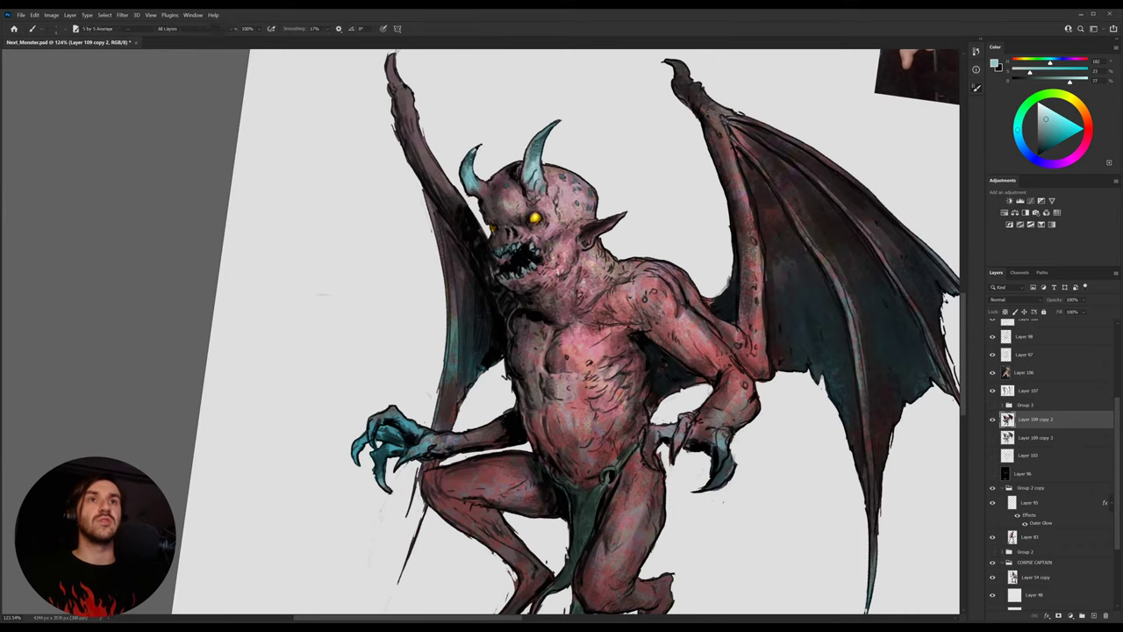
alt+click(478, 179)
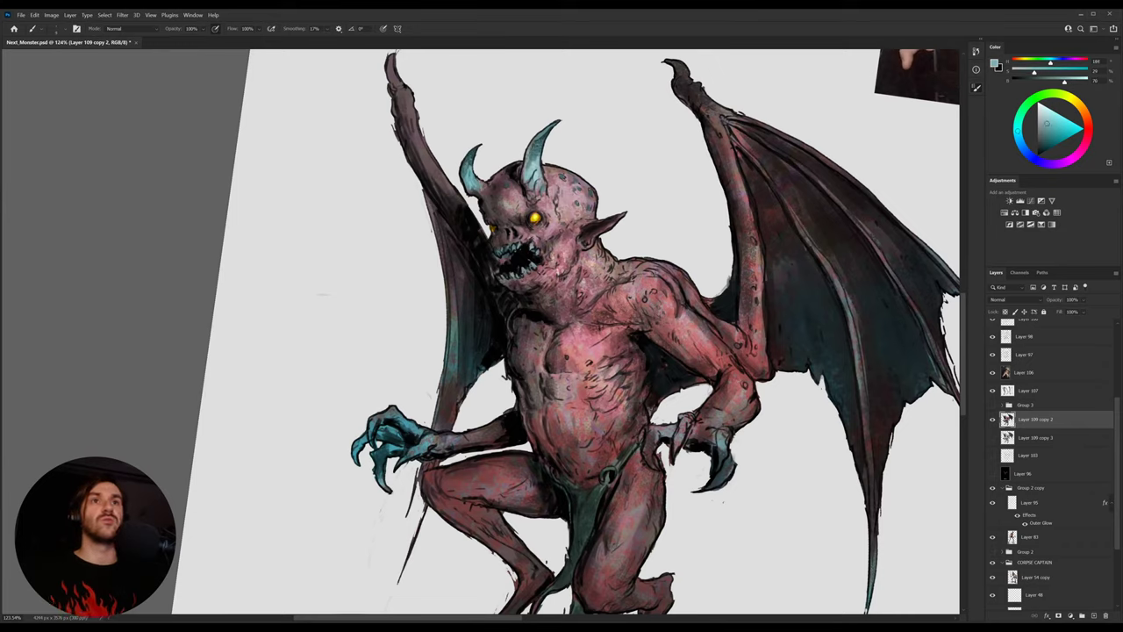
Tint both wing-tip claws dark teal and refine the near one with greyish teal highlights and sampled near-black
key(z)
drag(571, 252, 504, 255)
key(r)
drag(745, 307, 704, 289)
drag(803, 175, 592, 246)
key(z)
drag(201, 306, 236, 300)
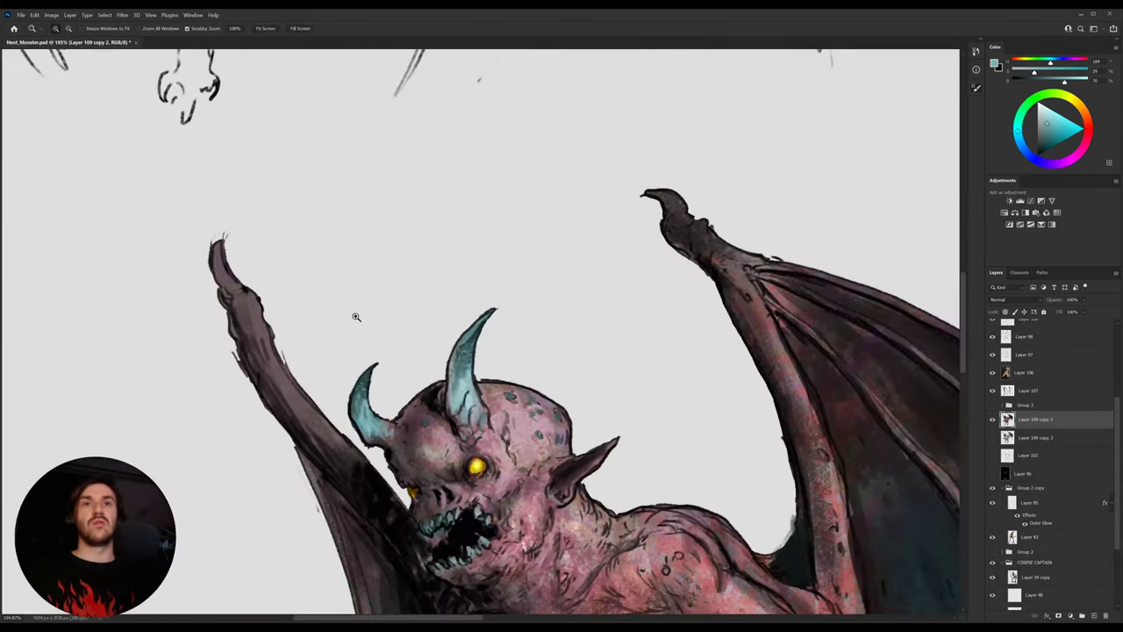
key(b)
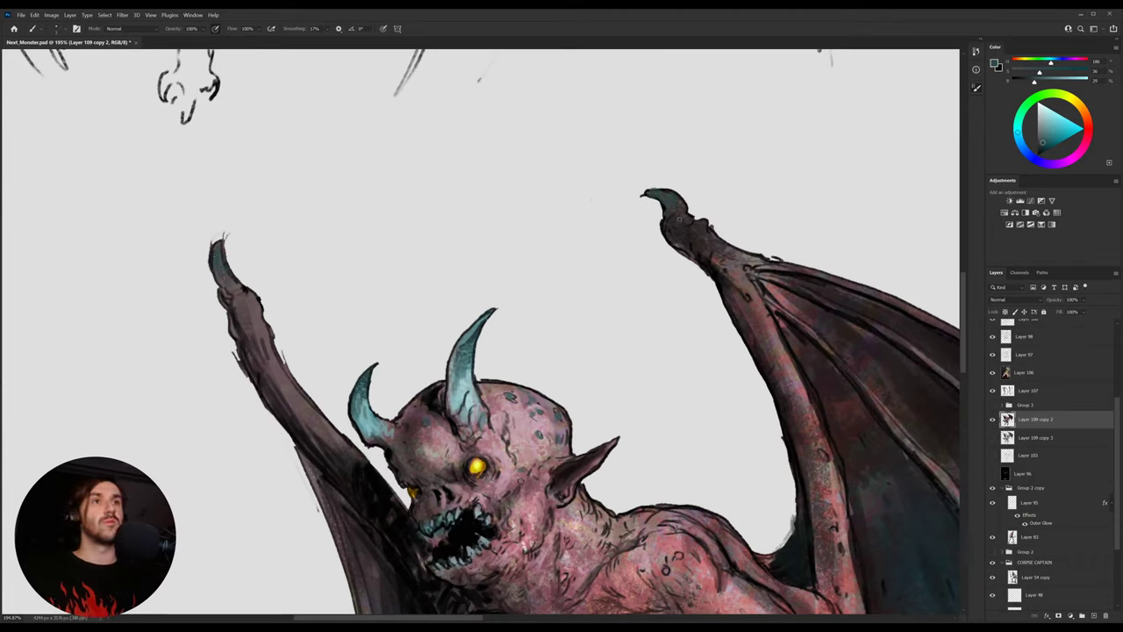
alt+click(464, 381)
drag(664, 196, 674, 204)
alt+click(673, 201)
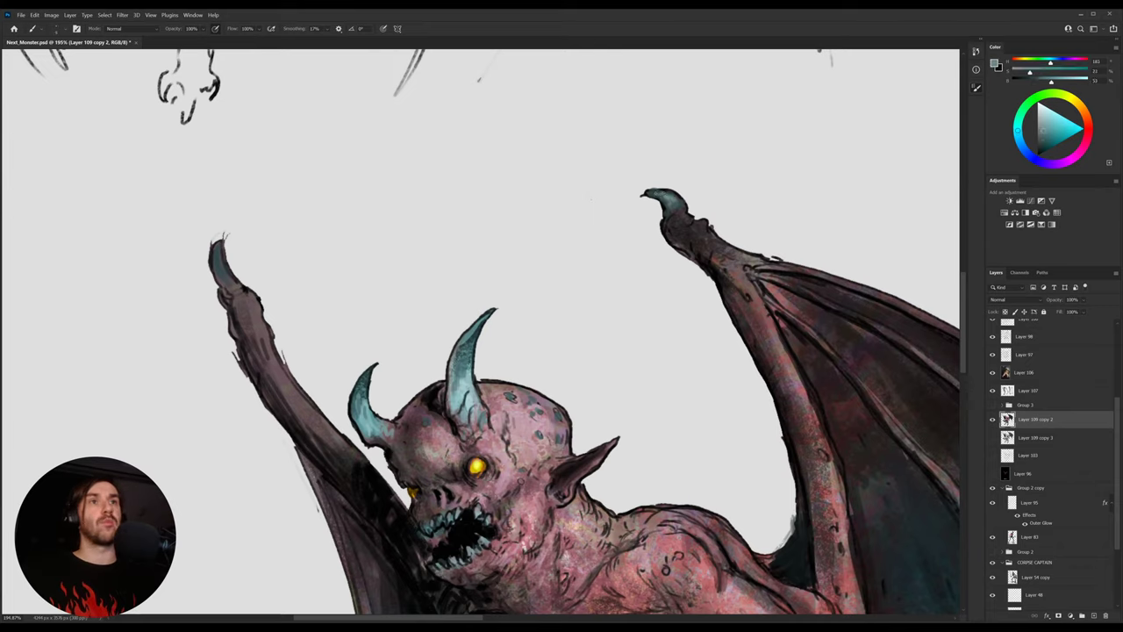
alt+click(713, 271)
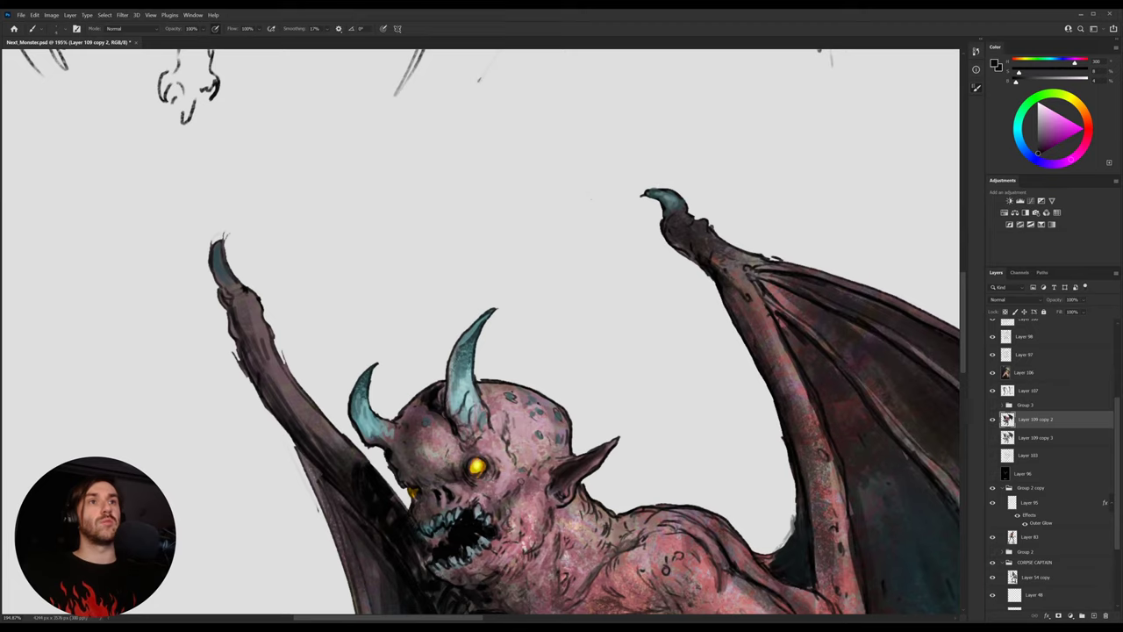
Highlight the far wing's claw with pale teal sampled from the near horn and dark teal from the claw
alt+click(464, 382)
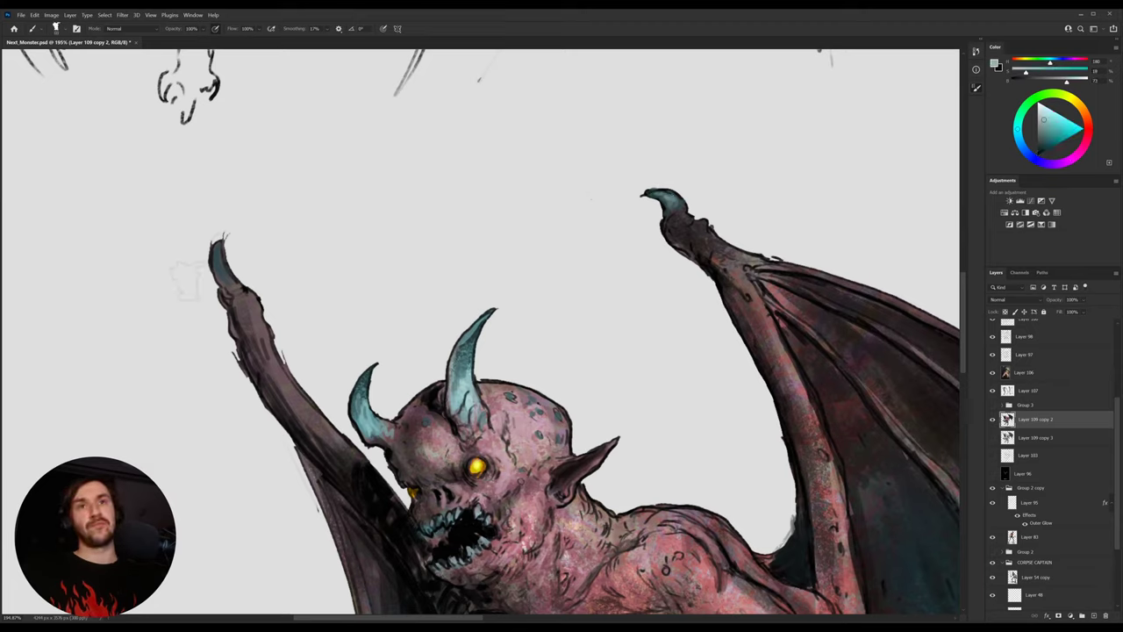
mouse_move(220, 274)
mouse_down()
mouse_move(215, 254)
mouse_move(232, 284)
mouse_up()
alt+click(225, 270)
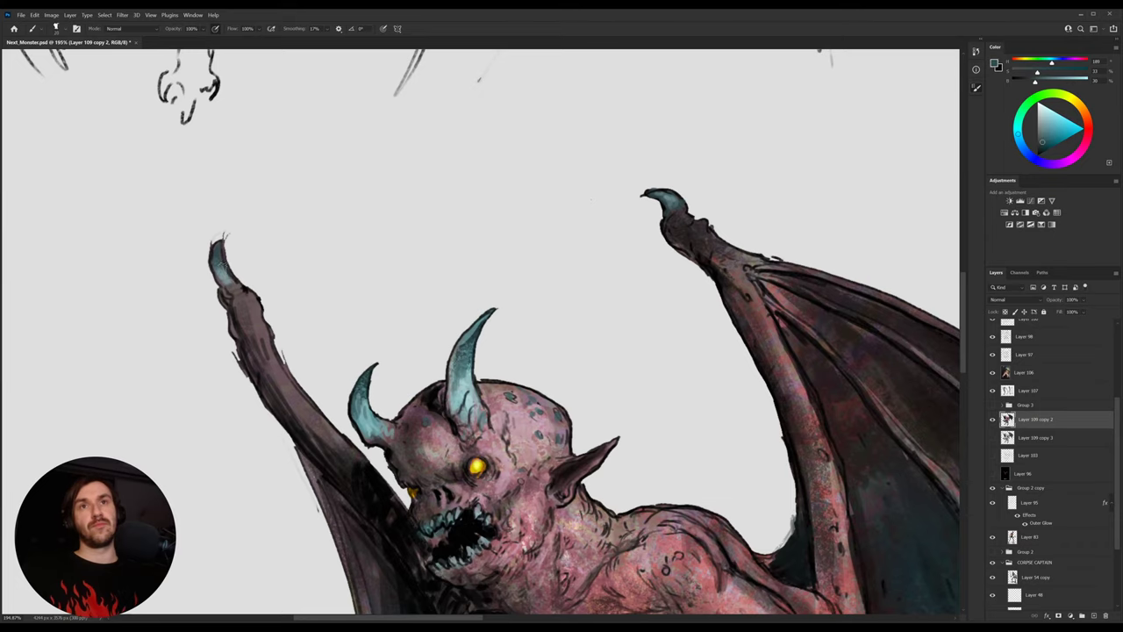
Refine the near wing's claw with greyish teal and dark teal sampled from the claw
mouse_move(544, 338)
mouse_down()
mouse_move(446, 359)
mouse_move(399, 353)
mouse_up()
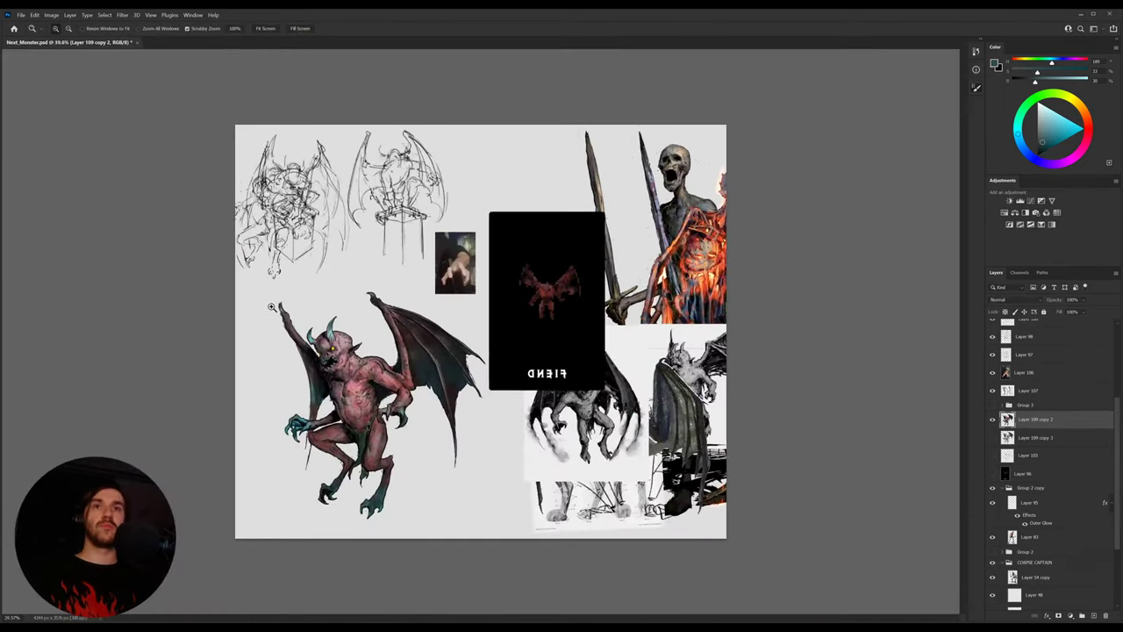
mouse_move(271, 307)
mouse_down()
mouse_move(439, 309)
mouse_move(388, 293)
mouse_move(393, 325)
mouse_up()
alt+click(403, 345)
drag(544, 348, 474, 360)
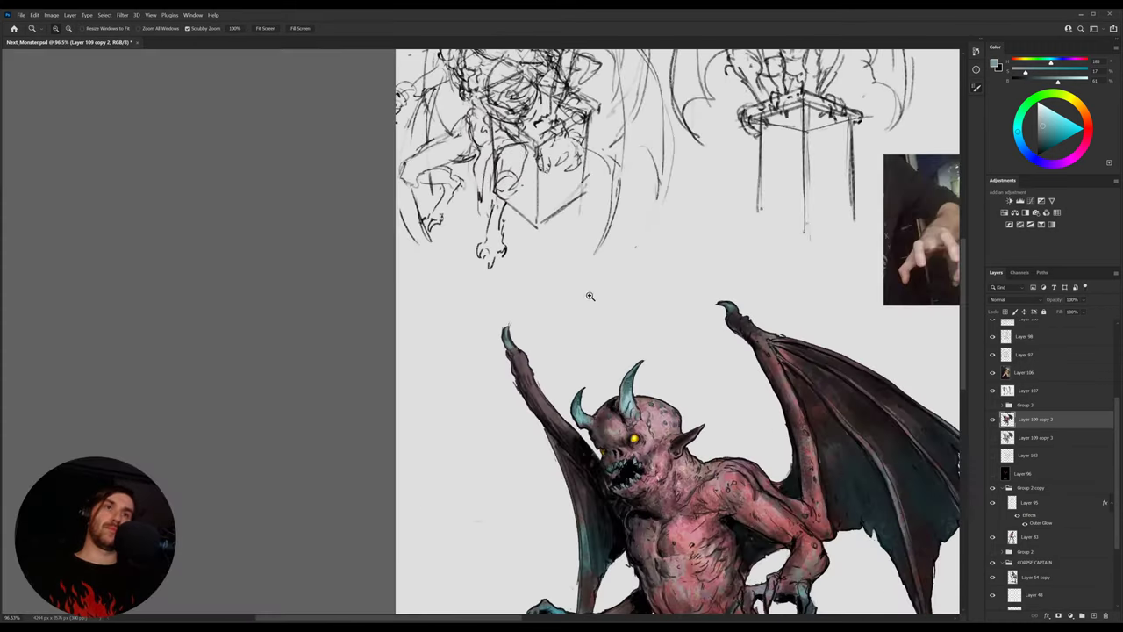
drag(579, 307, 632, 319)
drag(739, 399, 613, 362)
alt+click(675, 279)
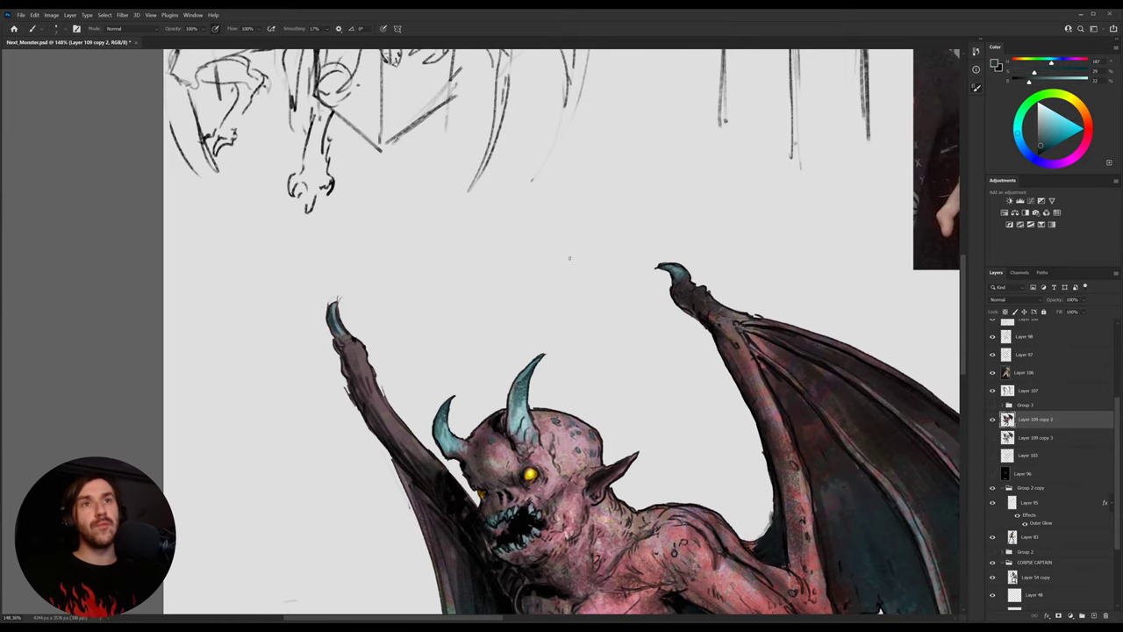
drag(671, 269, 677, 277)
Highlight the near wing's arm bone with long pale pink strokes, using pink sampled from the skin
drag(687, 296, 589, 253)
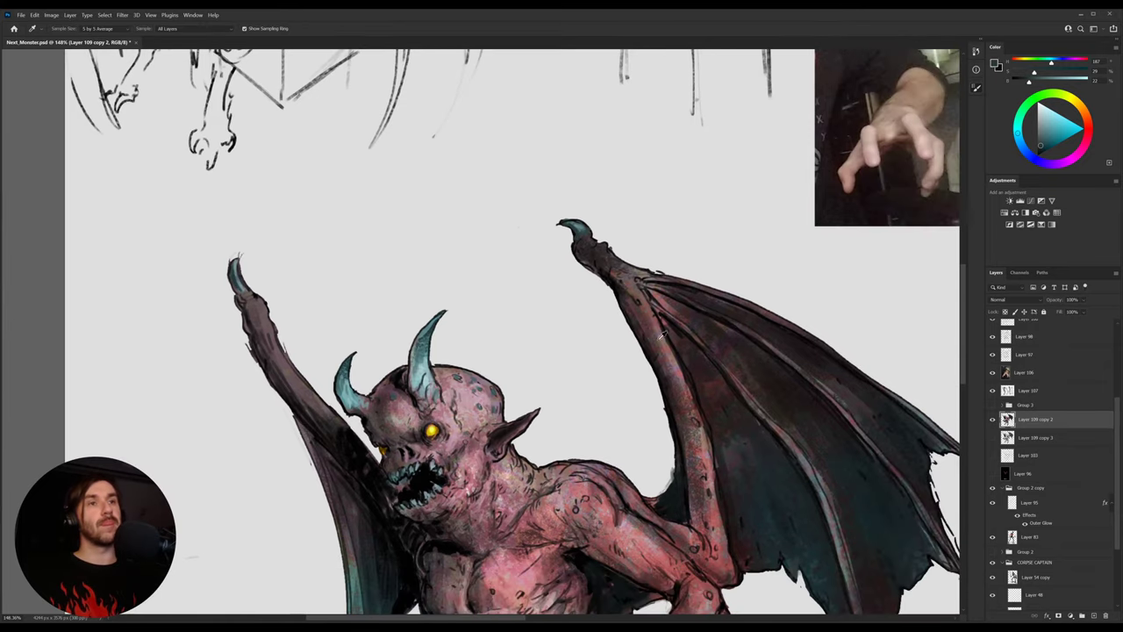
alt+click(672, 367)
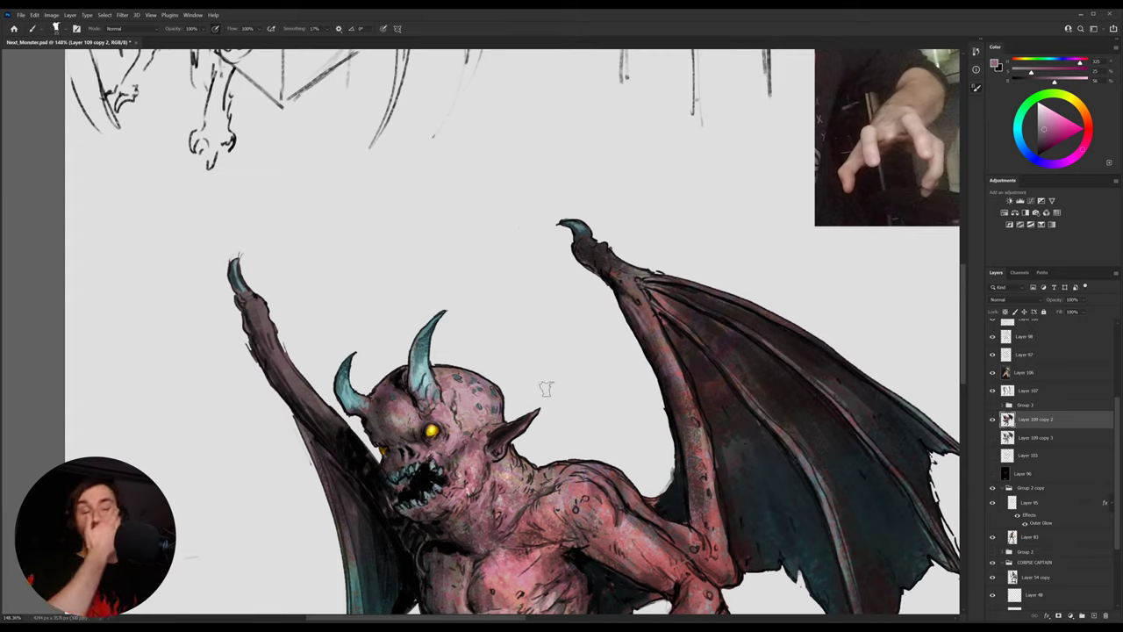
alt+click(448, 420)
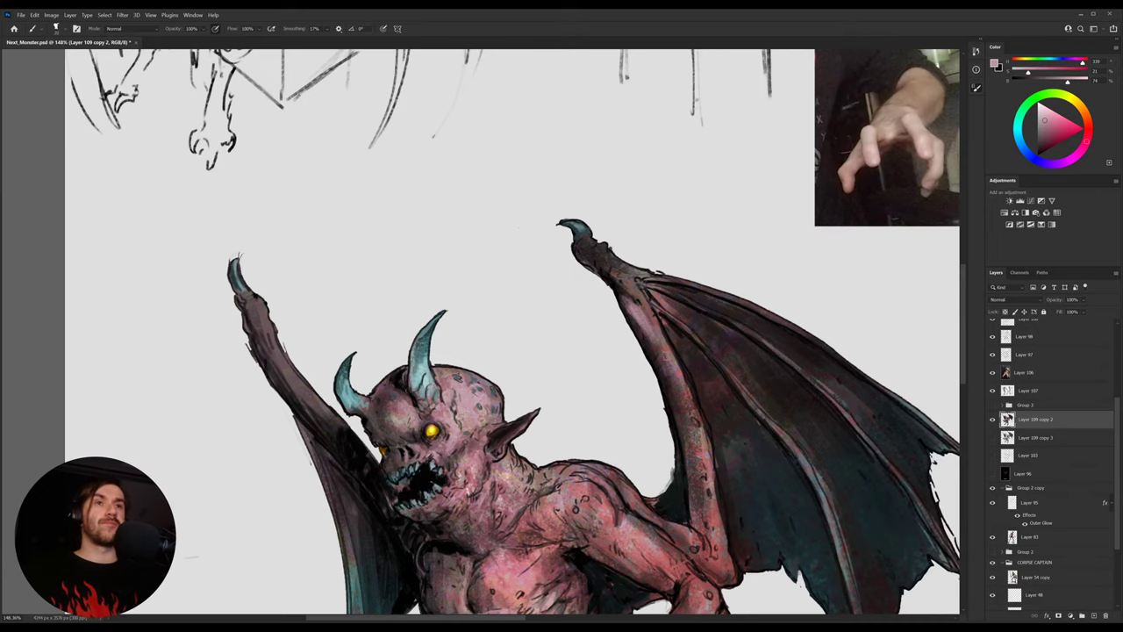
drag(674, 379, 620, 315)
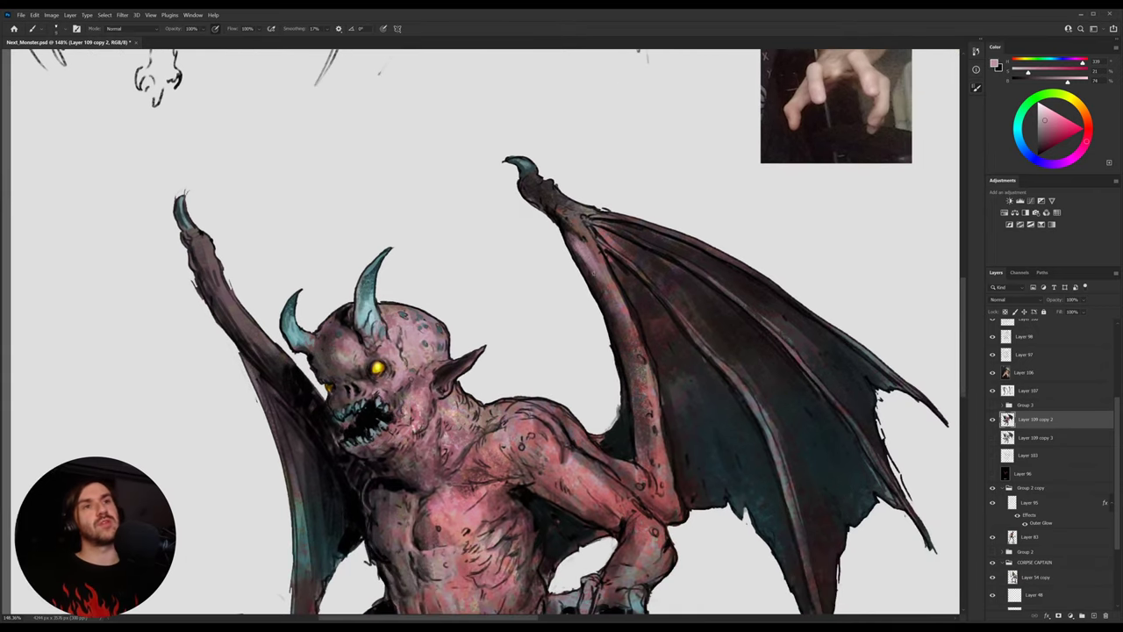
drag(593, 270, 638, 393)
drag(623, 316, 633, 357)
Blend the near wing's arm highlights with dark reds and muted pinks sampled along the bone
alt+click(632, 333)
alt+click(612, 309)
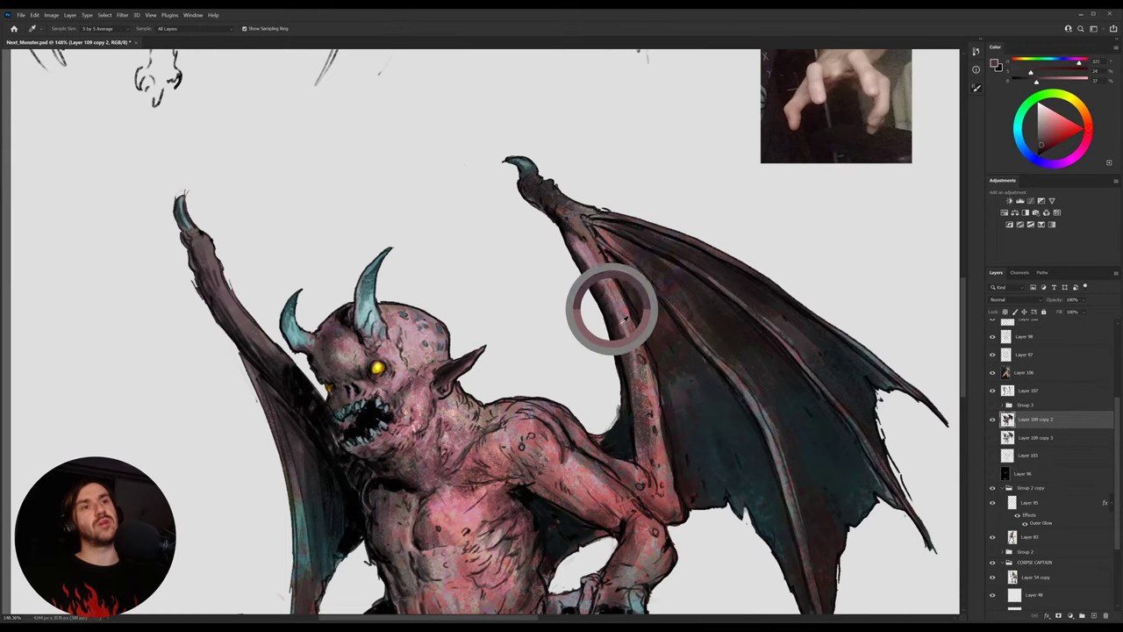
alt+click(630, 341)
drag(600, 284, 618, 323)
alt+click(605, 290)
drag(594, 262, 617, 344)
Highlight the near wing's finger bones with dusty pink and grey sampled from the wing
key(r)
mouse_move(638, 251)
mouse_down()
mouse_move(649, 286)
mouse_move(579, 346)
mouse_up()
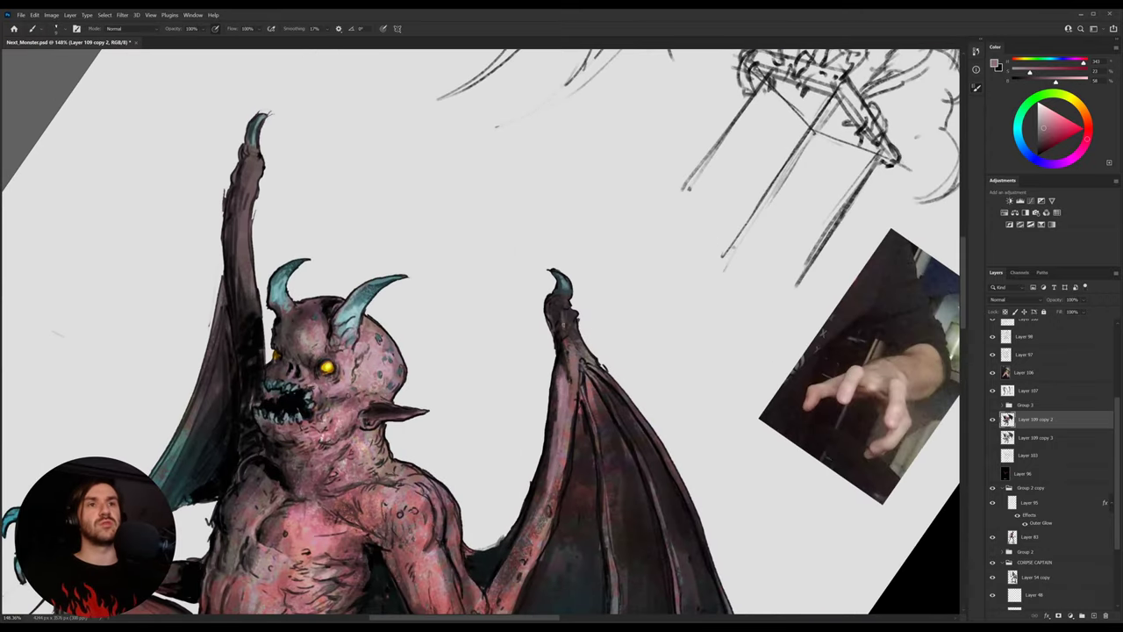
mouse_move(559, 303)
mouse_down()
mouse_move(584, 354)
mouse_move(541, 232)
mouse_up()
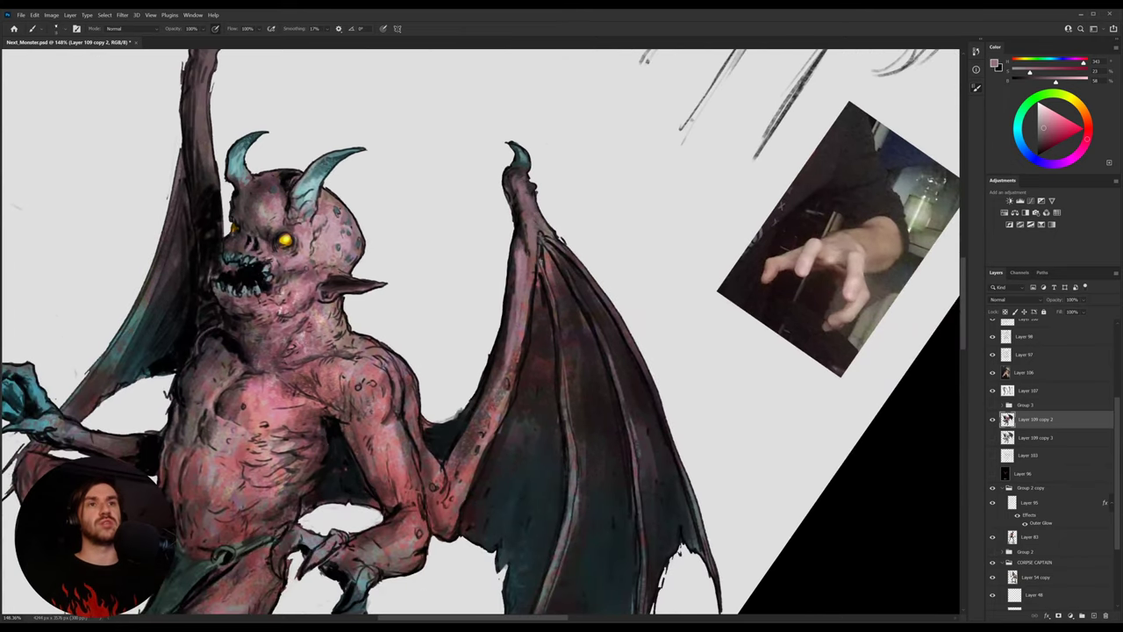
drag(625, 240, 610, 198)
drag(625, 207, 652, 233)
alt+click(368, 415)
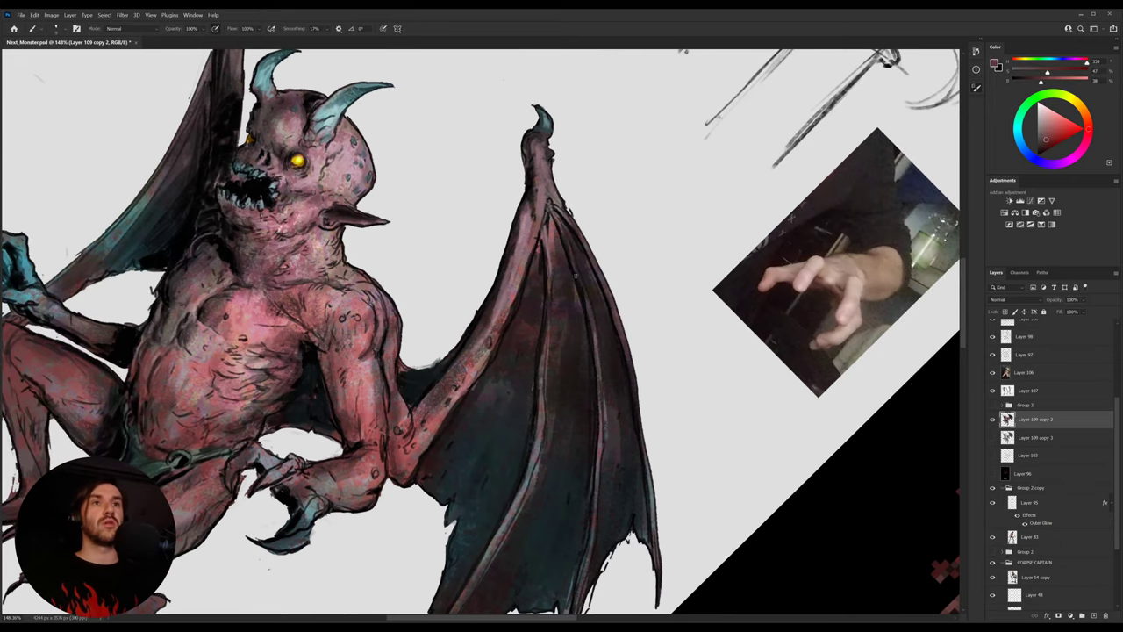
alt+click(541, 202)
drag(562, 226, 570, 249)
mouse_move(553, 216)
mouse_down()
mouse_move(585, 302)
mouse_move(563, 246)
mouse_move(536, 347)
mouse_up()
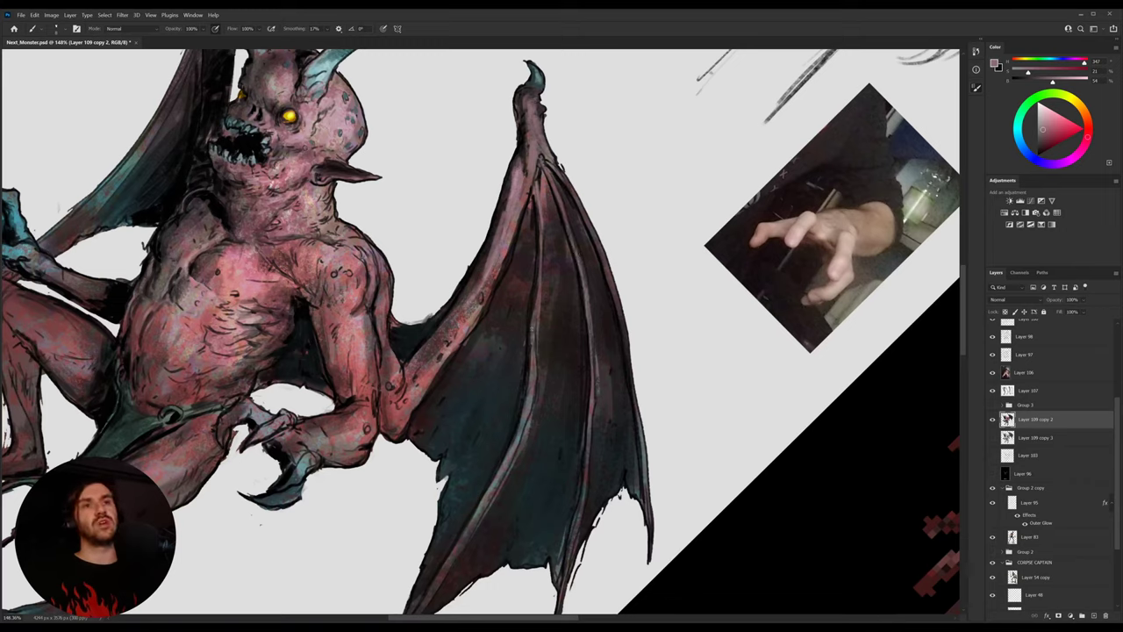
alt+click(529, 309)
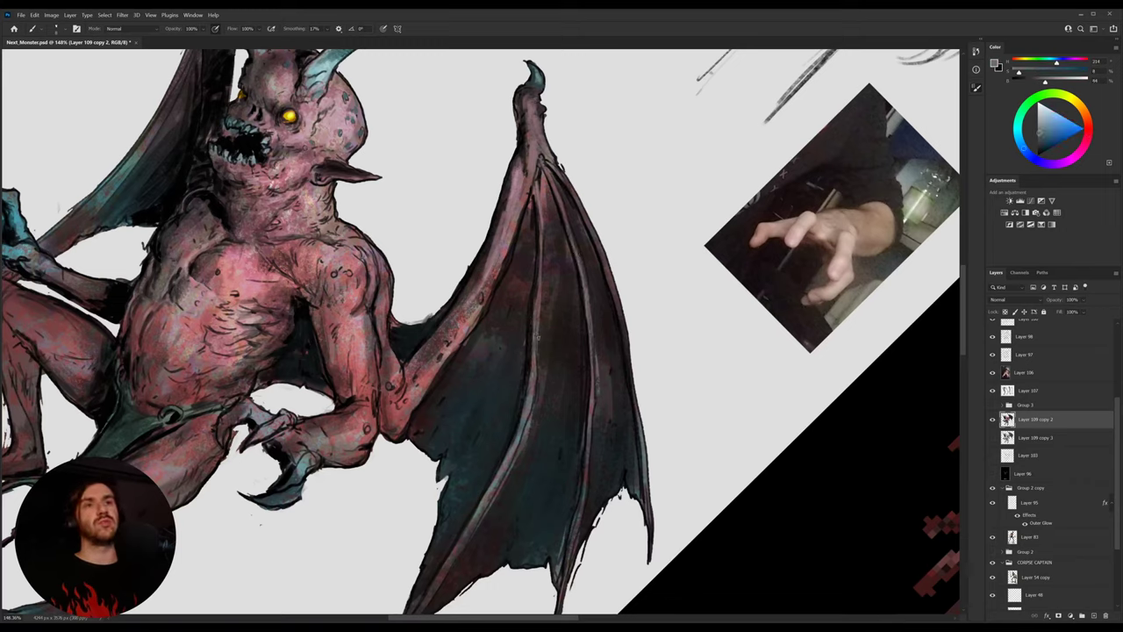
drag(539, 312, 536, 386)
Model the near wing's wrist joint, where the finger bones meet, with sampled reds and muted pinks
alt+click(543, 191)
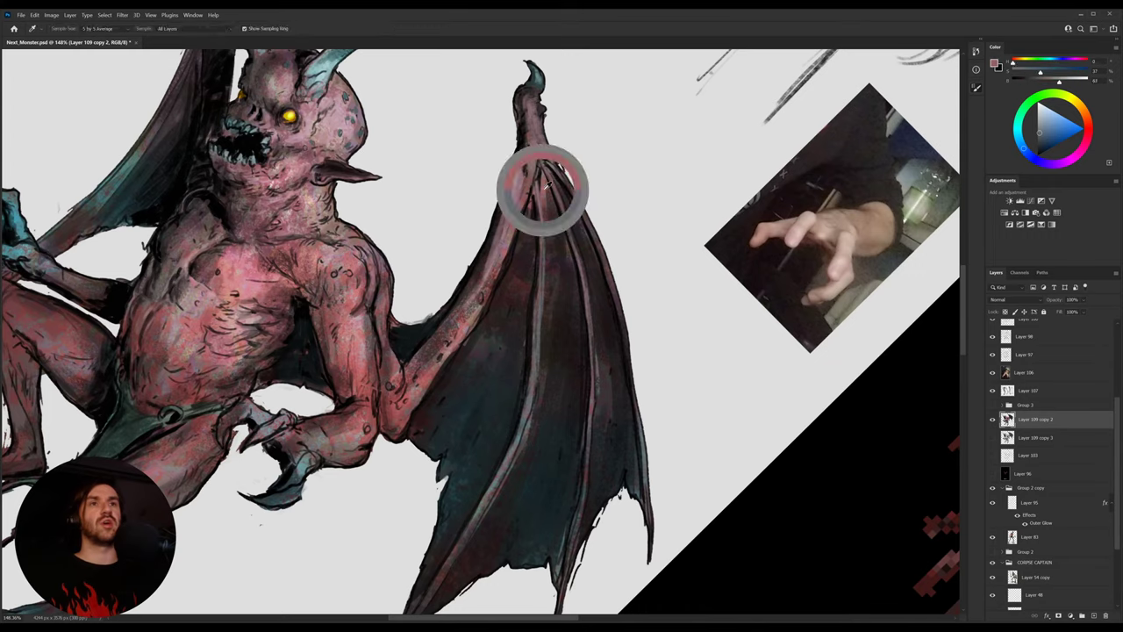
alt+click(536, 222)
mouse_move(537, 172)
mouse_down()
mouse_move(538, 197)
mouse_move(555, 193)
mouse_up()
alt+click(521, 166)
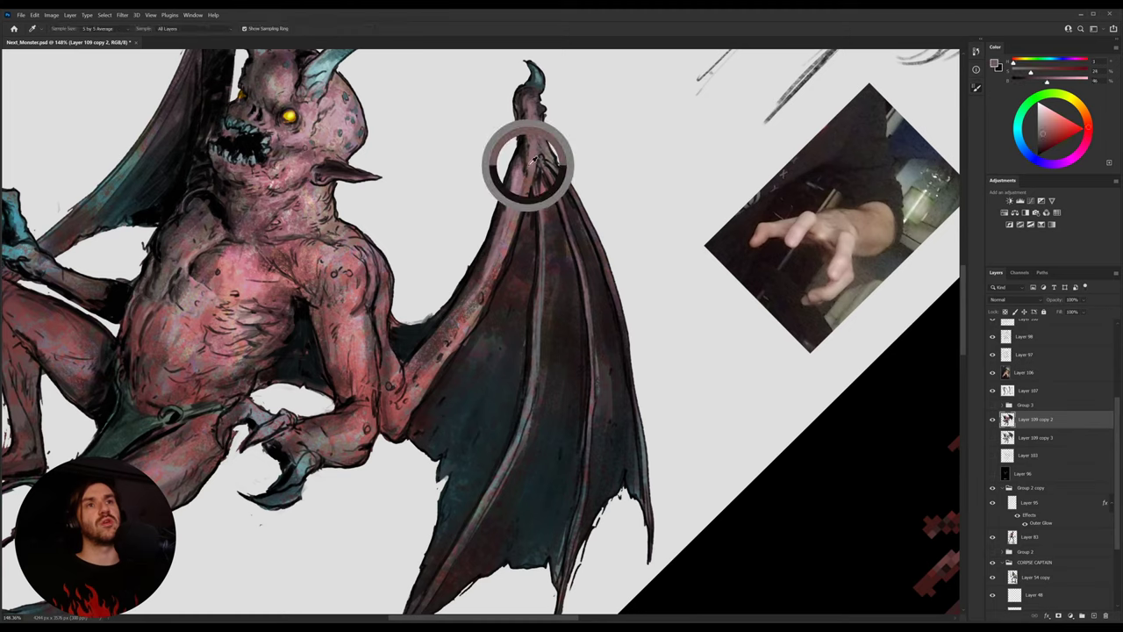
alt+click(532, 201)
drag(542, 164, 532, 205)
alt+click(534, 188)
alt+click(528, 173)
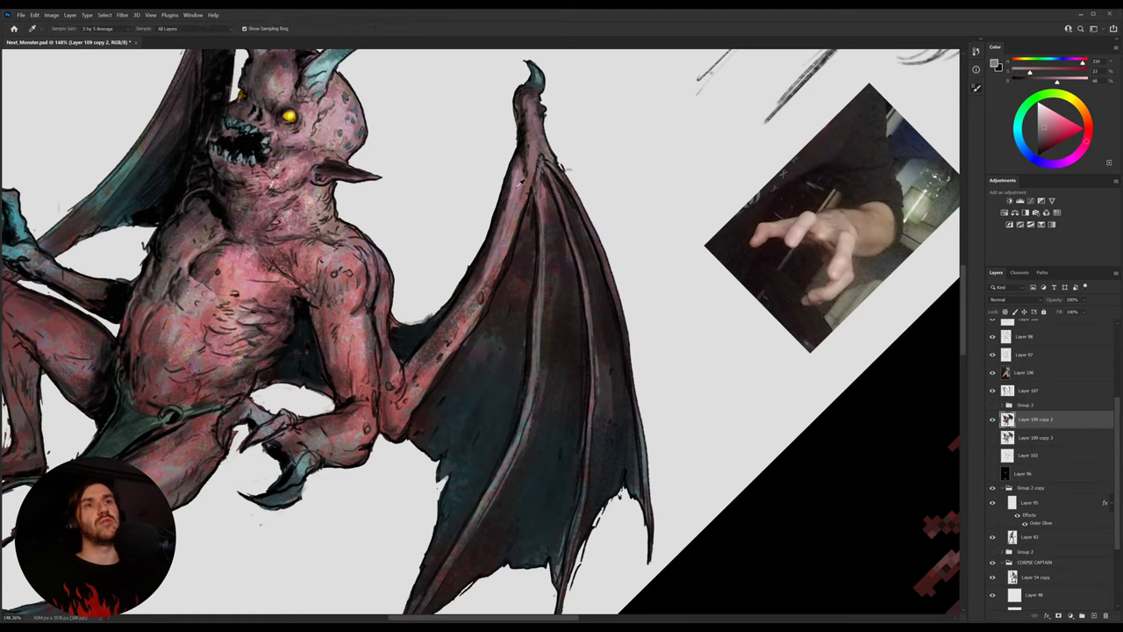
alt+click(523, 171)
Refine the creases between the near wing's finger bases with sampled dark reddish browns and muted pink
key(r)
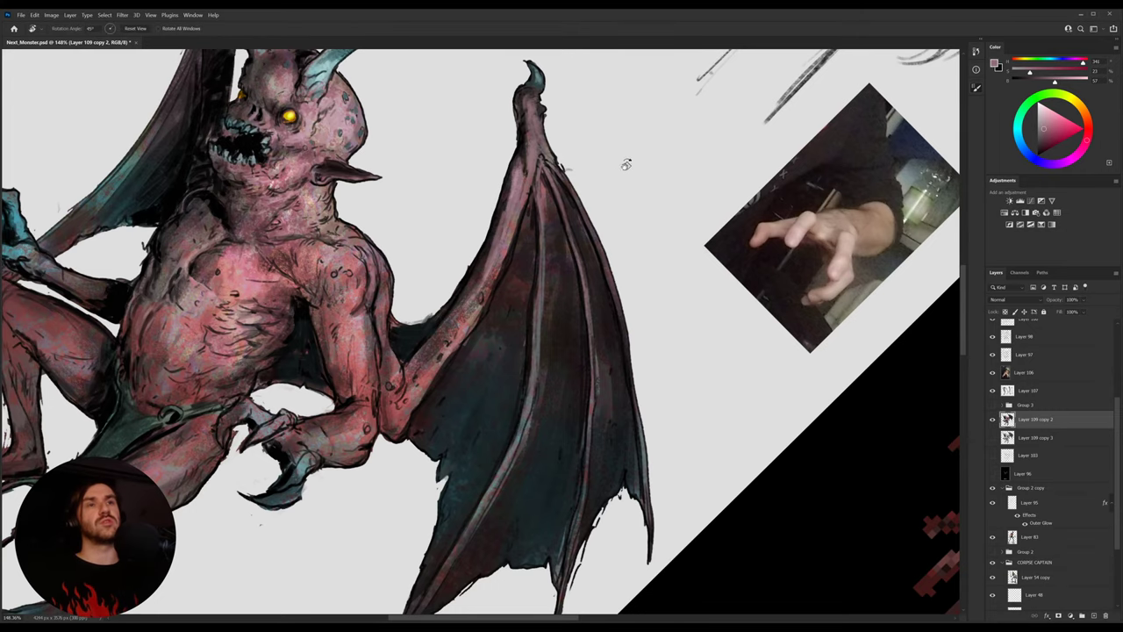
drag(626, 163, 656, 197)
alt+click(584, 200)
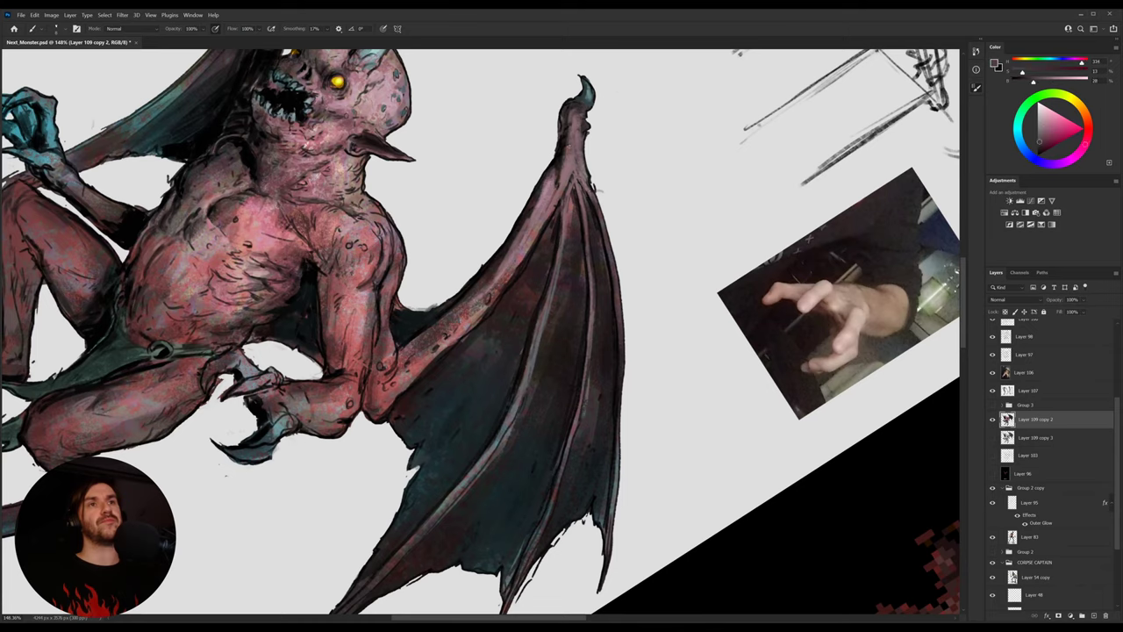
drag(578, 174, 581, 181)
alt+click(583, 188)
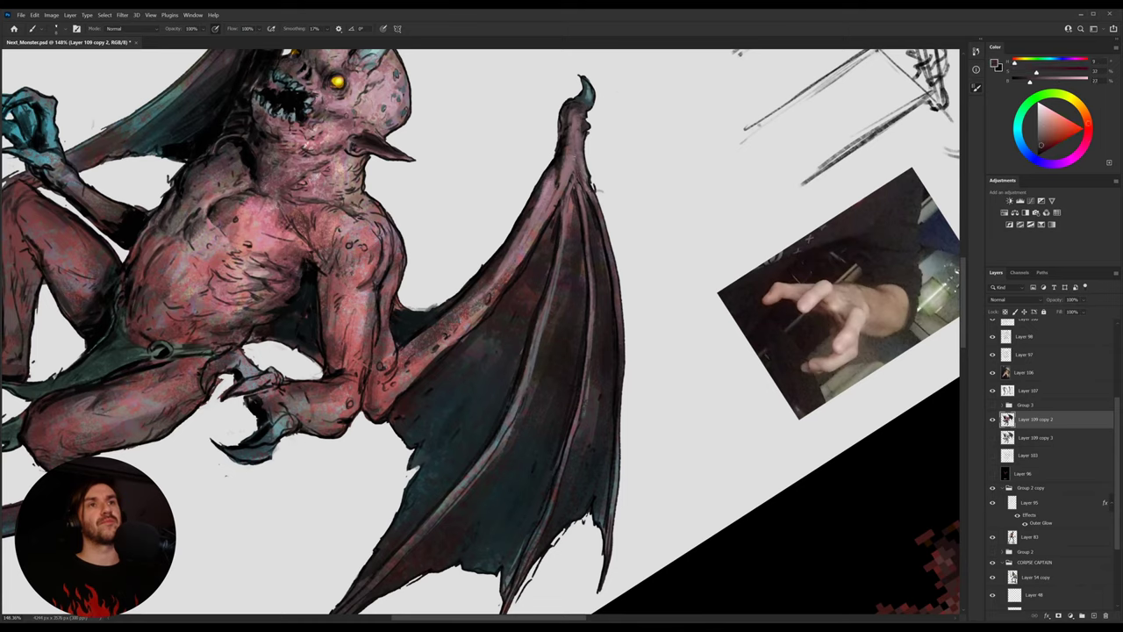
alt+click(566, 204)
alt+click(566, 204)
drag(570, 155, 576, 179)
alt+click(570, 181)
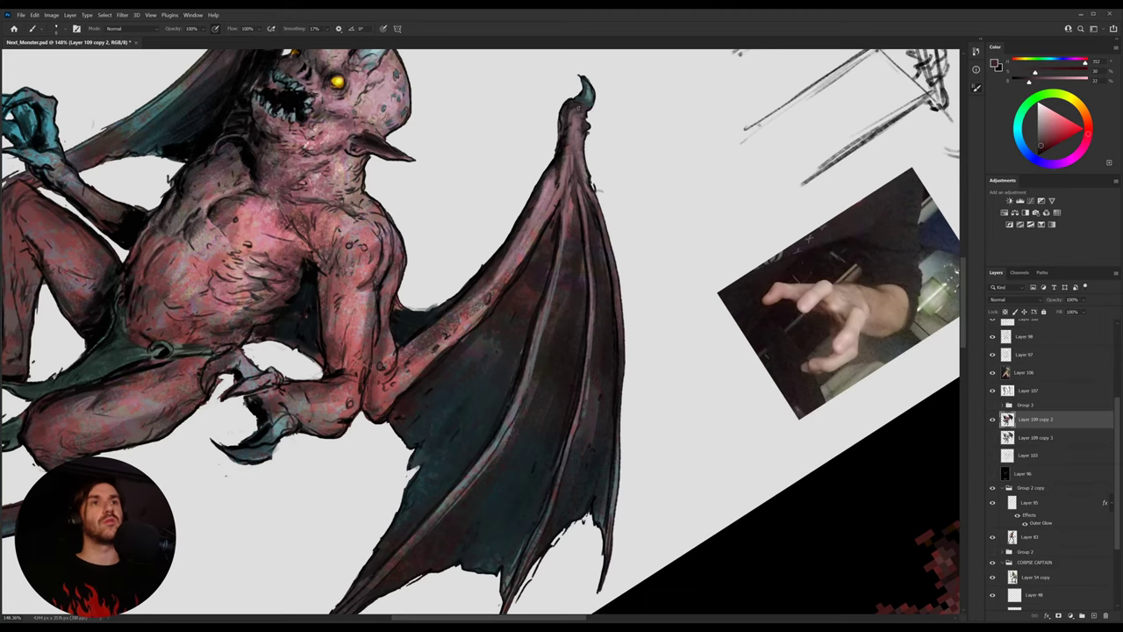
alt+click(574, 186)
key(r)
drag(641, 199, 608, 166)
alt+click(505, 180)
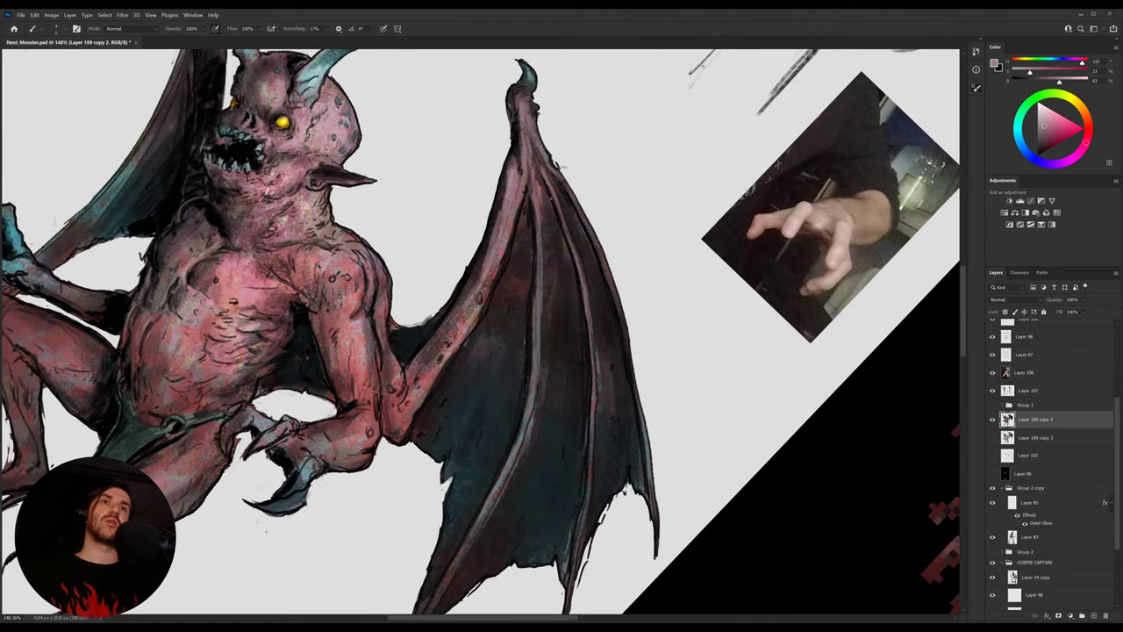
Touch up the near arm with near-black and reddish pink sampled around the elbow
key(space)
drag(536, 217, 569, 189)
key(r)
key(b)
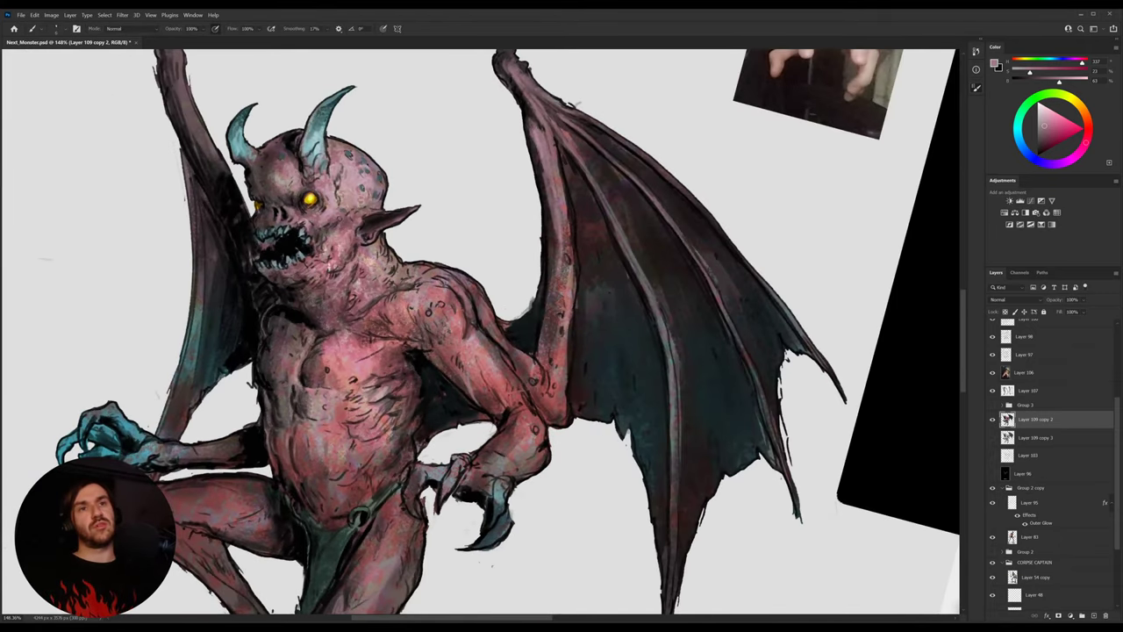
alt+click(479, 401)
alt+click(473, 398)
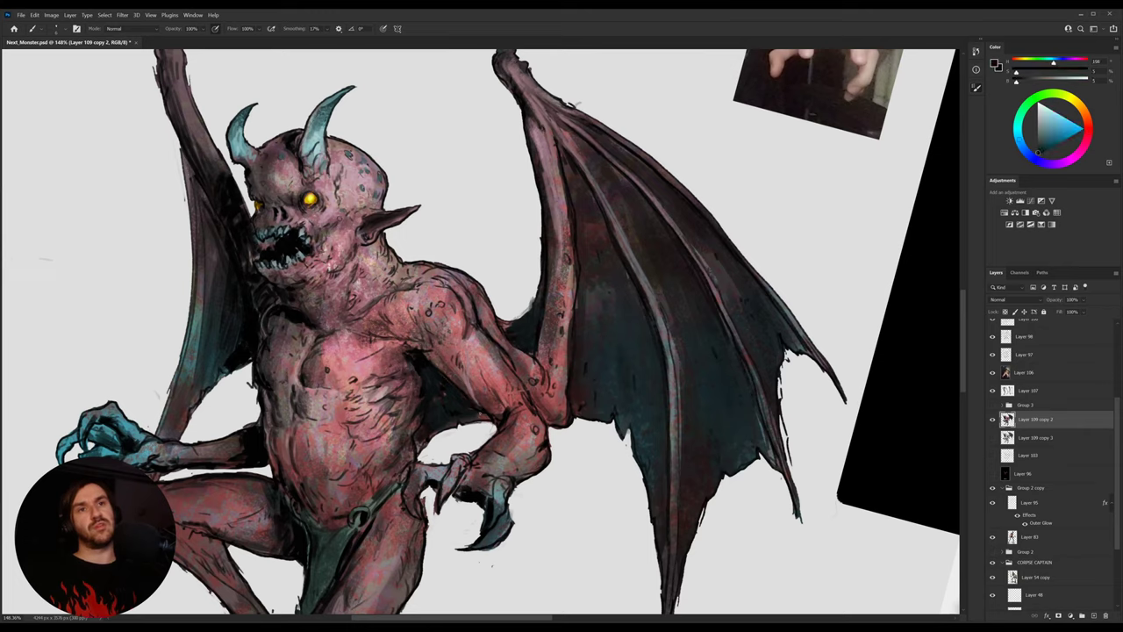
alt+click(483, 390)
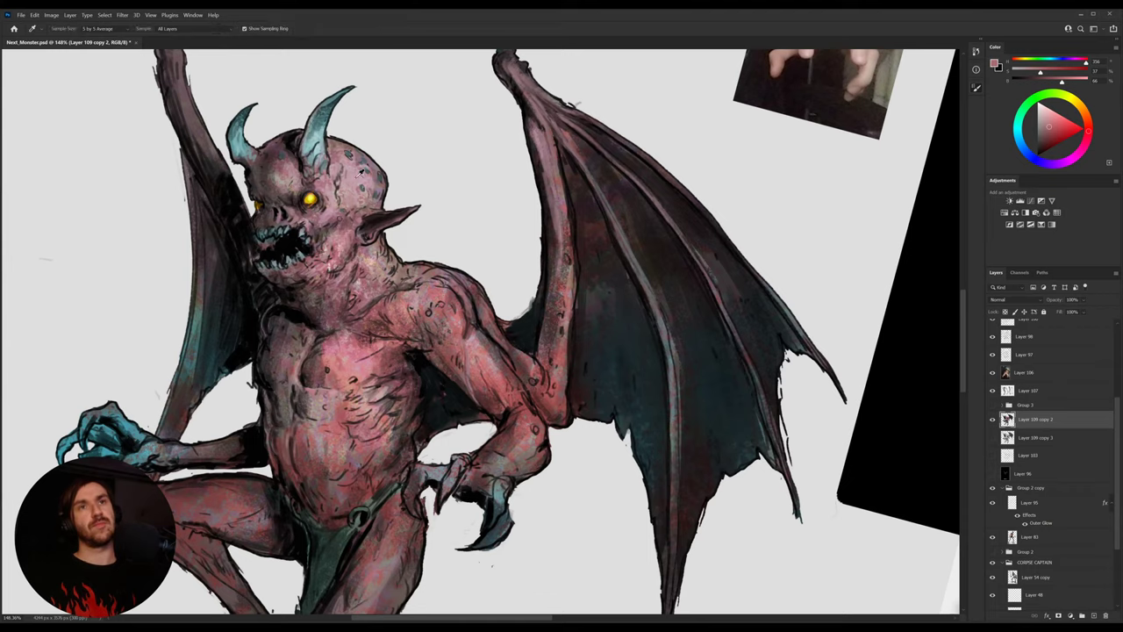
Tint the spots on the near shoulder with teal sampled from the near horn
alt+click(351, 149)
alt+click(325, 112)
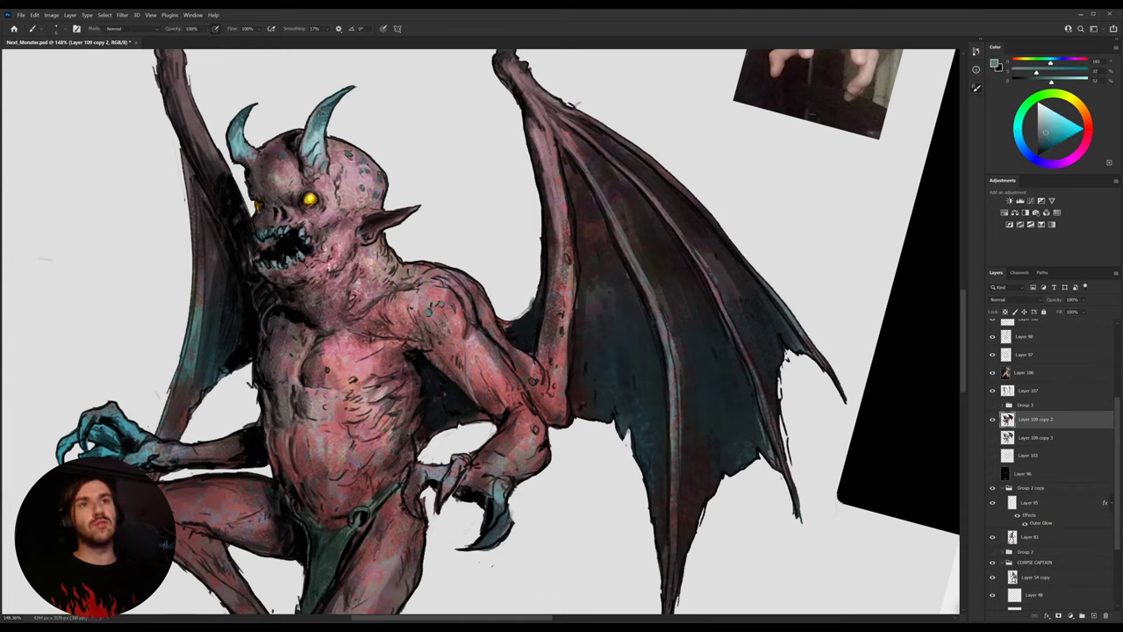
drag(443, 308, 539, 221)
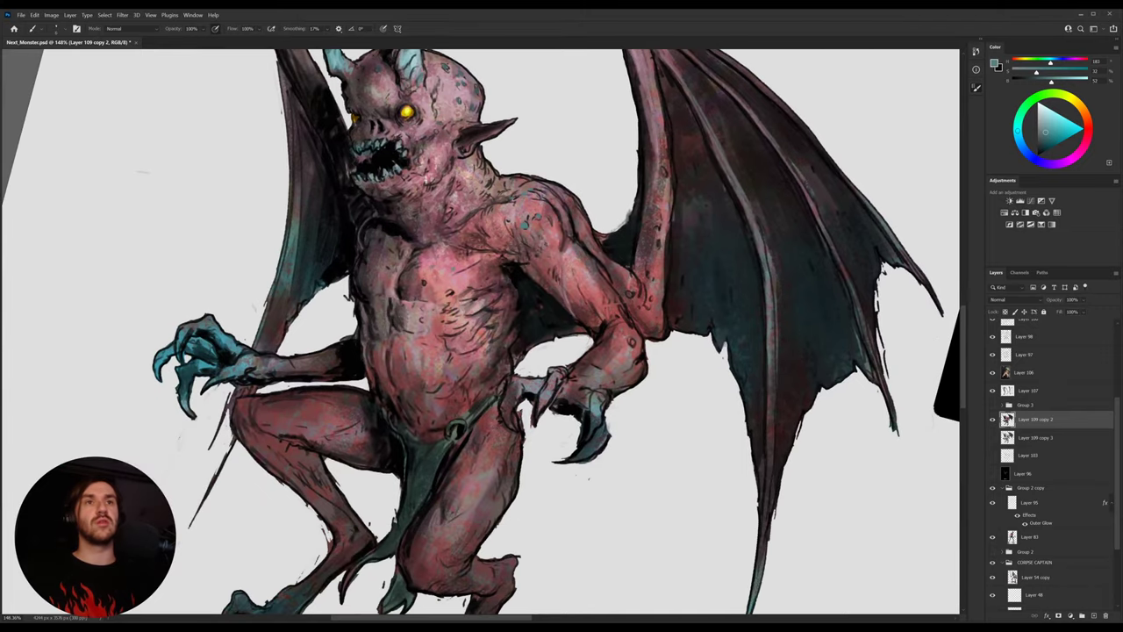
drag(515, 264, 456, 266)
key(r)
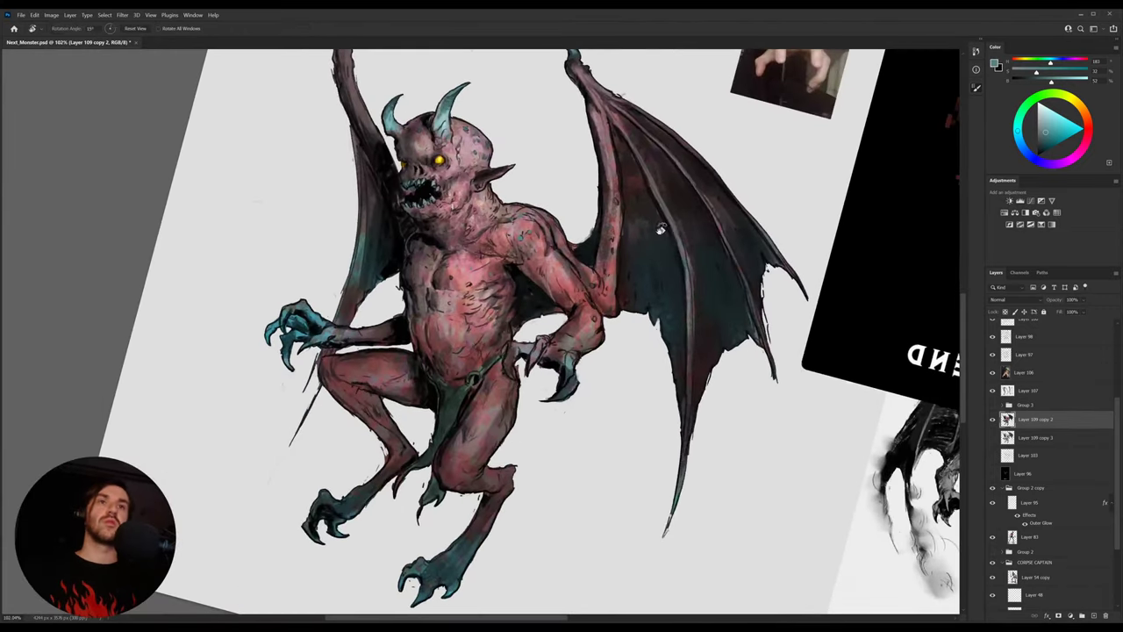
drag(660, 228, 653, 189)
key(b)
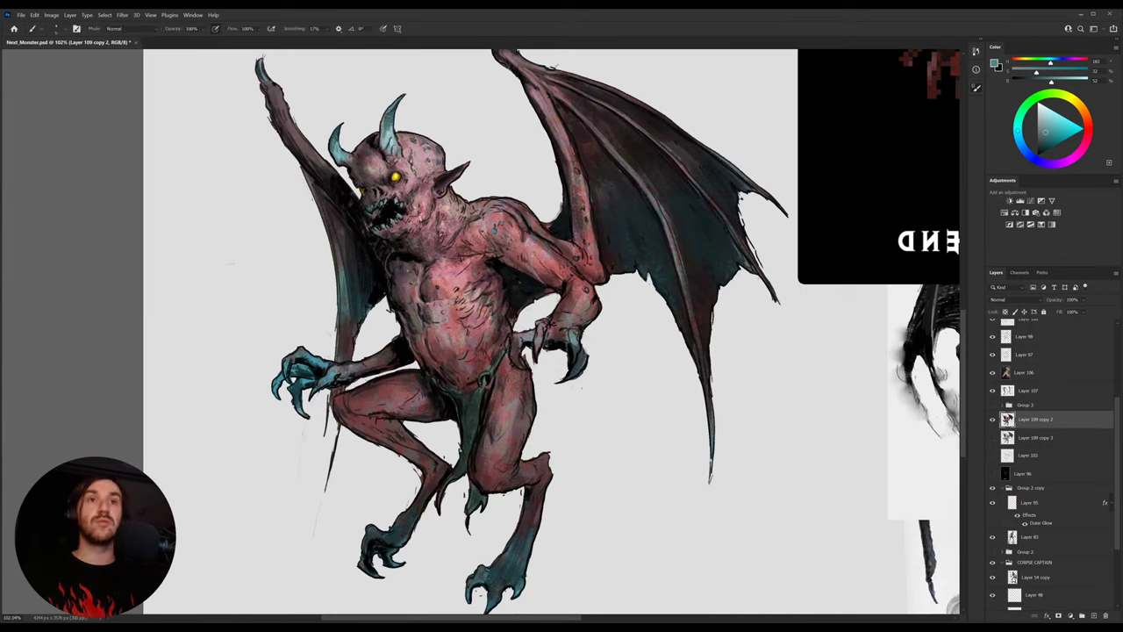
Refine the head and neck with teal sampled from the horn and pale pinks sampled from the scalp
alt+click(389, 117)
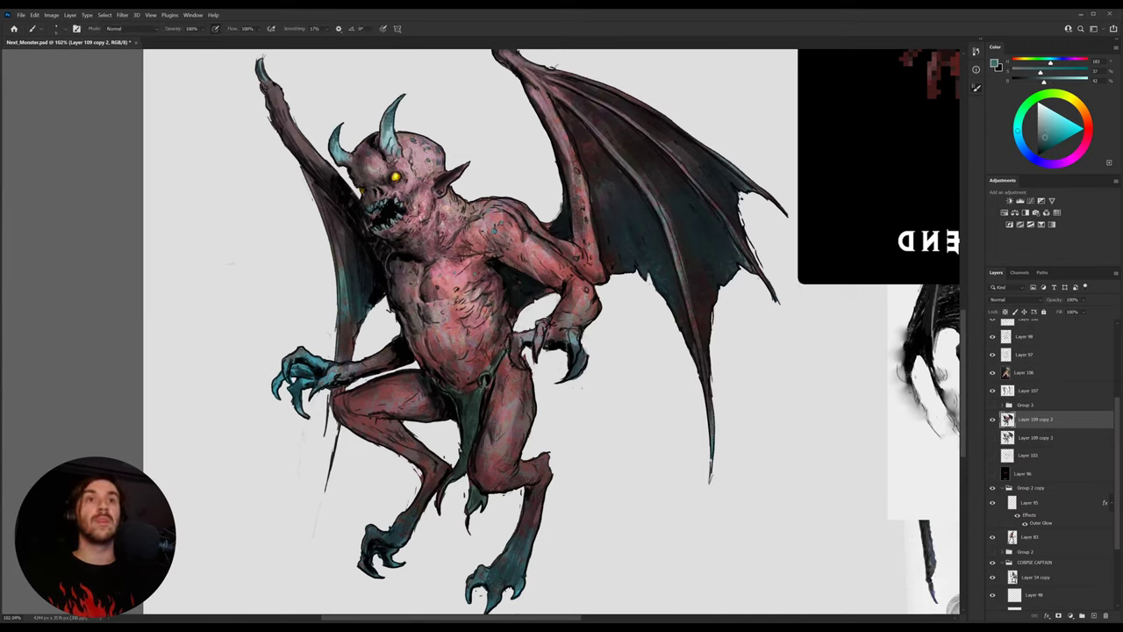
alt+click(428, 156)
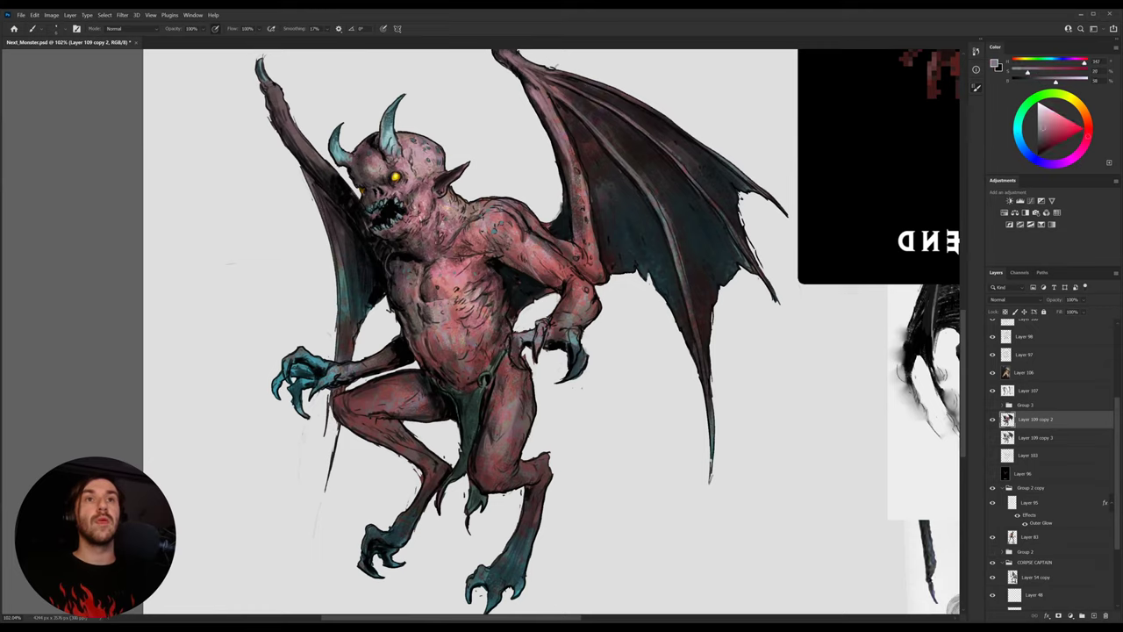
alt+click(426, 158)
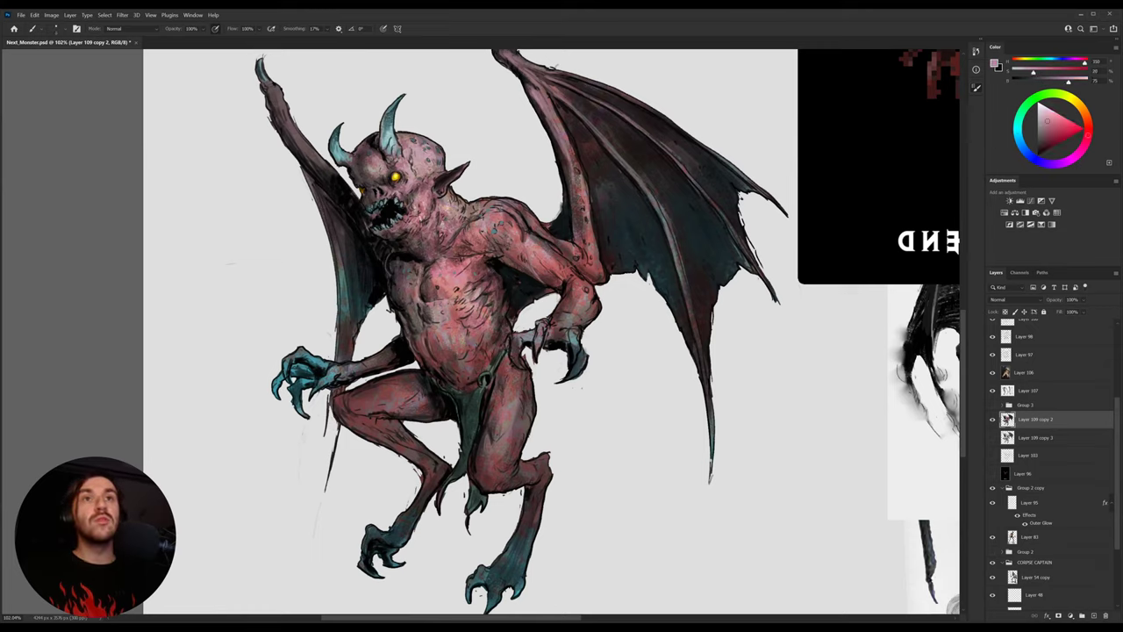
drag(435, 219, 431, 245)
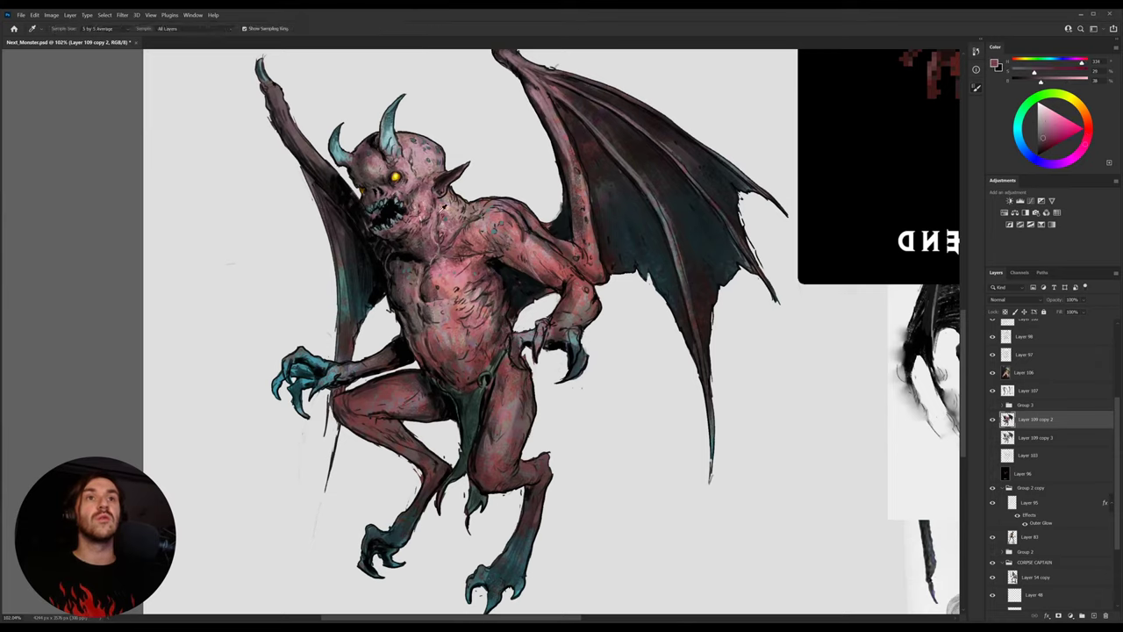
alt+click(428, 158)
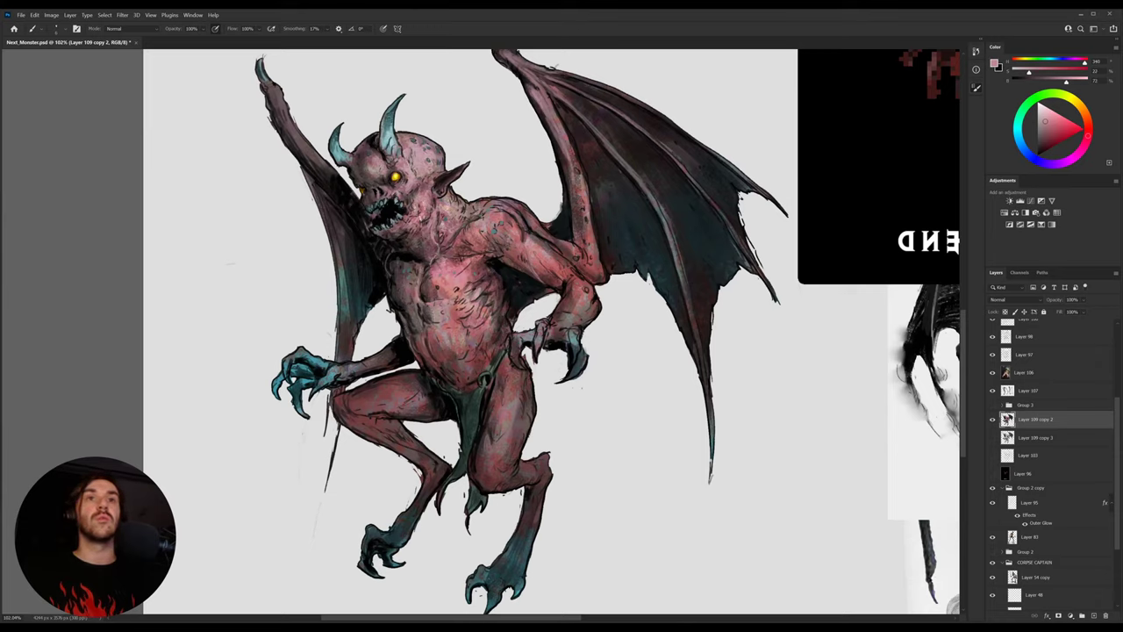
alt+click(395, 127)
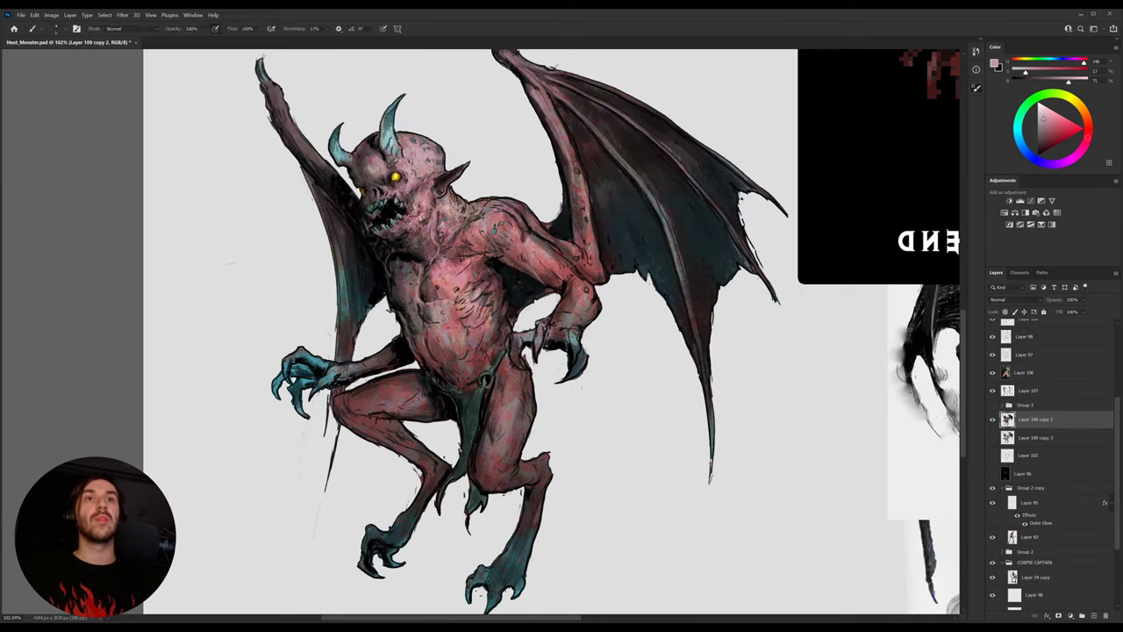
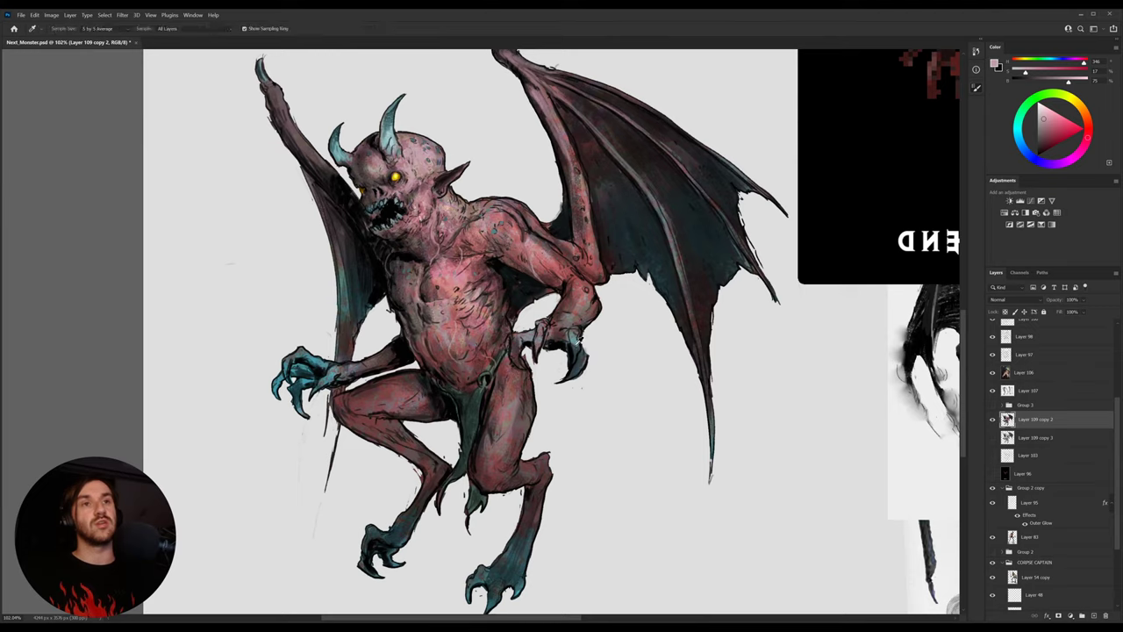
Touch up the near hand's thumb at the hip with muted grey sampled from the hand
alt+click(577, 346)
alt+click(542, 340)
alt+click(543, 339)
drag(545, 332, 543, 343)
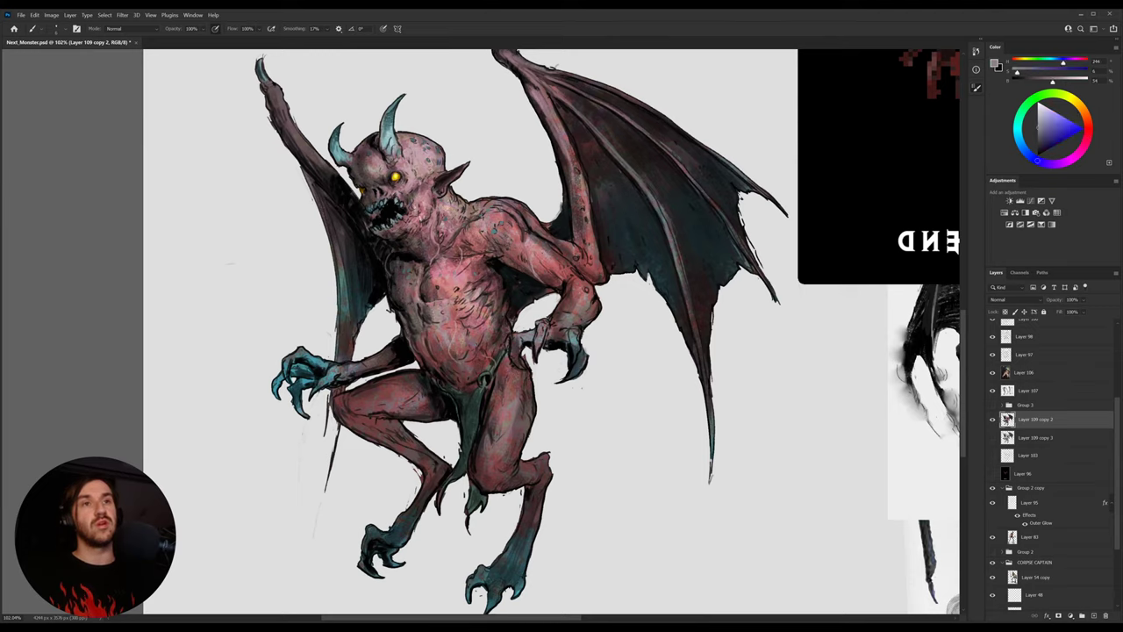
Refine the near shoulder and chest with pinks sampled from the shoulder, torso and scalp
alt+click(521, 234)
alt+click(520, 234)
alt+click(491, 219)
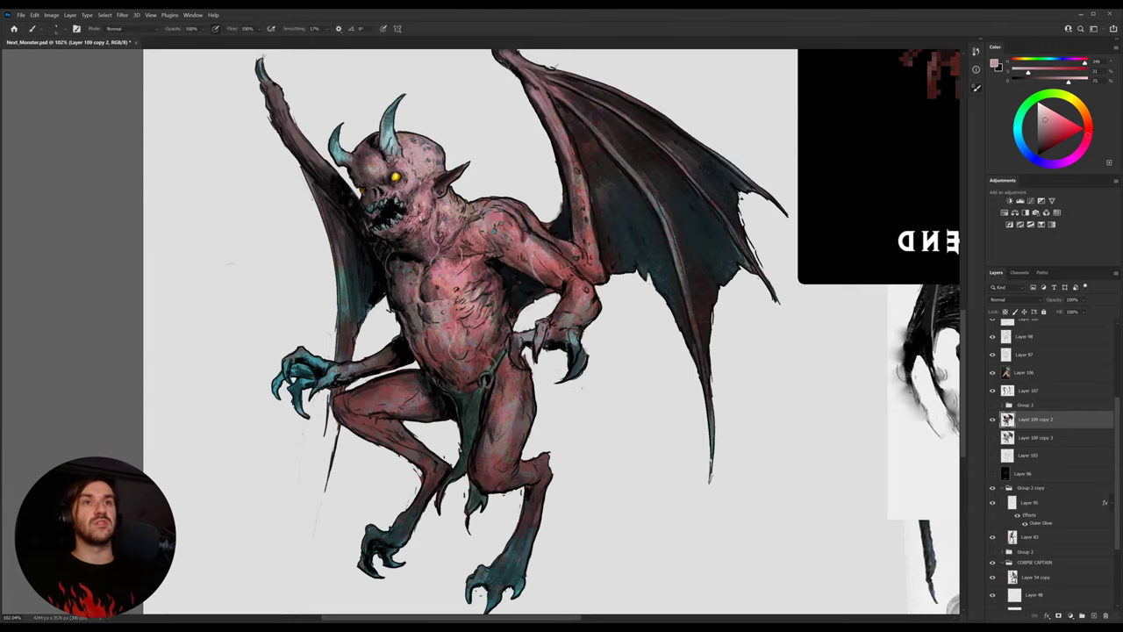
alt+click(455, 286)
alt+click(416, 158)
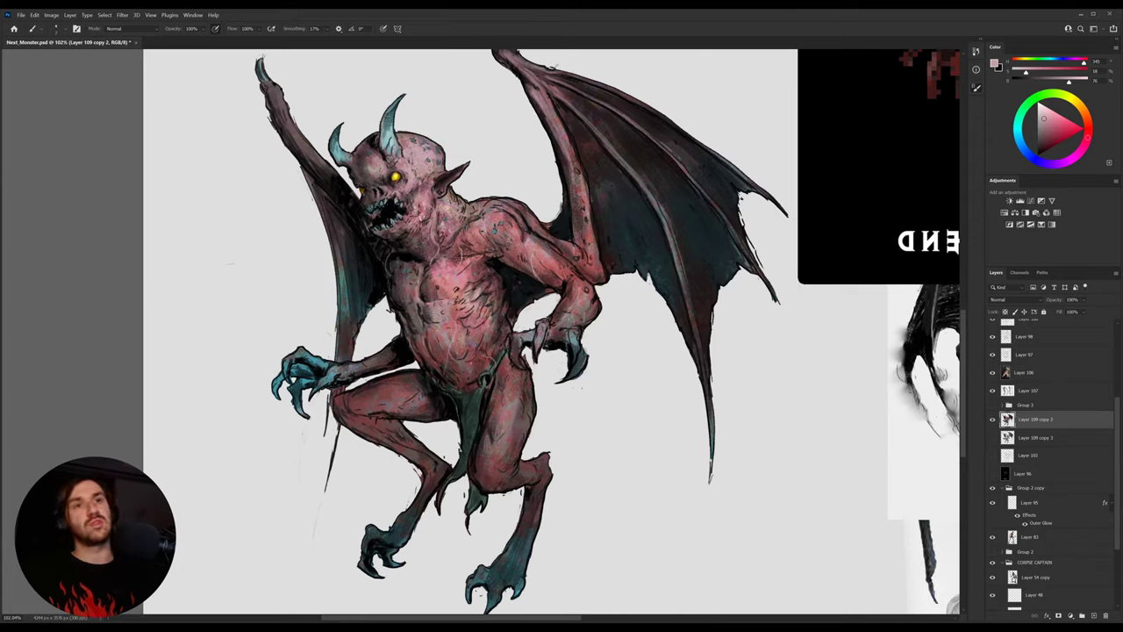
Reinforce the bent far leg's knee and upper thigh edge with sampled dark red and near-black
key(r)
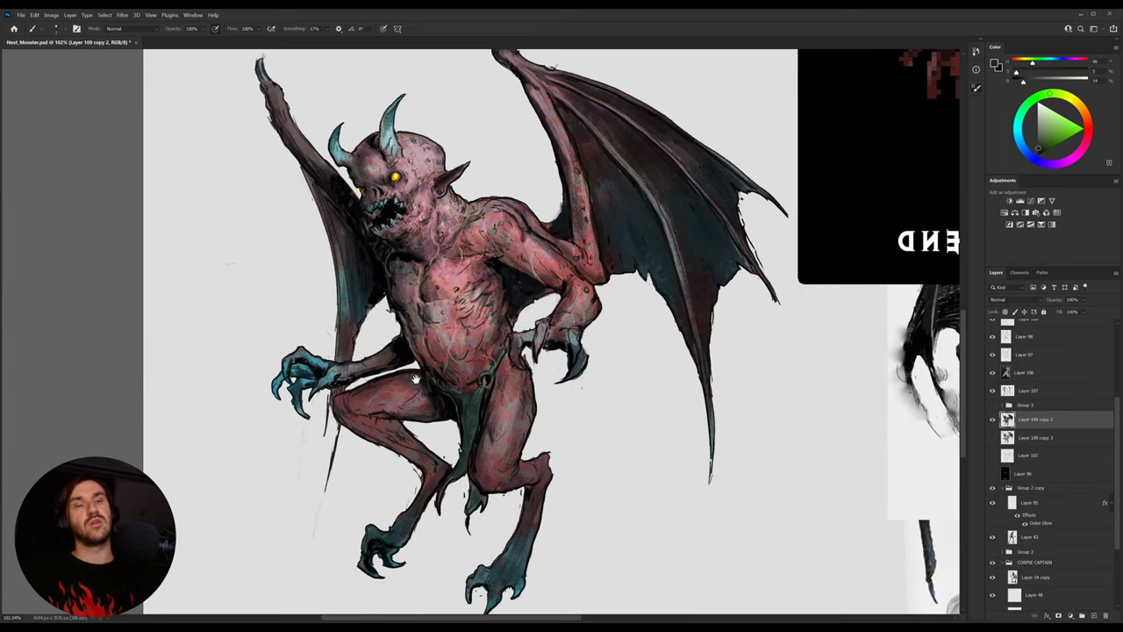
drag(416, 378, 543, 251)
key(b)
alt+click(457, 290)
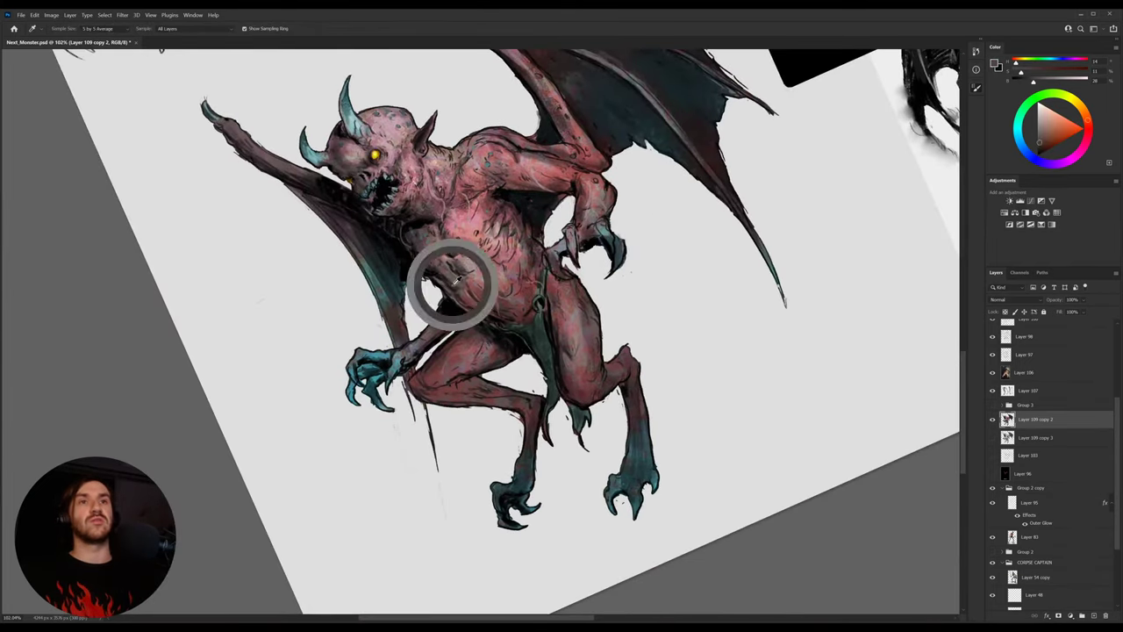
key(i)
drag(425, 366, 432, 391)
key(b)
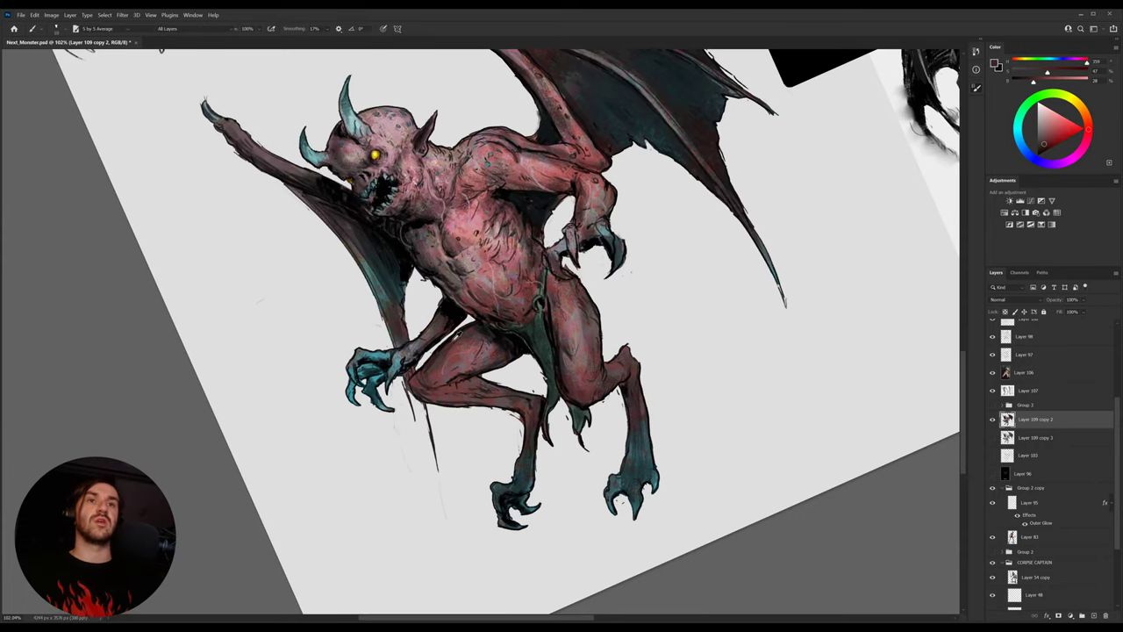
alt+click(481, 326)
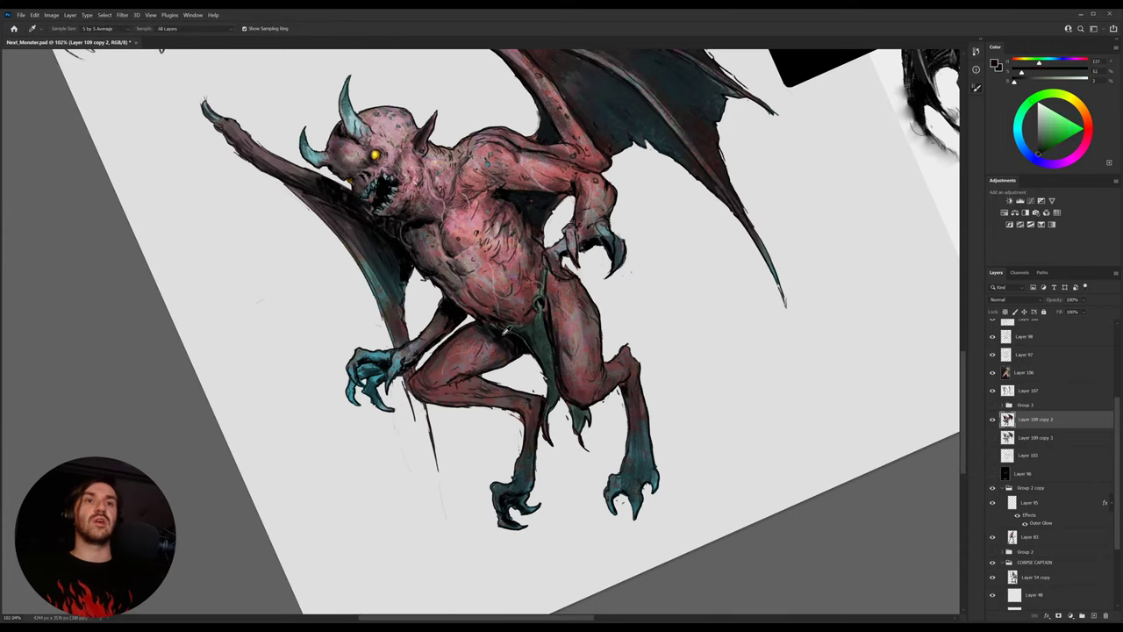
drag(482, 327, 463, 333)
drag(414, 376, 411, 391)
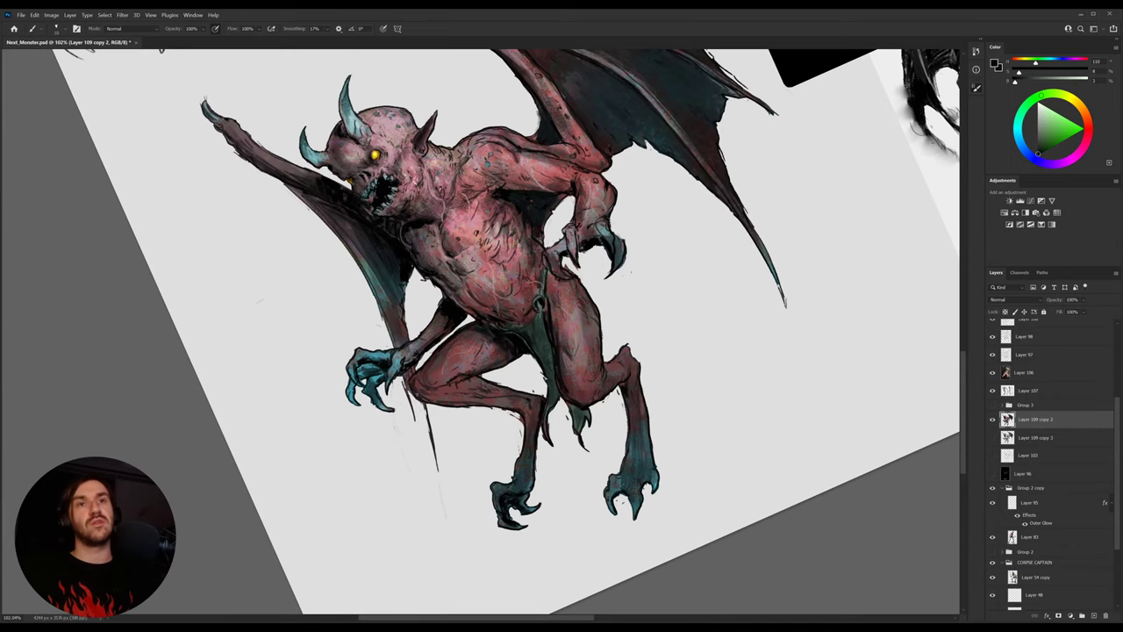
Darken the edge and shin of the bent far leg below the knee with sampled dark red
key(r)
mouse_move(671, 301)
mouse_down()
mouse_move(641, 438)
mouse_move(626, 457)
mouse_up()
drag(425, 373, 439, 386)
alt+click(413, 360)
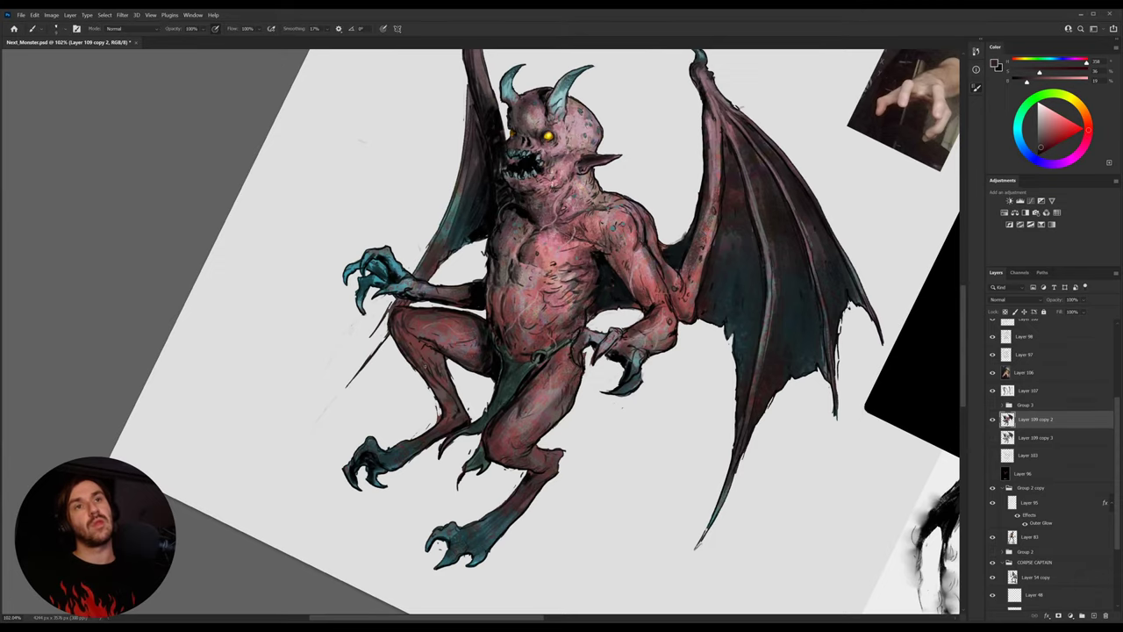
drag(427, 368, 442, 400)
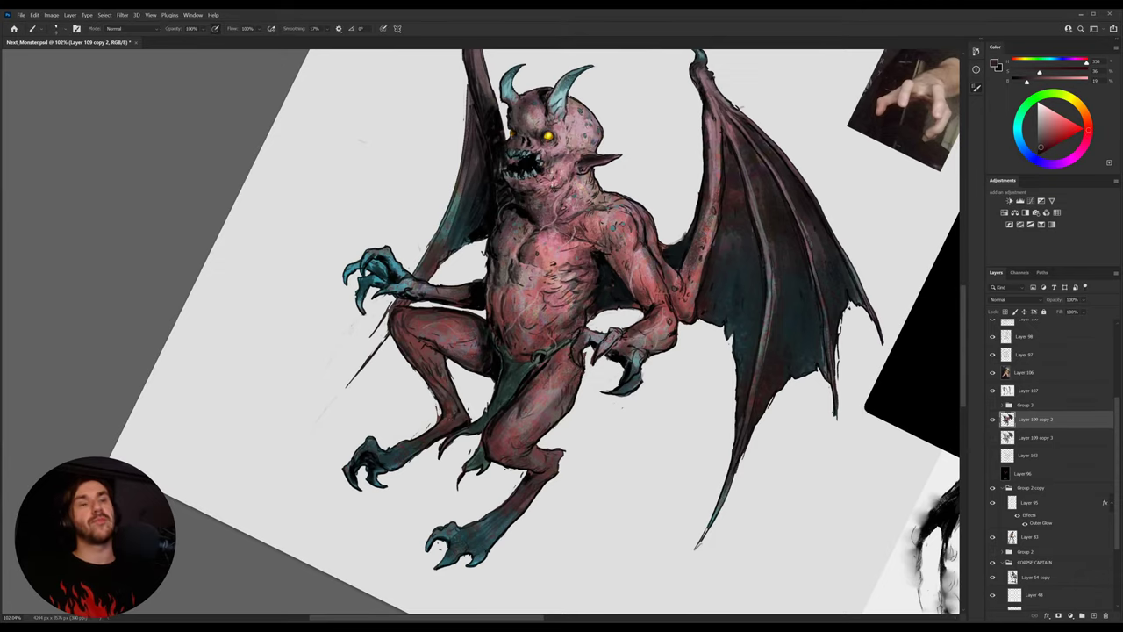
Deepen the shadow where the far thigh meets the loincloth with sampled dark brown and near-black
drag(540, 332, 403, 262)
alt+click(502, 309)
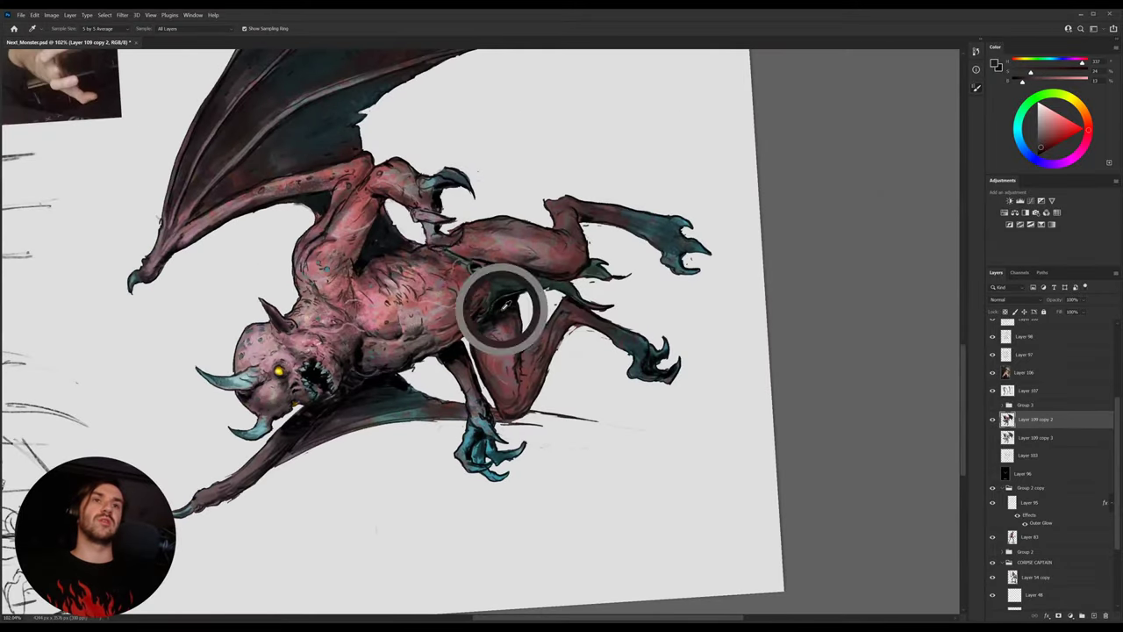
drag(509, 301, 485, 285)
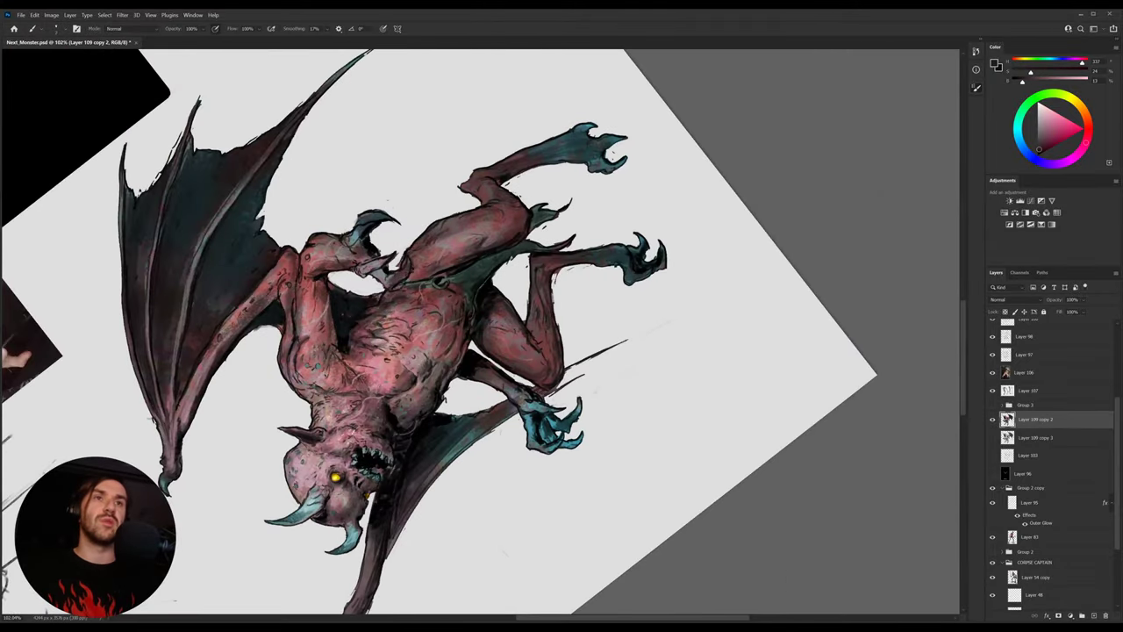
alt+click(533, 314)
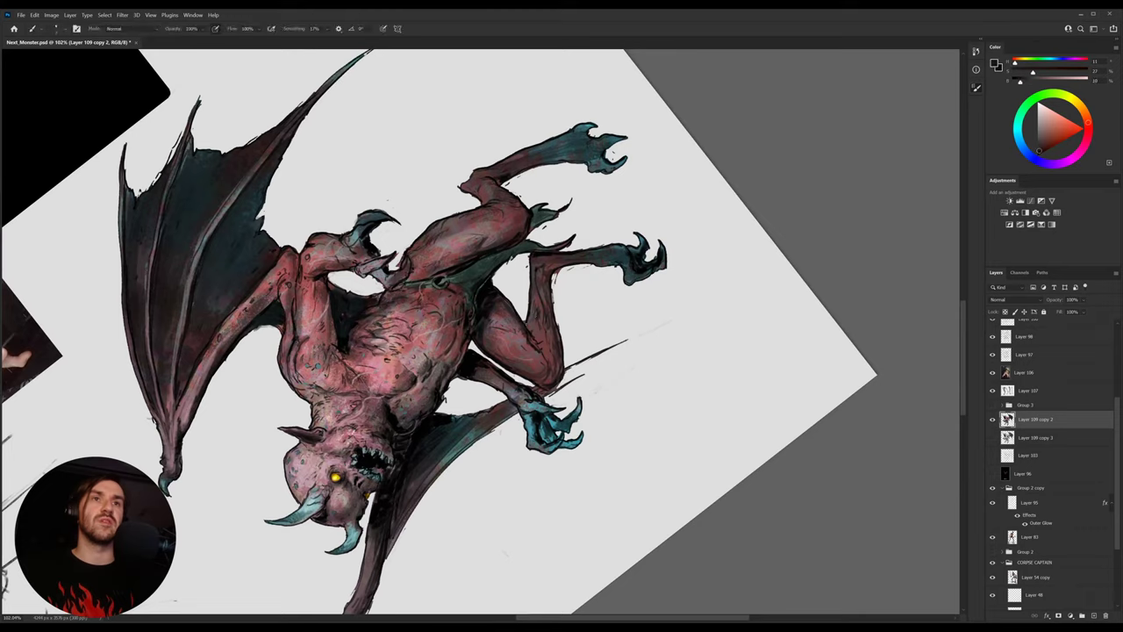
alt+click(492, 306)
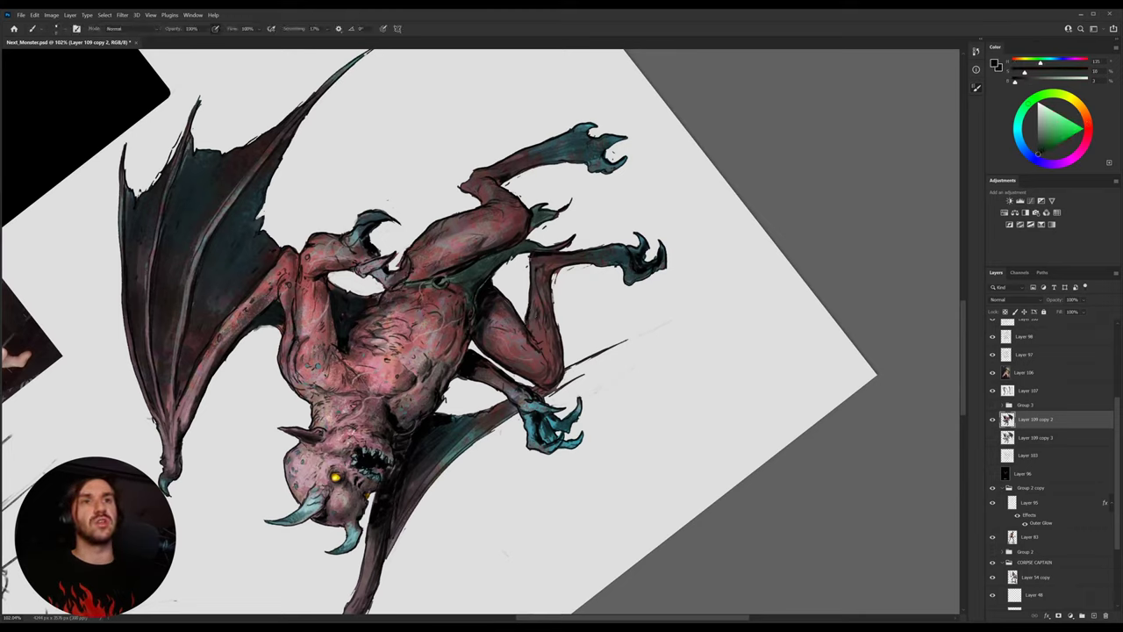
Clean up the loincloth's ragged lower tips with dark greyish green and the Eraser
key(e)
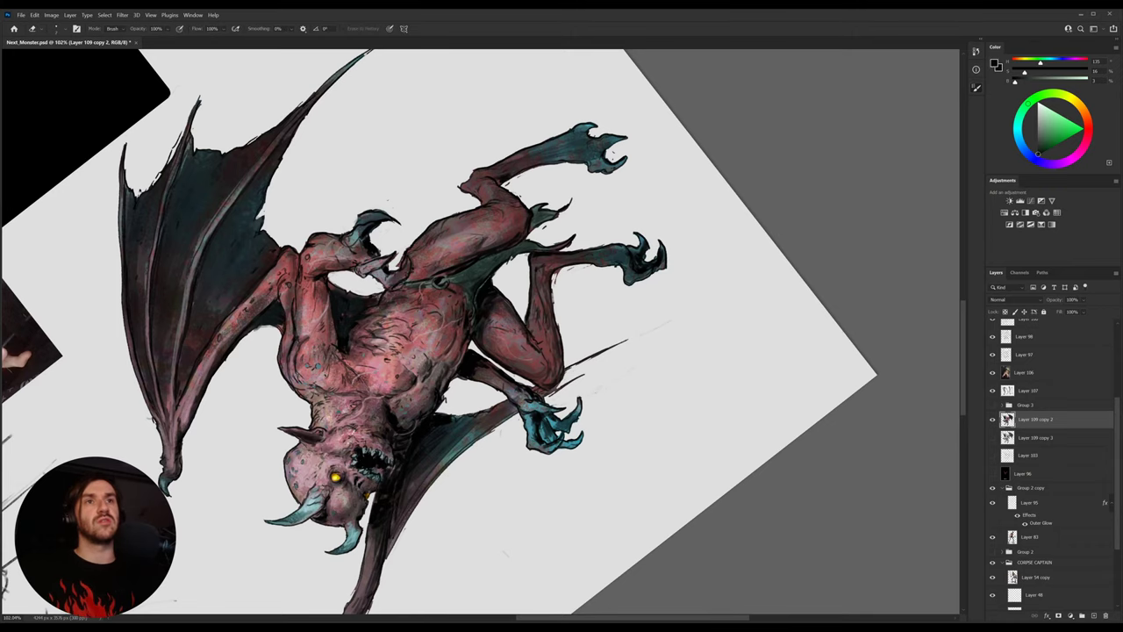
key(r)
mouse_move(568, 212)
mouse_down()
mouse_move(538, 472)
mouse_move(526, 472)
mouse_up()
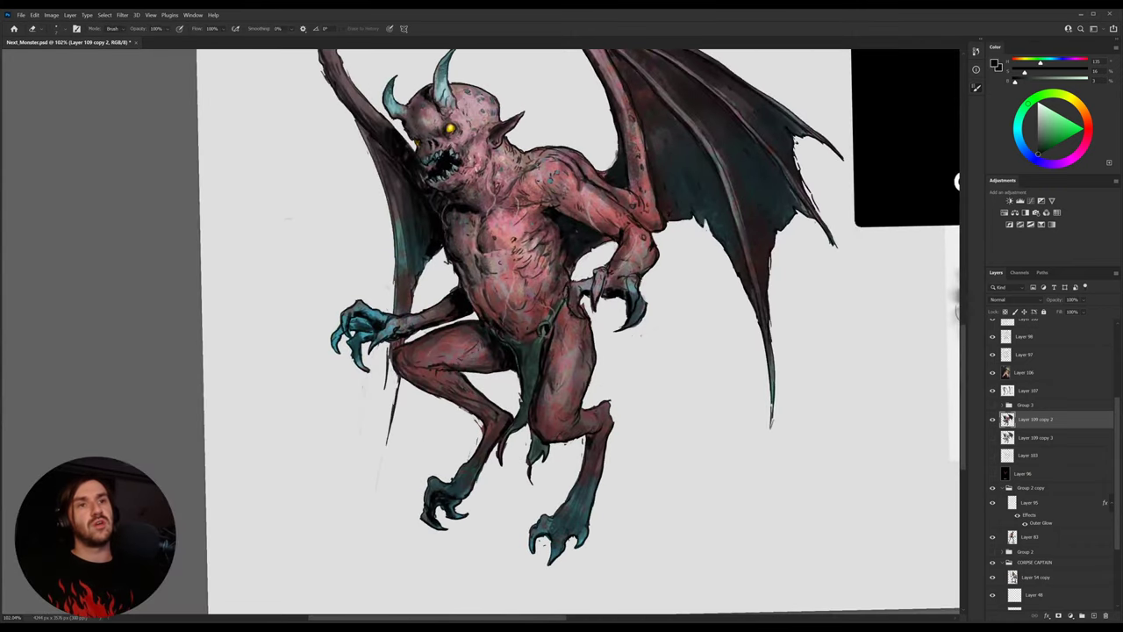
key(b)
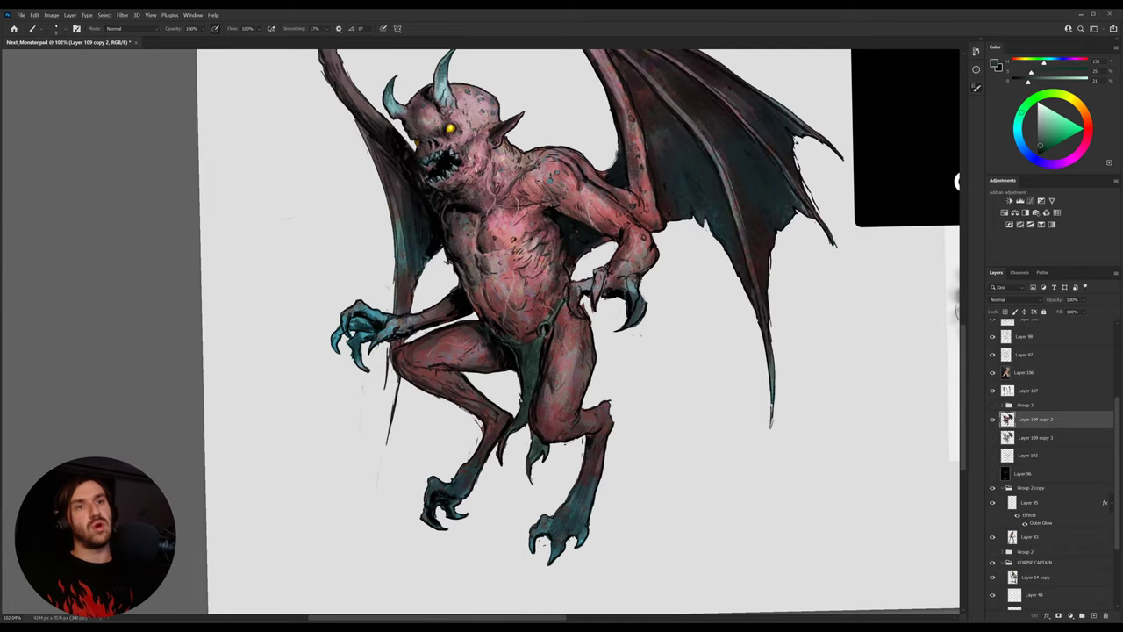
key(e)
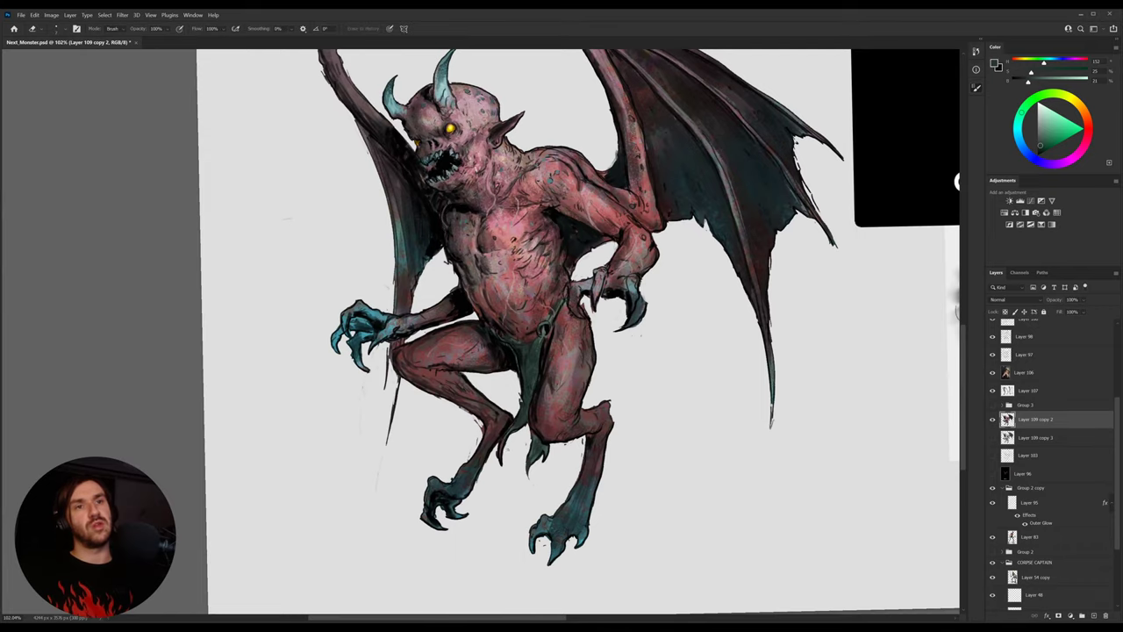
key(r)
mouse_move(716, 339)
mouse_down()
mouse_move(710, 387)
mouse_move(667, 476)
mouse_up()
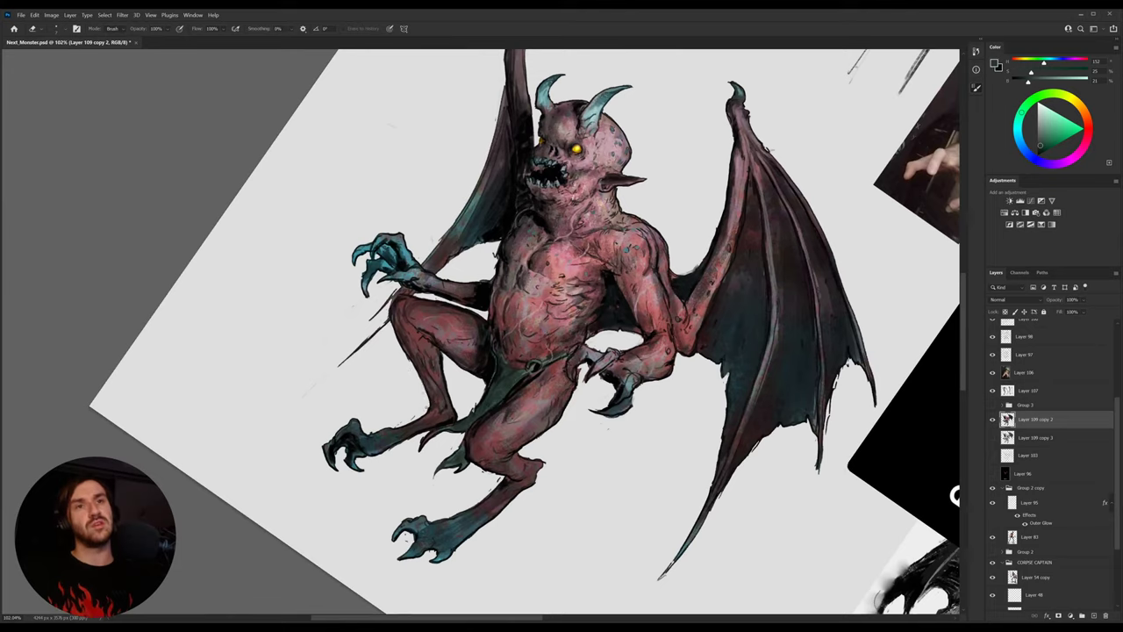
Model the bent far leg's calf with muted reds, near-black and pale pink sampled from the leg and chest
alt+click(431, 346)
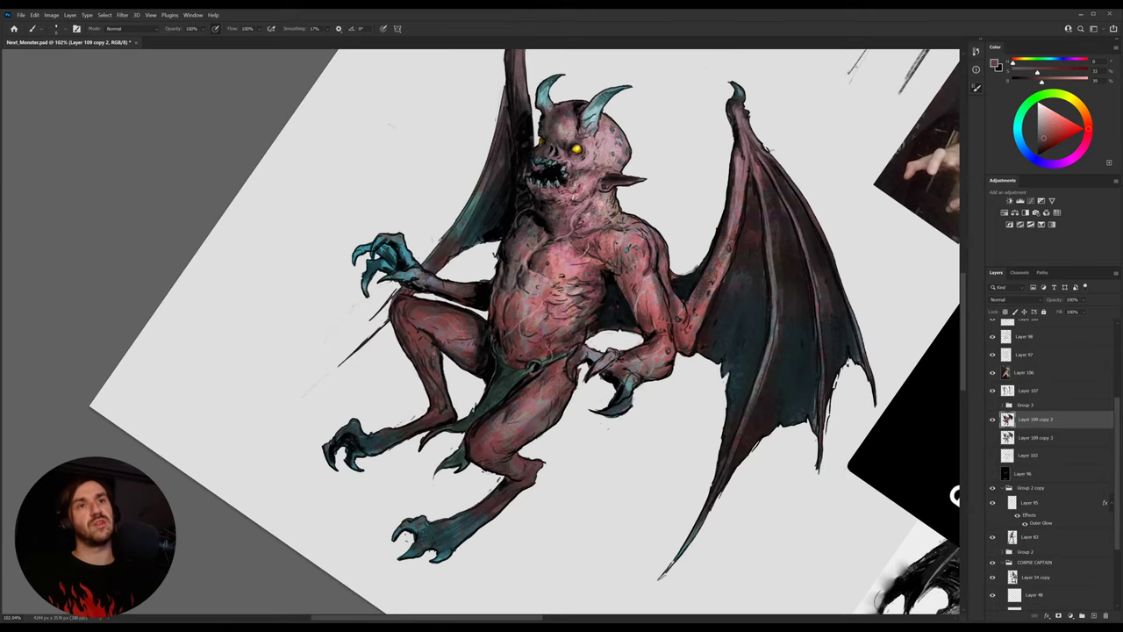
alt+click(435, 339)
alt+click(435, 339)
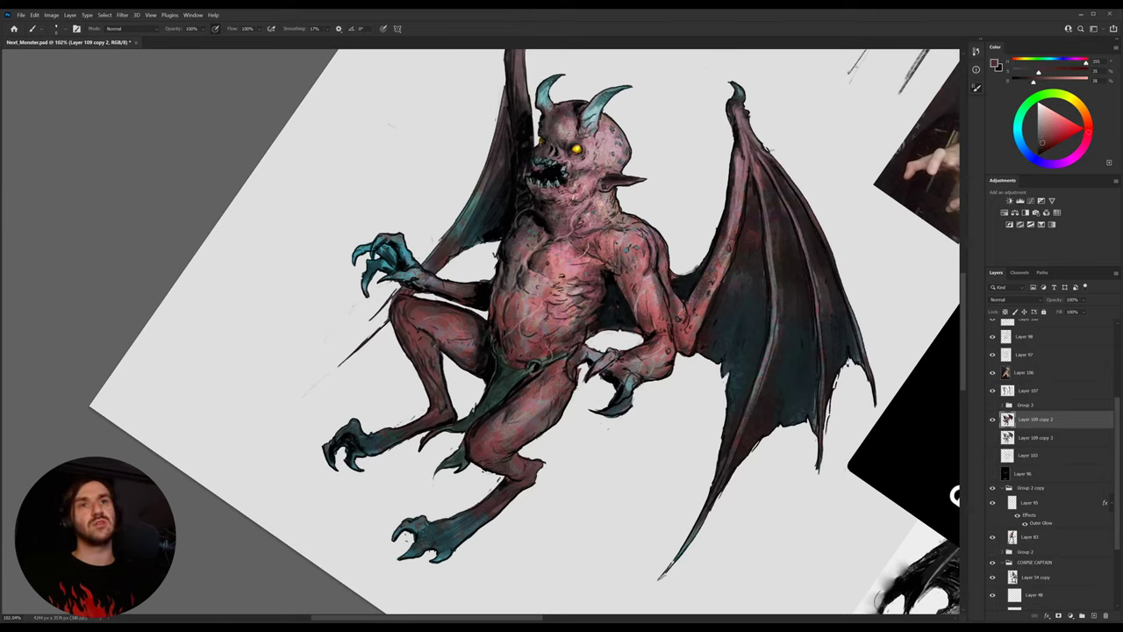
alt+click(432, 337)
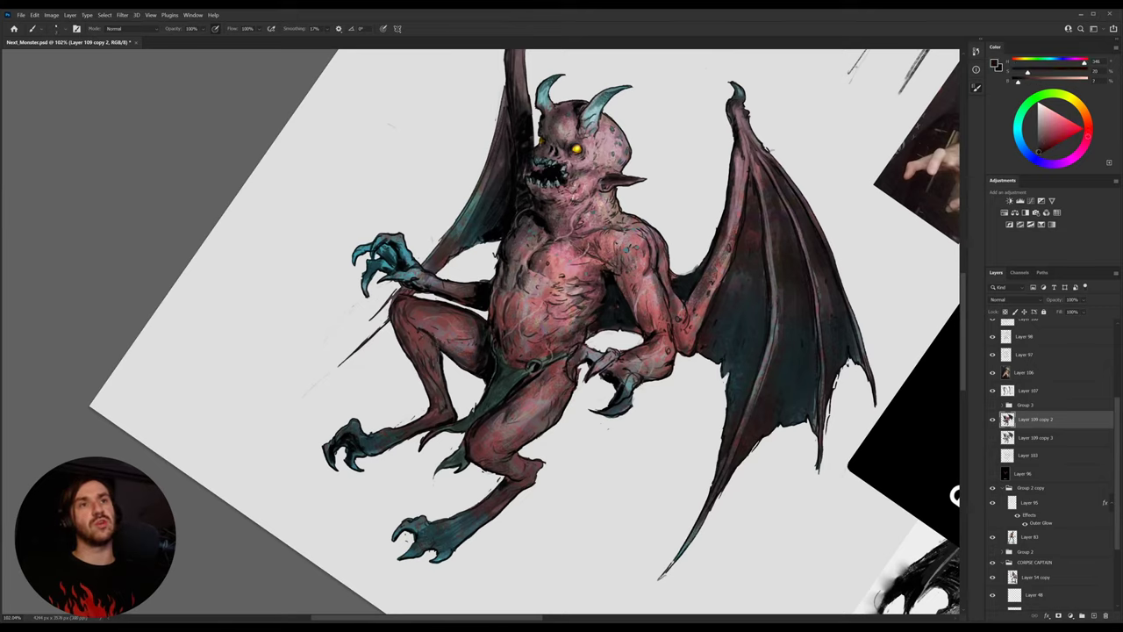
alt+click(569, 285)
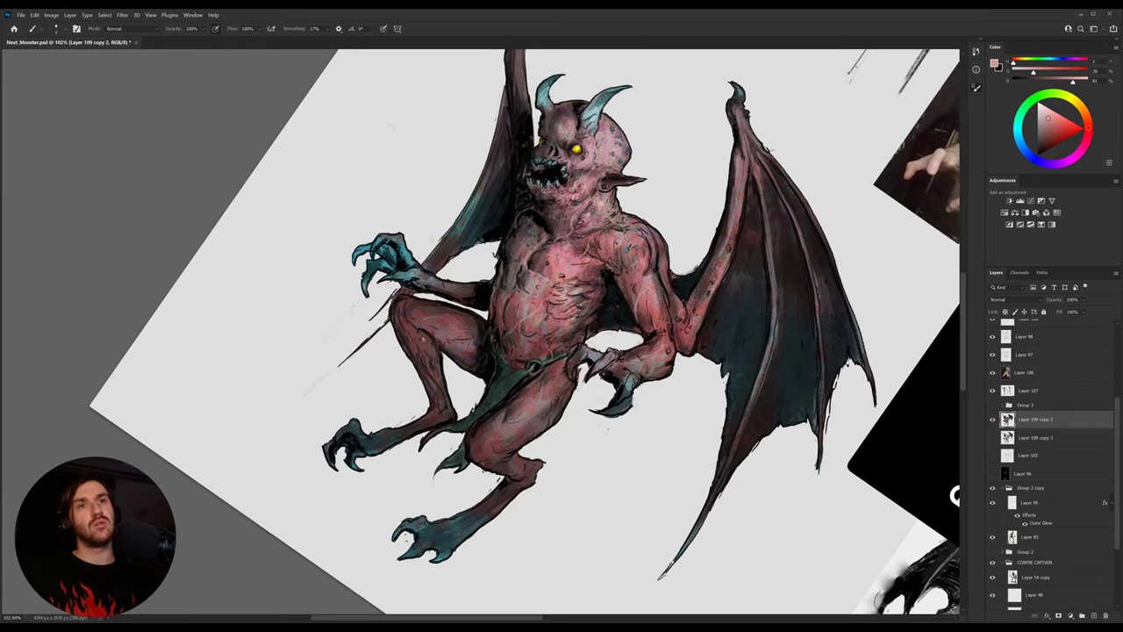
alt+click(434, 342)
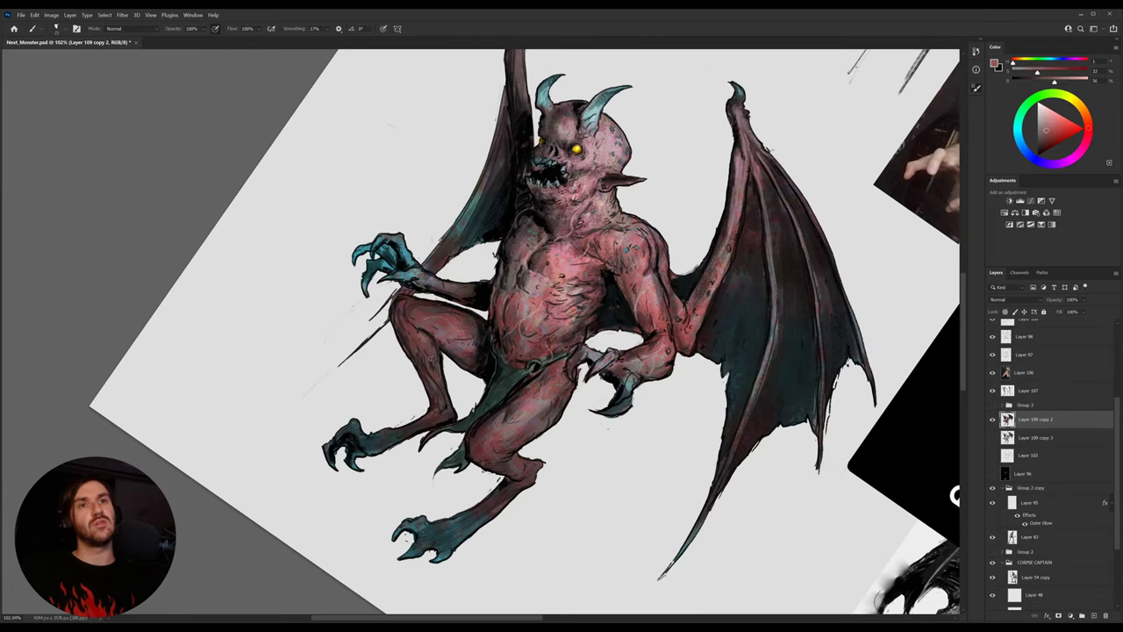
Refine the near leg's lower thigh and knee with muted reds sampled around the knee
key(r)
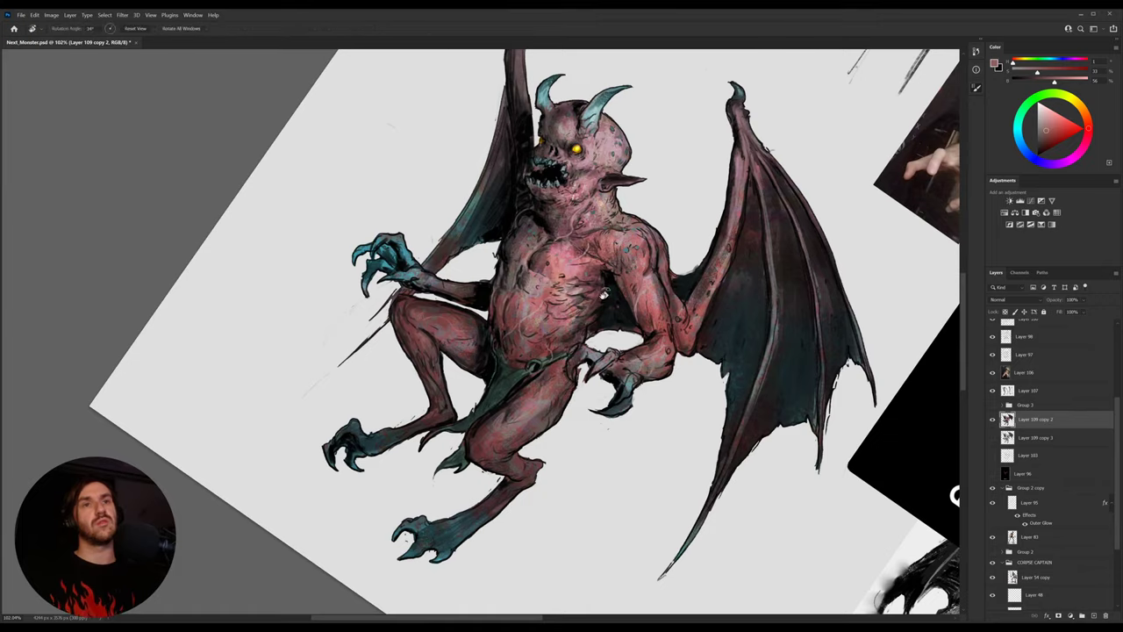
drag(604, 295, 457, 371)
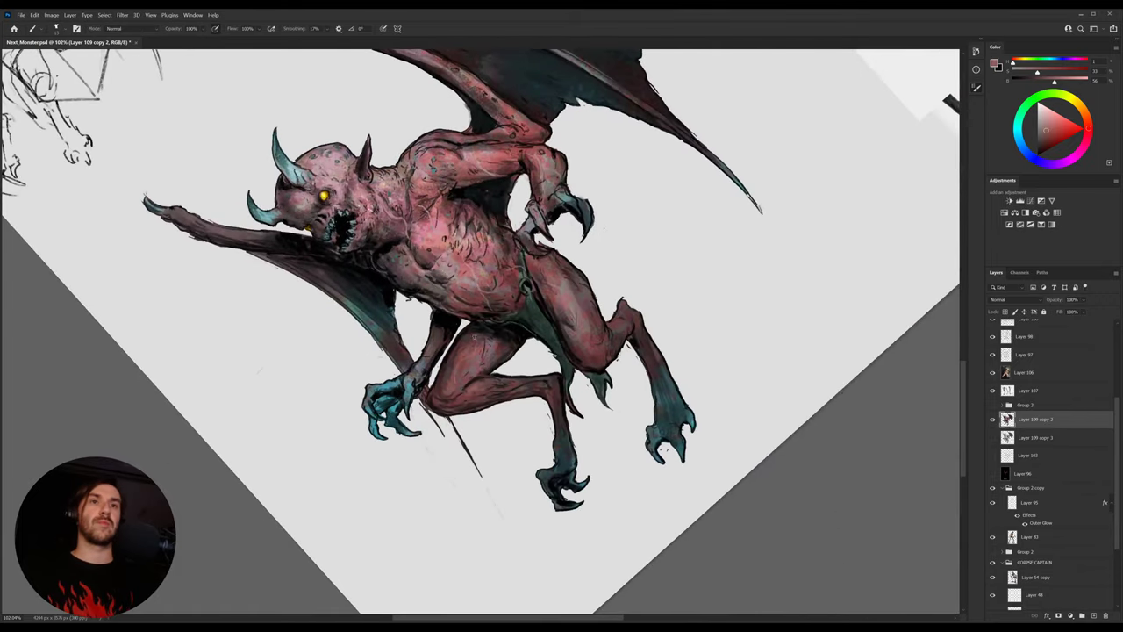
key(r)
drag(659, 244, 679, 347)
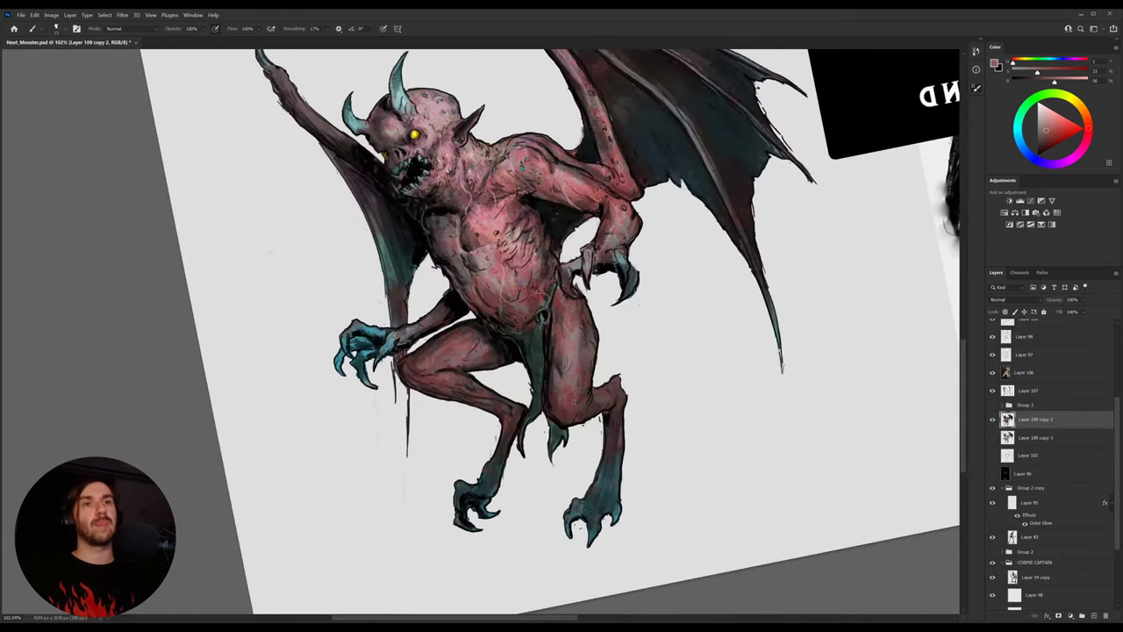
drag(552, 372, 549, 395)
alt+click(562, 398)
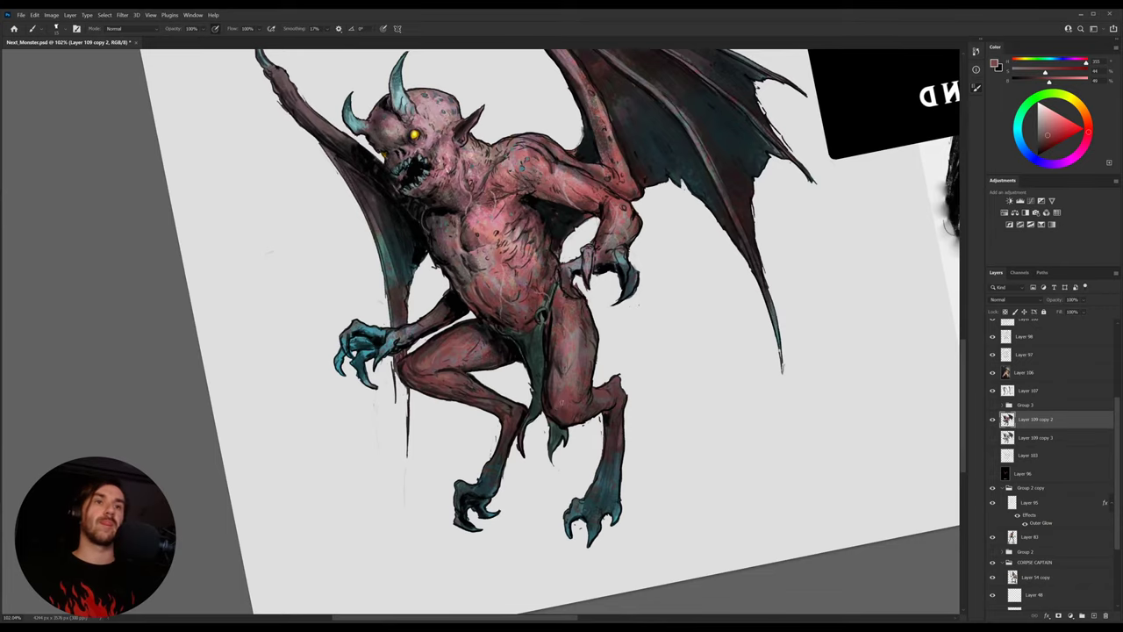
alt+click(563, 402)
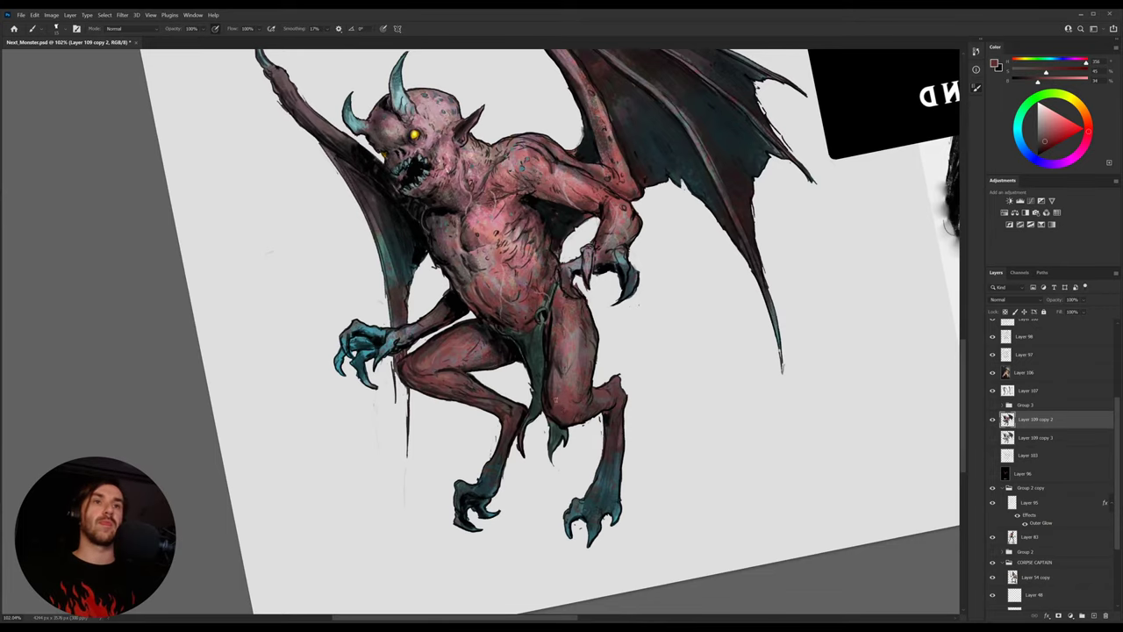
alt+click(566, 396)
Paint the near hand's thumb claw with sampled grey and teal from the far claws, and tidy the claw edges
mouse_move(565, 342)
mouse_down()
mouse_move(572, 420)
mouse_move(552, 437)
mouse_up()
key(r)
alt+click(573, 366)
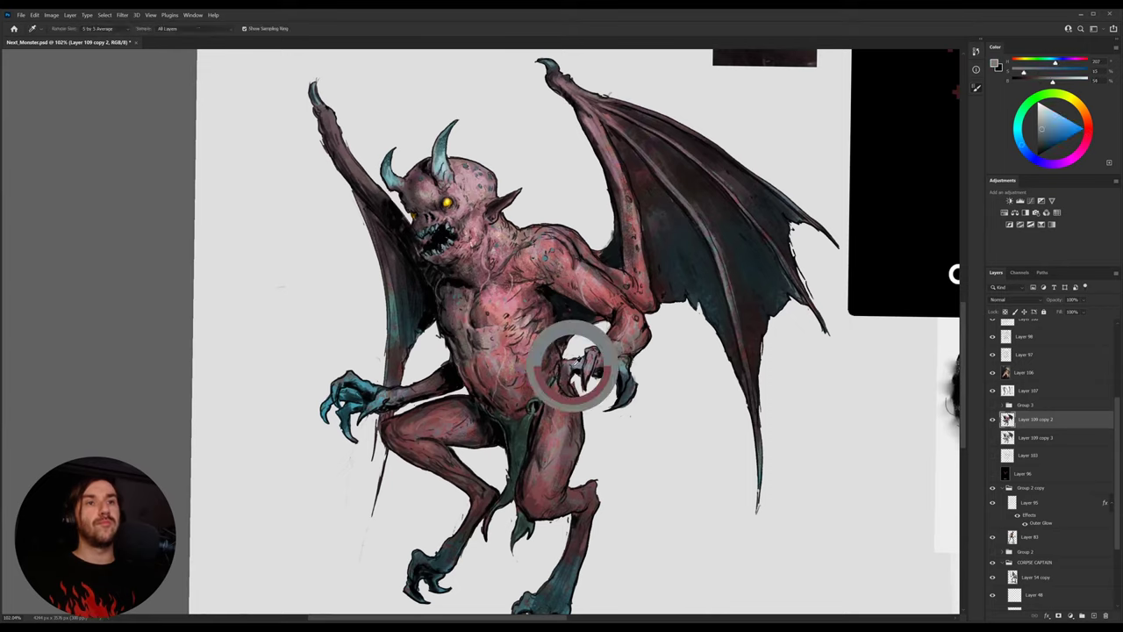
drag(563, 367, 568, 385)
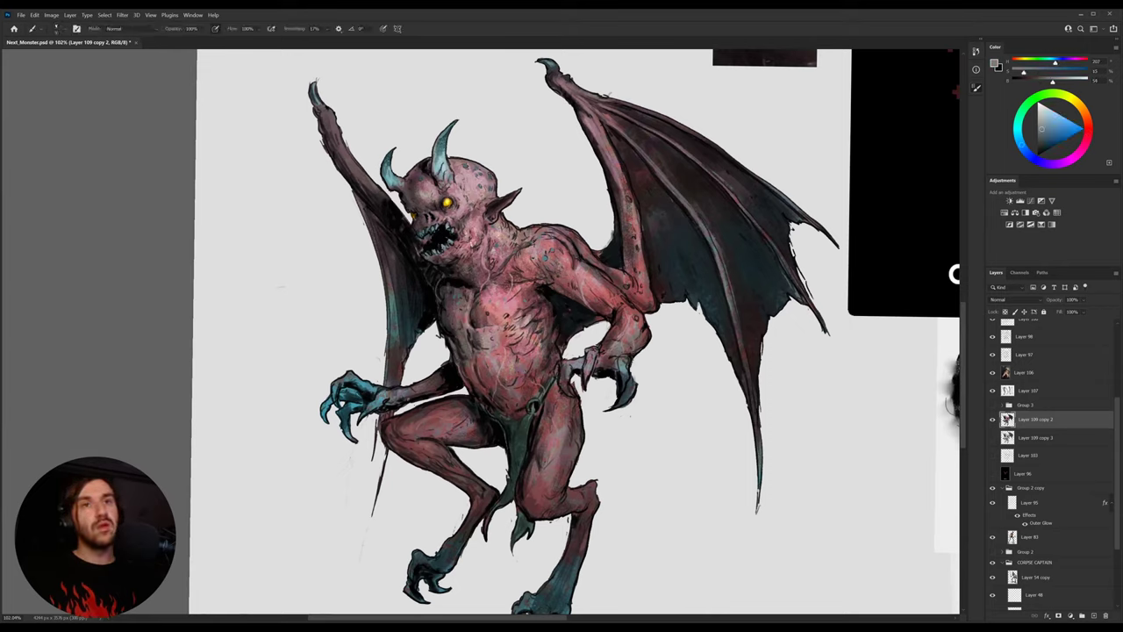
alt+click(325, 409)
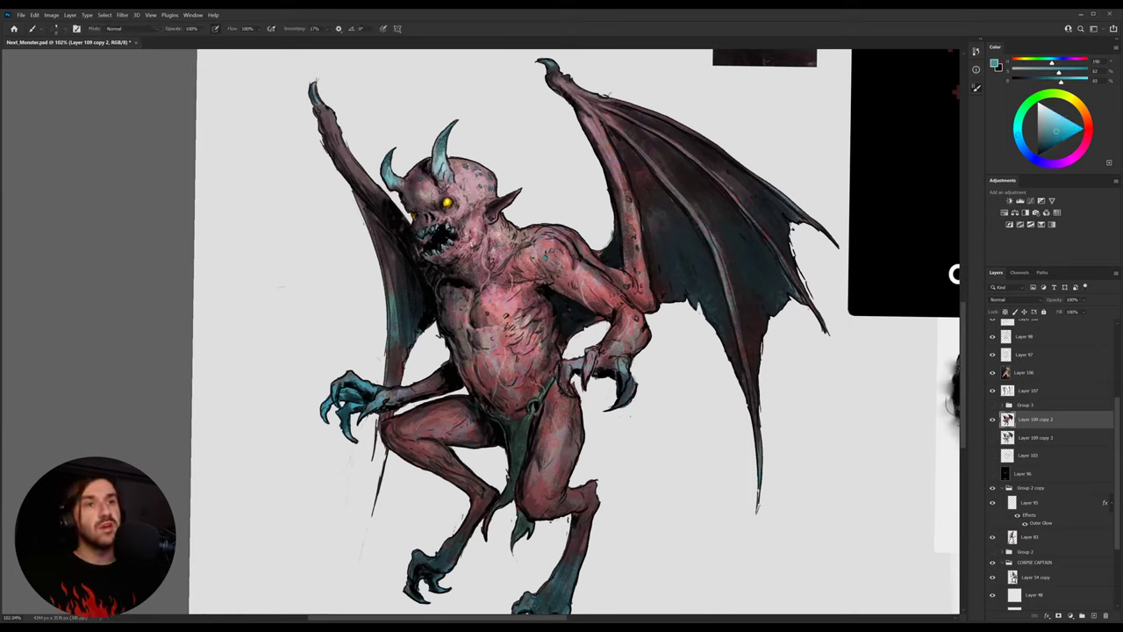
alt+click(546, 257)
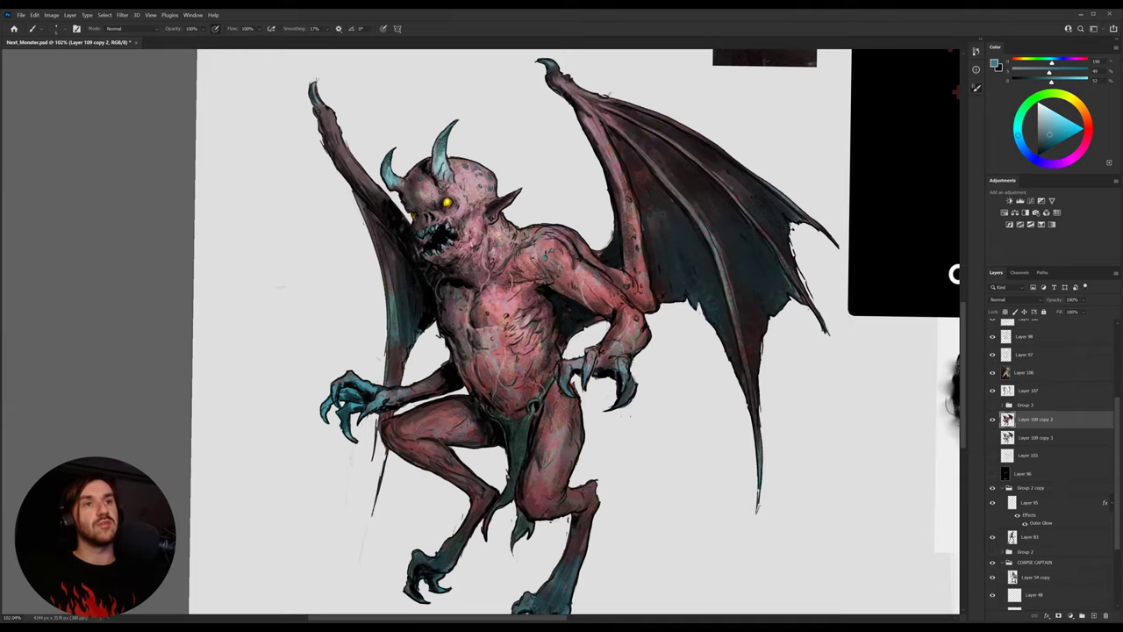
key(e)
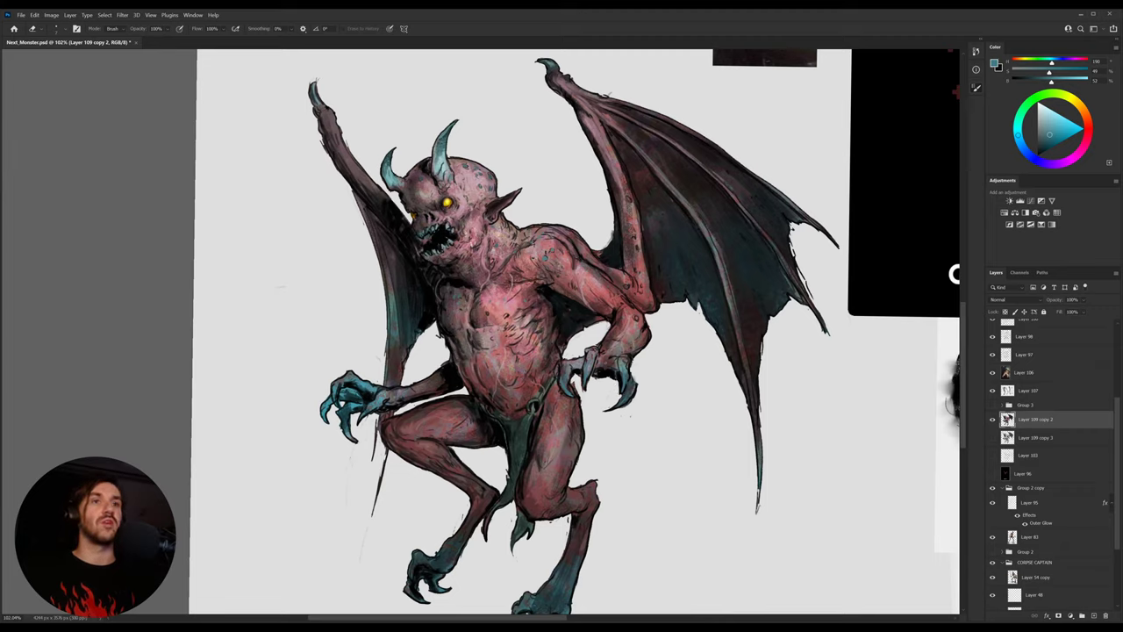
Touch up the near shoulder and upper chest with muted pinks sampled from the demon's torso and head
key(b)
alt+click(504, 298)
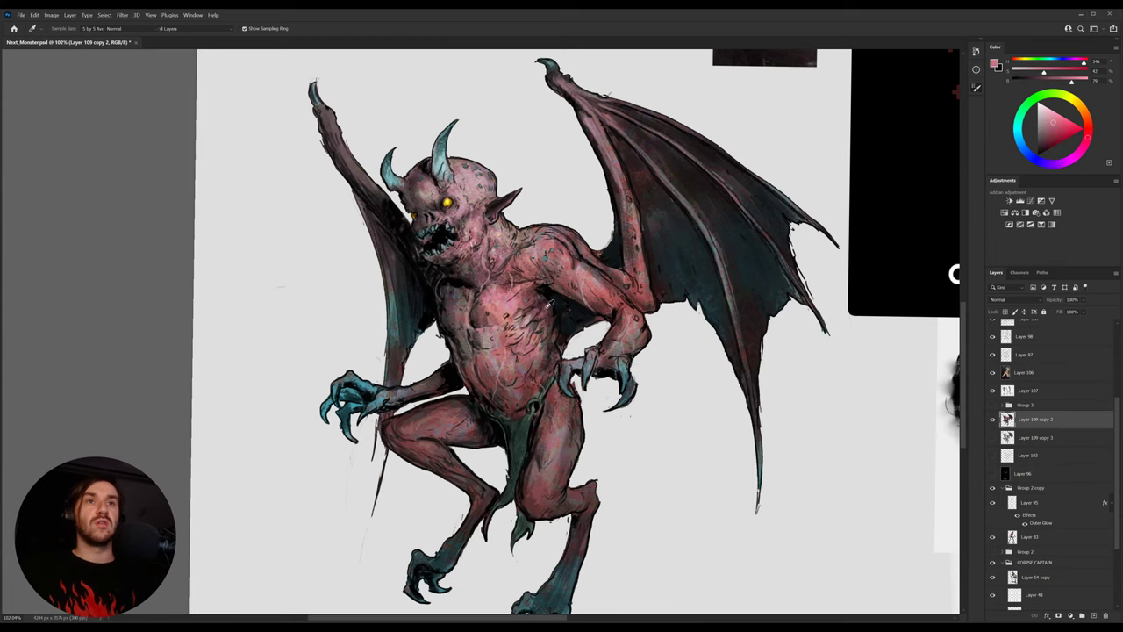
key(r)
drag(492, 210, 568, 247)
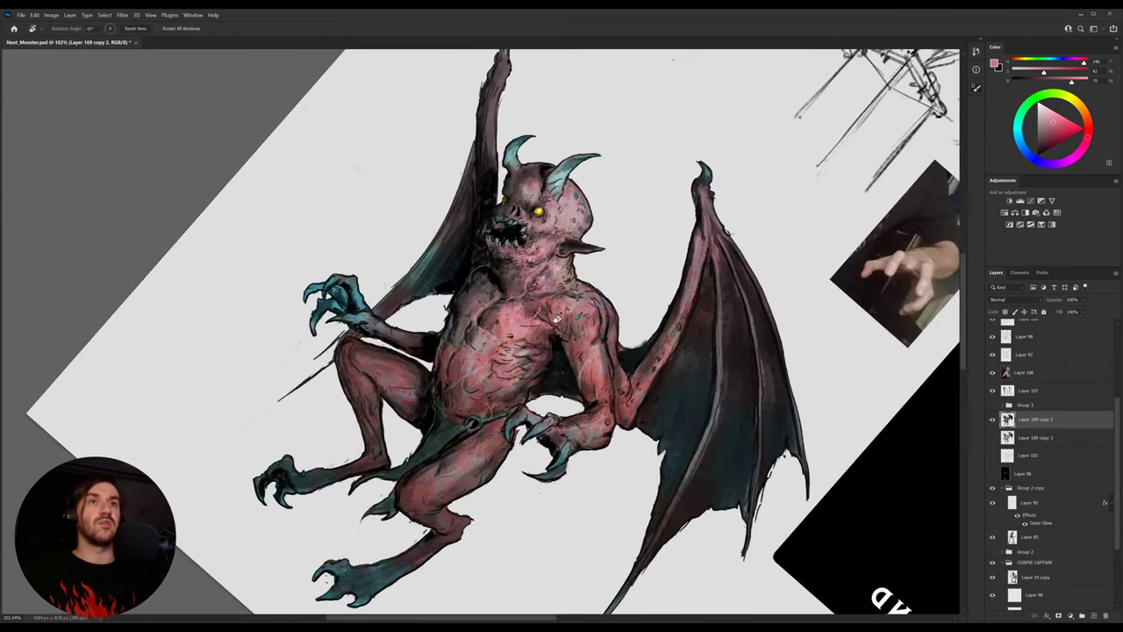
alt+click(552, 220)
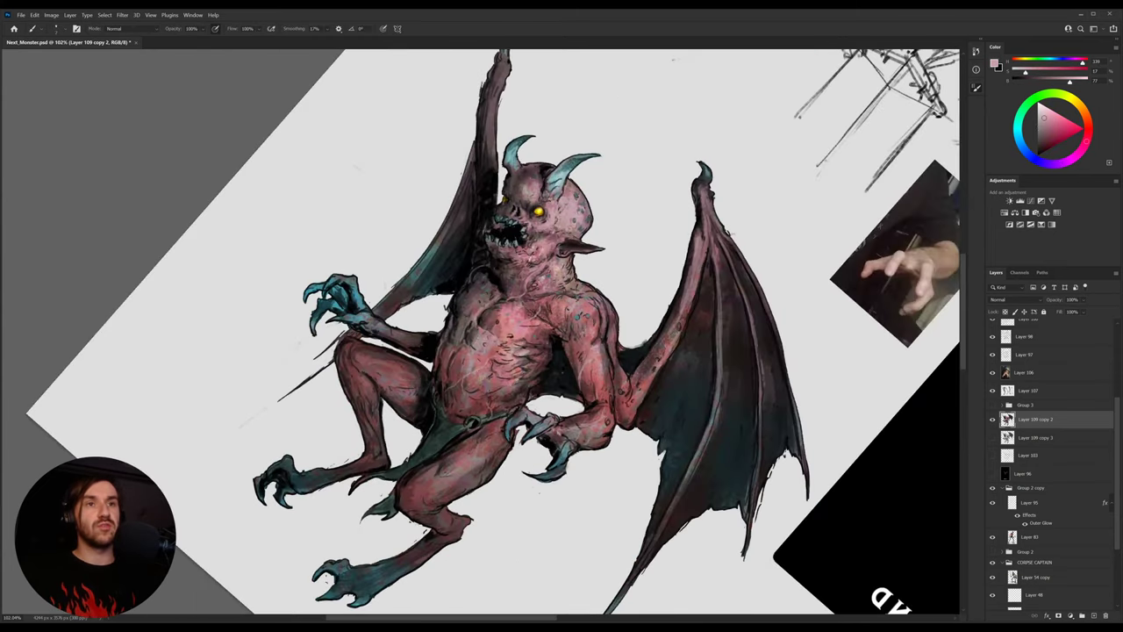
alt+click(559, 213)
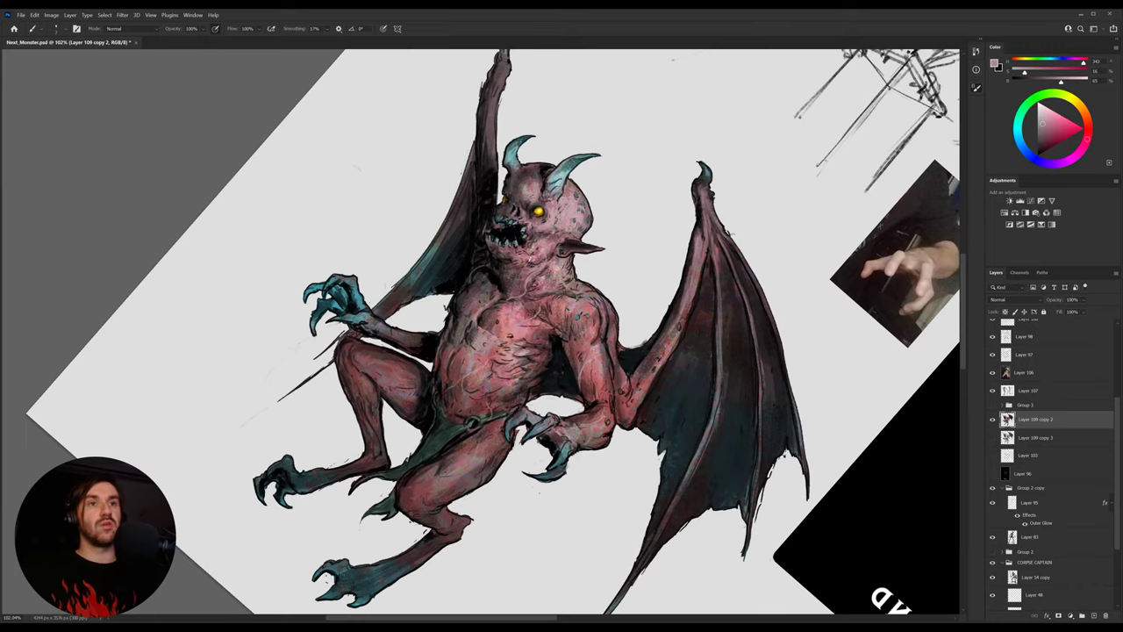
Add small greyish teal accents to the near shoulder using colour sampled from the horn and shoulder
key(r)
key(Escape)
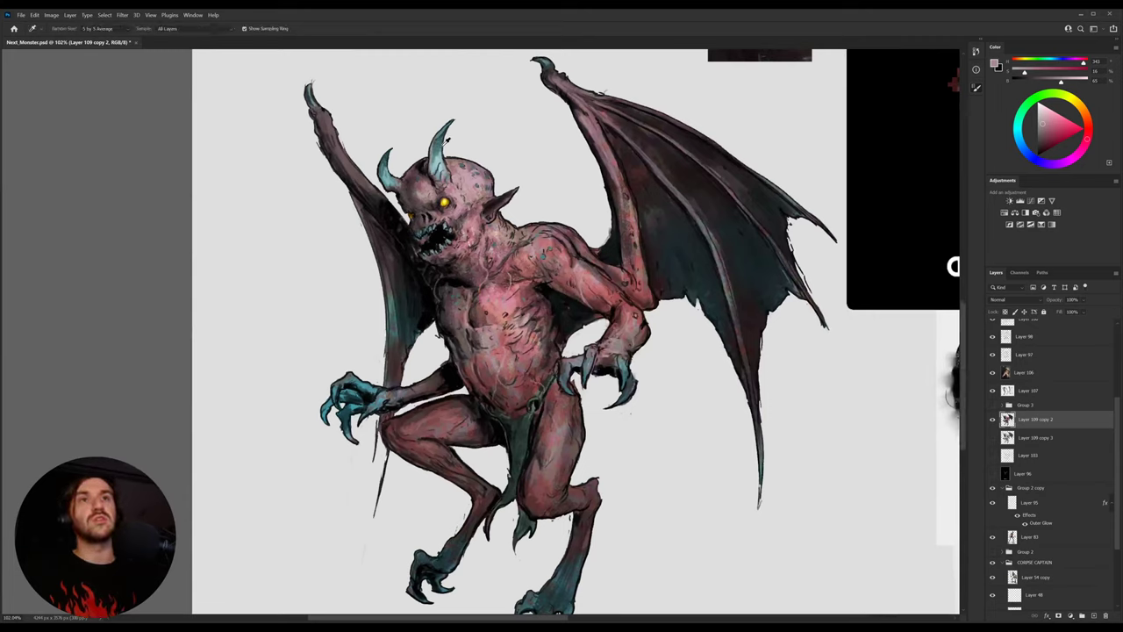
alt+click(436, 145)
alt+click(549, 253)
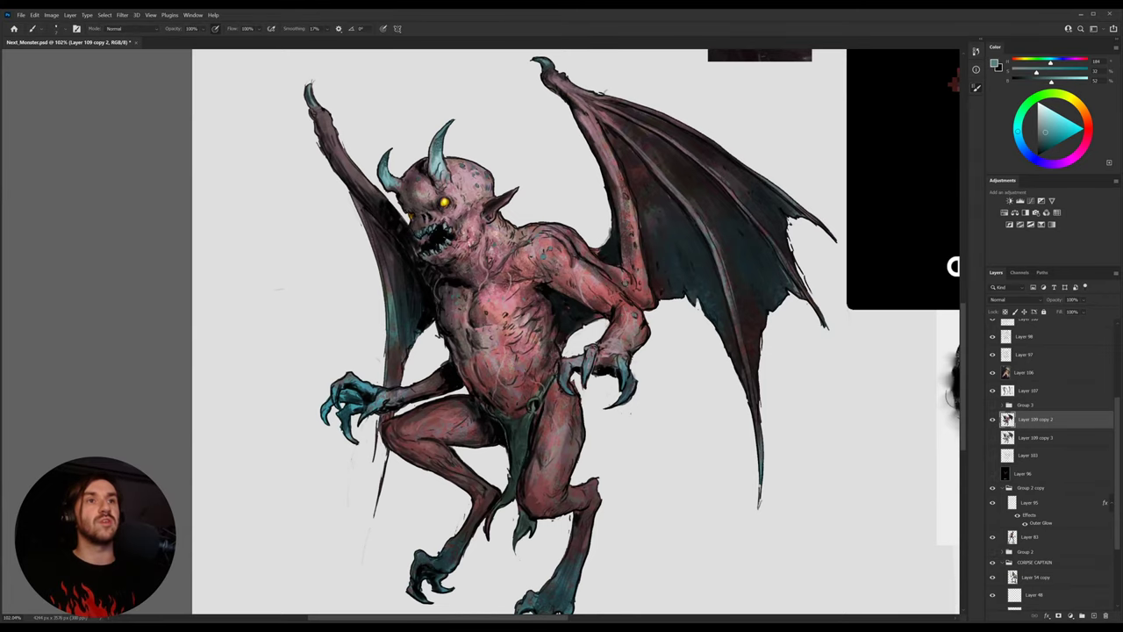
drag(629, 285, 635, 371)
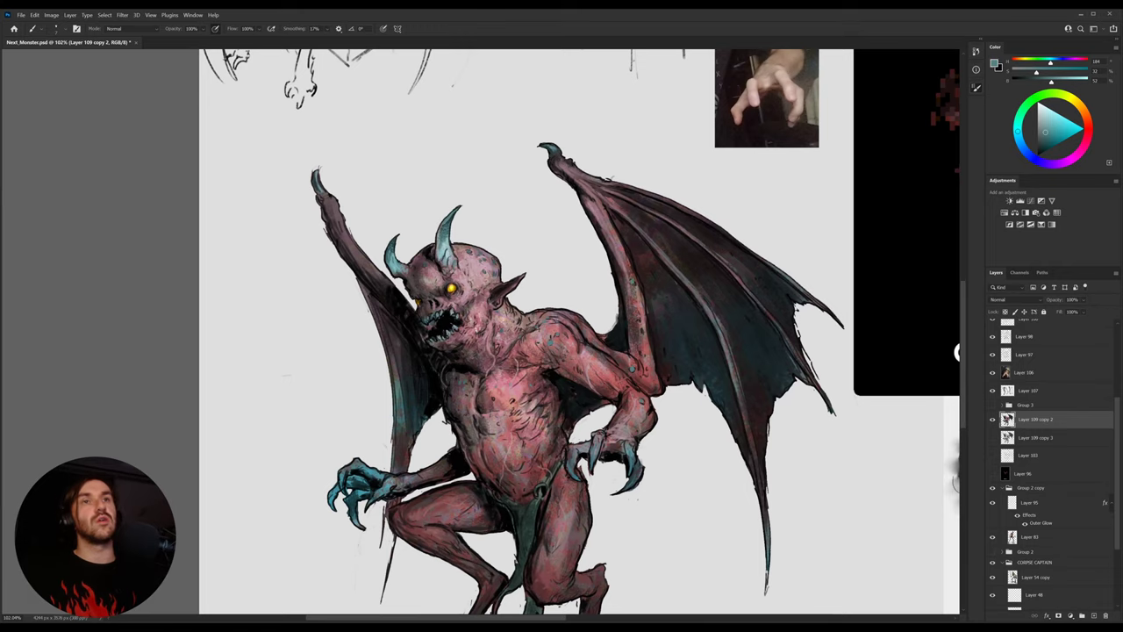
drag(537, 430, 493, 429)
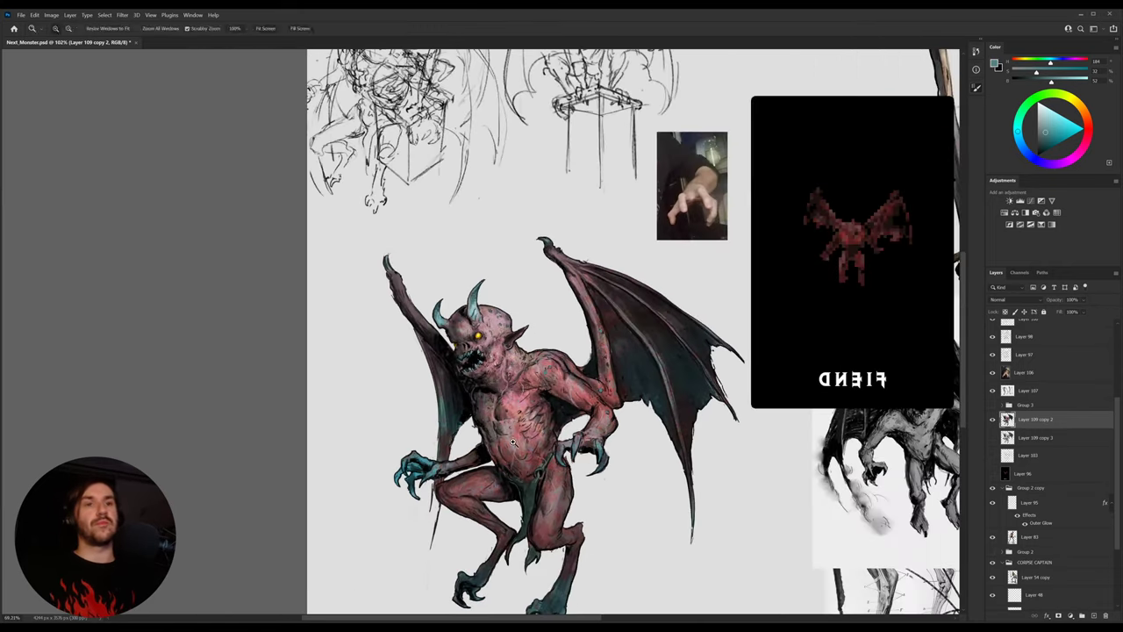
drag(611, 373, 585, 293)
Lasso the far clawed hand, apply a tonal adjustment to it and clear the selection
key(l)
mouse_move(405, 440)
mouse_down()
mouse_move(399, 355)
mouse_move(406, 438)
mouse_up()
key(i)
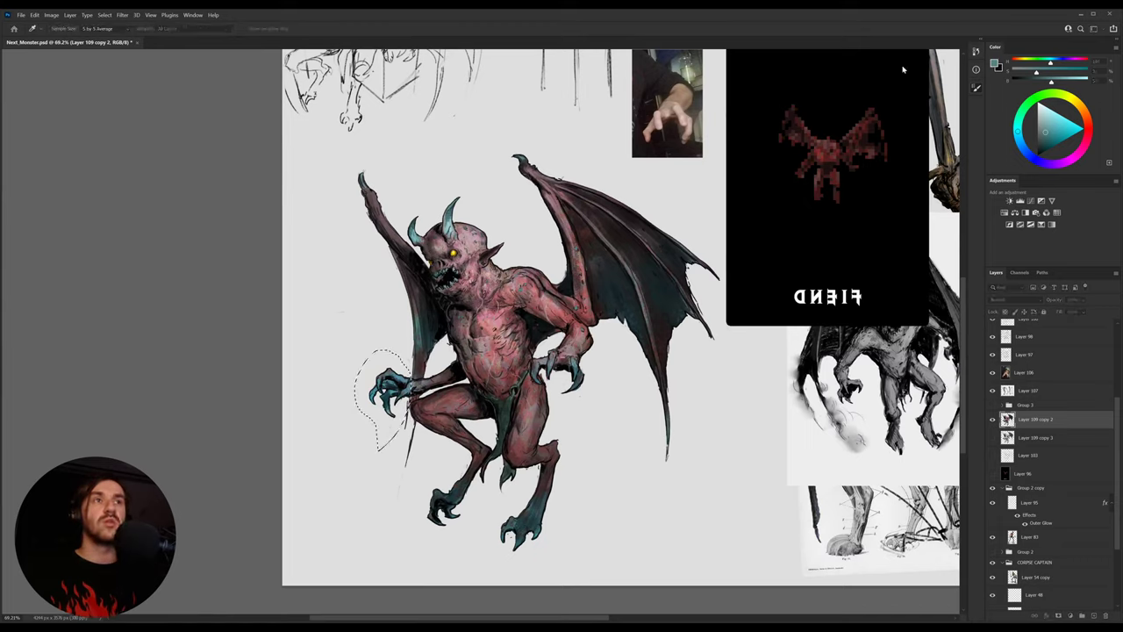
key(ctrl+d)
Flip the demon layer horizontally with Free Transform
key(l)
key(ctrl+t)
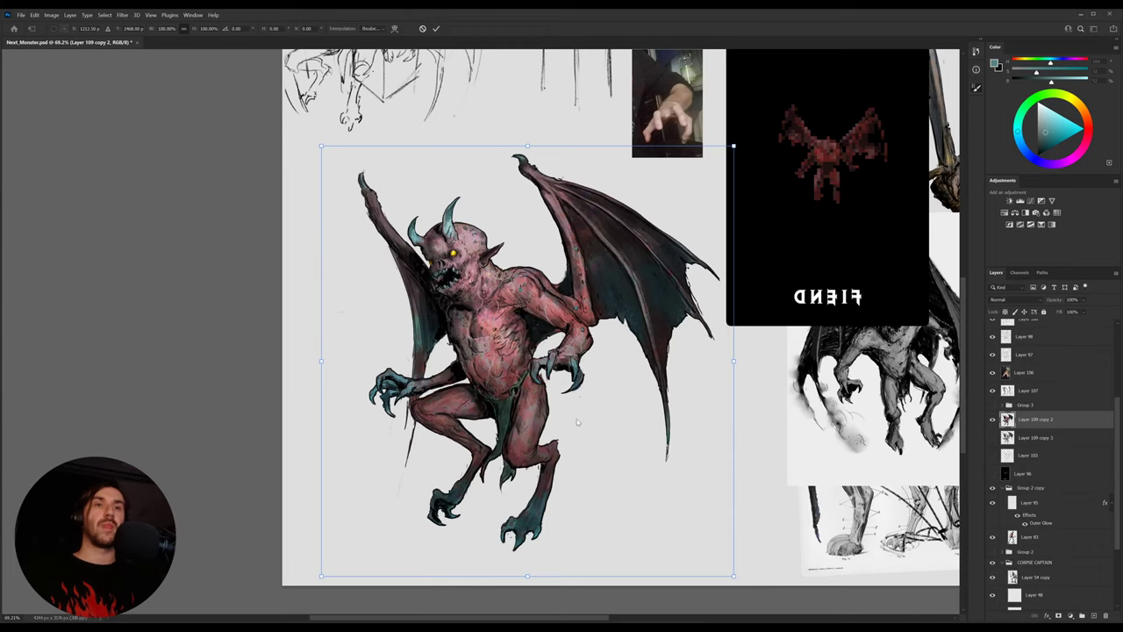
click(578, 436)
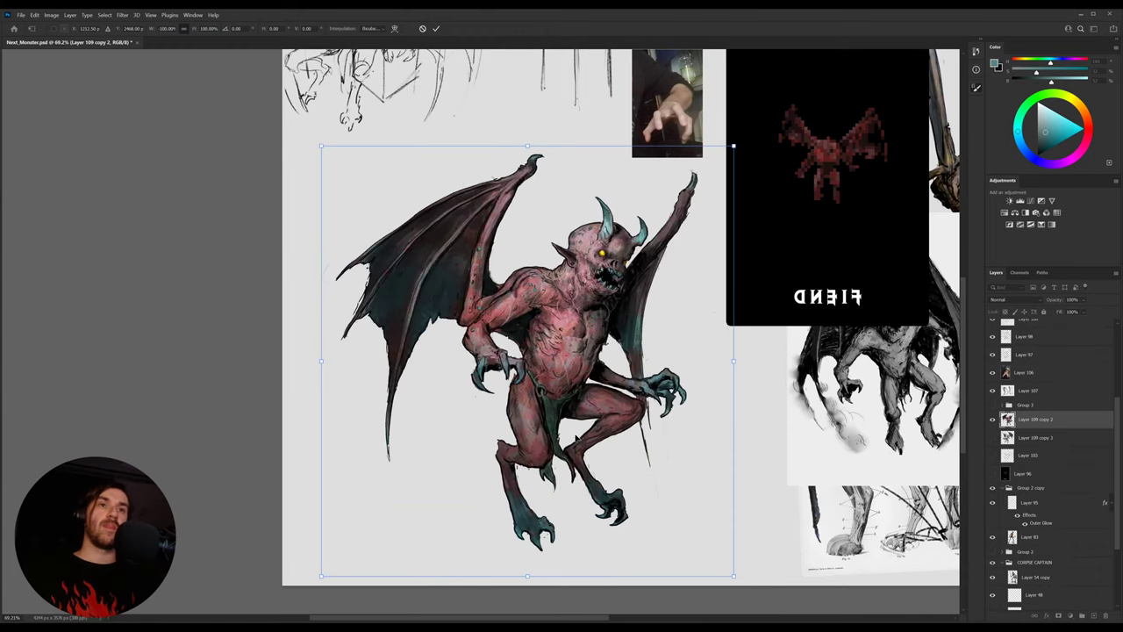
key(Return)
Add a layer clipped to the demon and shade the lower legs and feet with a large soft black brush
drag(577, 436, 462, 470)
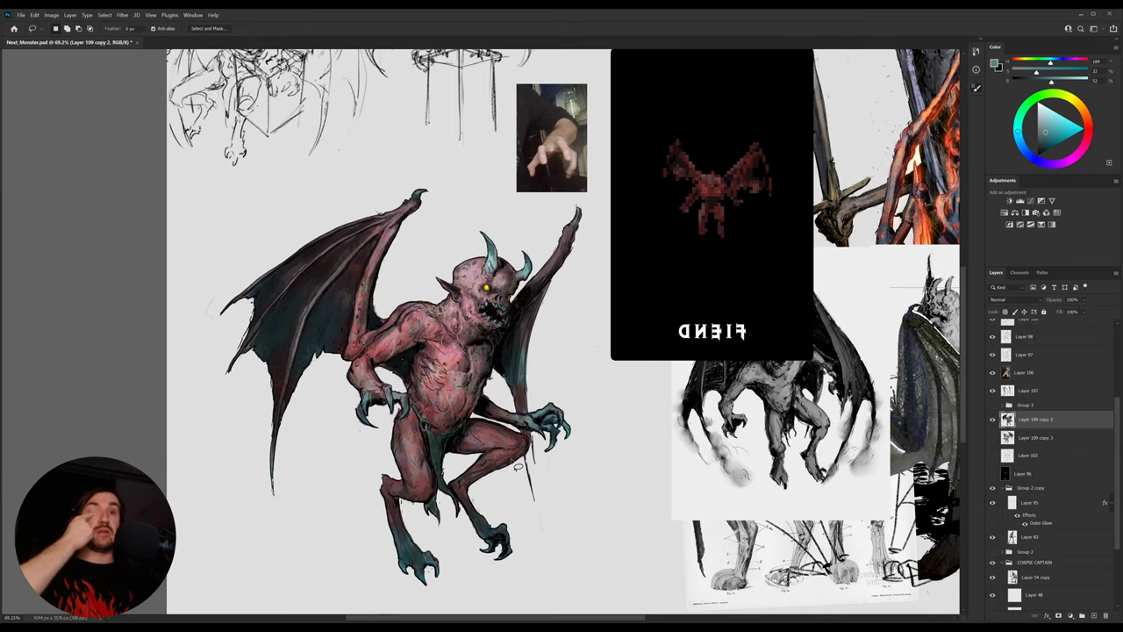
click(1093, 617)
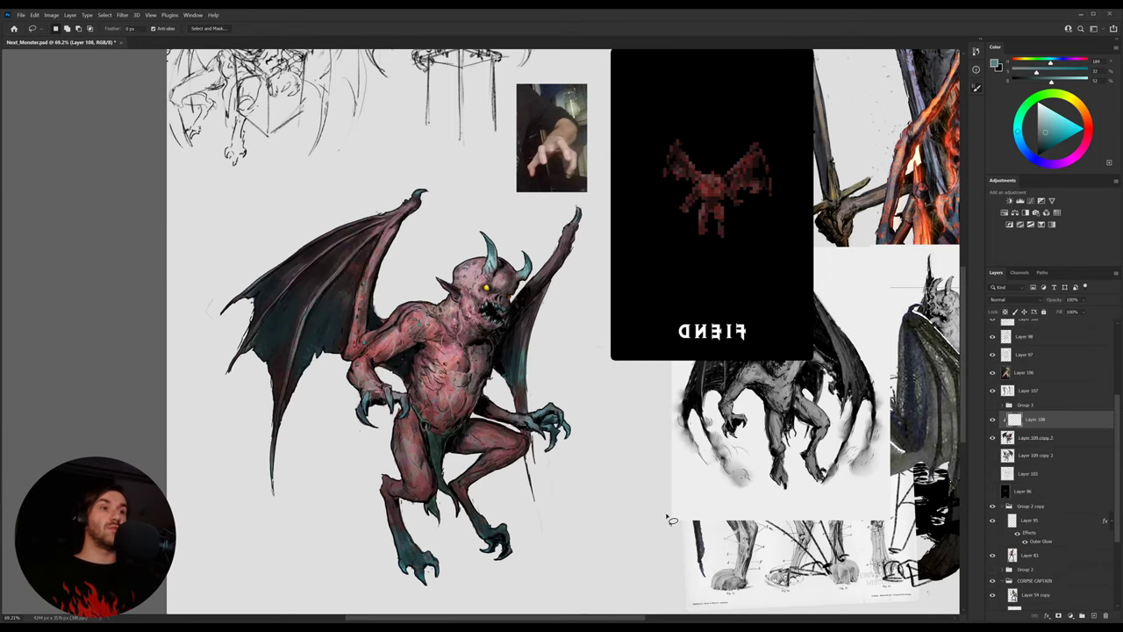
drag(672, 521, 472, 391)
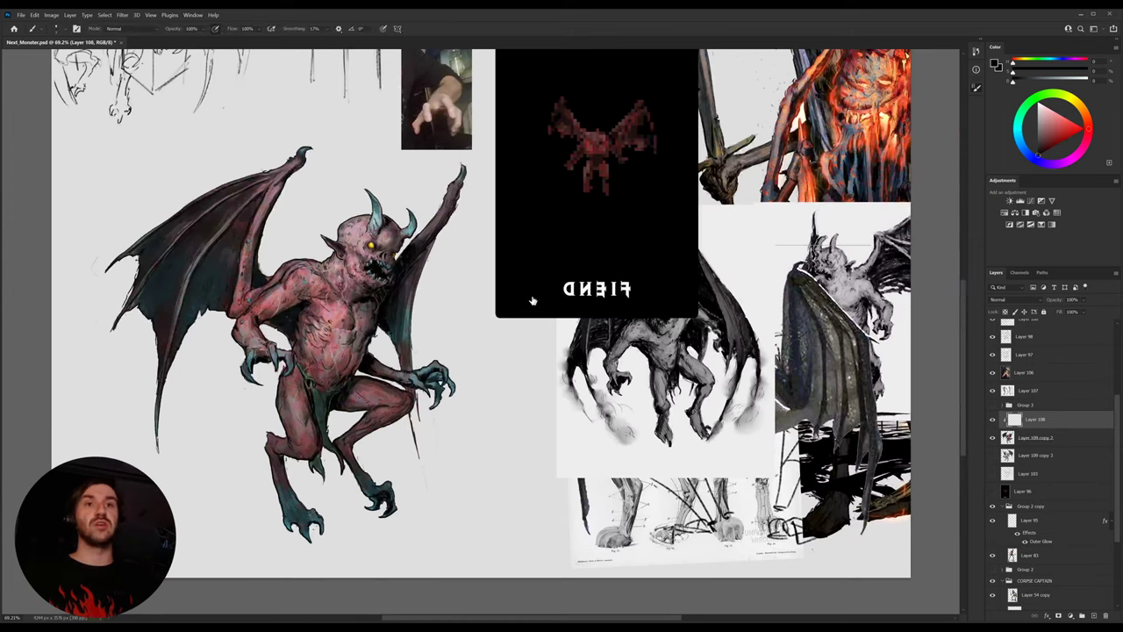
key(])
key(])
key(])
key(])
key(])
key(])
key(])
key(])
mouse_move(250, 490)
mouse_down()
mouse_move(451, 477)
mouse_move(343, 492)
mouse_up()
drag(289, 466, 527, 414)
key([)
key([)
key([)
key([)
key([)
key([)
key([)
key([)
key([)
key([)
key([)
key([)
key([)
key([)
key([)
key([)
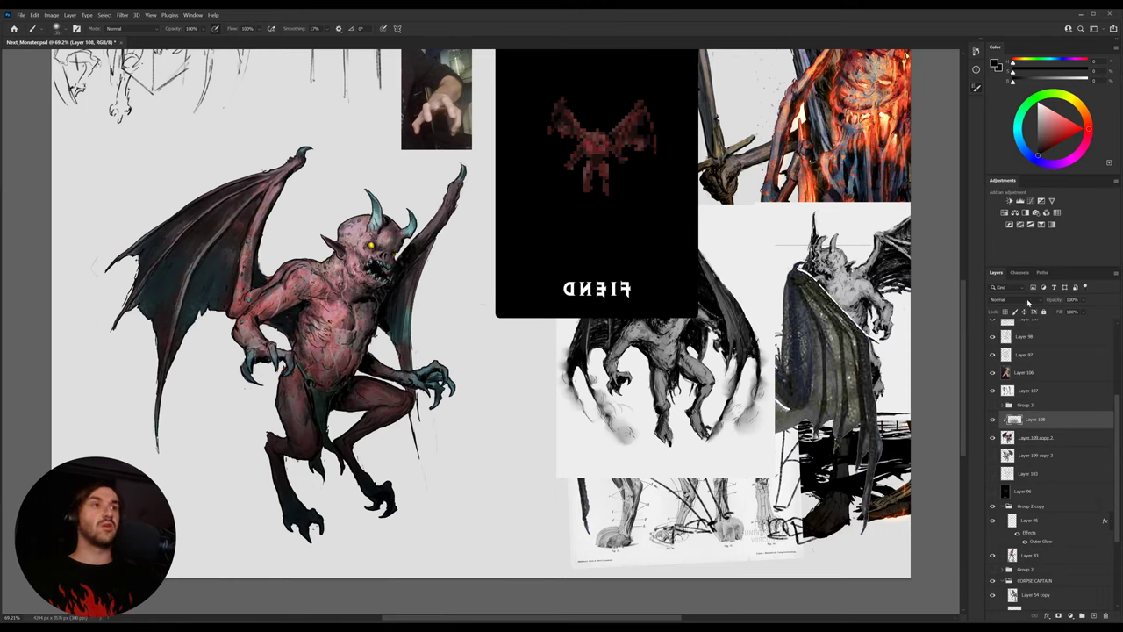
Try Overlay on the black shading layer, return it to Normal and lower its opacity to 67%
click(1028, 302)
click(1006, 408)
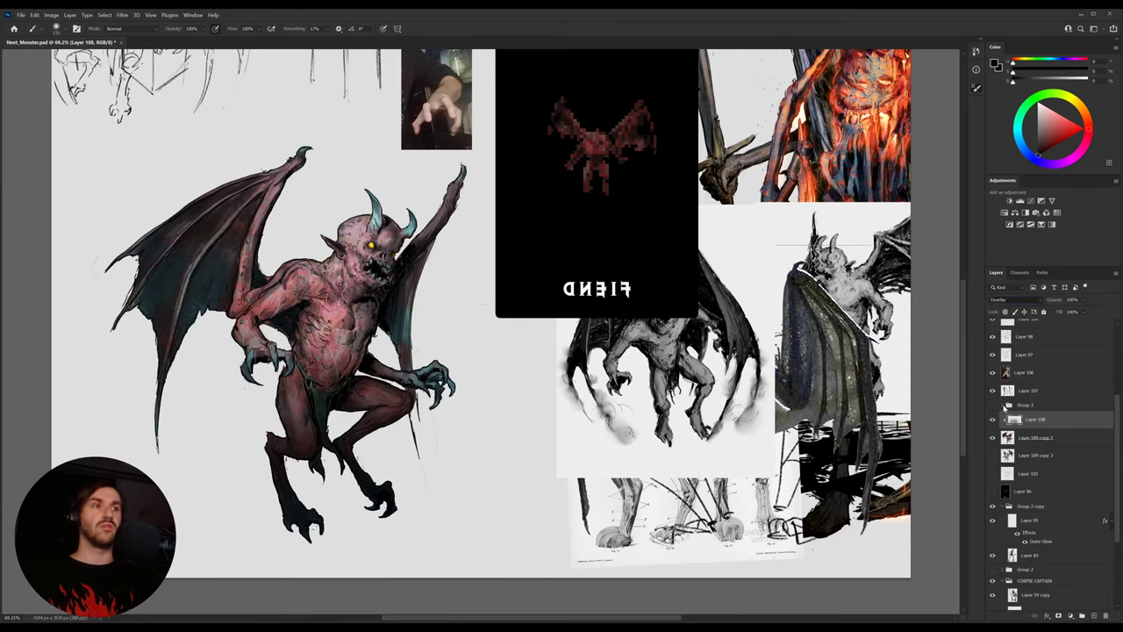
mouse_move(1045, 302)
mouse_down()
mouse_move(1031, 304)
mouse_move(1047, 303)
mouse_up()
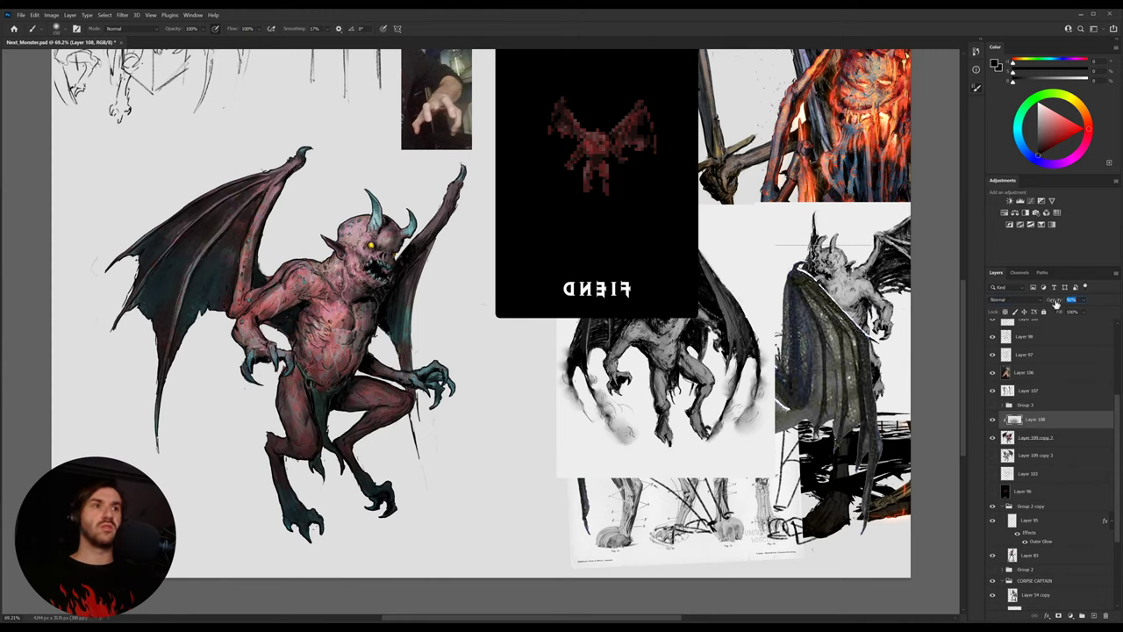
drag(1056, 302, 1058, 303)
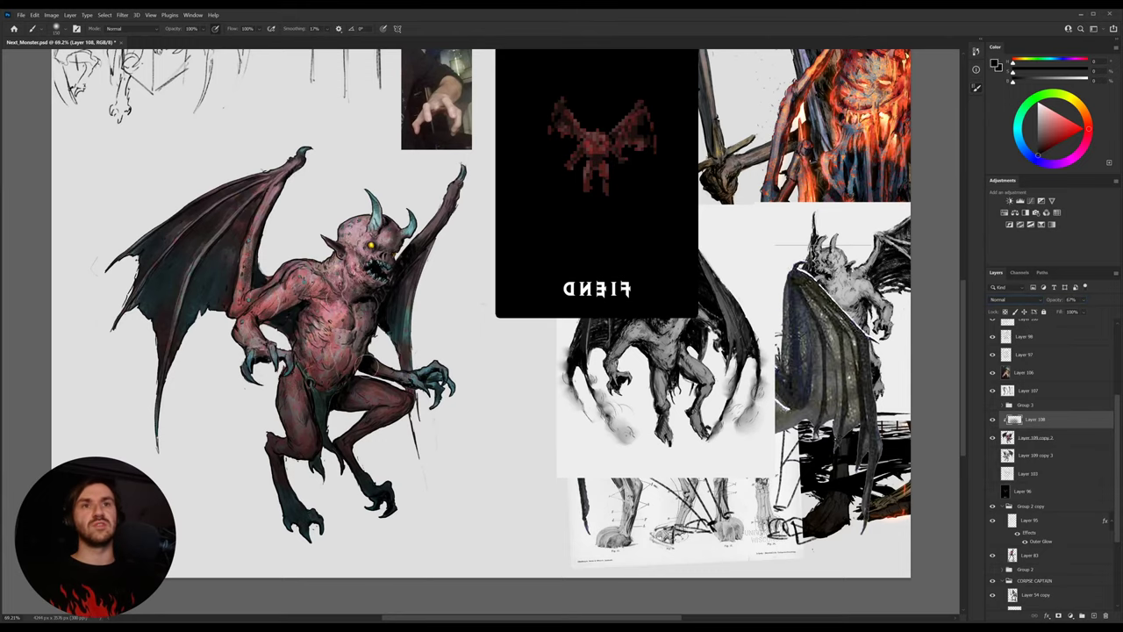
Extend the soft black shading over the far arm and wing, and merge the shading layer into the demon layer
key(bracketright)
key(bracketright)
key(bracketright)
key(bracketright)
mouse_move(400, 350)
mouse_down()
mouse_move(433, 281)
mouse_move(476, 312)
mouse_up()
key(ctrl+e)
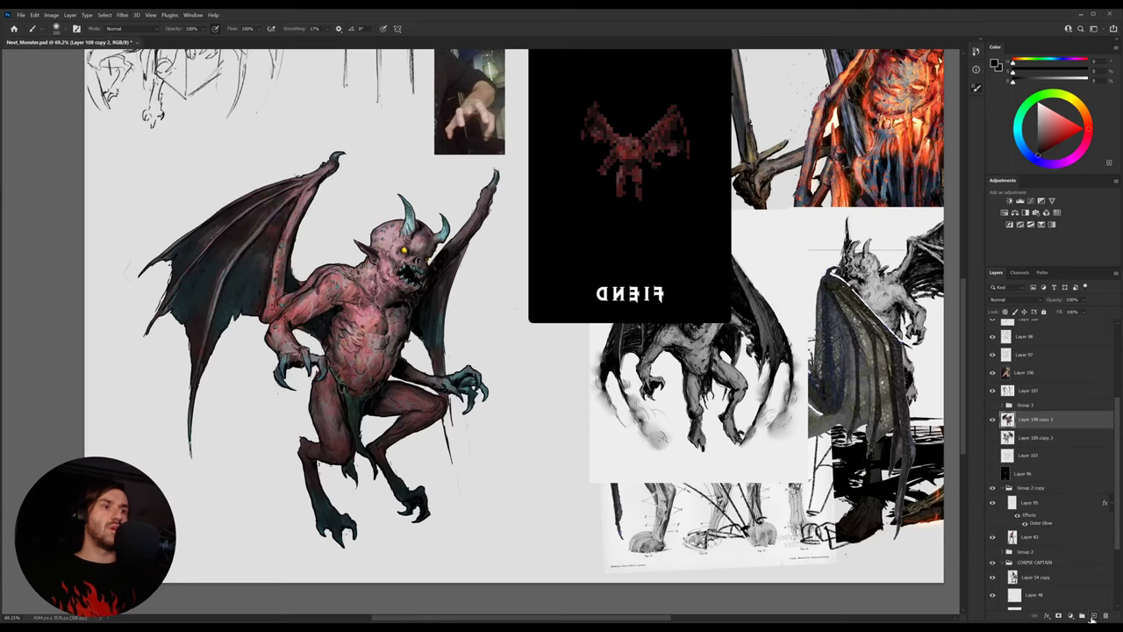
Add a new clipped layer and brush a large soft glow over the body in muted red sampled from the torso
click(1094, 616)
alt+click(361, 328)
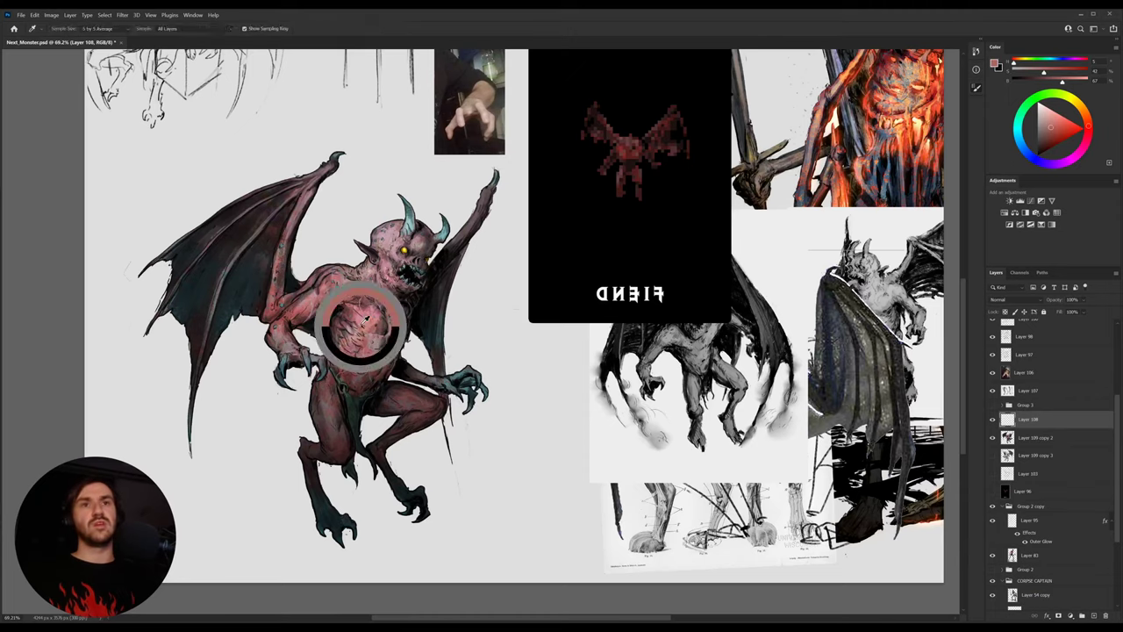
key(bracketright)
key(bracketright)
key(bracketright)
key(bracketright)
key(bracketright)
key(bracketright)
mouse_move(351, 311)
mouse_down()
mouse_move(335, 331)
mouse_move(340, 373)
mouse_up()
key(ctrl+z)
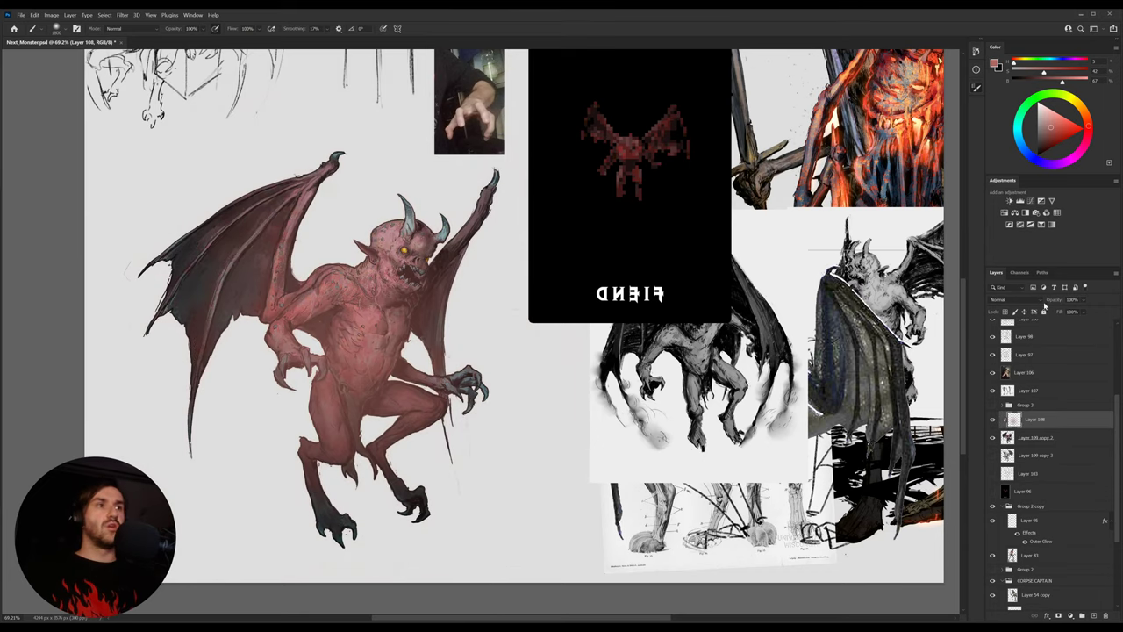
Blend the red glow layer as Linear Dodge (Add) at 10% opacity and merge it into the demon layer
click(1028, 301)
click(1013, 408)
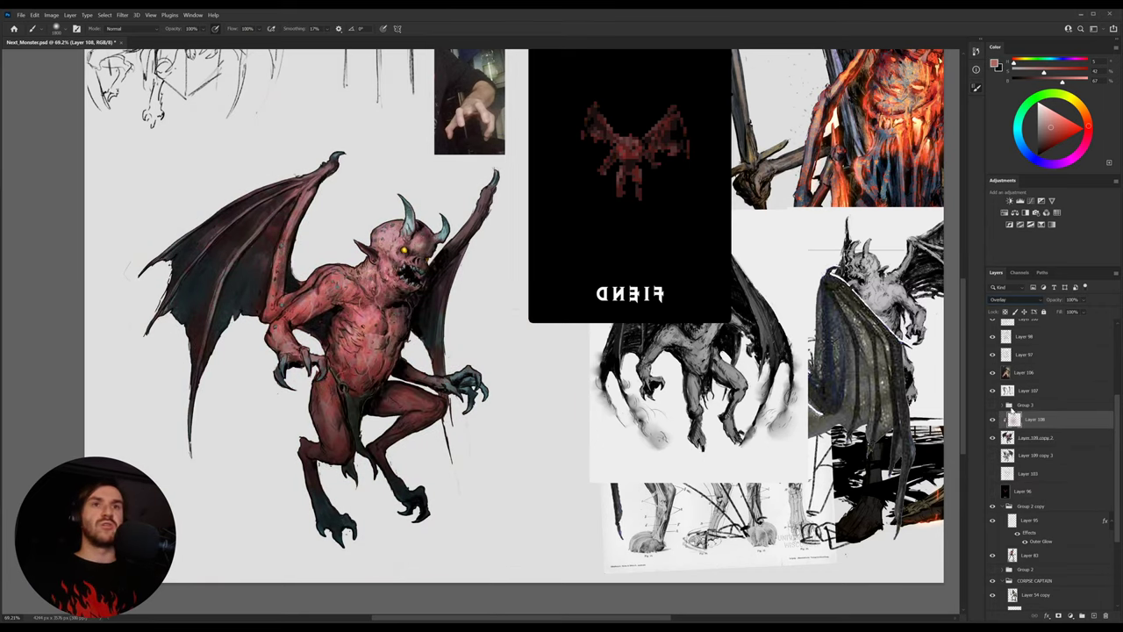
key(Up)
key(Up)
key(Up)
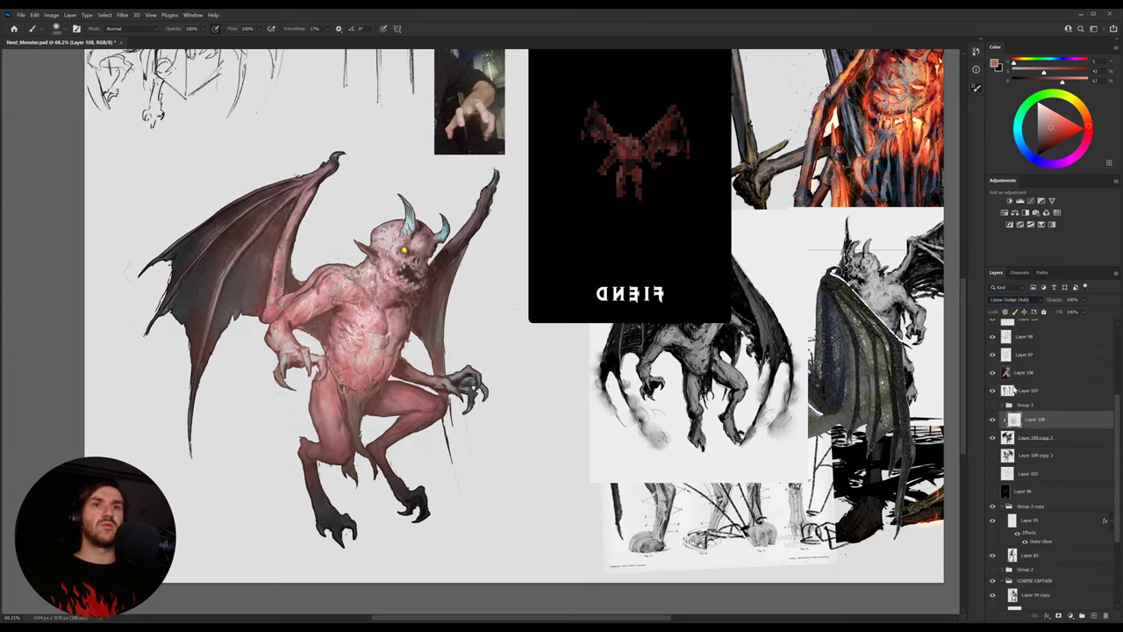
key(Up)
key(Down)
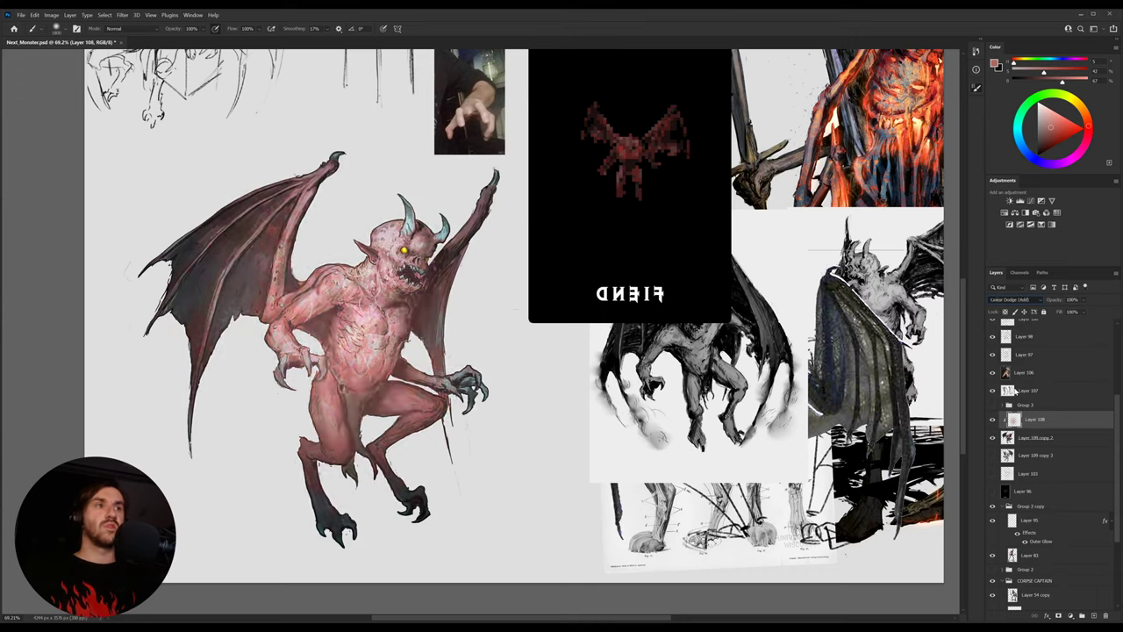
drag(1057, 302, 1025, 313)
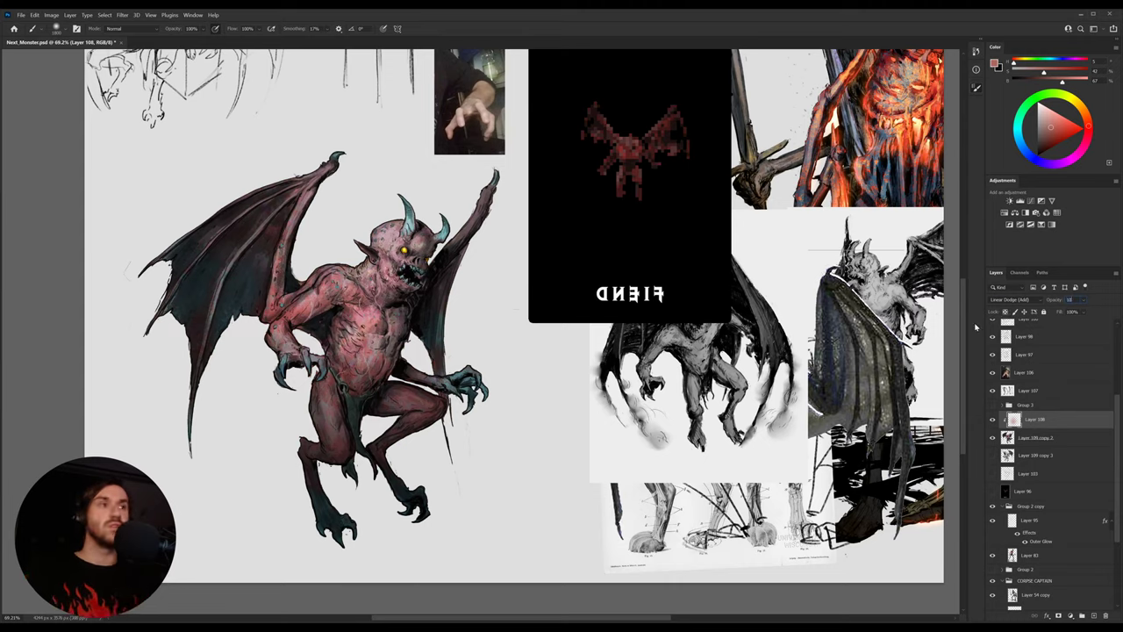
key(ctrl+e)
Set the Dodge tool to the Highlights range with a large soft brush
key(o)
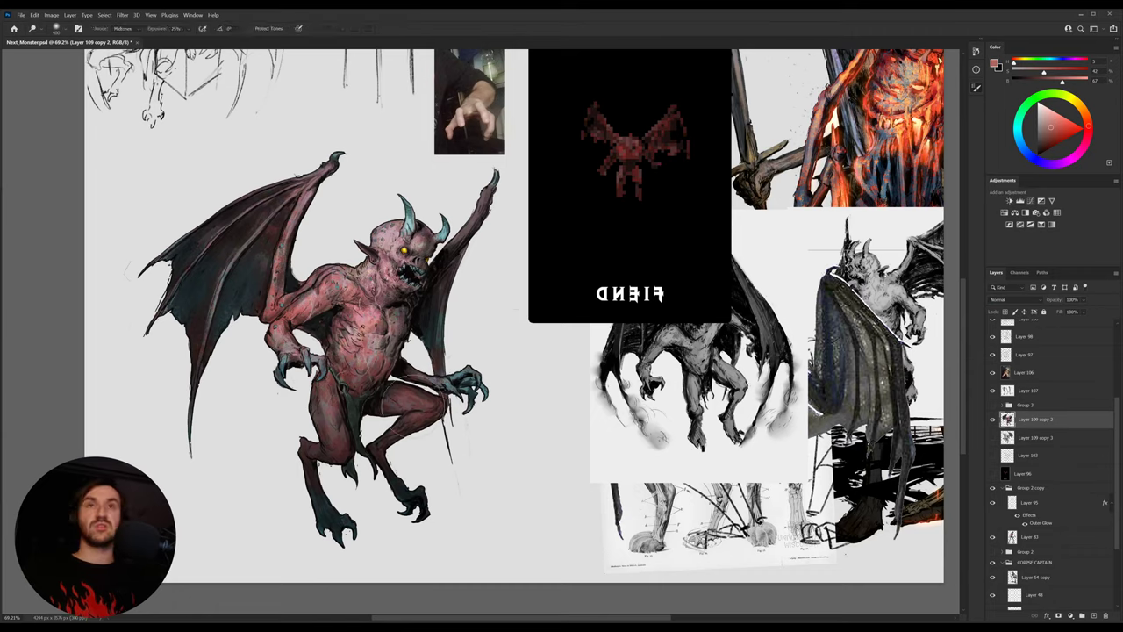
click(129, 54)
key([)
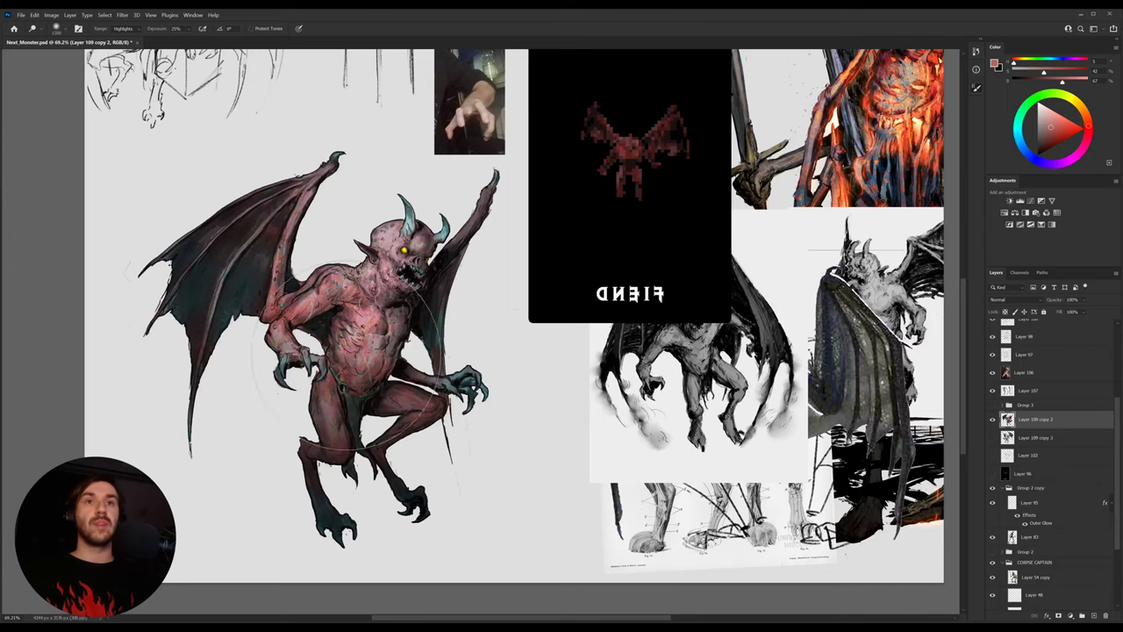
drag(347, 380, 381, 397)
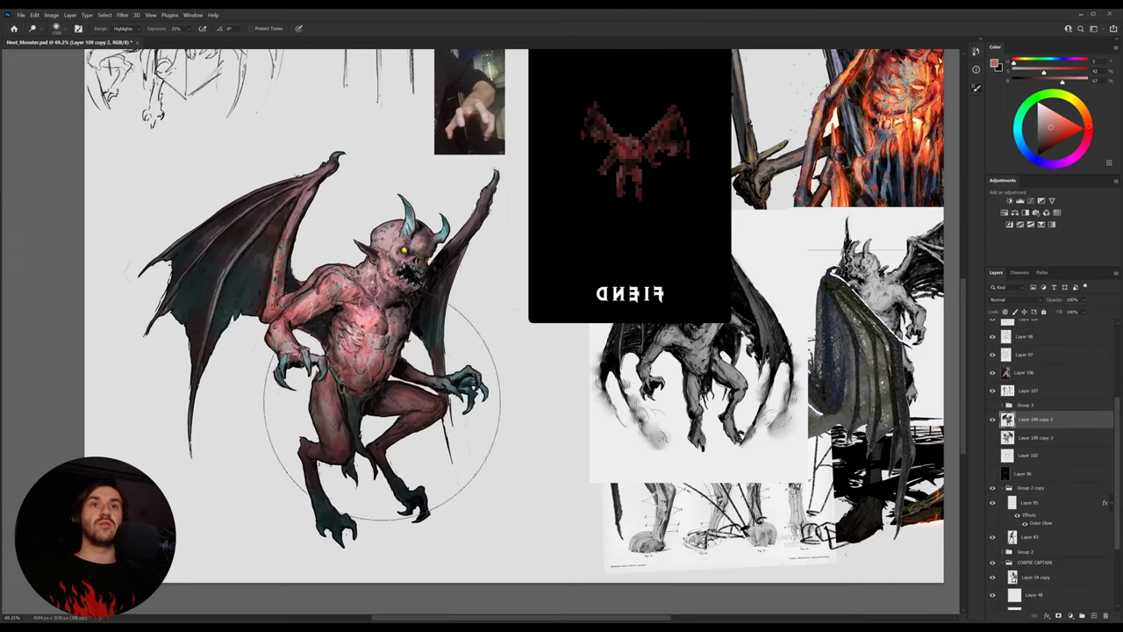
key(ctrl+z)
drag(325, 356, 369, 363)
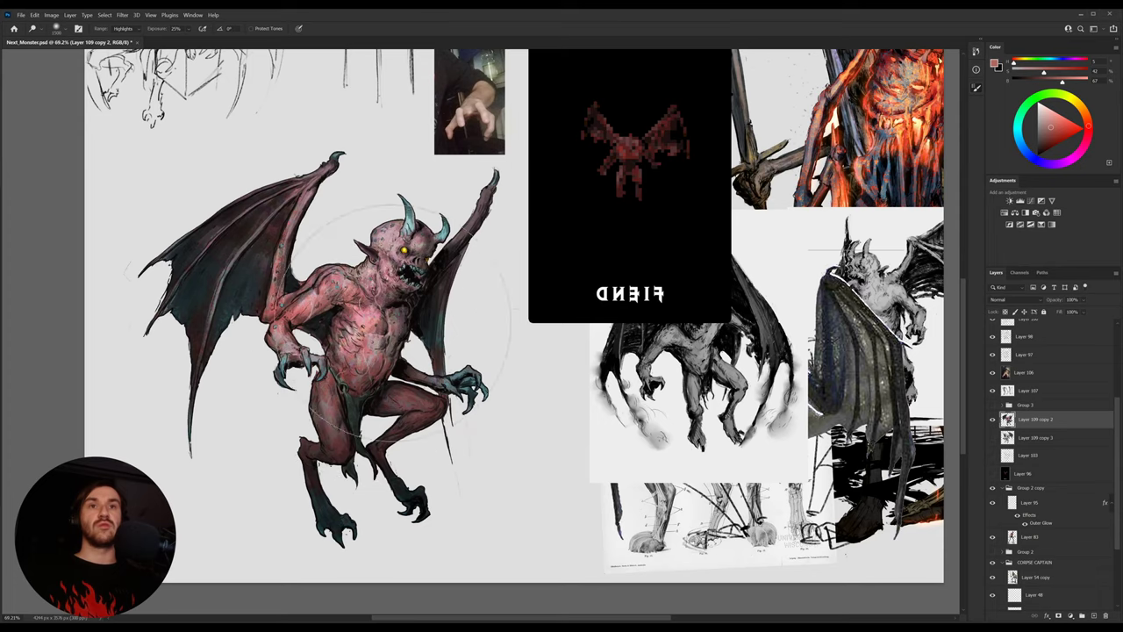
key(ctrl+z)
Brighten the highlights around the demon's mouth and jaw with a much smaller Dodge brush
key(bracketleft)
key(bracketleft)
key(bracketleft)
key(bracketleft)
key(bracketleft)
key(bracketleft)
key(bracketleft)
key(bracketleft)
key(bracketleft)
key(bracketleft)
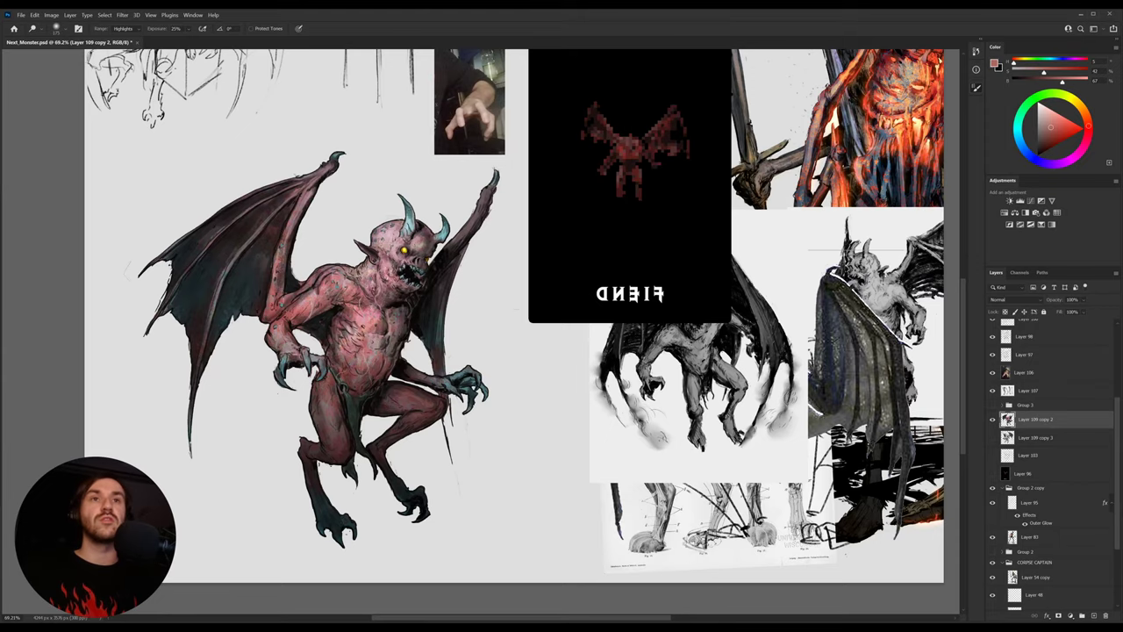
drag(409, 267, 416, 272)
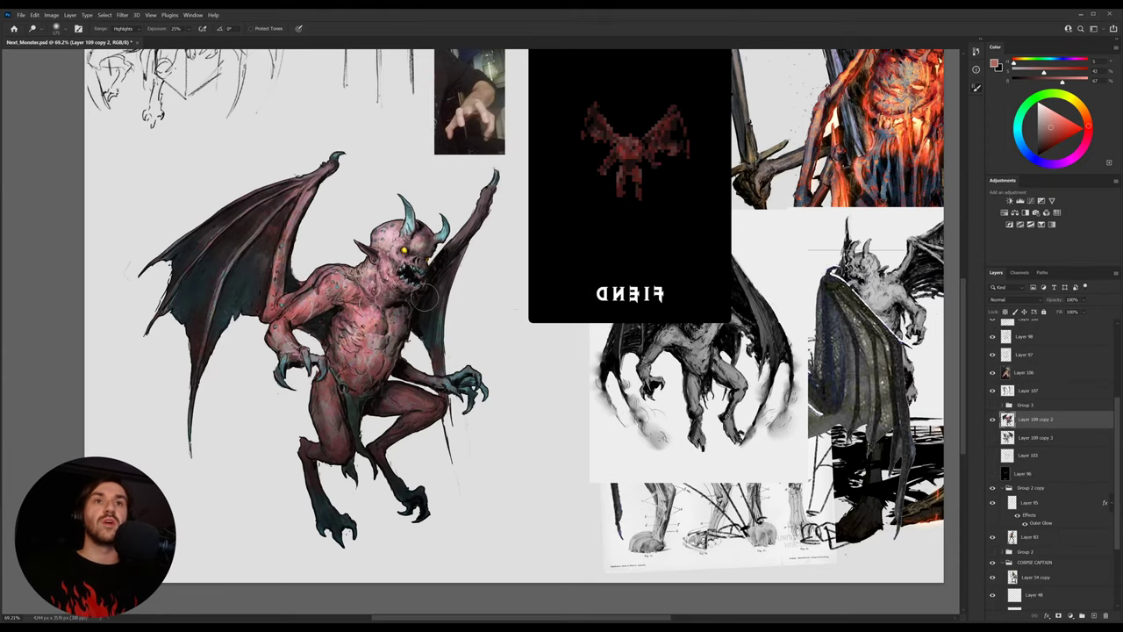
Examine the demon's whole figure and its clawed feet for leftover rough edges
drag(304, 239, 363, 283)
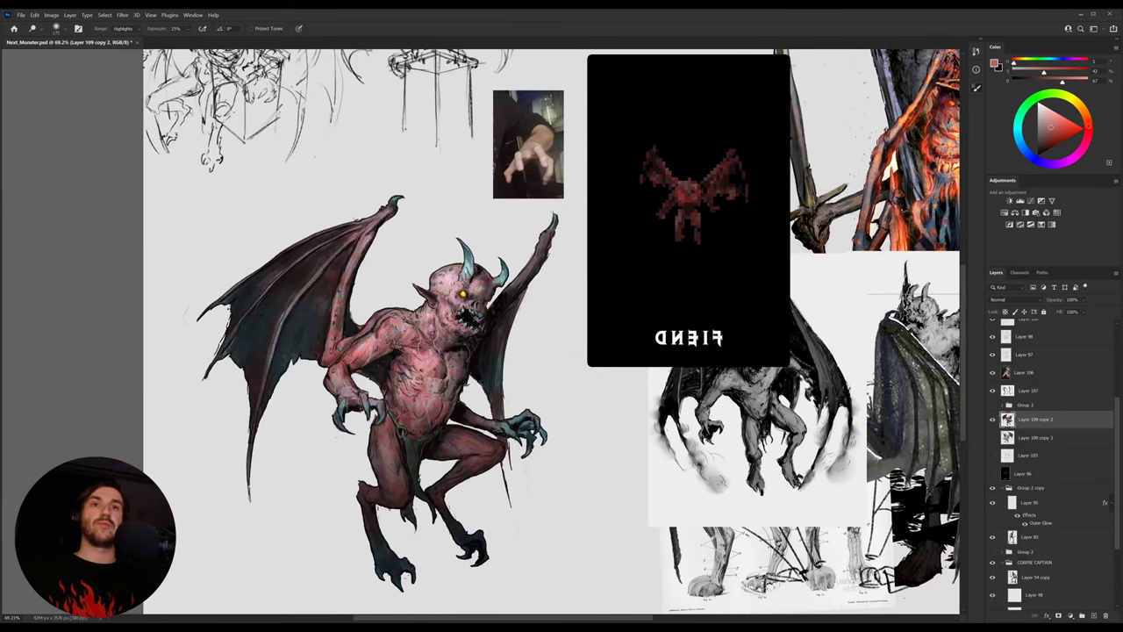
drag(427, 347, 450, 335)
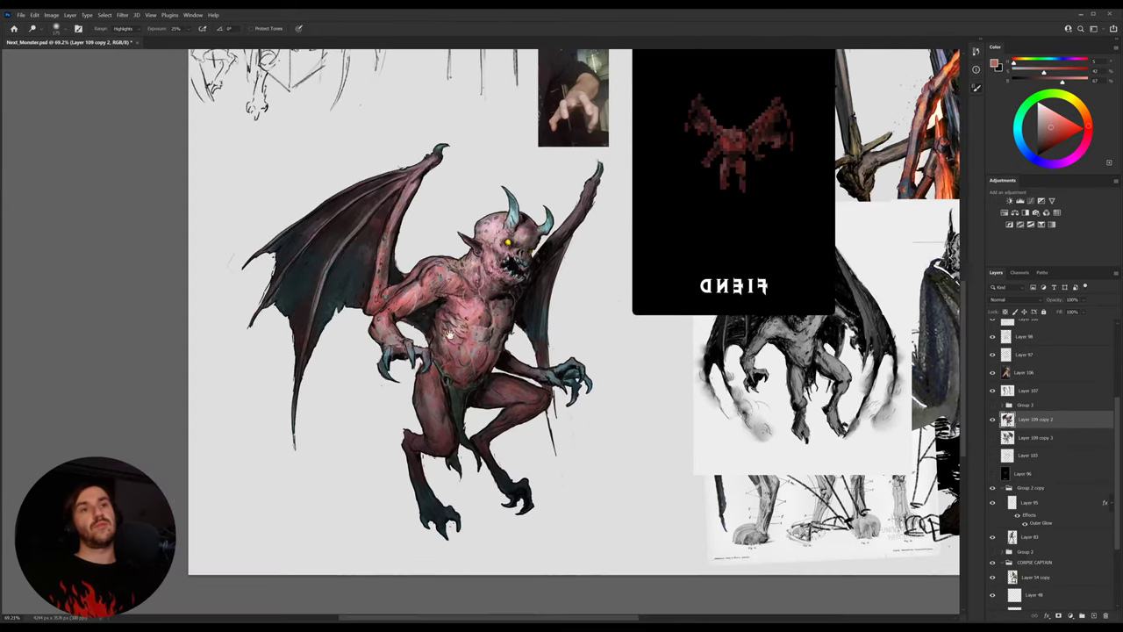
drag(569, 411, 558, 411)
drag(513, 441, 491, 417)
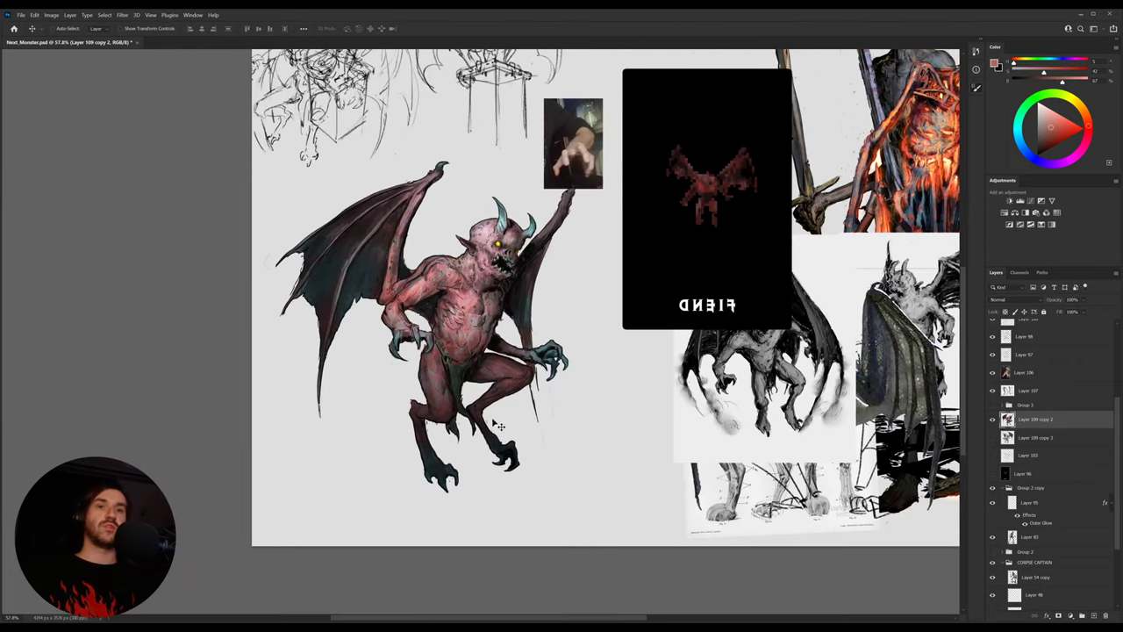
drag(452, 485, 476, 484)
scroll(477, 483, up, 4)
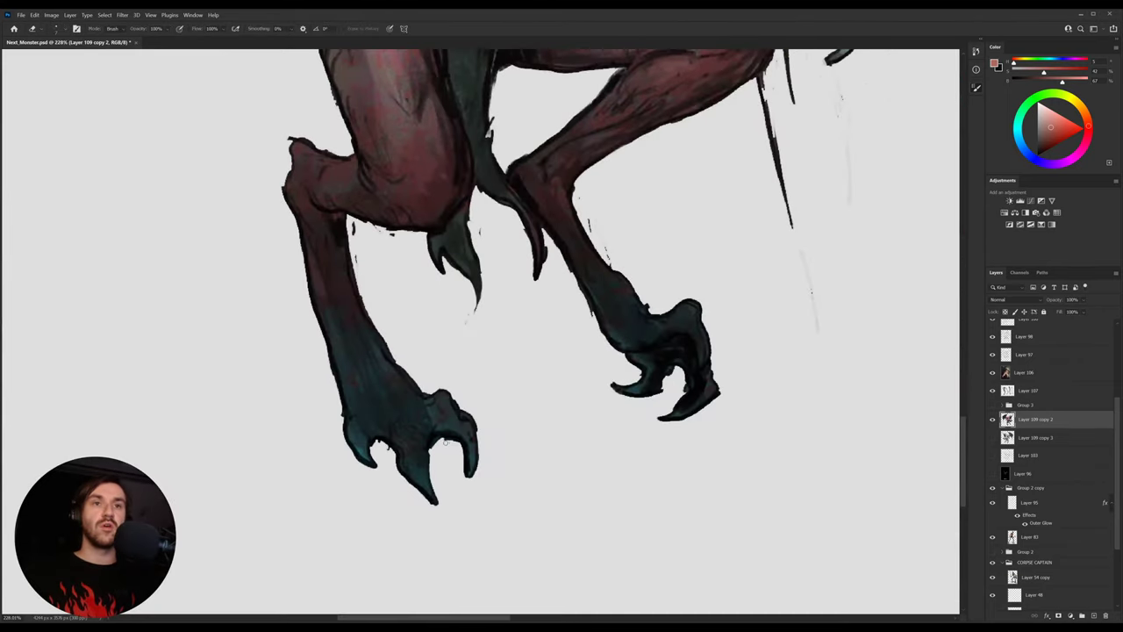
scroll(446, 440, down, 4)
scroll(456, 448, up, 1)
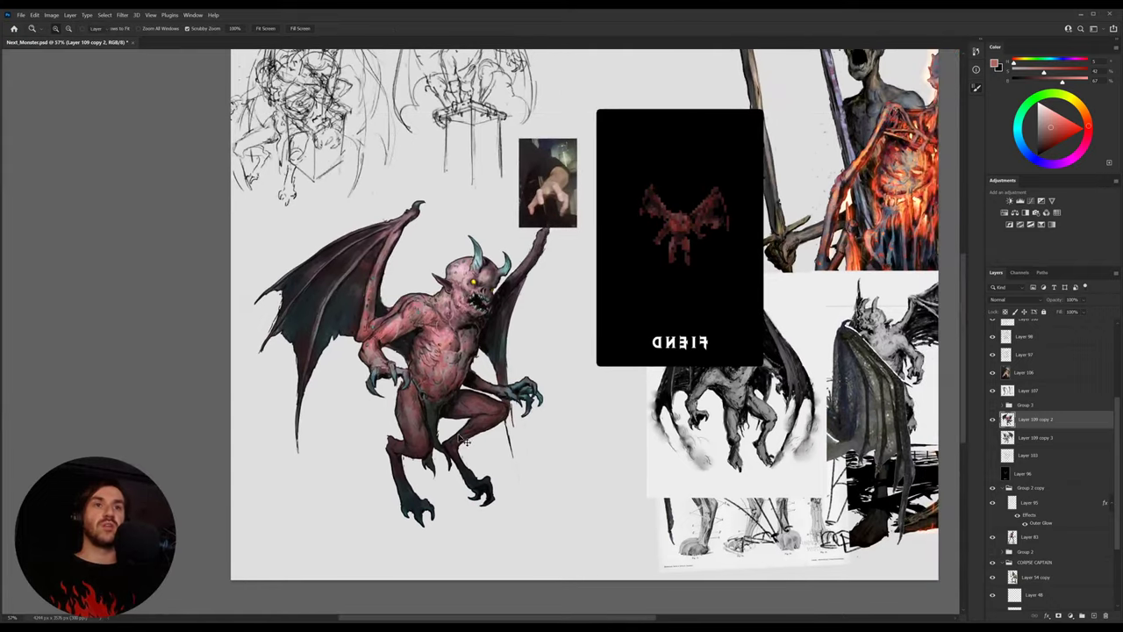
Erase the thin stray line beside the wing tip below the demon's bent knee
key(v)
key(b)
scroll(491, 460, up, 4)
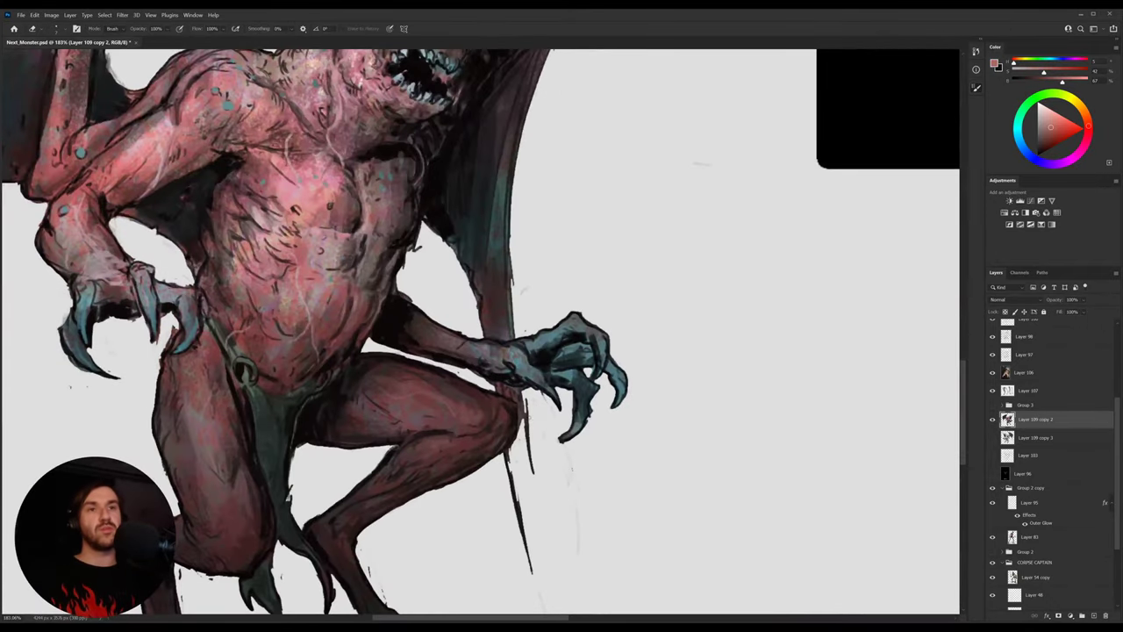
drag(529, 417, 532, 477)
Sample a dark muted maroon from the wing and paint the black wing tip below the knee with a much smaller brush
key(b)
alt+click(515, 401)
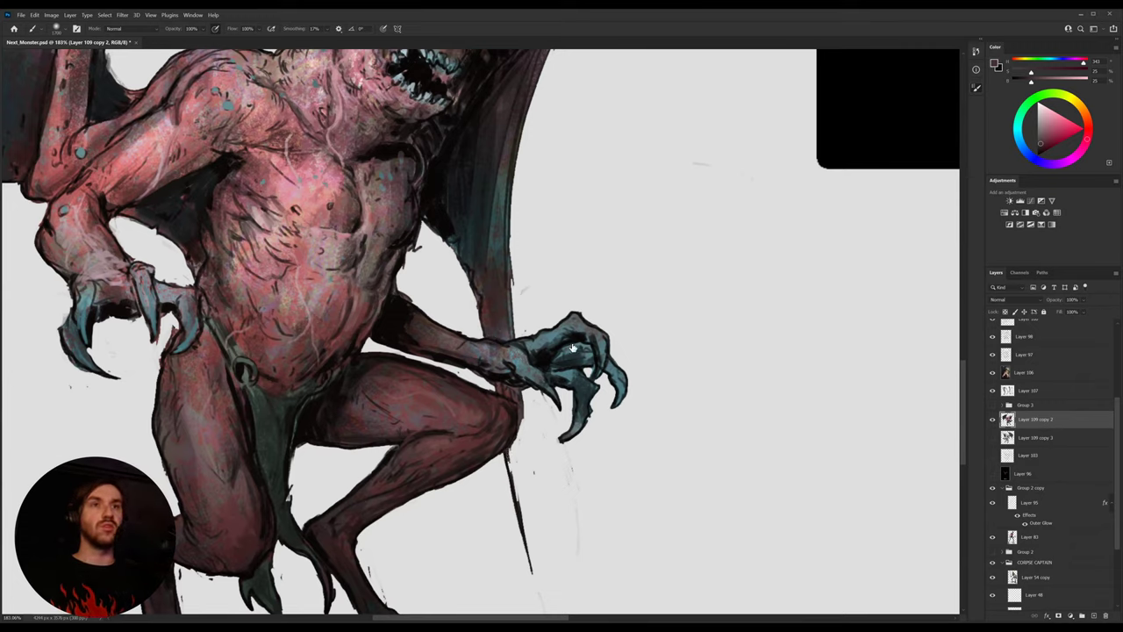
key(bracketleft)
key(bracketleft)
key(bracketleft)
key(bracketleft)
key(bracketleft)
key(bracketleft)
key(bracketleft)
key(bracketleft)
key(bracketleft)
key(bracketleft)
key(bracketleft)
key(bracketleft)
key(bracketleft)
key(bracketleft)
key(bracketleft)
key(bracketleft)
key(bracketleft)
key(bracketleft)
key(bracketleft)
key(bracketleft)
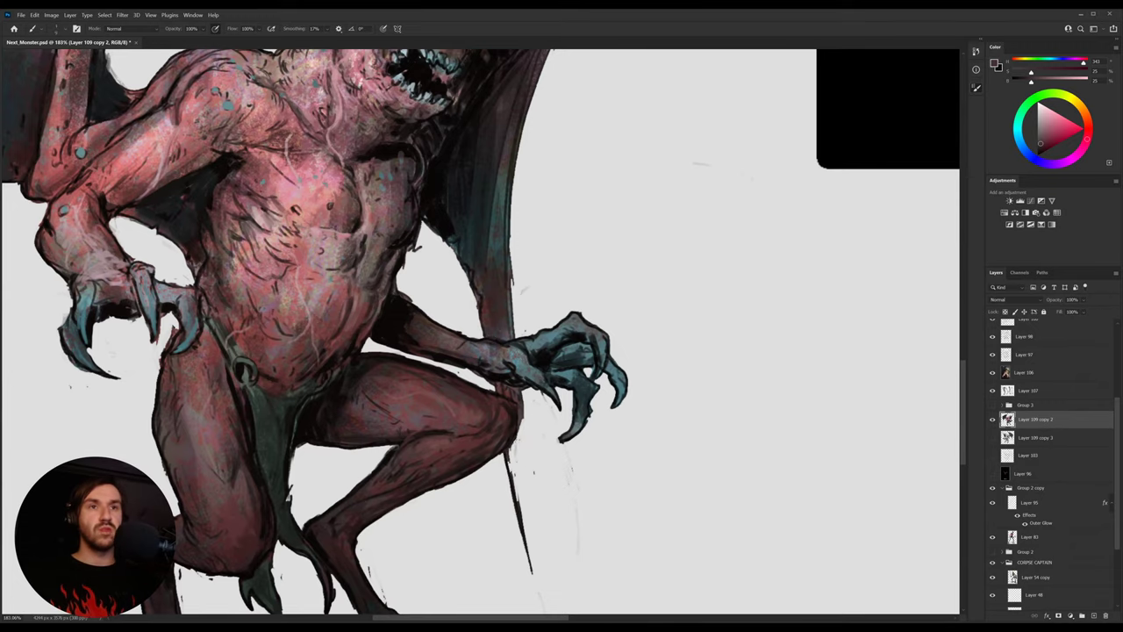
drag(516, 444, 530, 547)
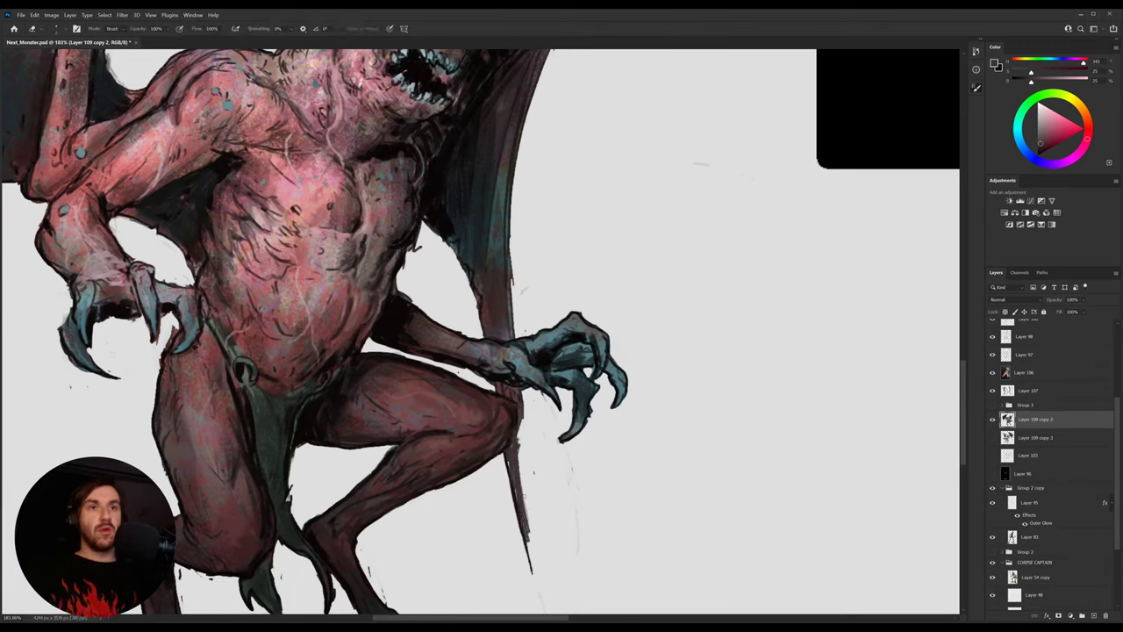
Sample near-black and outline the edges of the wing tip below the knee, trimming its point with the Eraser
alt+click(538, 379)
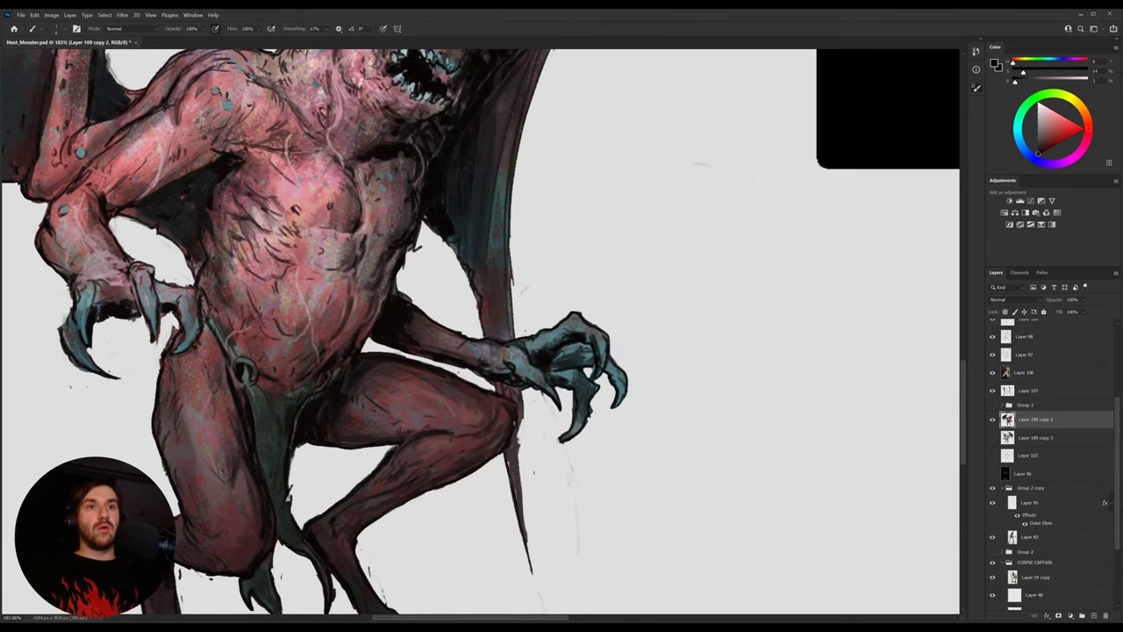
drag(519, 411, 523, 487)
mouse_move(516, 433)
mouse_down()
mouse_move(531, 574)
mouse_move(527, 476)
mouse_up()
key(e)
key(b)
key(e)
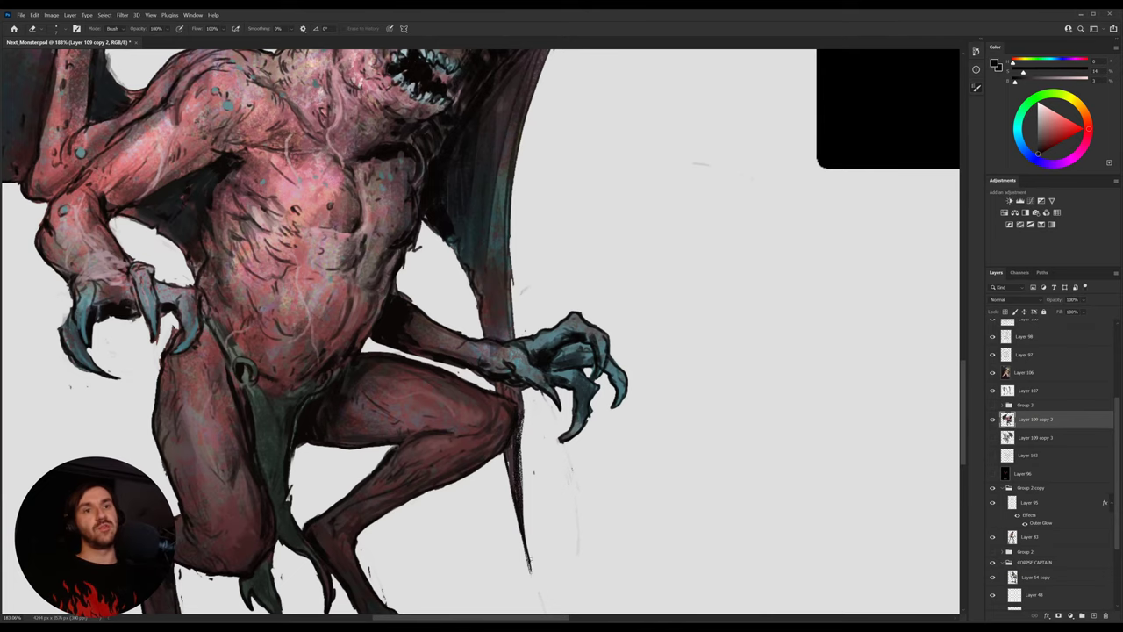
drag(518, 537, 530, 552)
Erase the faint sketch marks in the empty area beside the far wing and hand with a larger Eraser
drag(565, 477, 518, 487)
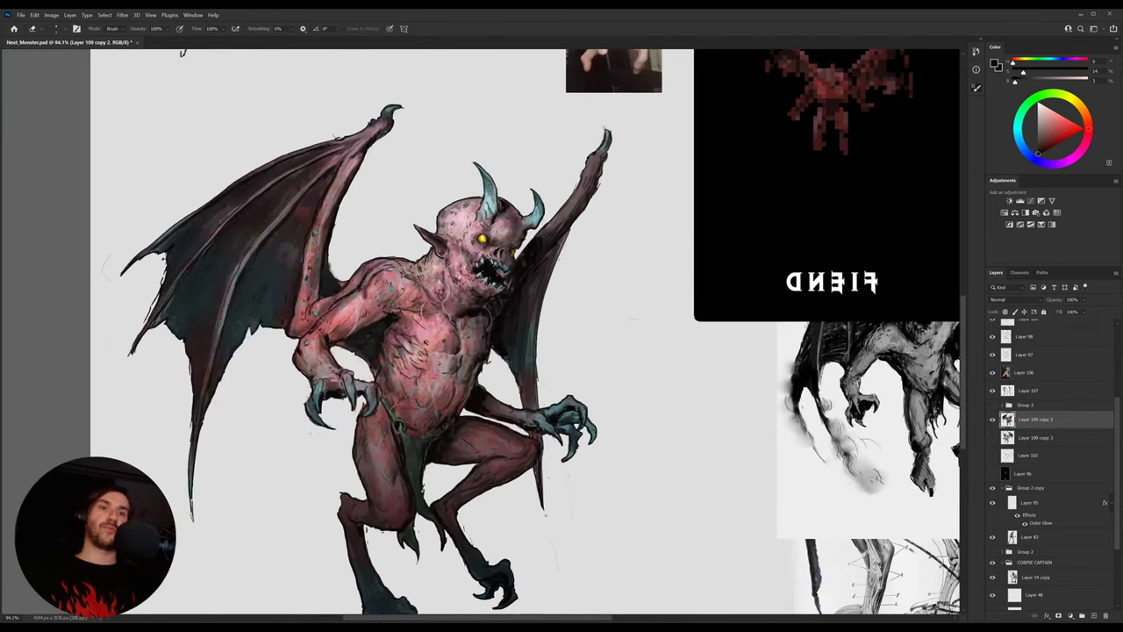
drag(554, 554, 548, 509)
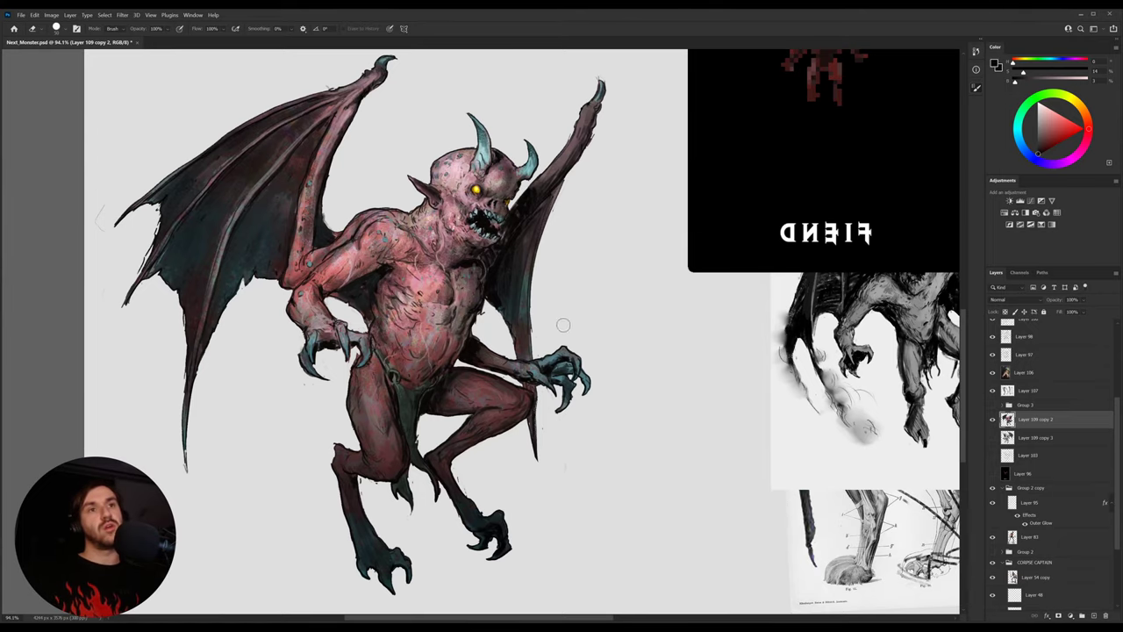
drag(558, 326, 533, 330)
drag(553, 325, 380, 452)
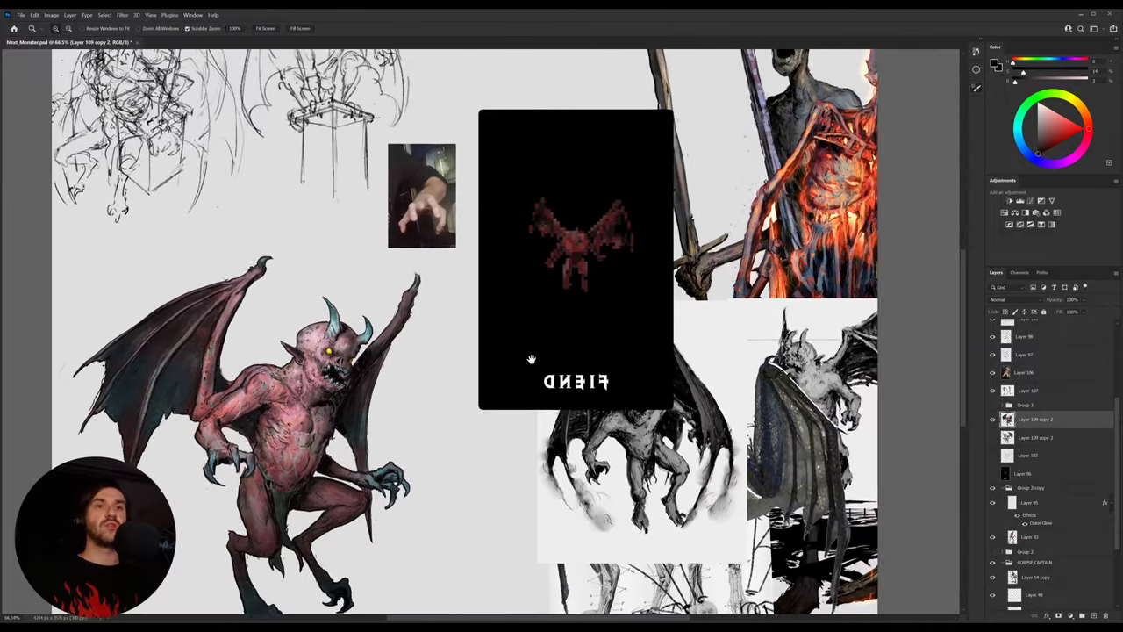
drag(457, 389, 486, 364)
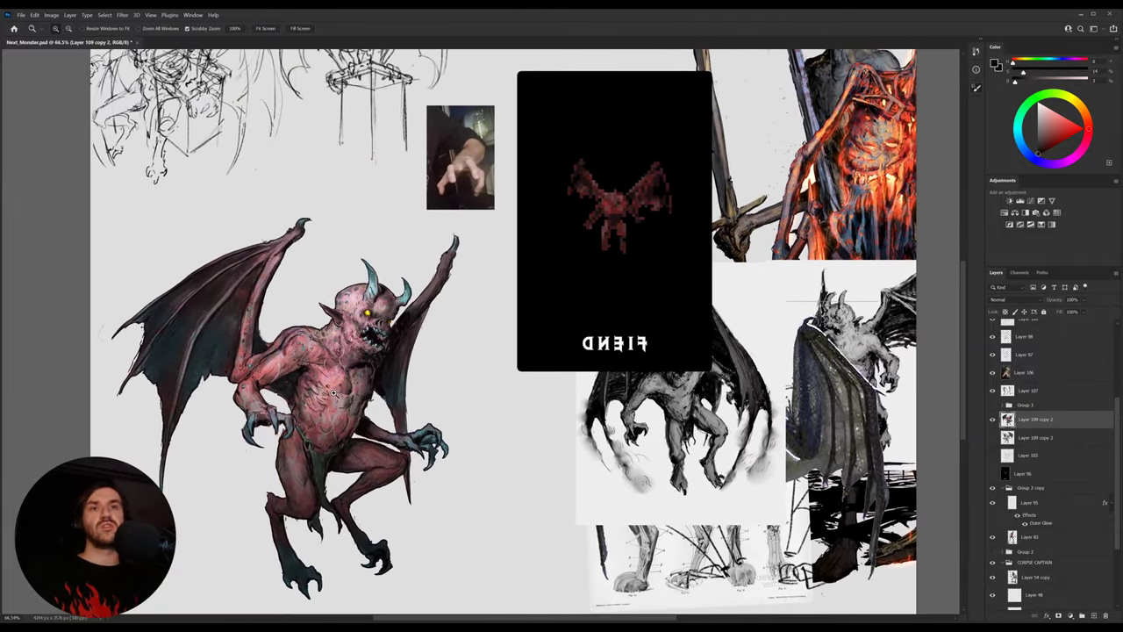
Sample muted pink skin tones from the demon's head, jaw and neck for small brush touch-ups
key(alt)
alt+click(351, 339)
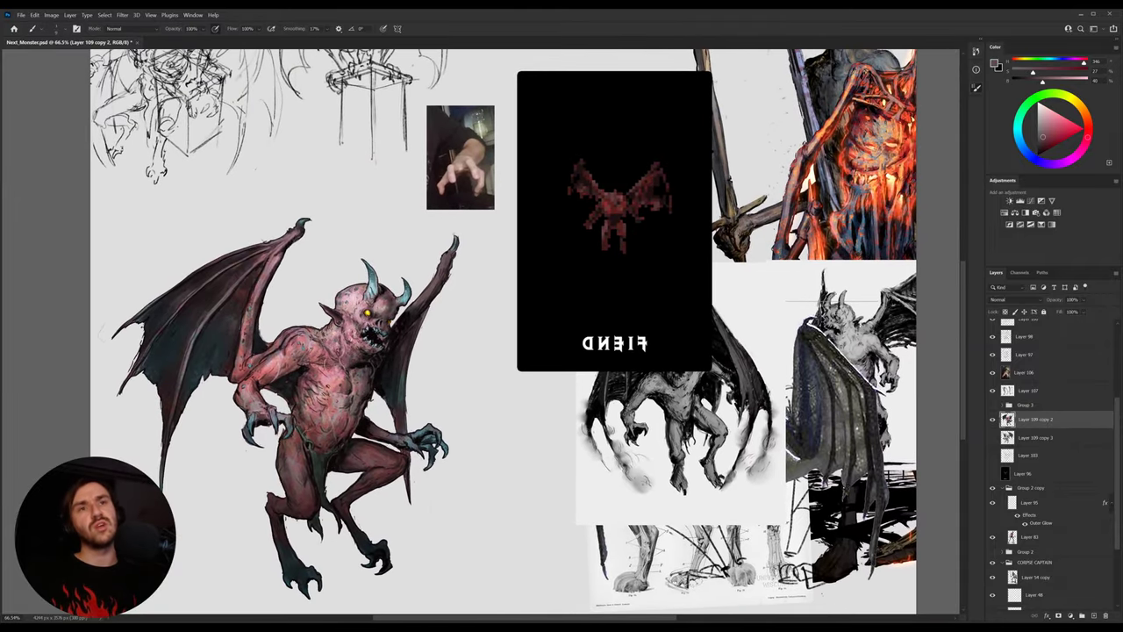
alt+click(333, 343)
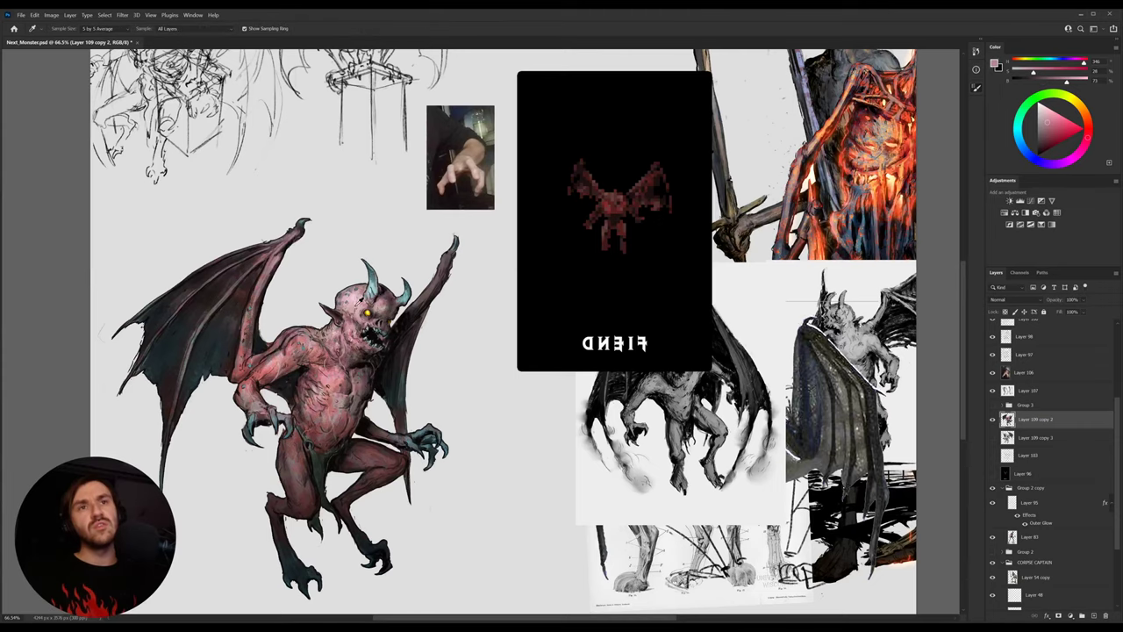
alt+click(351, 309)
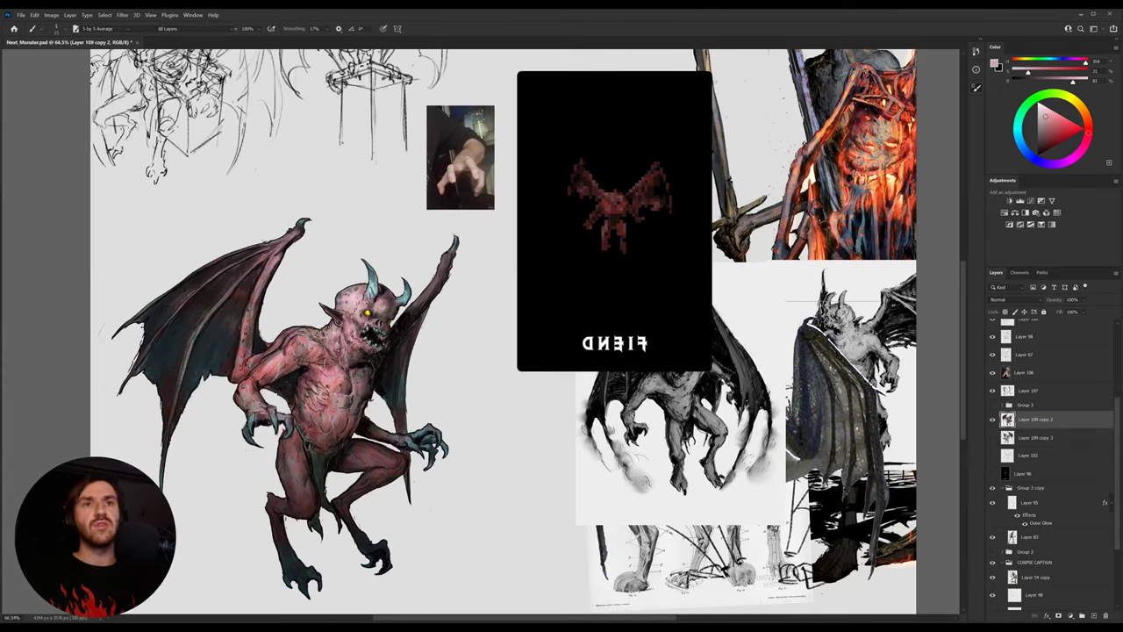
alt+click(350, 304)
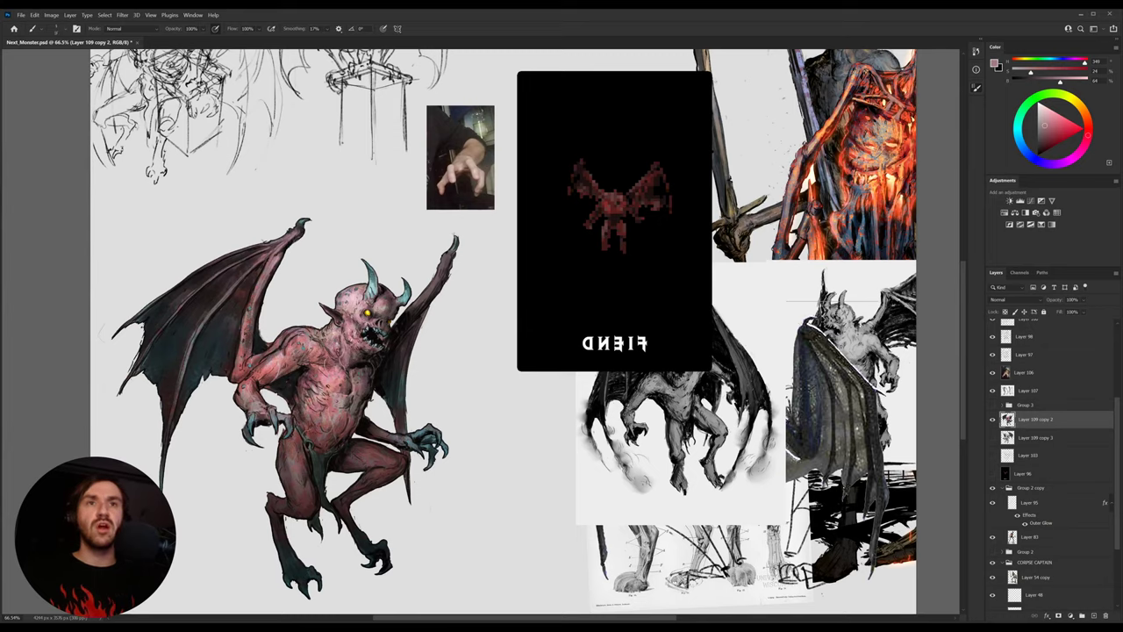
alt+click(350, 304)
alt+click(350, 304)
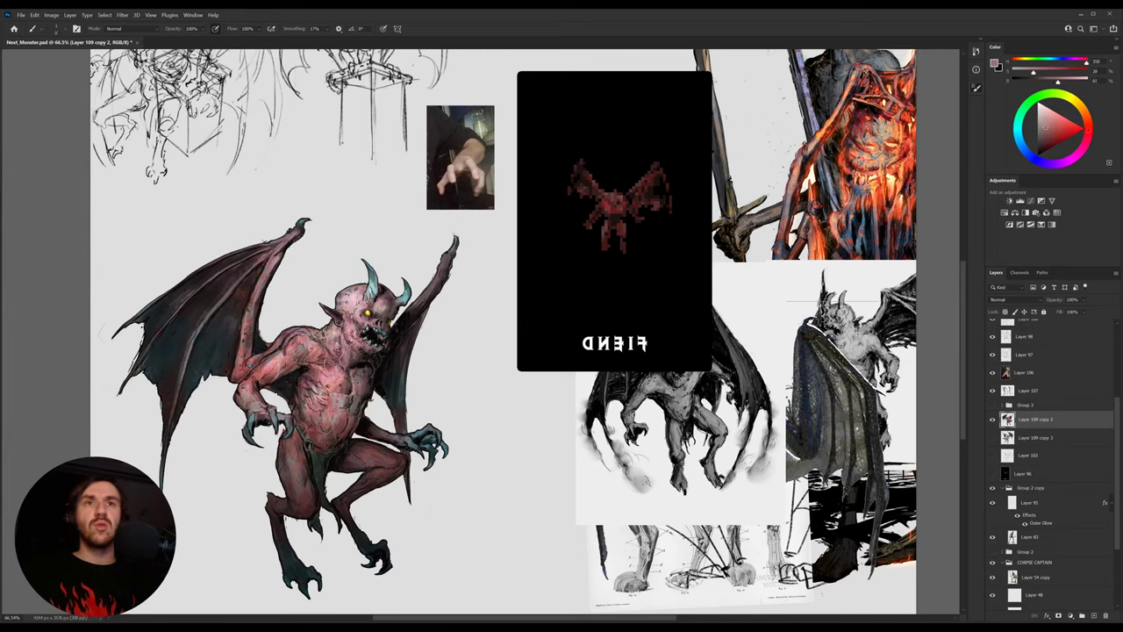
alt+click(357, 353)
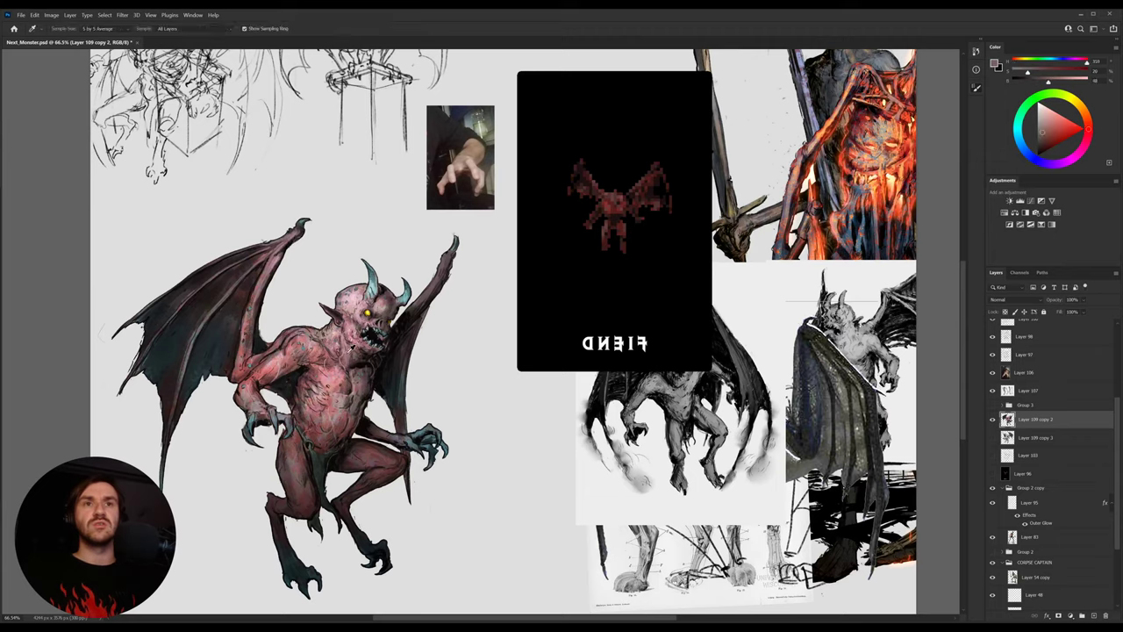
alt+click(352, 349)
alt+click(352, 348)
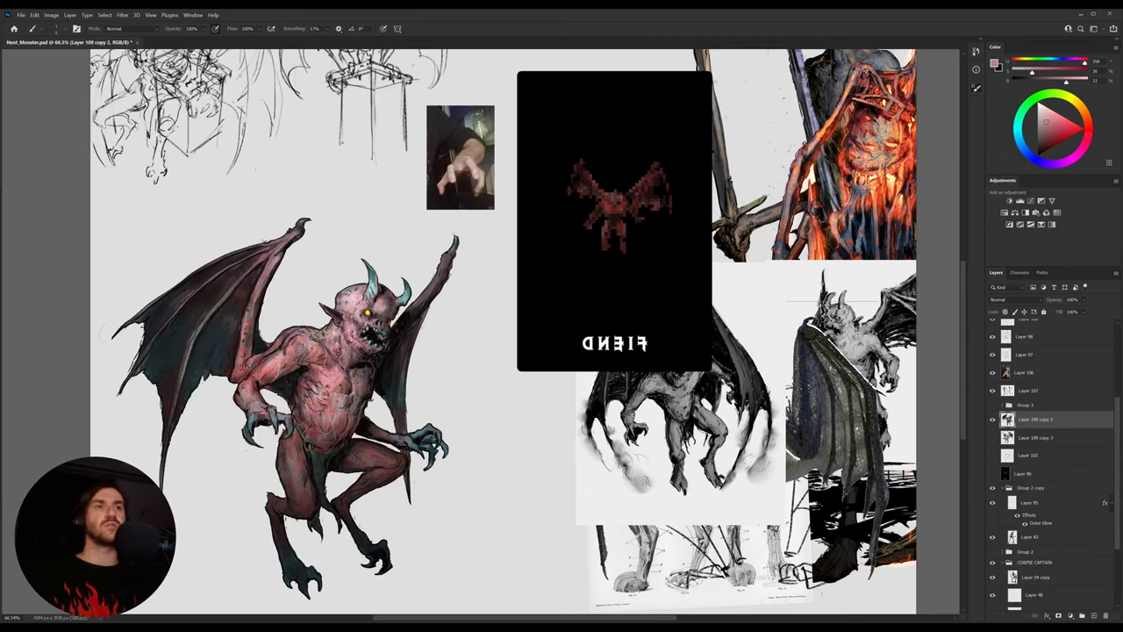
Hide the Fiend pixel-art reference card layer
key(v)
ctrl+click(583, 211)
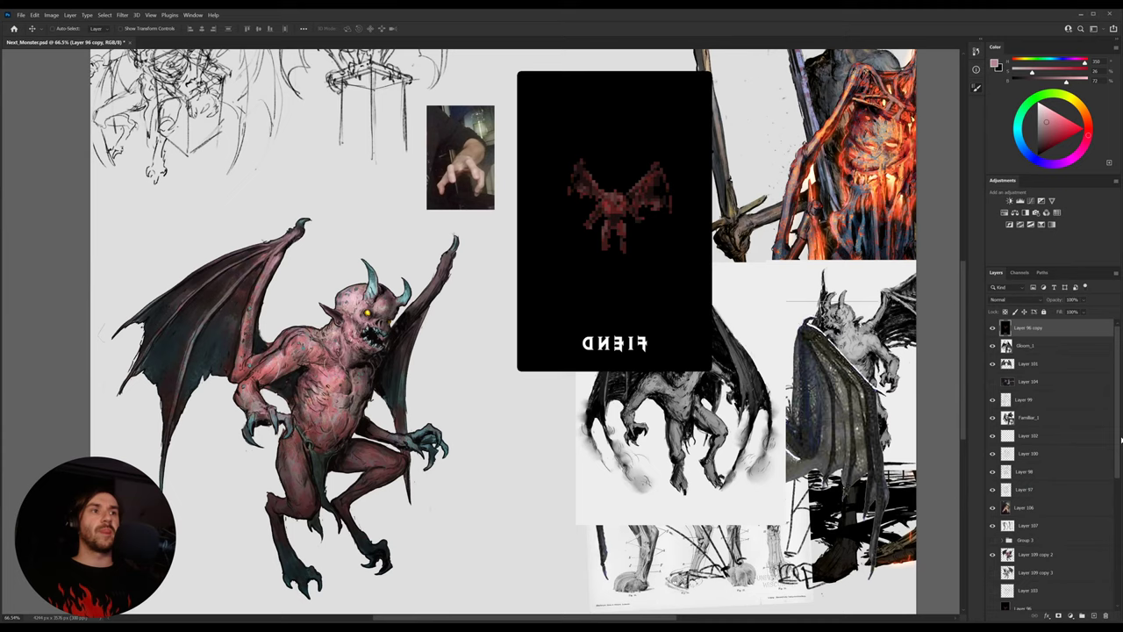
click(992, 328)
Shift the coloured demon toward the canvas edge and place the black-and-white Familiar_1 artwork beside it, flipped horizontally
ctrl+click(895, 383)
drag(410, 361, 388, 322)
mouse_move(889, 373)
mouse_down()
mouse_move(553, 298)
mouse_move(513, 273)
mouse_move(516, 226)
mouse_move(485, 210)
mouse_move(527, 273)
mouse_move(492, 258)
mouse_up()
key(ctrl+t)
right_click(553, 298)
click(579, 474)
key(Return)
key(e)
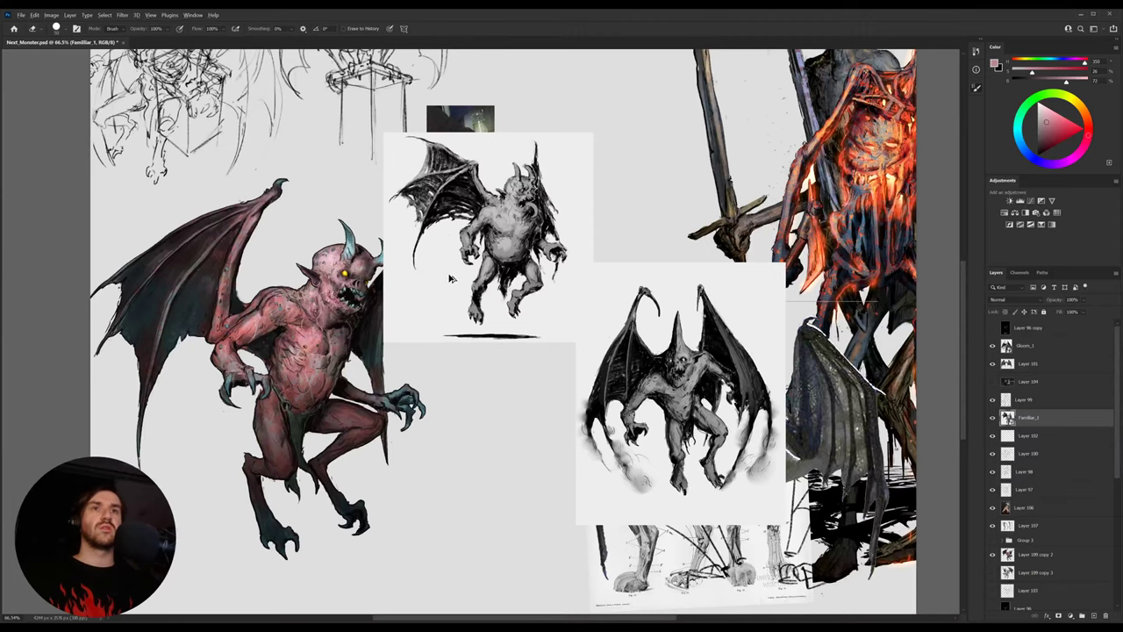
Enlarge the Familiar_1 artwork to roughly the demon's size and clear its plain background with the Magic Eraser
key(ctrl+t)
drag(489, 133, 507, 84)
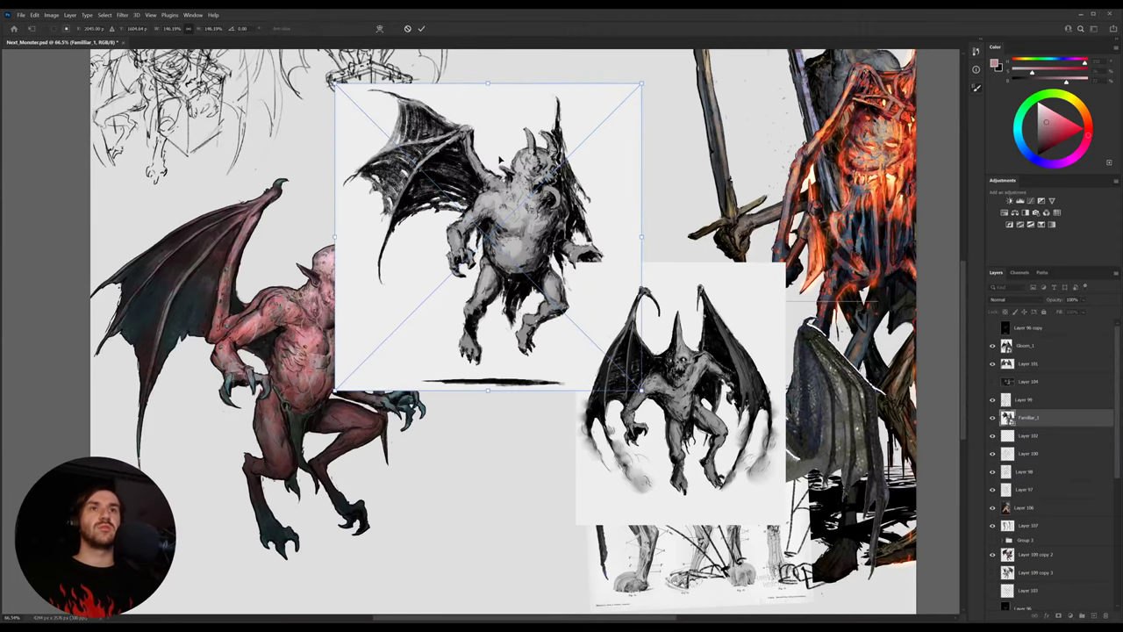
drag(507, 182, 439, 382)
drag(419, 281, 424, 271)
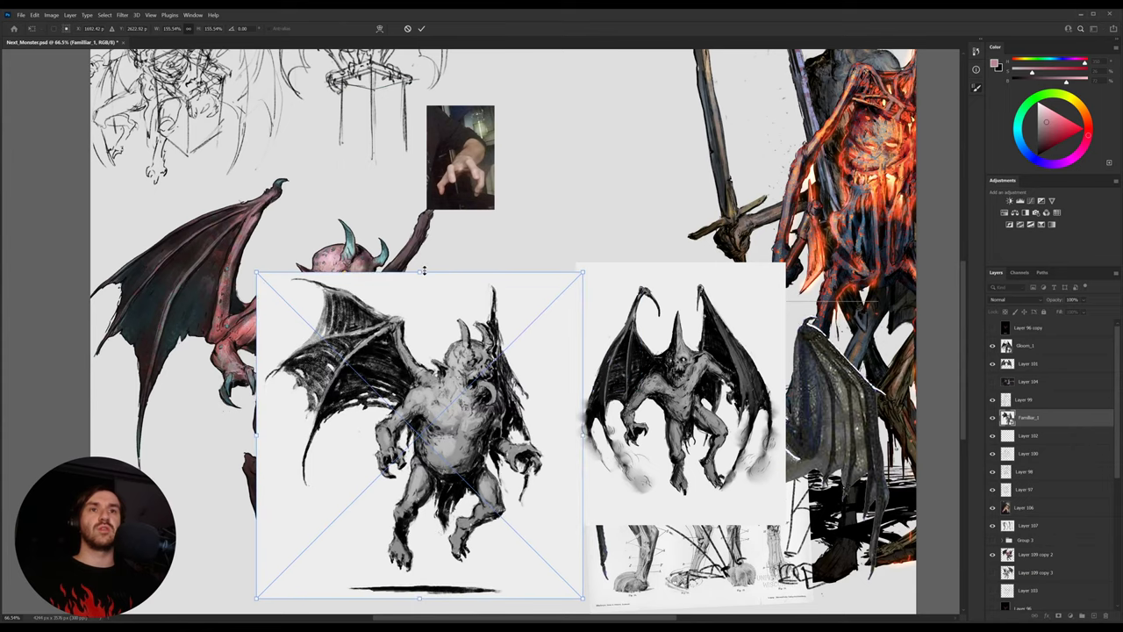
drag(428, 386, 482, 282)
key(Return)
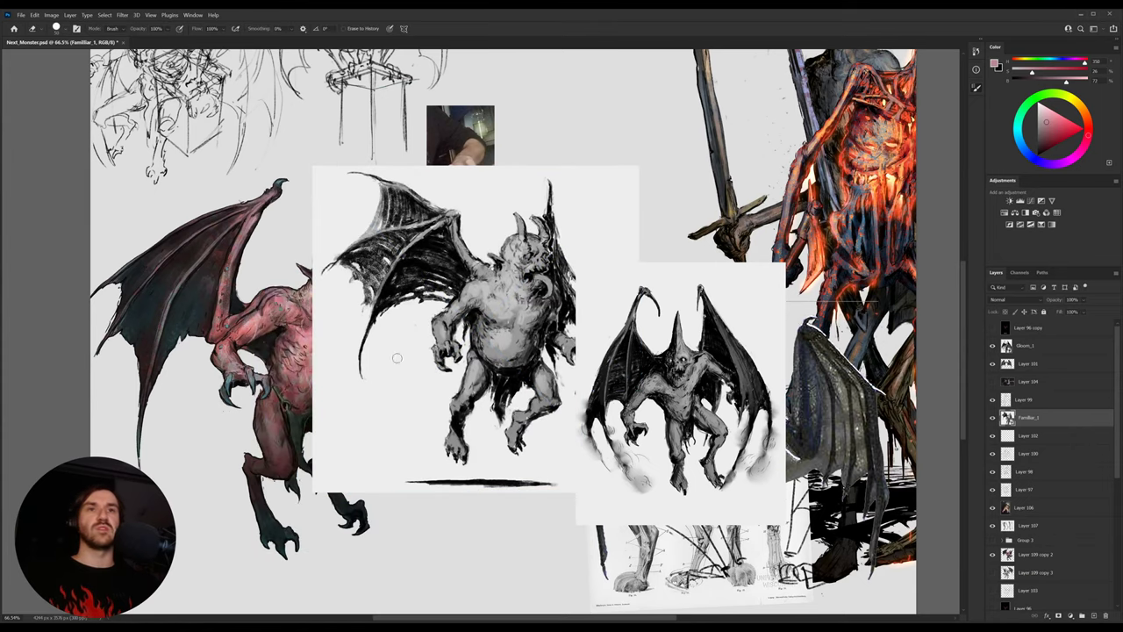
key(e)
click(403, 351)
Arrange the Familiar_1 artwork and the coloured demon side by side without overlap for comparison
key(v)
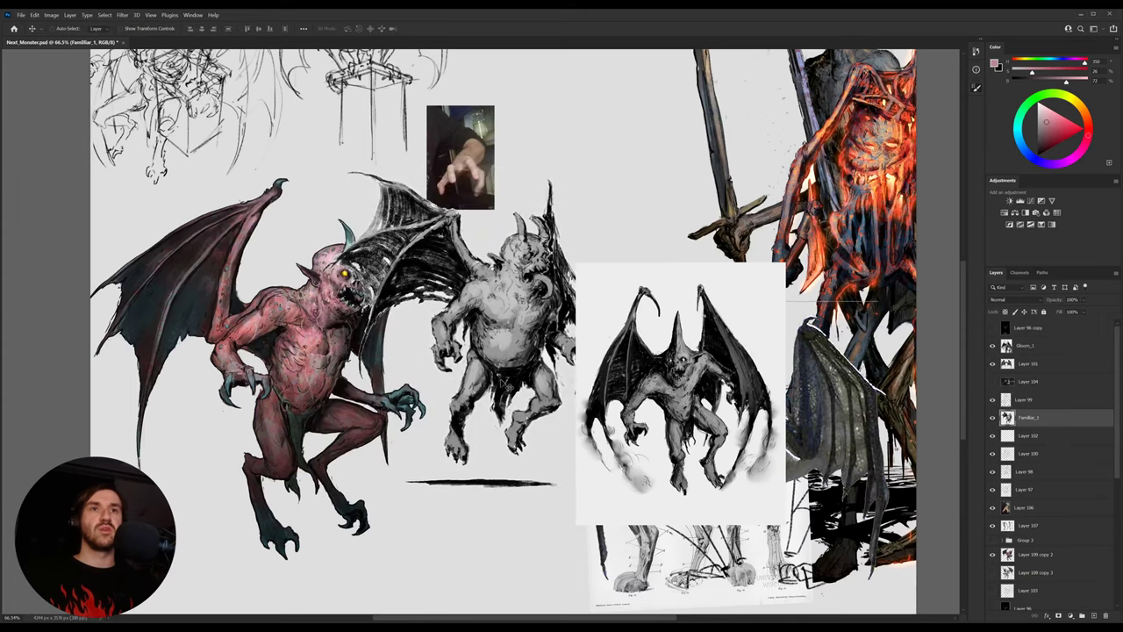
mouse_move(481, 375)
mouse_down()
mouse_move(494, 275)
mouse_move(362, 319)
mouse_up()
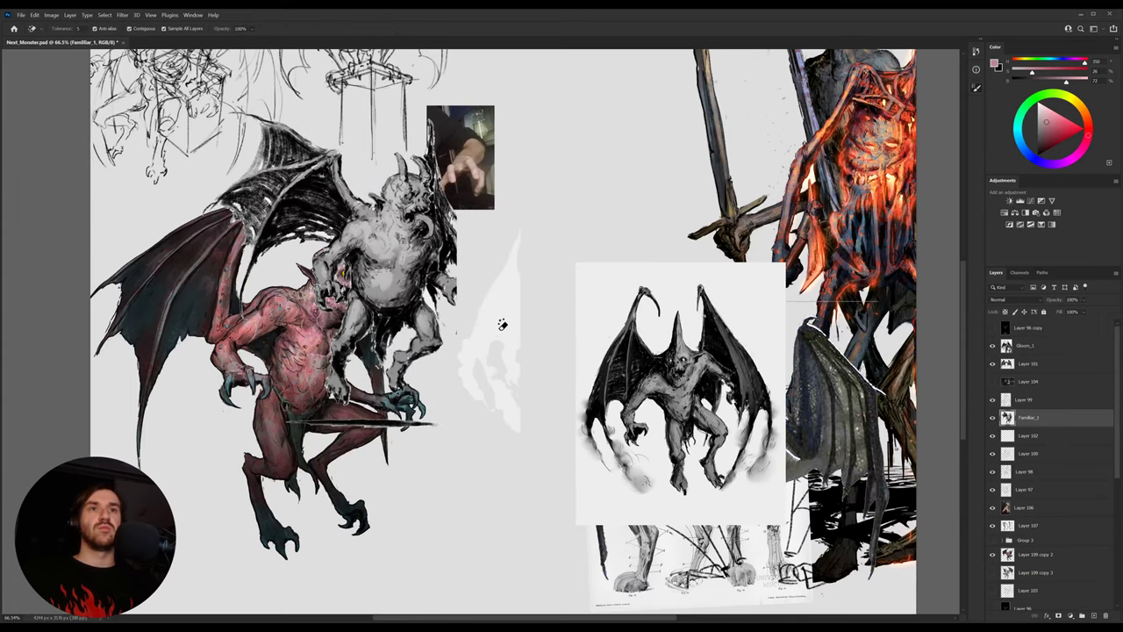
drag(501, 321, 624, 389)
click(316, 356)
drag(315, 357, 259, 320)
drag(516, 316, 564, 248)
drag(652, 198, 717, 170)
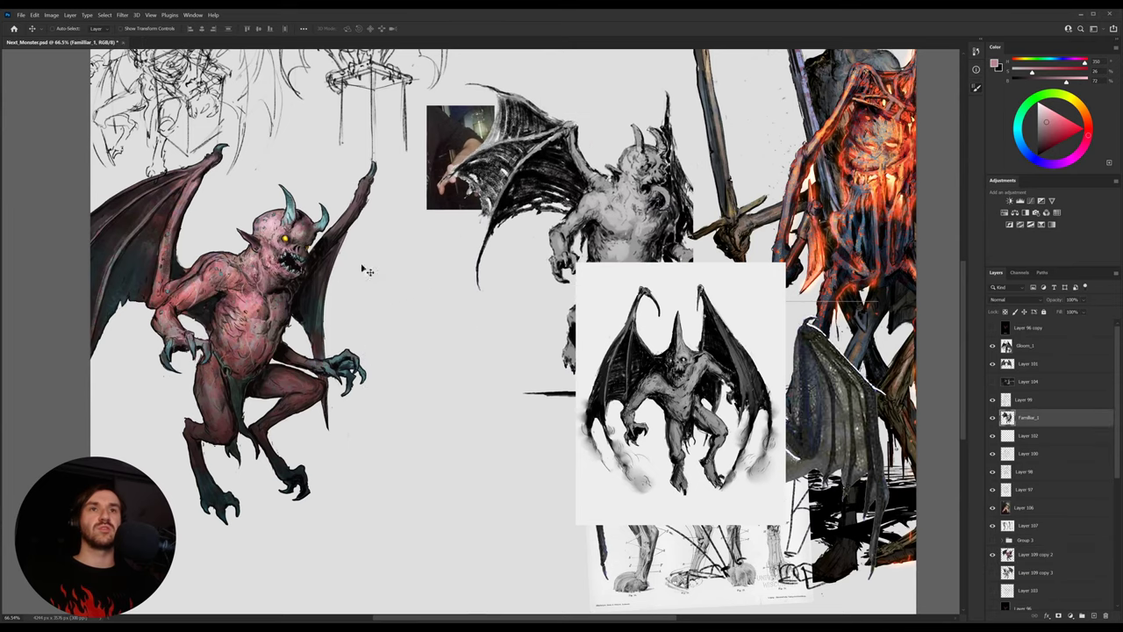
drag(260, 276, 336, 285)
Move the long-horned winged demon artwork next to the coloured demon's legs and clear its plain background with the Magic Eraser
ctrl+click(688, 389)
drag(688, 389, 526, 445)
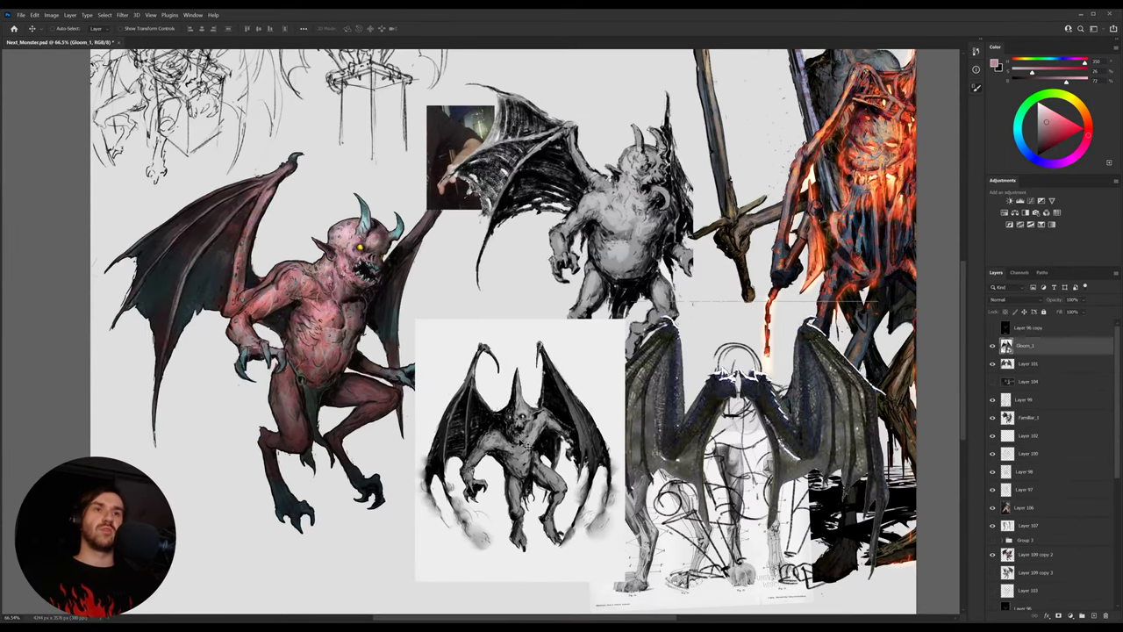
key(b)
key(shift+e)
key(shift+e)
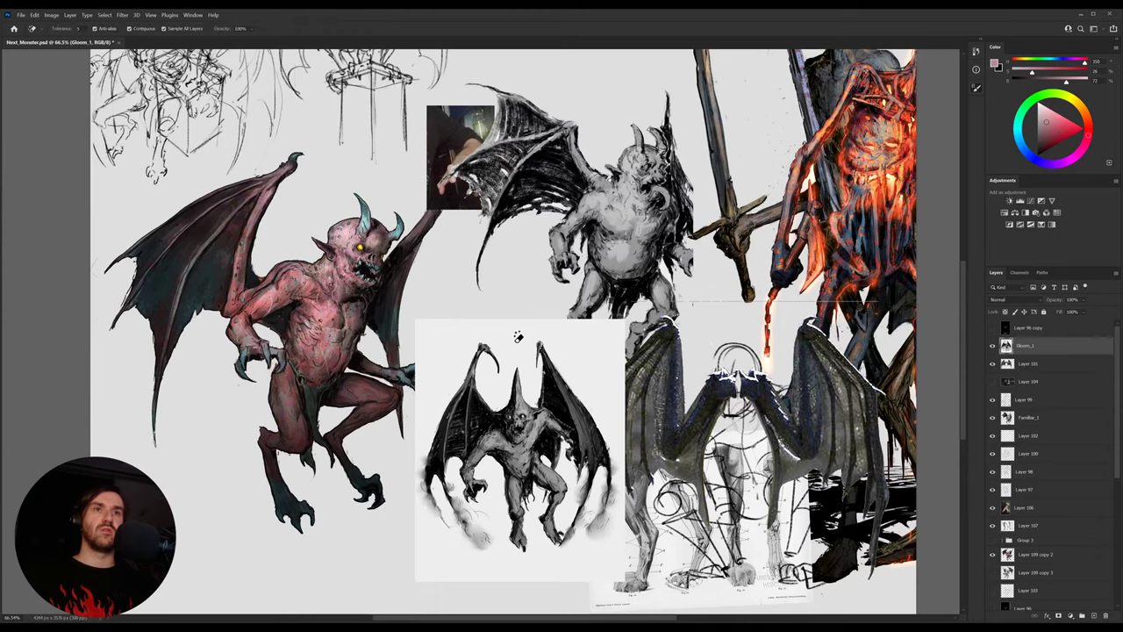
click(517, 337)
drag(570, 365, 537, 369)
Select the reference artwork layers on the far side of the canvas, group them and hide the group
key(v)
click(597, 440)
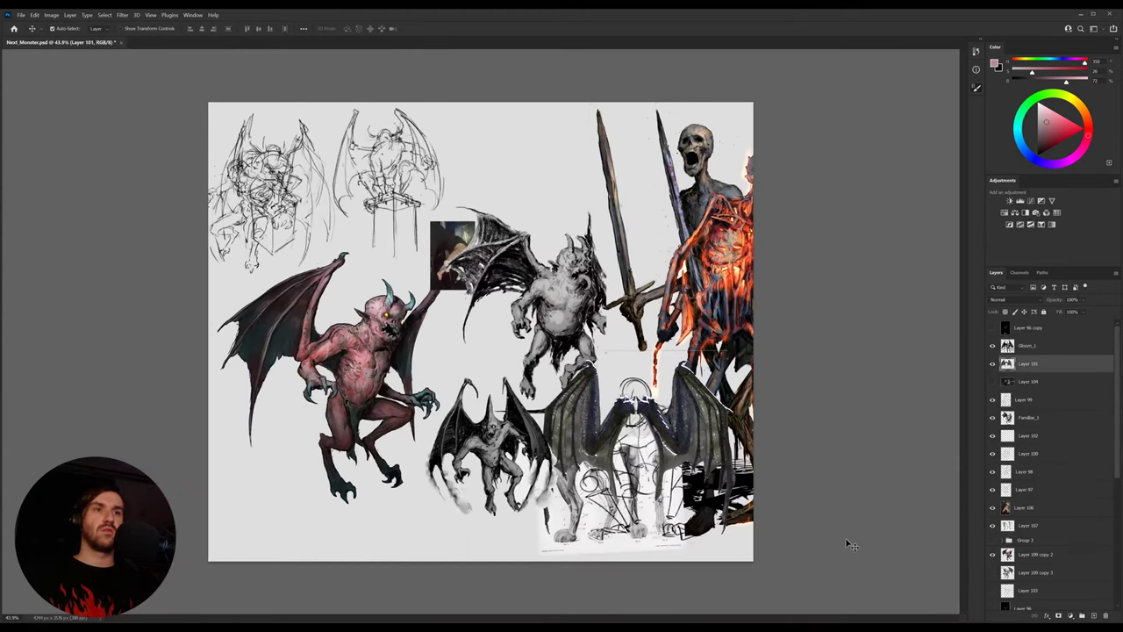
drag(848, 542, 644, 300)
key(ctrl+g)
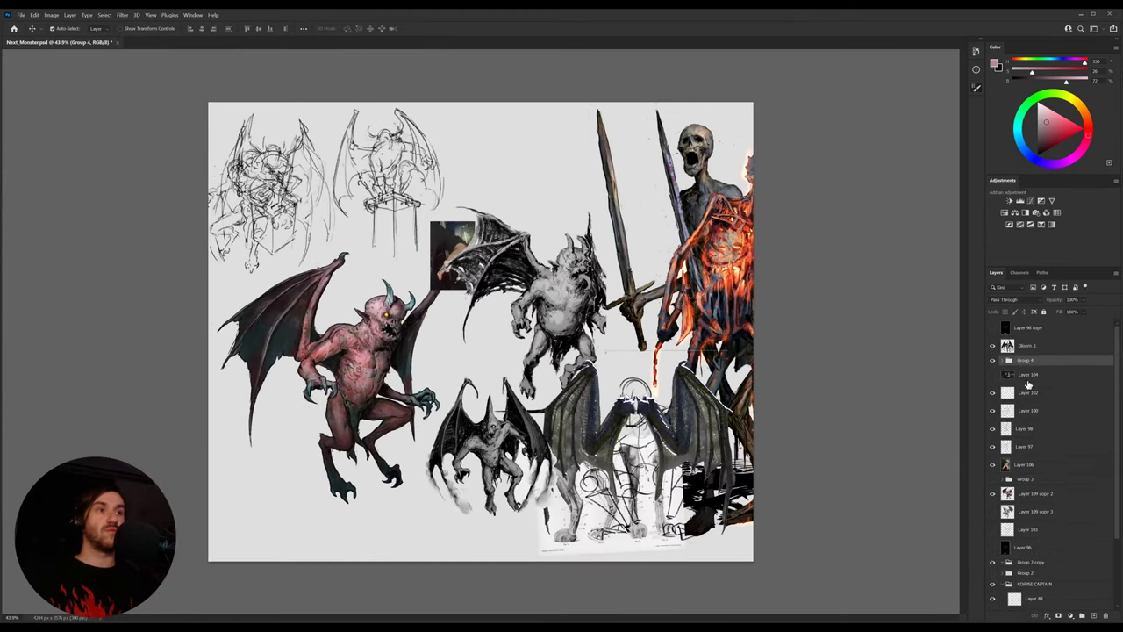
click(993, 363)
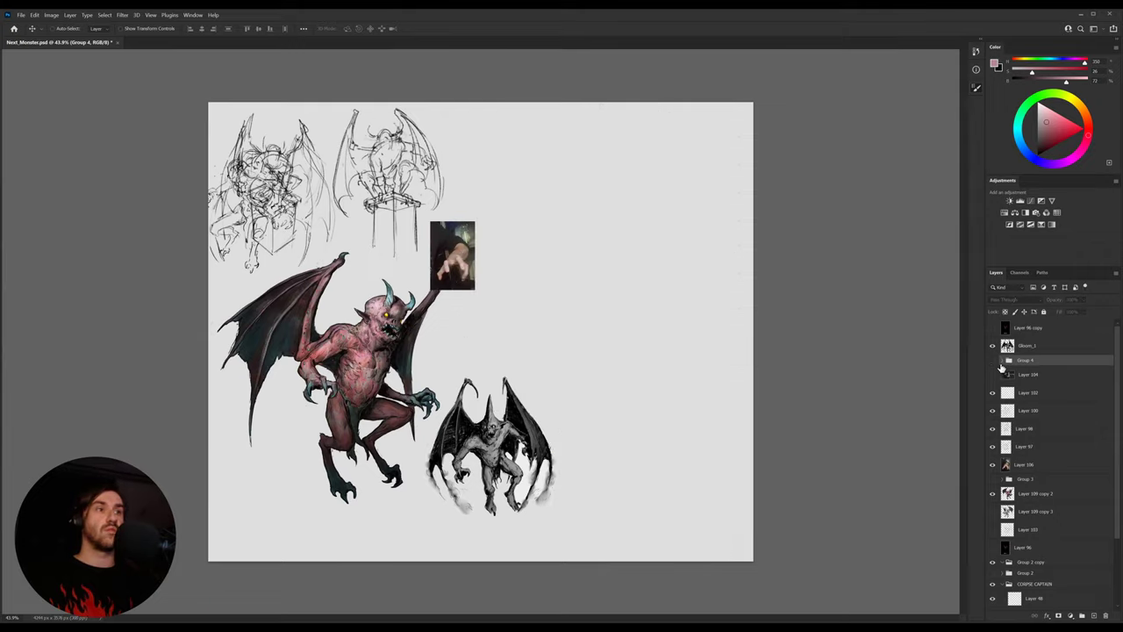
Take the Familiar_1 layer out of the hidden Group 4 and move the artwork toward the canvas's right edge
click(1002, 361)
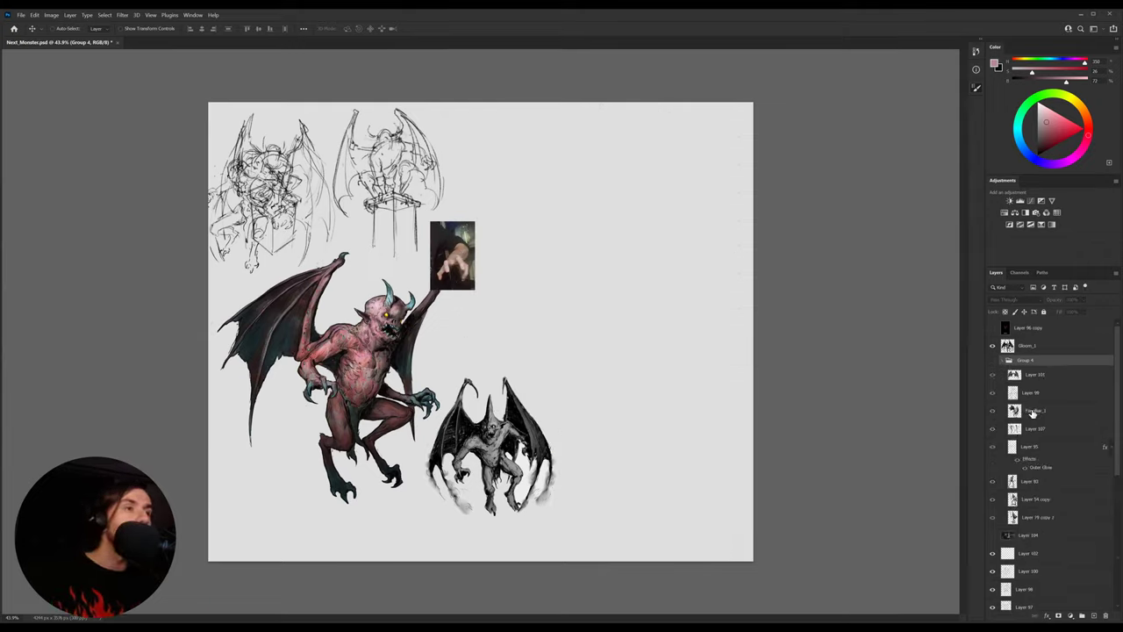
drag(1032, 413, 1032, 358)
drag(597, 326, 718, 357)
Enlarge the long-horned Gloom_1 demon to roughly the other demons' size and place it between the coloured demon and Familiar_1
click(518, 432)
key(ctrl+t)
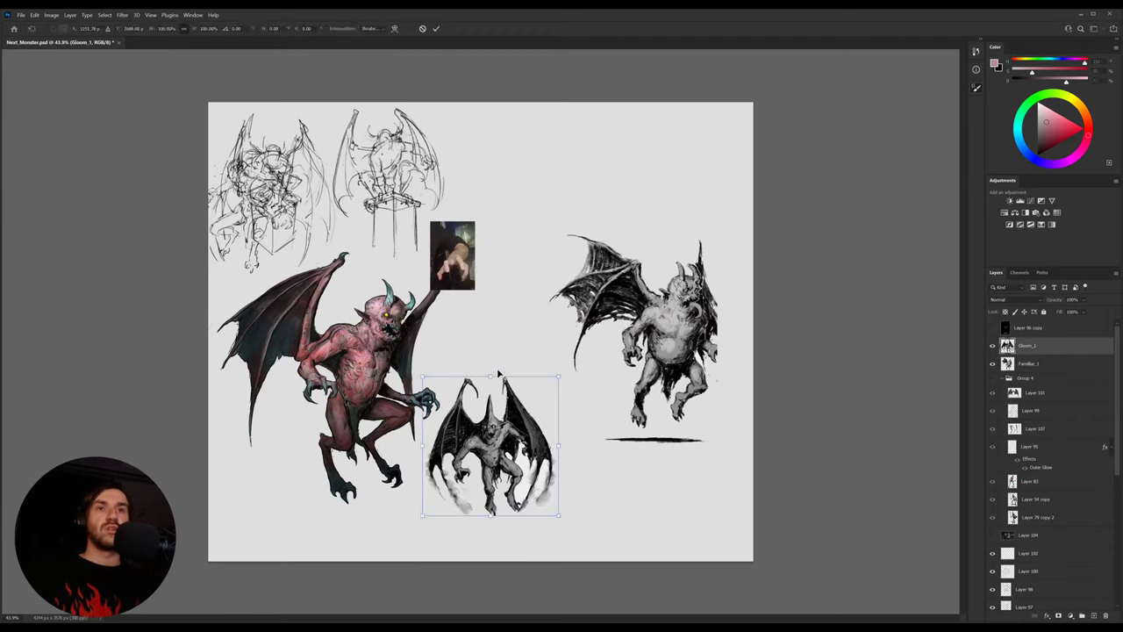
key(Return)
key(ctrl+t)
drag(493, 376, 493, 332)
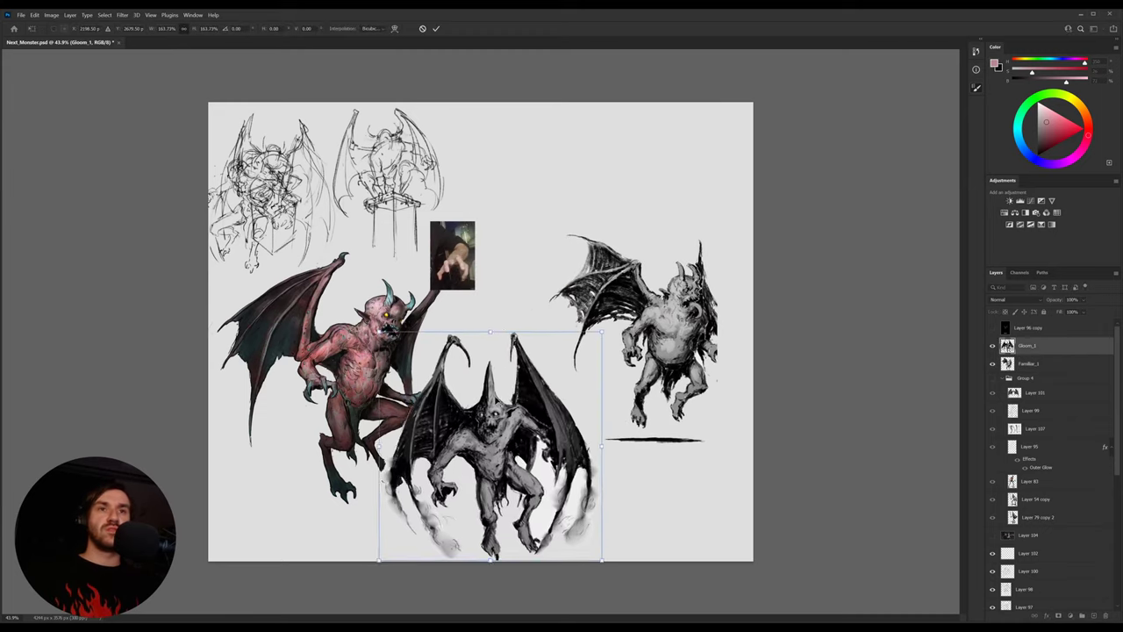
drag(499, 402, 537, 383)
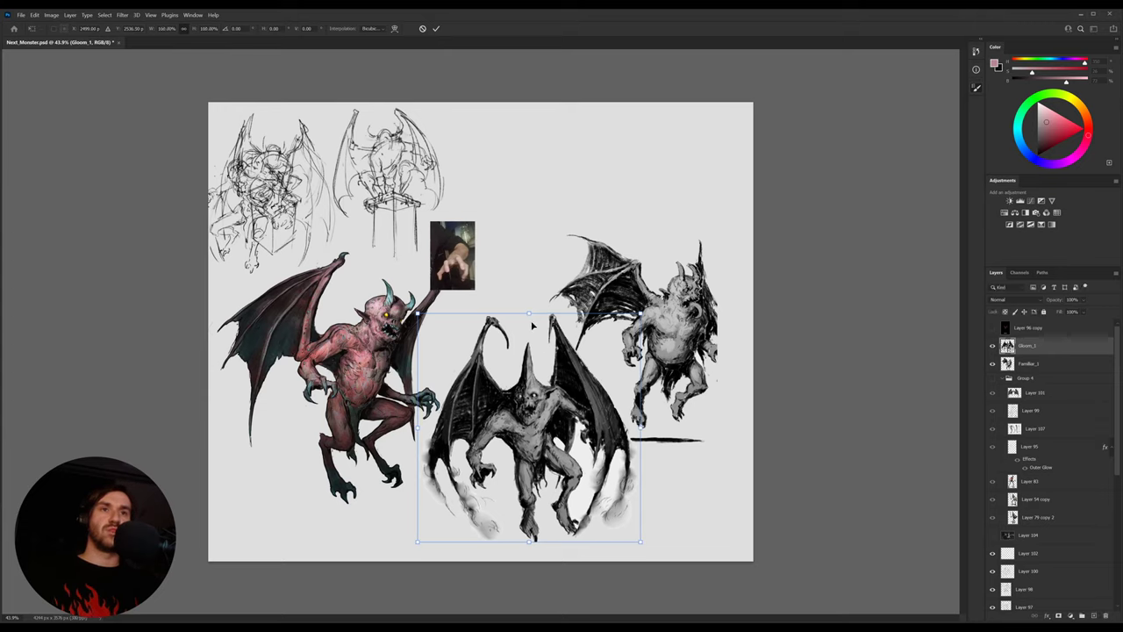
drag(530, 314, 531, 321)
key(Return)
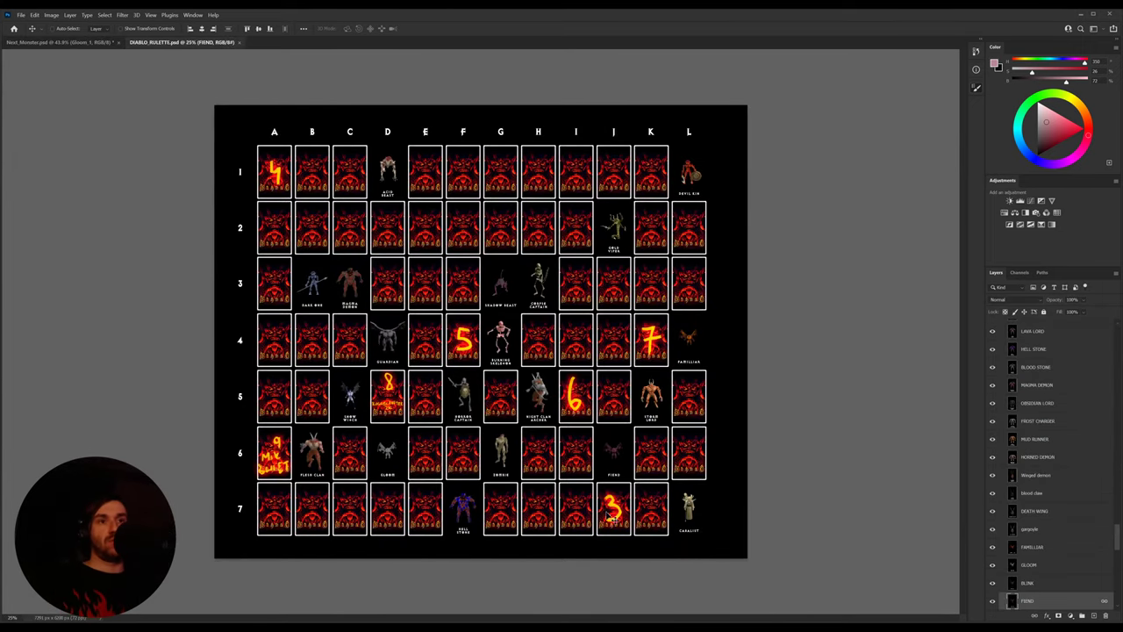
In DIABLO_RULETTE.psd, erase the handwritten 3 from the card at J7 and hide that card's cover layer
mouse_move(605, 518)
mouse_down()
mouse_move(636, 513)
mouse_move(637, 464)
mouse_move(618, 450)
mouse_up()
ctrl+click(630, 501)
key(e)
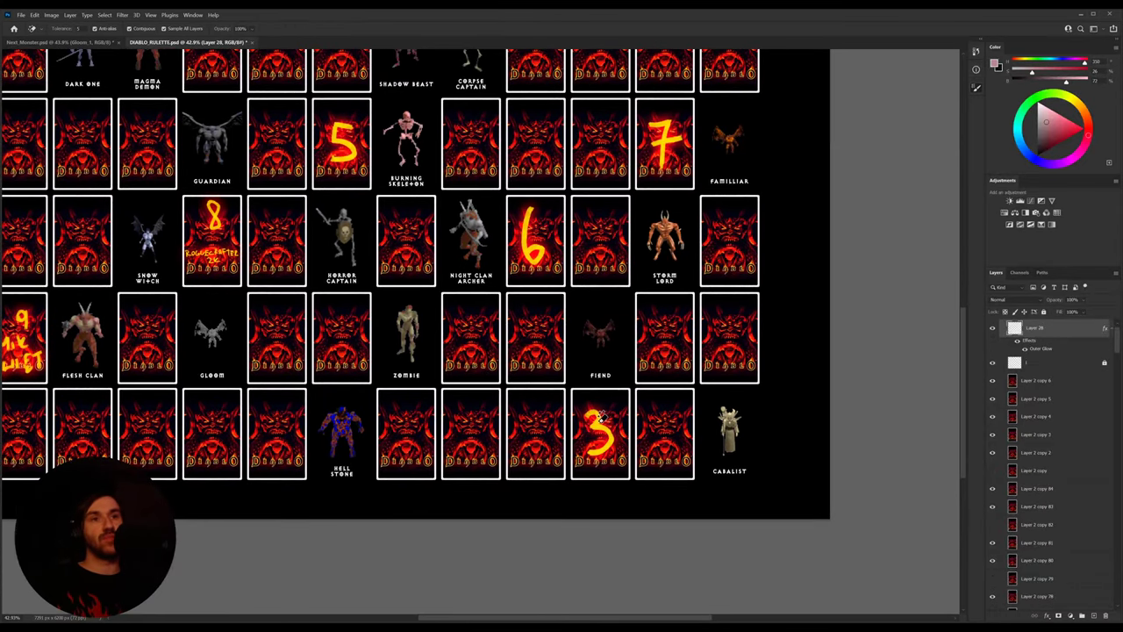
key(e)
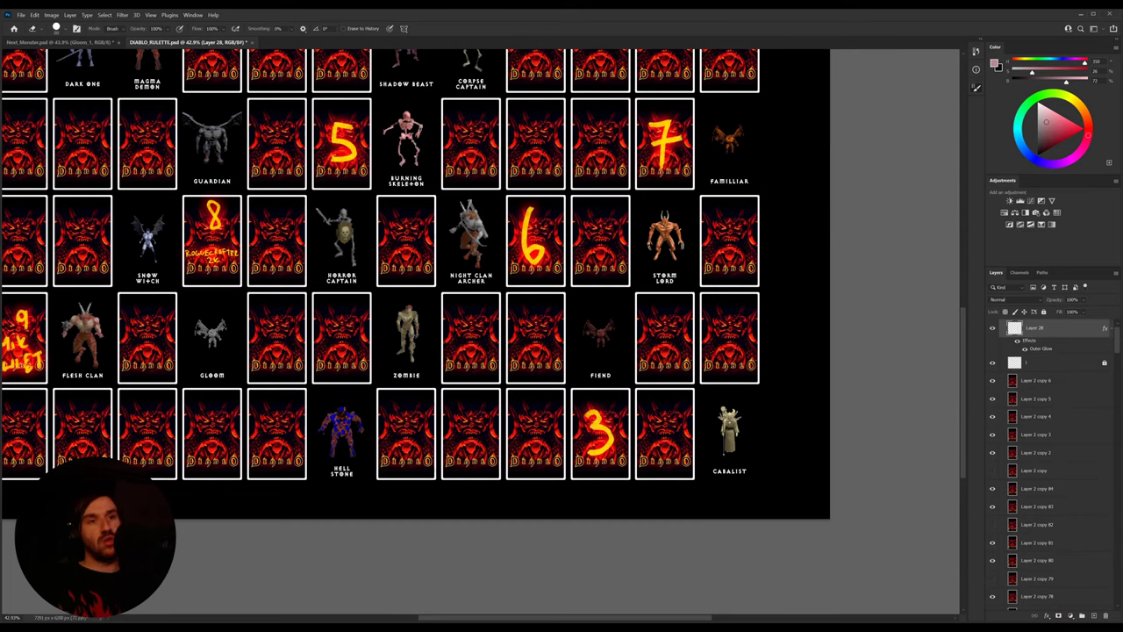
ctrl+click(614, 451)
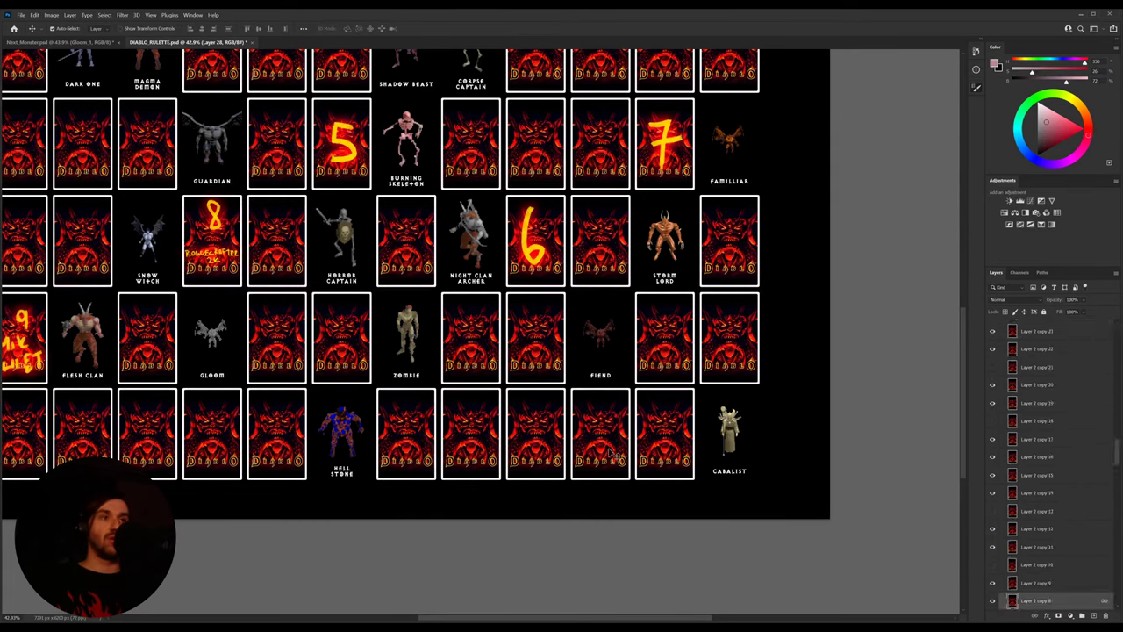
click(993, 602)
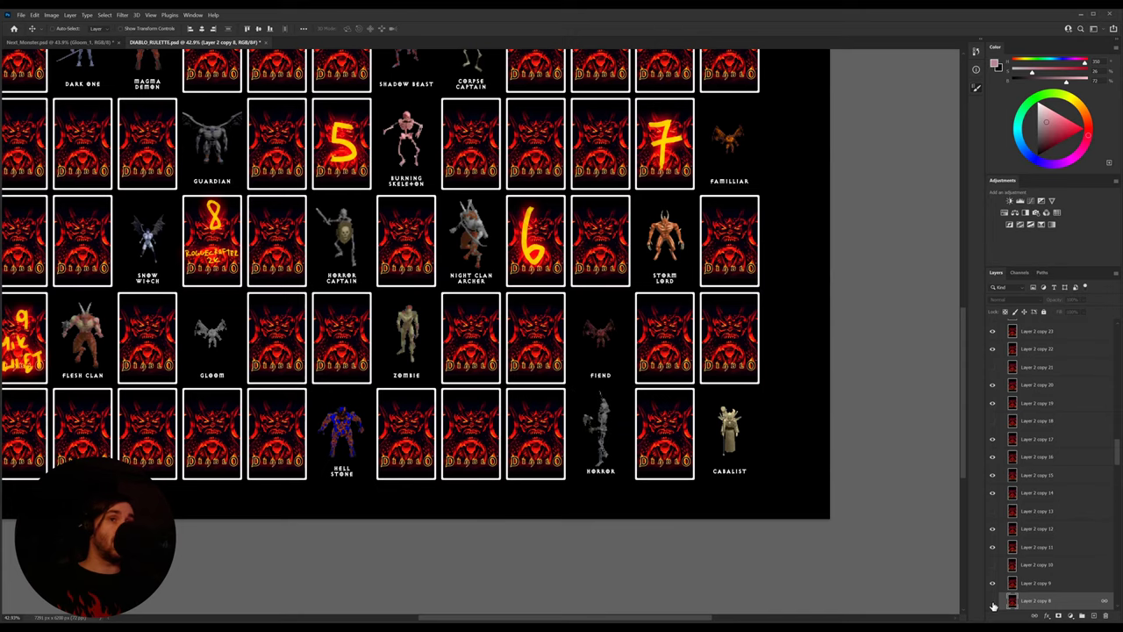
Select the Horror image's layer, marquee the area around the figure and its name, and copy it
key(z)
drag(603, 451, 621, 451)
ctrl+click(610, 410)
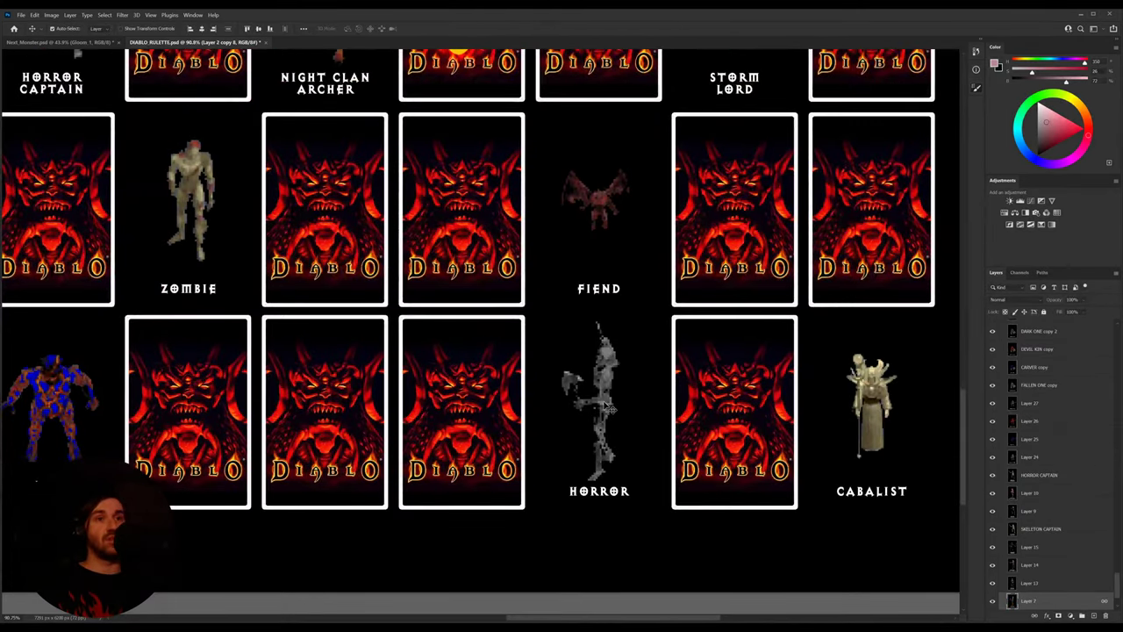
key(m)
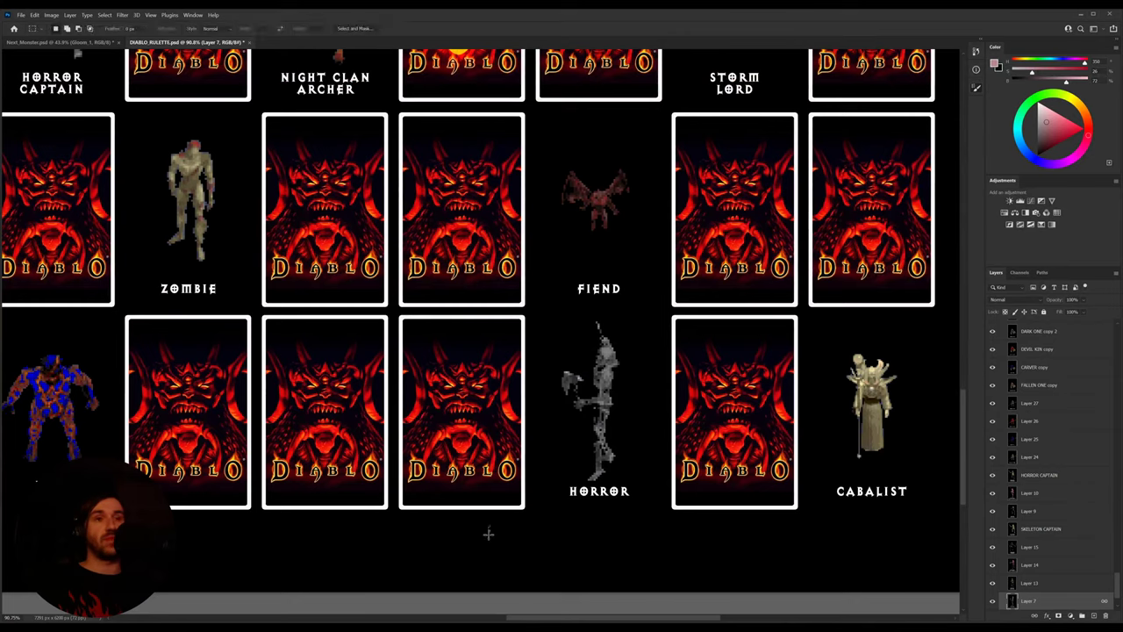
mouse_move(489, 525)
mouse_down()
mouse_move(723, 348)
mouse_move(734, 309)
mouse_up()
mouse_move(466, 575)
mouse_down()
mouse_move(502, 509)
mouse_move(746, 303)
mouse_up()
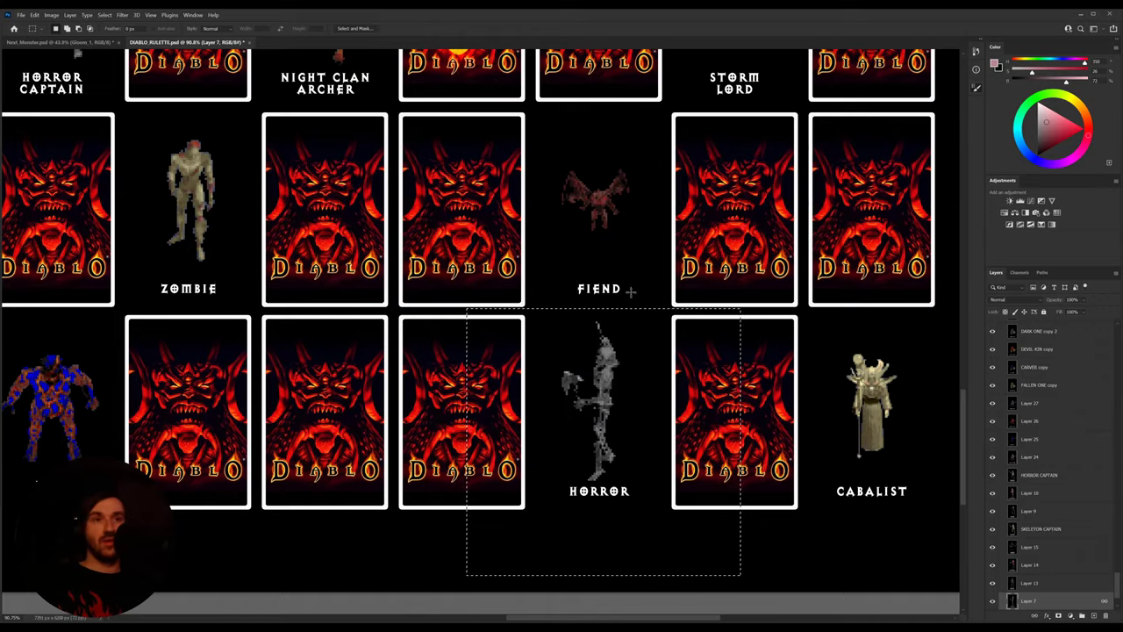
drag(631, 288, 605, 354)
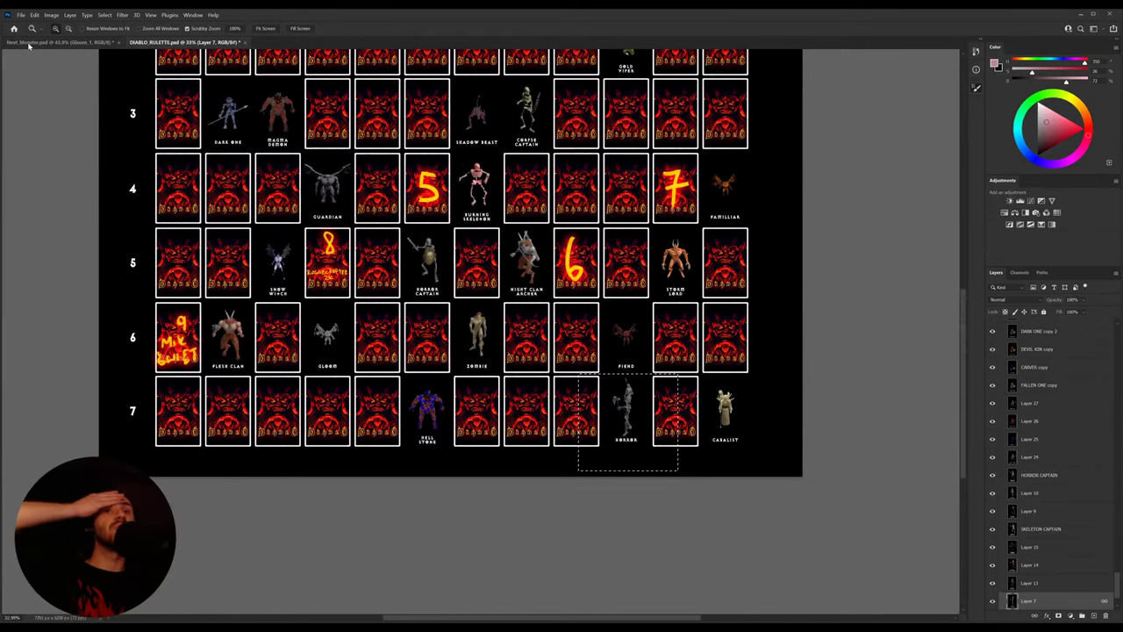
Paste the Horror image into Next_Monster.psd and place it in the empty space above the black-and-white demons
click(29, 45)
click(509, 271)
key(ctrl+v)
key(v)
drag(475, 330, 570, 184)
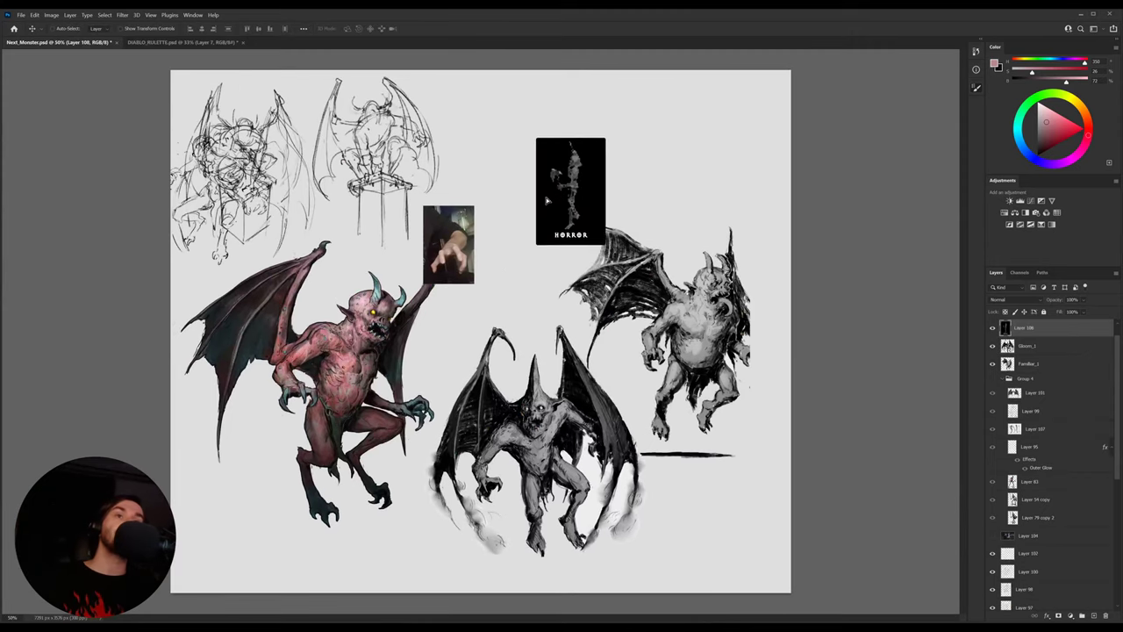
Flip the pasted Horror image horizontally and shift it slightly toward the small painting reference
key(ctrl+t)
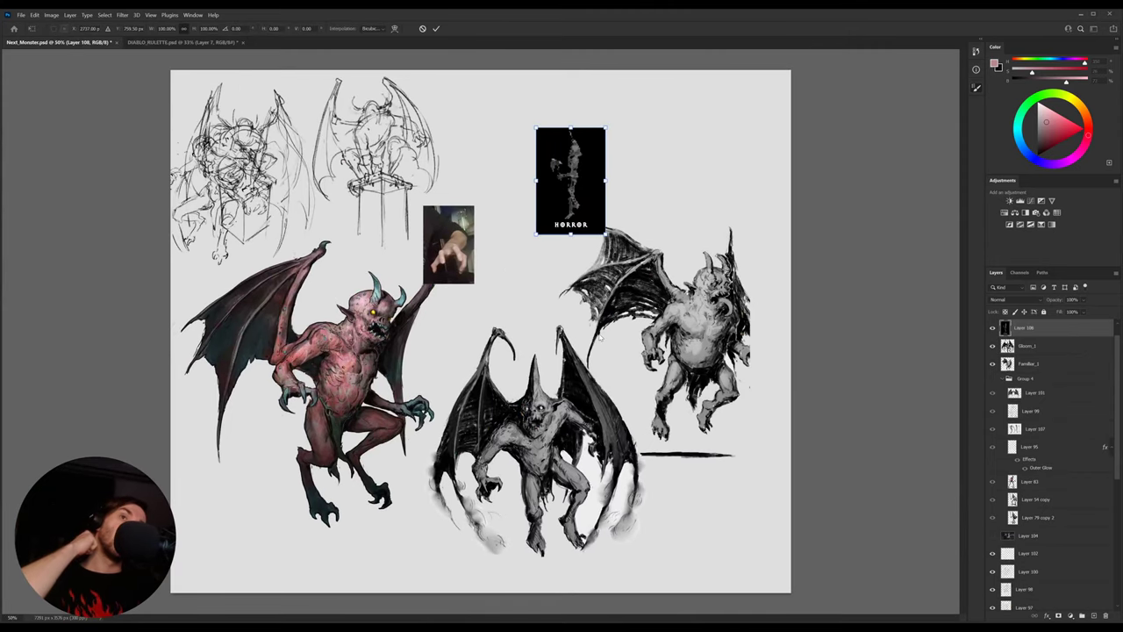
key(ctrl+shift+h)
drag(573, 197, 555, 189)
key(Return)
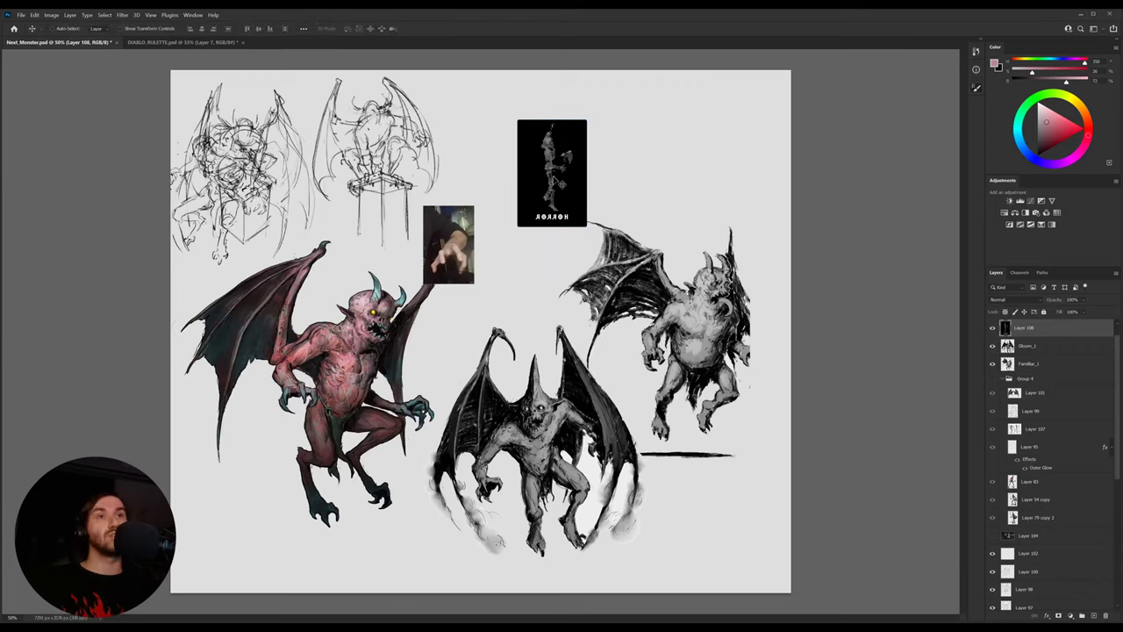
key(z)
drag(557, 141, 537, 159)
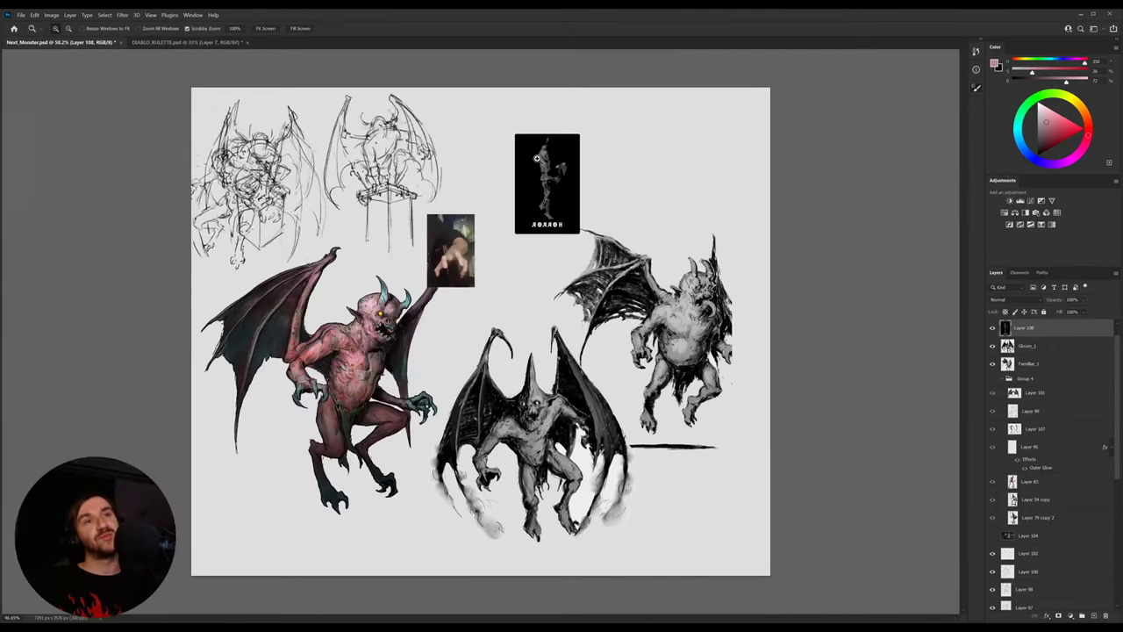